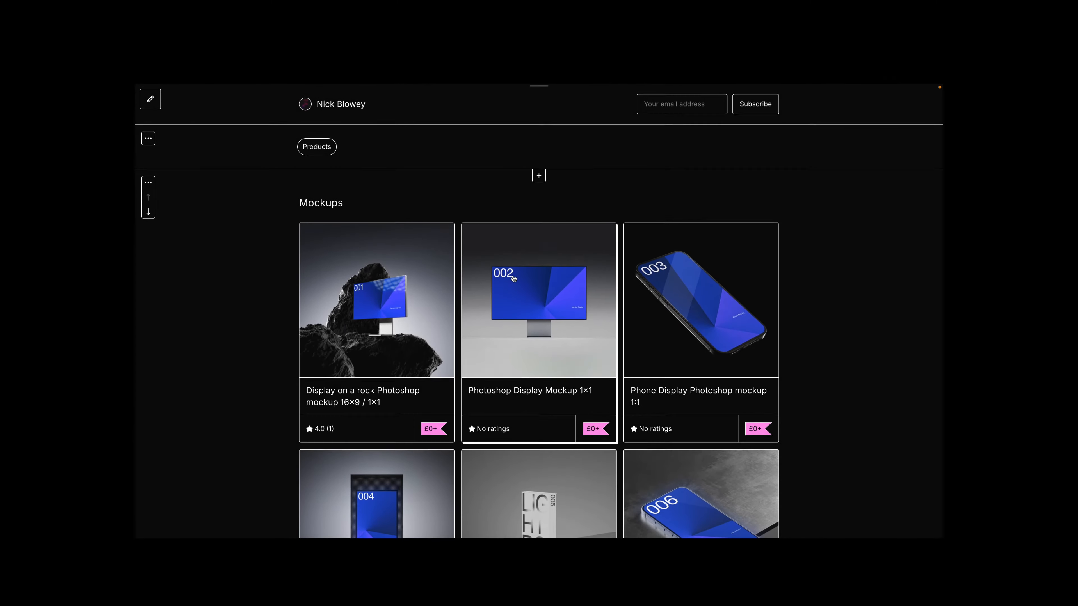
- Examine the Photoshop Display Mockup 1×1 product page, its second preview image and dimensions, and the store's other mockups
{"action": "left_click", "coordinate": [513, 271]}
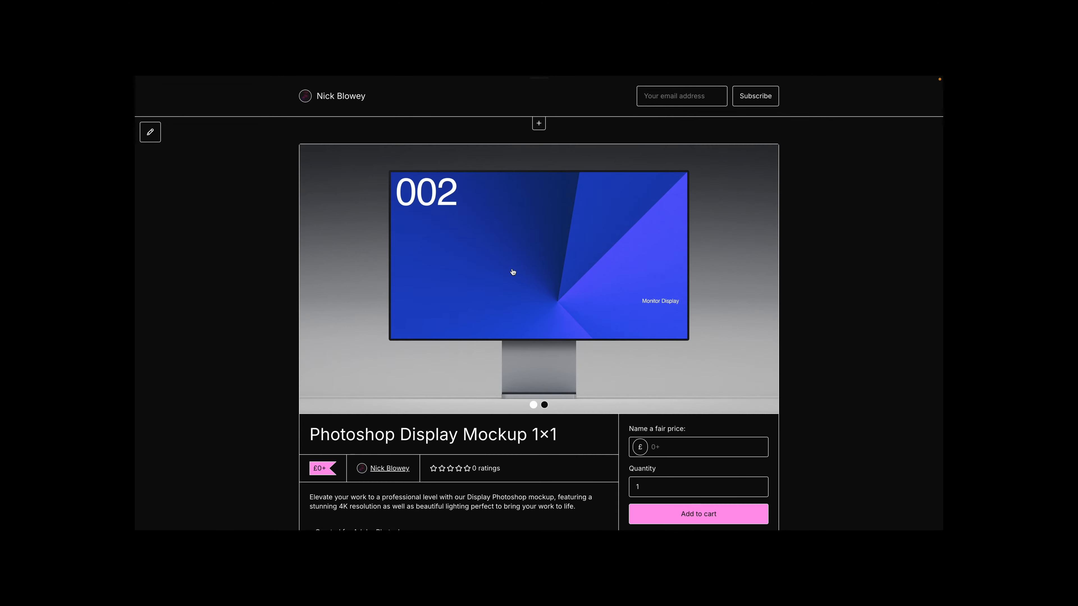
{"action": "left_click", "coordinate": [765, 279]}
{"action": "scroll", "coordinate": [442, 324], "scroll_direction": "down", "scroll_amount": 3}
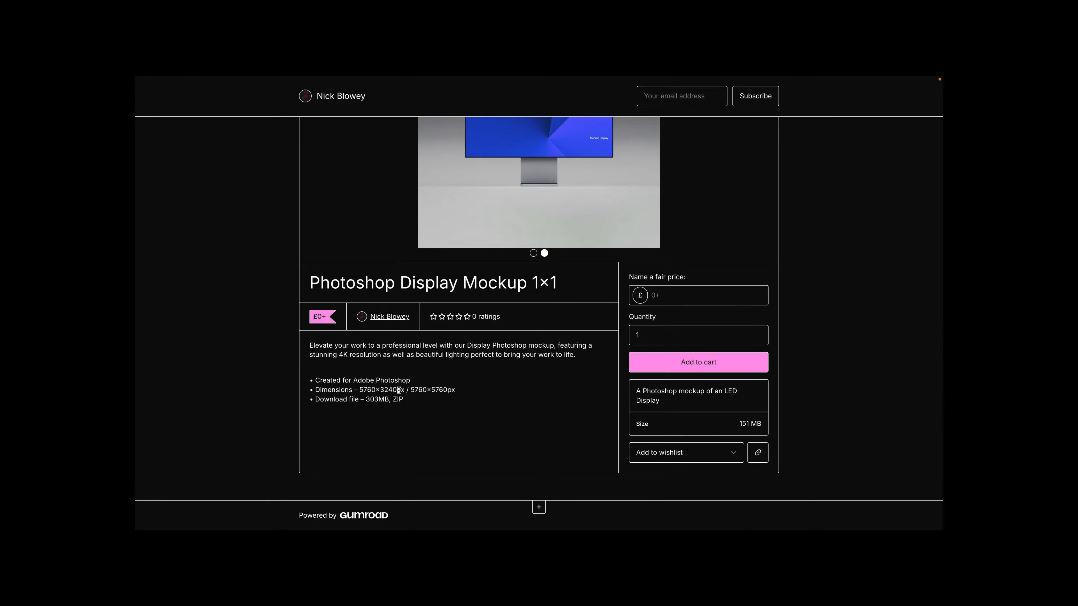
{"action": "scroll", "coordinate": [501, 377], "scroll_direction": "up", "scroll_amount": 4}
{"action": "key", "text": "super+Left"}
{"action": "scroll", "coordinate": [659, 316], "scroll_direction": "down", "scroll_amount": 4}
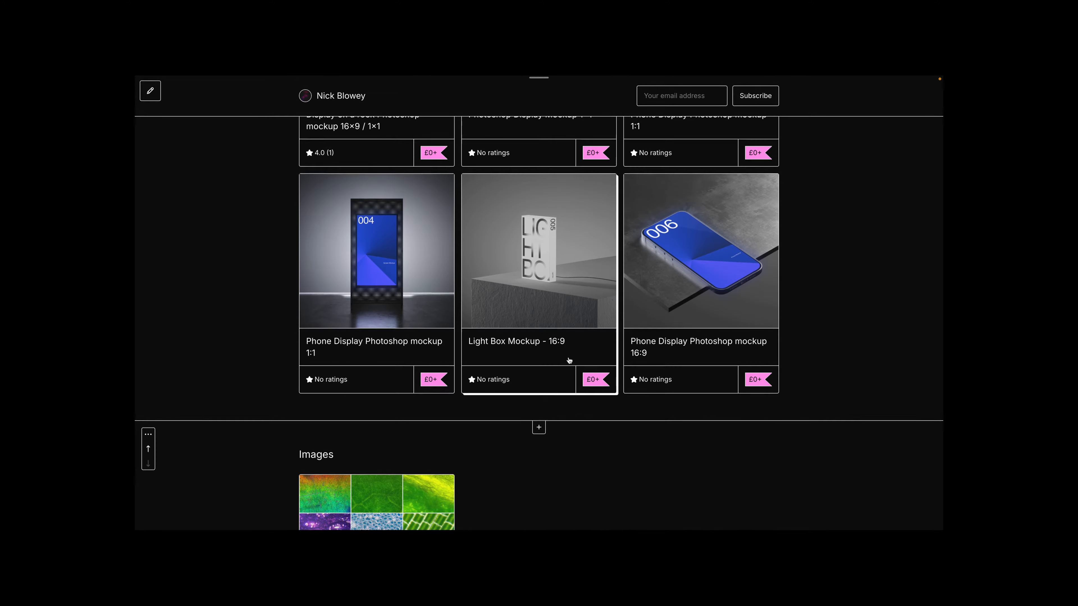
{"action": "scroll", "coordinate": [565, 356], "scroll_direction": "down", "scroll_amount": 1}
{"action": "scroll", "coordinate": [565, 356], "scroll_direction": "up", "scroll_amount": 3}
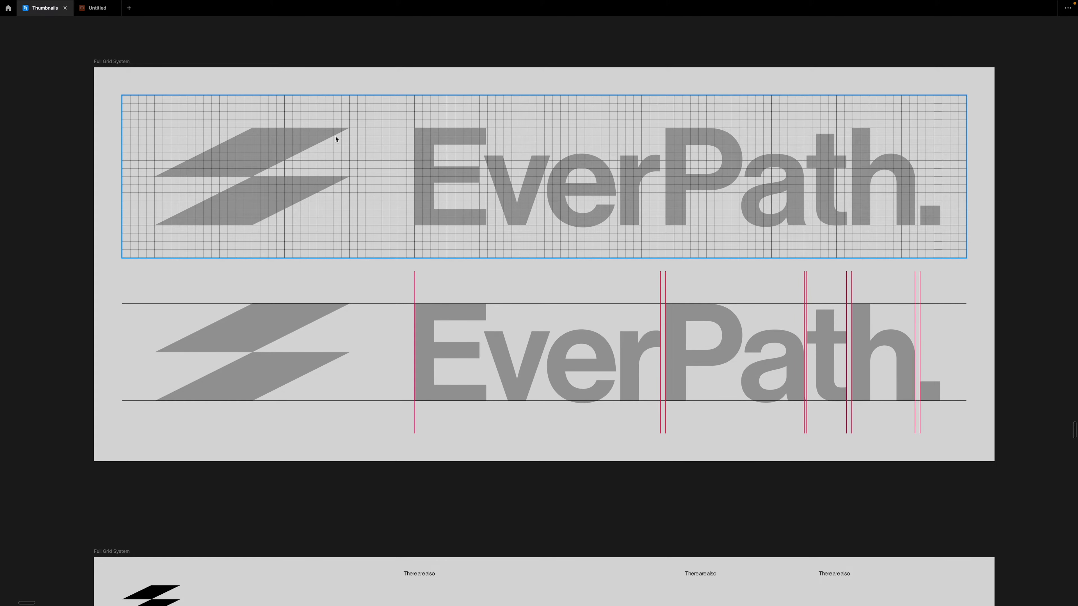
- Switch to Figma and examine the construction grids for the EverPath symbol and wordmark on the Full Grid System boards
{"action": "scroll", "coordinate": [669, 253], "scroll_direction": "down", "scroll_amount": 2}
{"action": "scroll", "coordinate": [569, 274], "scroll_direction": "down", "scroll_amount": 5, "text": "ctrl"}
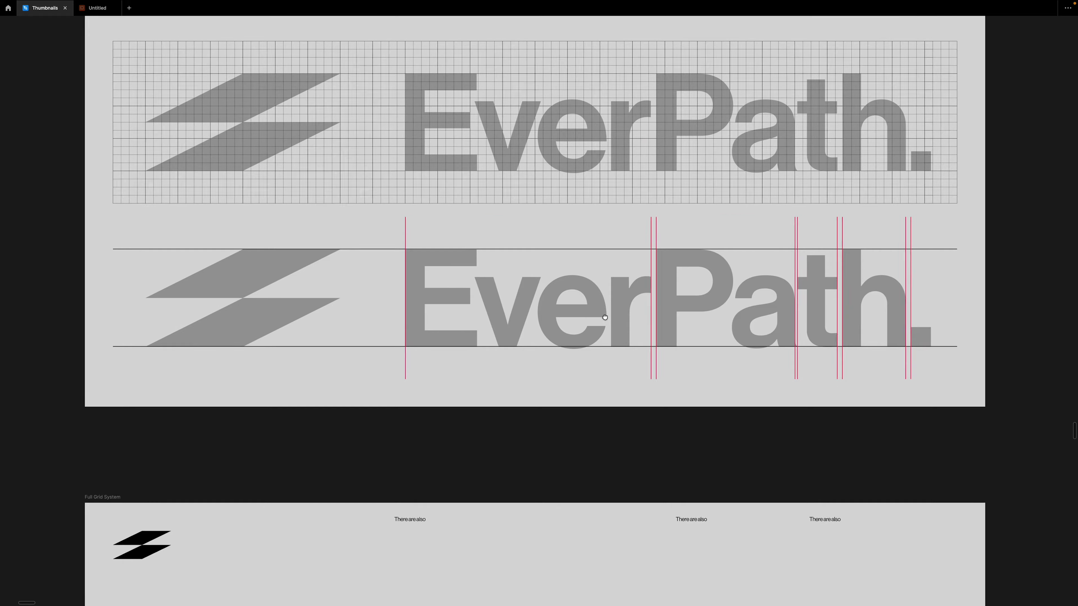
{"action": "scroll", "coordinate": [569, 274], "scroll_direction": "down", "scroll_amount": 4}
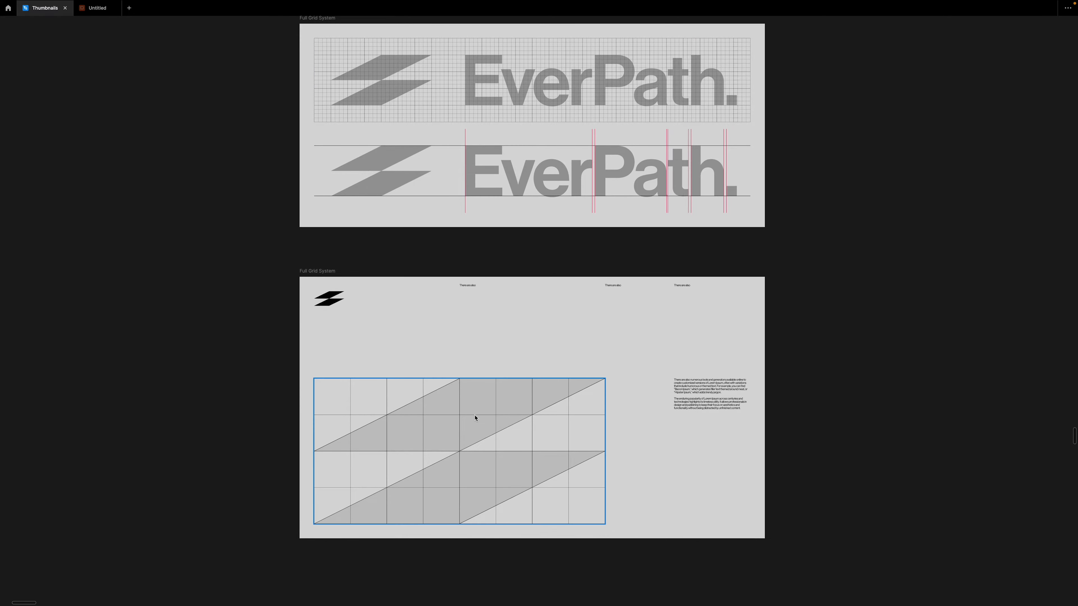
{"action": "scroll", "coordinate": [457, 376], "scroll_direction": "down", "scroll_amount": 1}
{"action": "scroll", "coordinate": [389, 279], "scroll_direction": "down", "scroll_amount": 5, "text": "ctrl"}
{"action": "scroll", "coordinate": [396, 269], "scroll_direction": "down", "scroll_amount": 5}
{"action": "scroll", "coordinate": [396, 294], "scroll_direction": "down", "scroll_amount": 5}
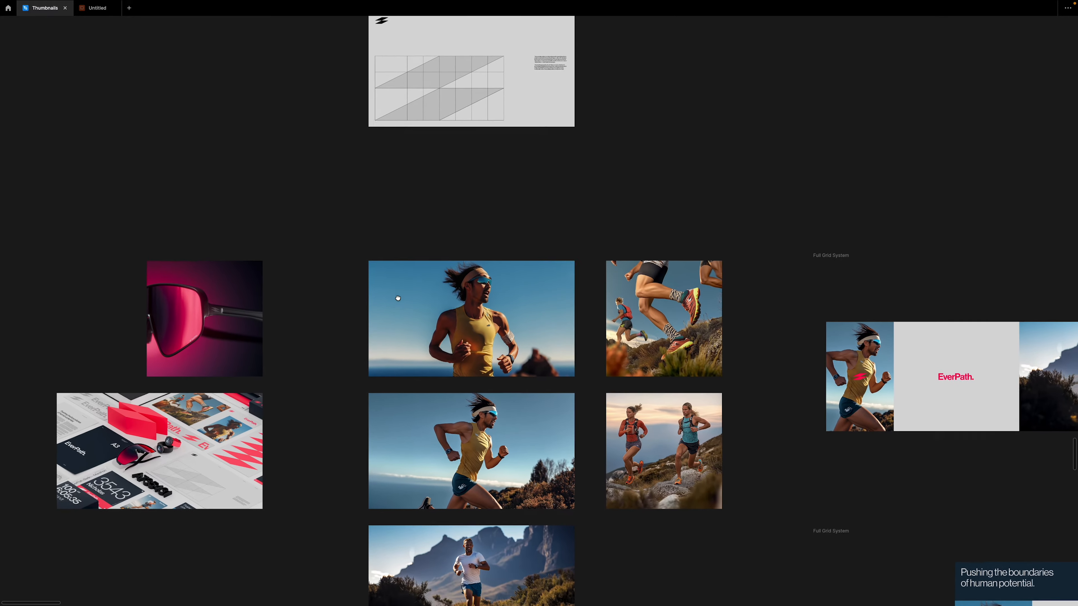
- Examine the trail running photographs close up, including the yellow-vest runner and the running shoes
{"action": "scroll", "coordinate": [413, 224], "scroll_direction": "down", "scroll_amount": 3}
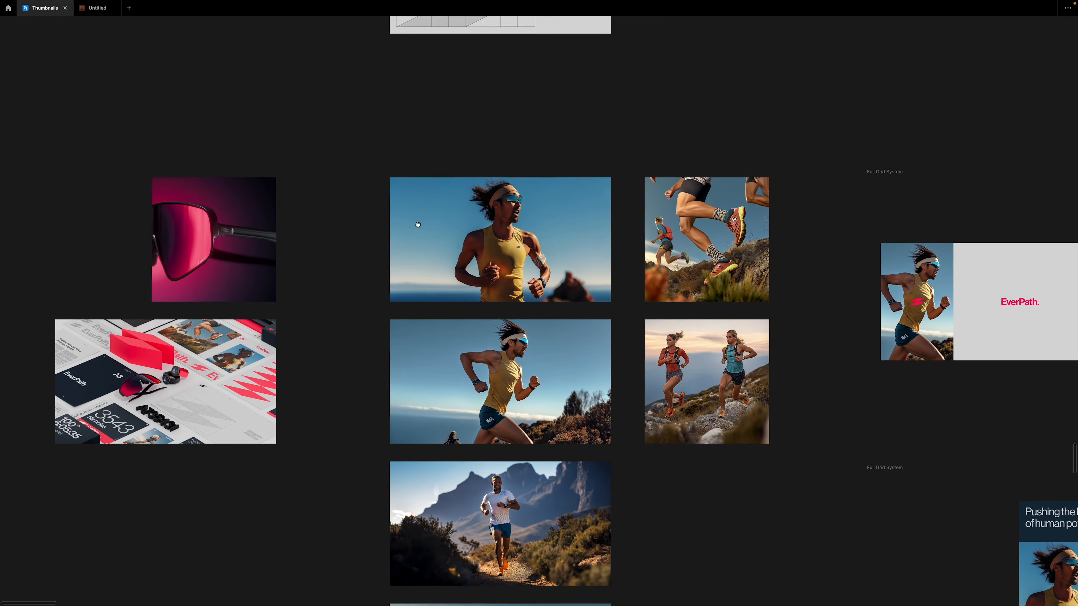
{"action": "scroll", "coordinate": [455, 176], "scroll_direction": "up", "scroll_amount": 5, "text": "ctrl"}
{"action": "scroll", "coordinate": [554, 302], "scroll_direction": "down", "scroll_amount": 3}
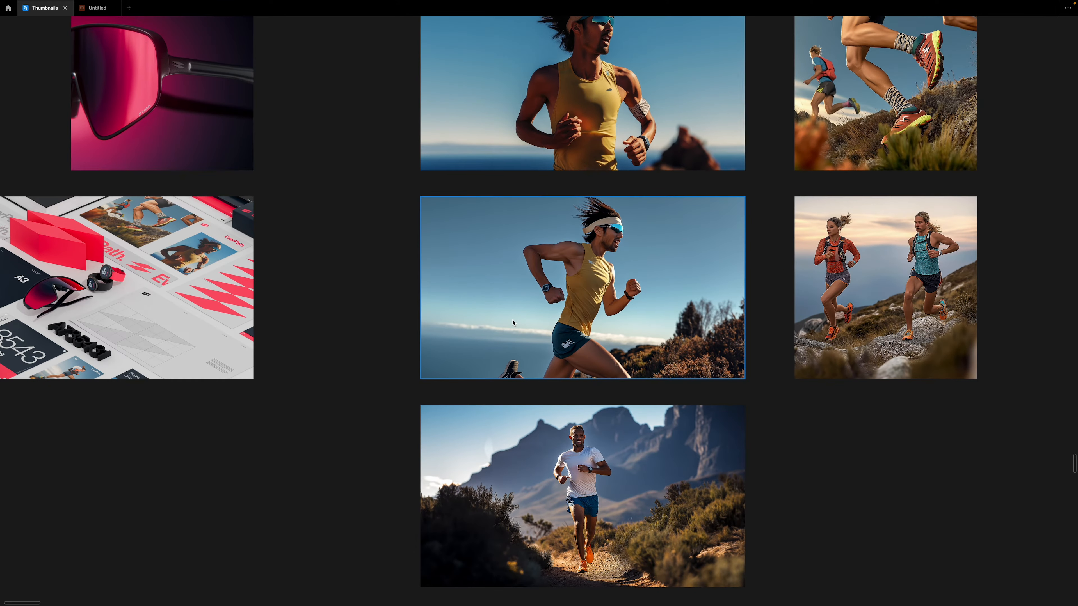
{"action": "scroll", "coordinate": [513, 323], "scroll_direction": "down", "scroll_amount": 1}
{"action": "scroll", "coordinate": [492, 308], "scroll_direction": "down", "scroll_amount": 3, "text": "ctrl"}
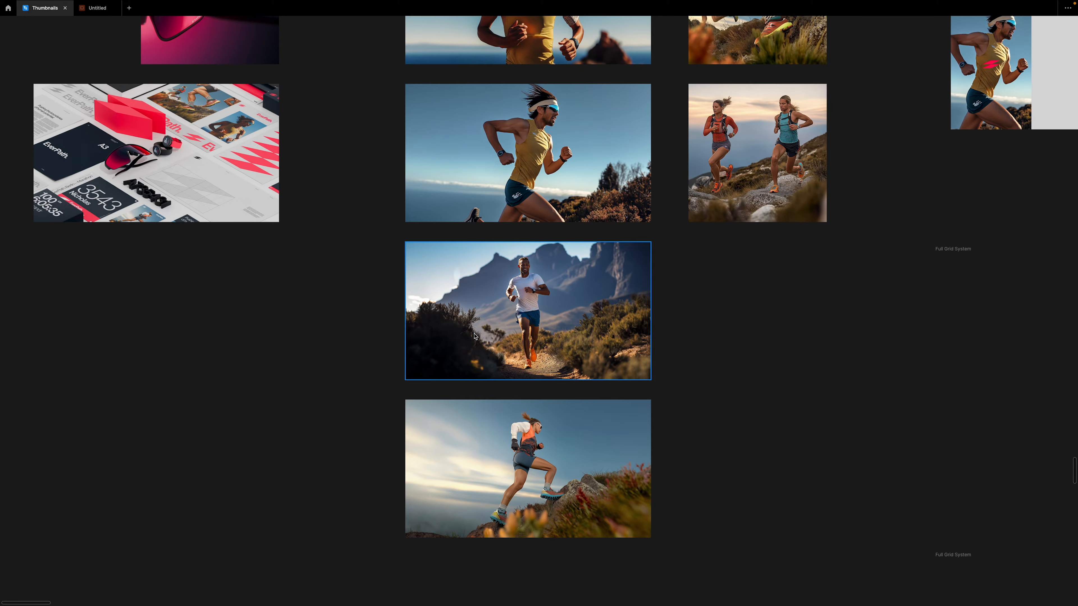
{"action": "scroll", "coordinate": [475, 336], "scroll_direction": "up", "scroll_amount": 5}
{"action": "scroll", "coordinate": [484, 187], "scroll_direction": "up", "scroll_amount": 4, "text": "ctrl"}
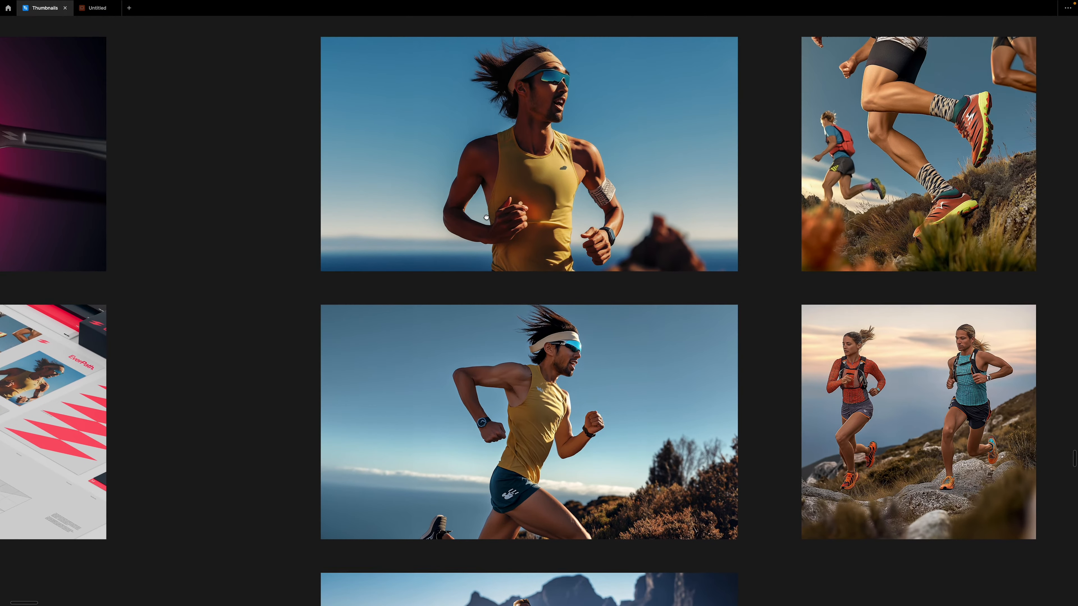
{"action": "left_click_drag", "start_coordinate": [487, 217], "coordinate": [485, 221]}
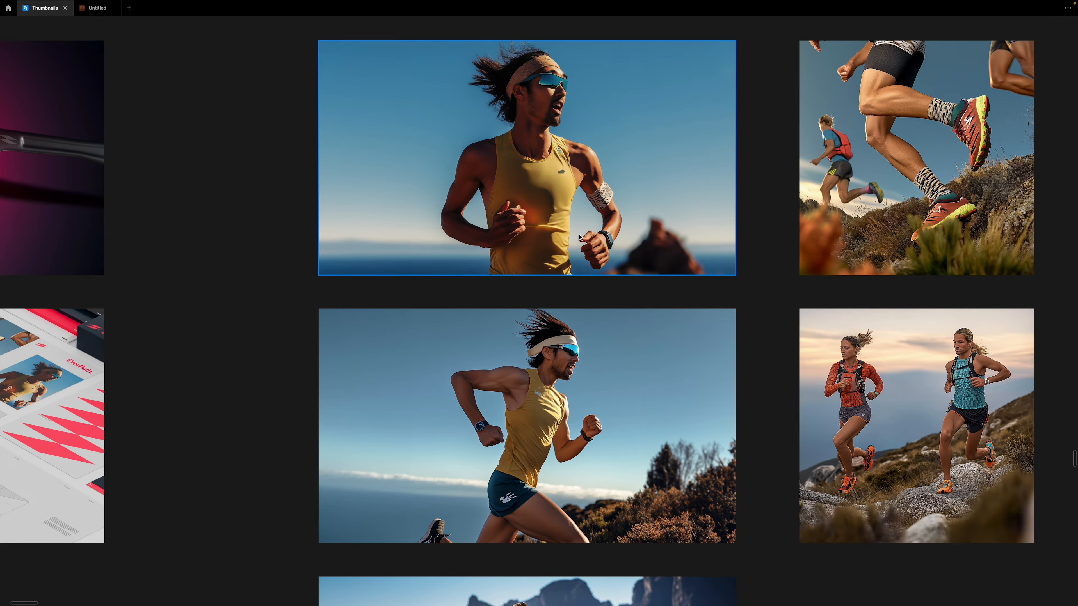
{"action": "left_click_drag", "start_coordinate": [808, 258], "coordinate": [606, 350]}
{"action": "scroll", "coordinate": [763, 263], "scroll_direction": "up", "scroll_amount": 2}
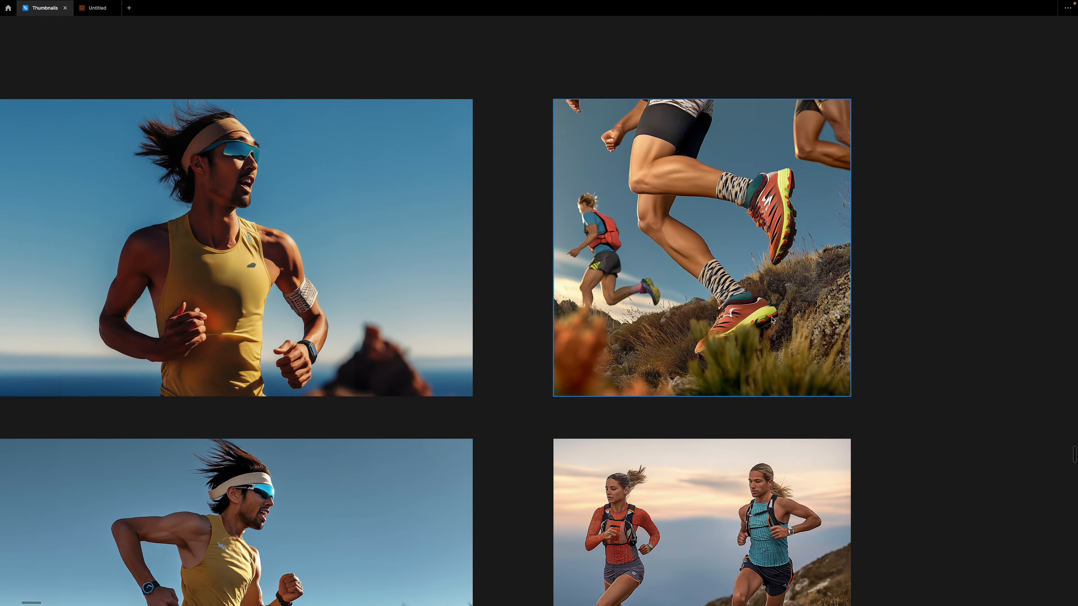
{"action": "left_click_drag", "start_coordinate": [709, 321], "coordinate": [806, 218]}
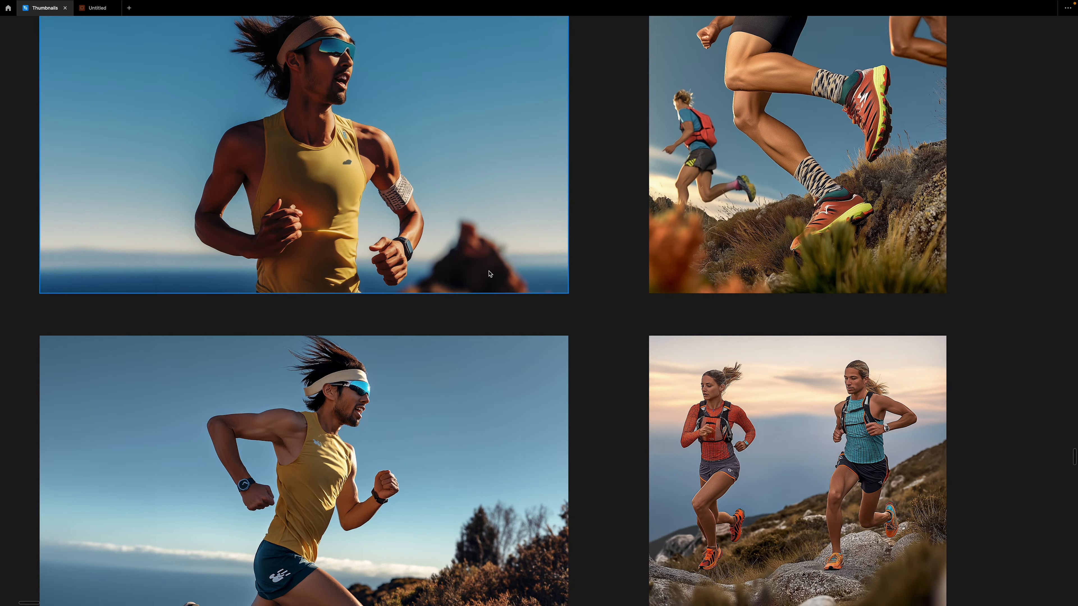
- Examine the three EverPath layouts: the wide banner, the portrait poster and the landscape spread
{"action": "scroll", "coordinate": [62, 200], "scroll_direction": "down", "scroll_amount": 10}
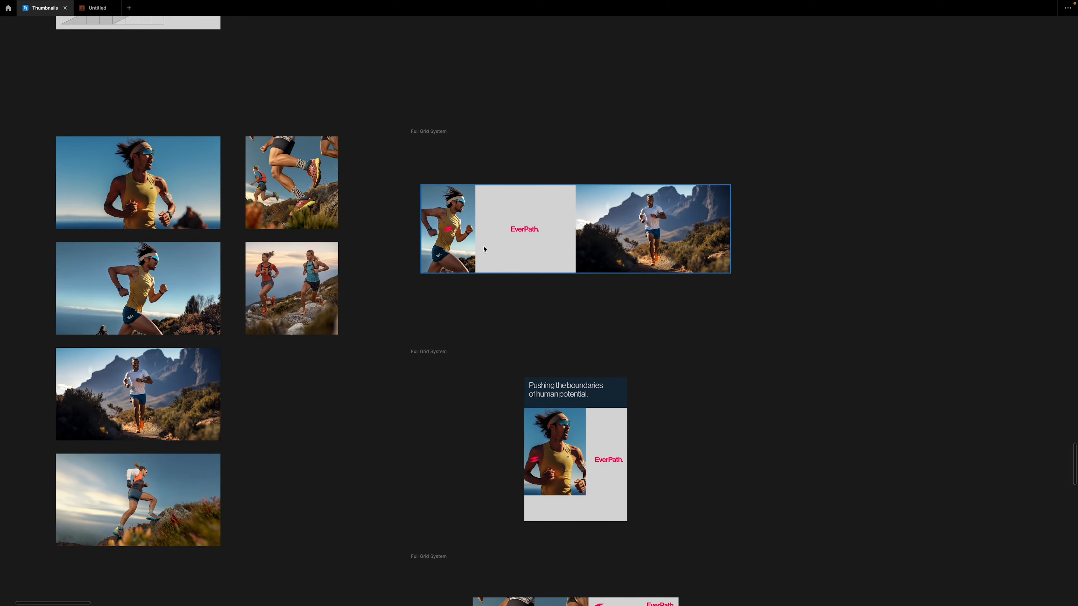
{"action": "scroll", "coordinate": [485, 249], "scroll_direction": "up", "scroll_amount": 4}
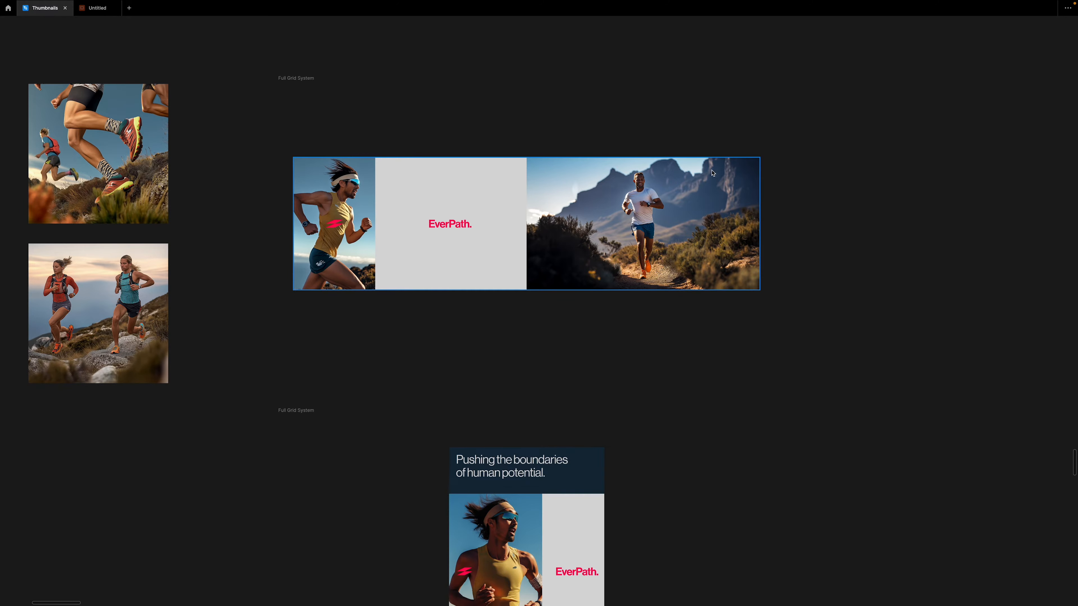
{"action": "scroll", "coordinate": [680, 259], "scroll_direction": "down", "scroll_amount": 5}
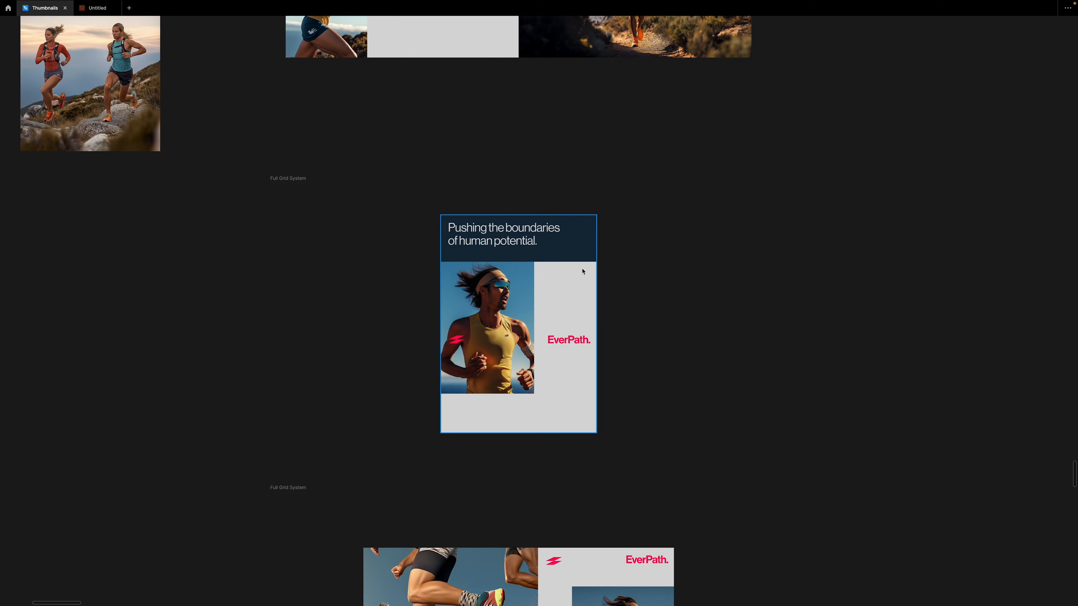
{"action": "scroll", "coordinate": [557, 282], "scroll_direction": "down", "scroll_amount": 1}
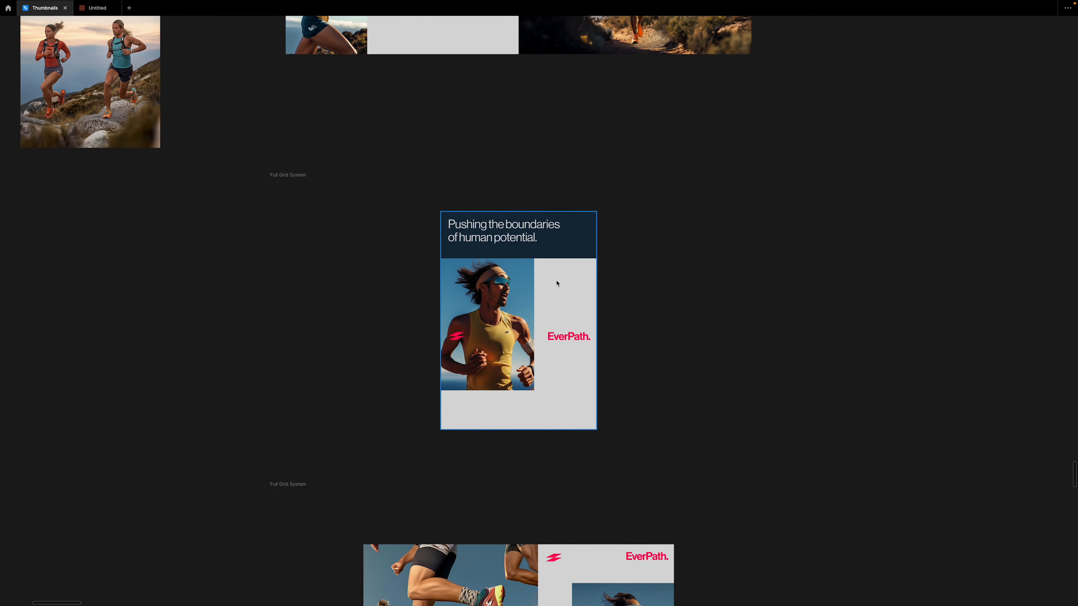
{"action": "scroll", "coordinate": [555, 282], "scroll_direction": "down", "scroll_amount": 5}
{"action": "scroll", "coordinate": [535, 322], "scroll_direction": "down", "scroll_amount": 1}
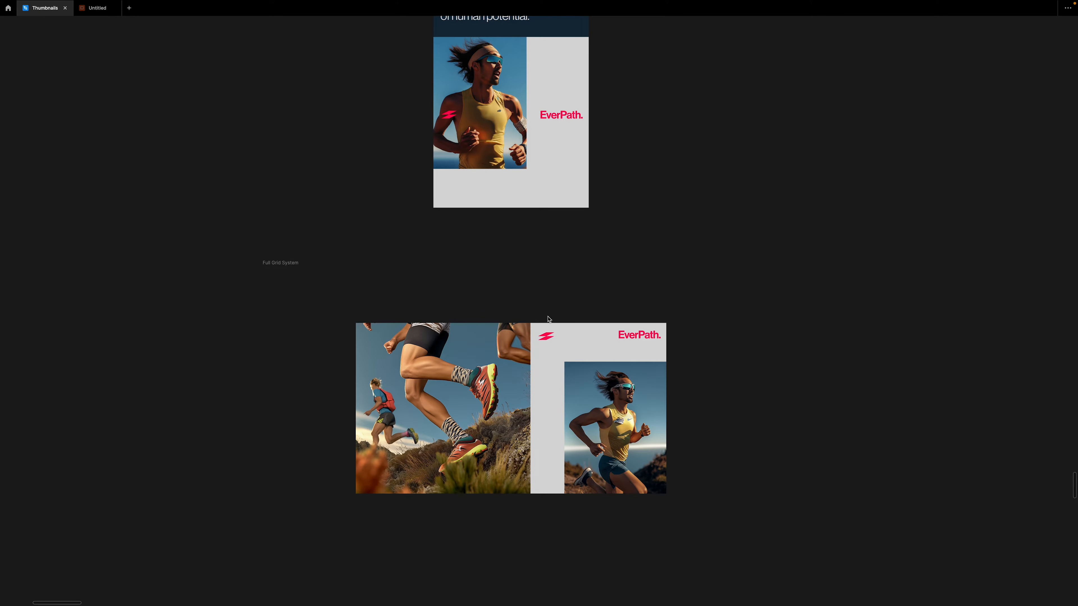
- Show the layout grids and check the alignment of the three EverPath layouts against them
{"action": "key", "text": "ctrl+g"}
{"action": "scroll", "coordinate": [518, 356], "scroll_direction": "up", "scroll_amount": 3}
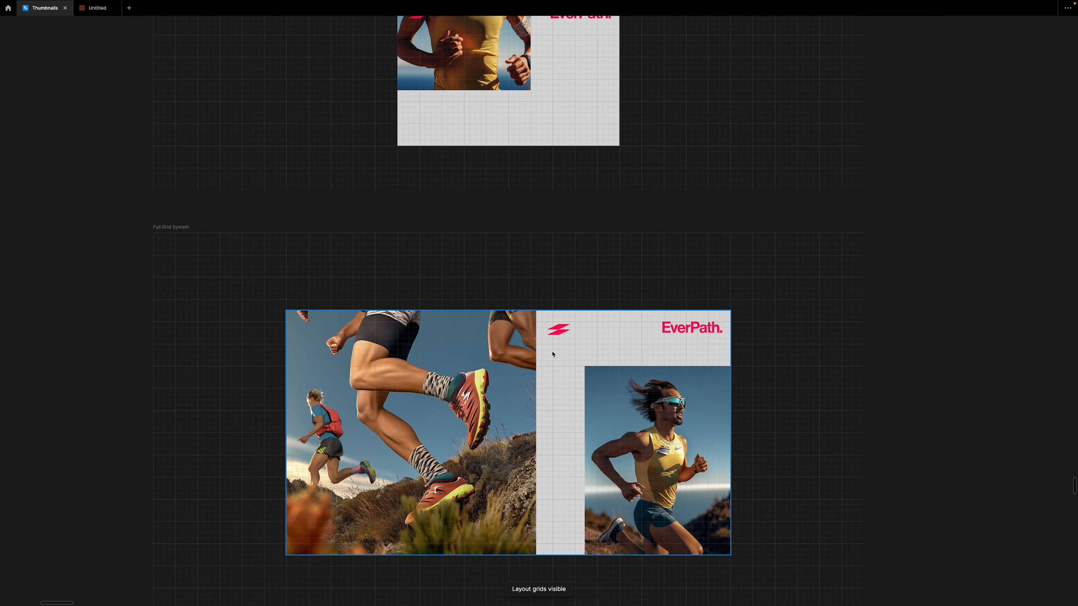
{"action": "scroll", "coordinate": [636, 281], "scroll_direction": "up", "scroll_amount": 10}
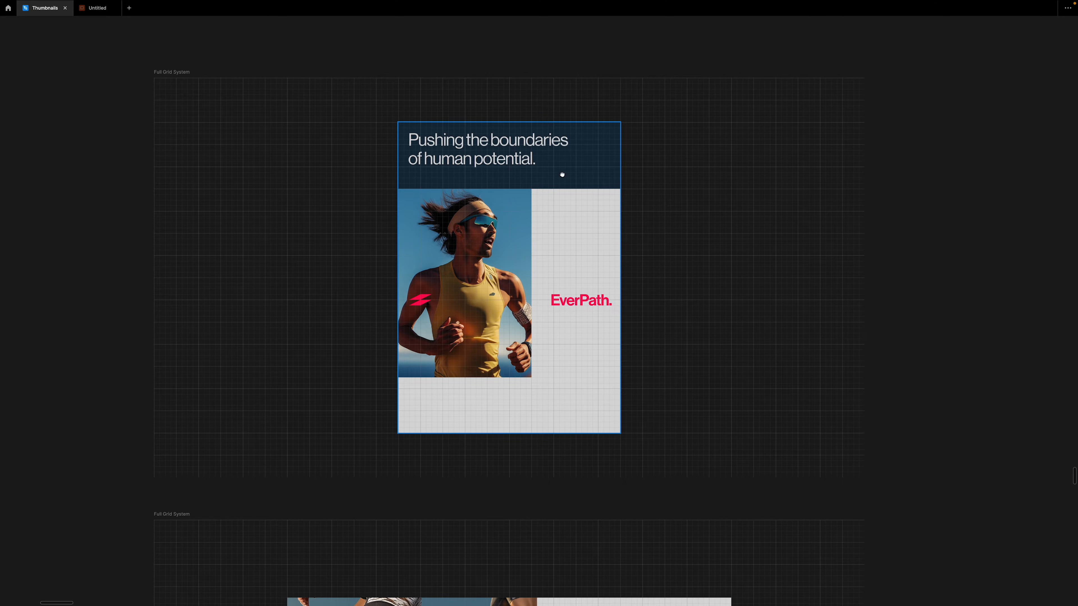
{"action": "scroll", "coordinate": [563, 175], "scroll_direction": "up", "scroll_amount": 15}
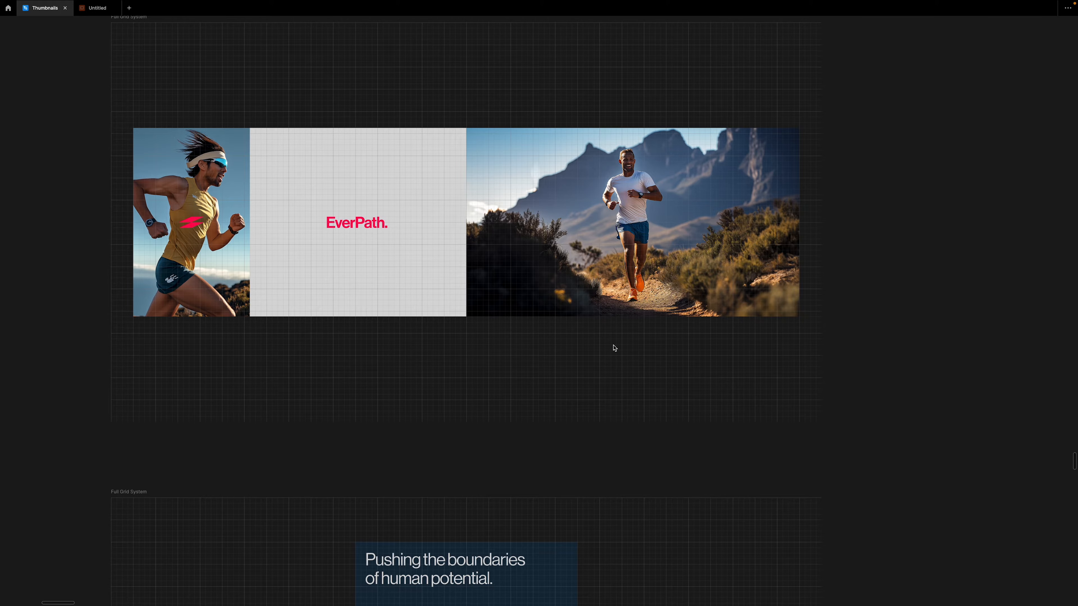
- Examine the EverPath brand collateral mockup and the sunglasses image close up
{"action": "scroll", "coordinate": [615, 348], "scroll_direction": "down", "scroll_amount": 5}
{"action": "scroll", "coordinate": [616, 348], "scroll_direction": "left", "scroll_amount": 8}
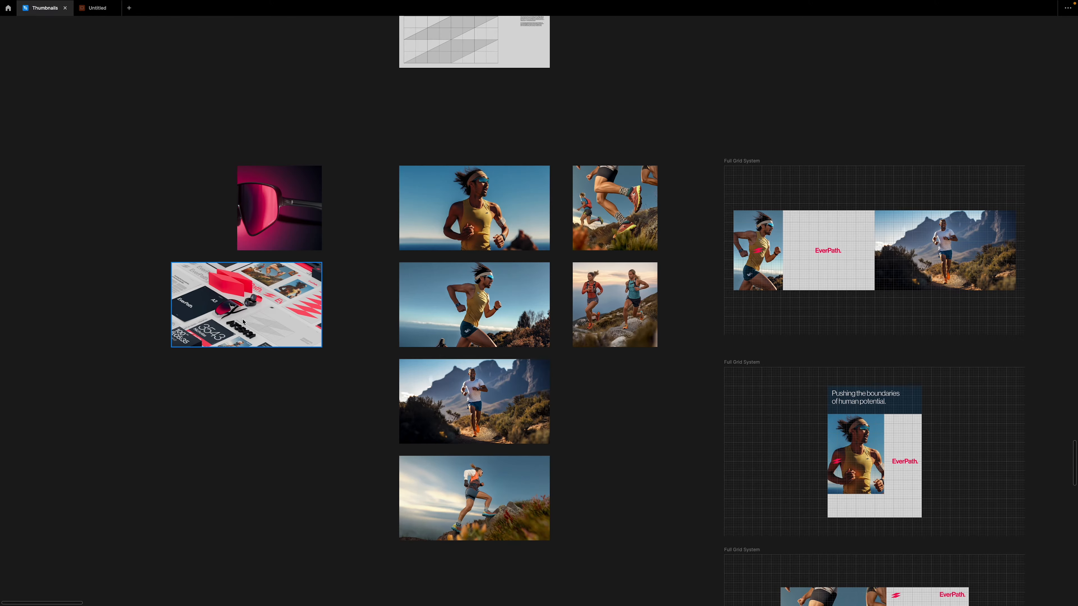
{"action": "scroll", "coordinate": [272, 337], "scroll_direction": "up", "scroll_amount": 10}
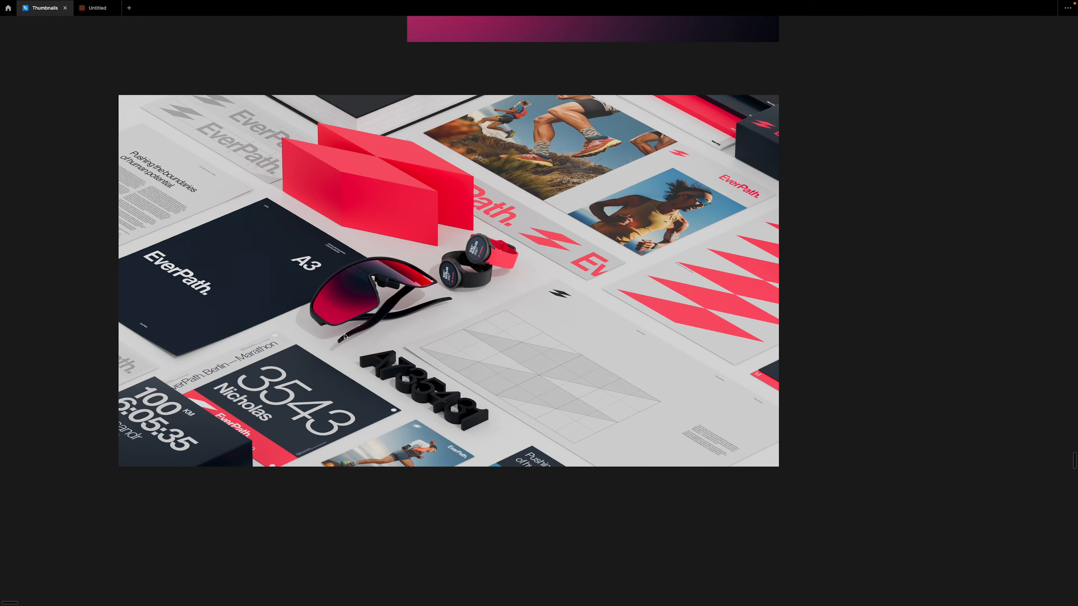
{"action": "scroll", "coordinate": [356, 234], "scroll_direction": "up", "scroll_amount": 3}
{"action": "scroll", "coordinate": [356, 234], "scroll_direction": "down", "scroll_amount": 4}
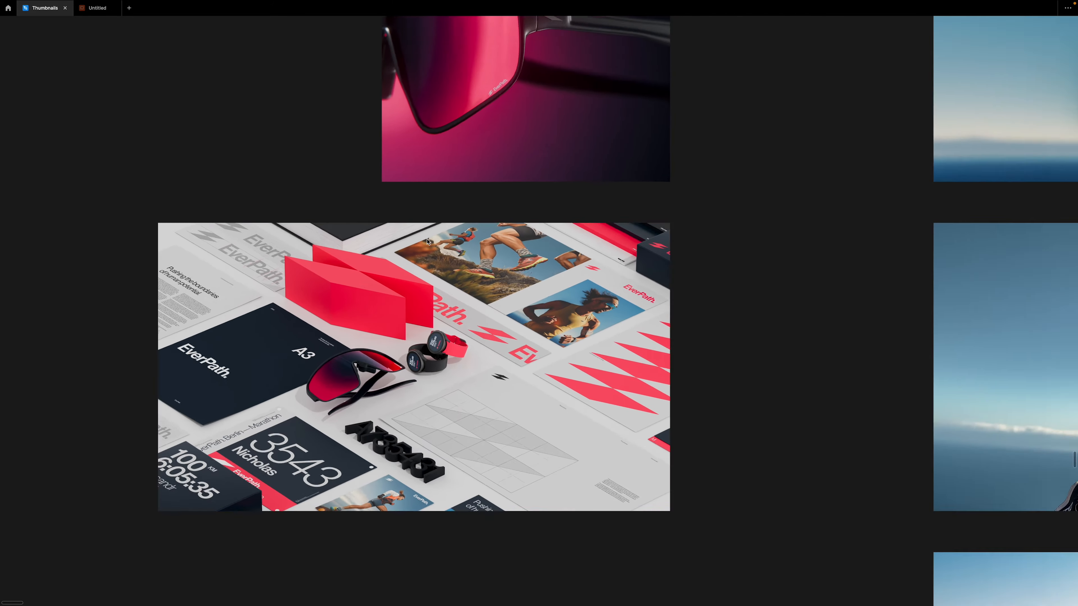
{"action": "scroll", "coordinate": [382, 212], "scroll_direction": "up", "scroll_amount": 3}
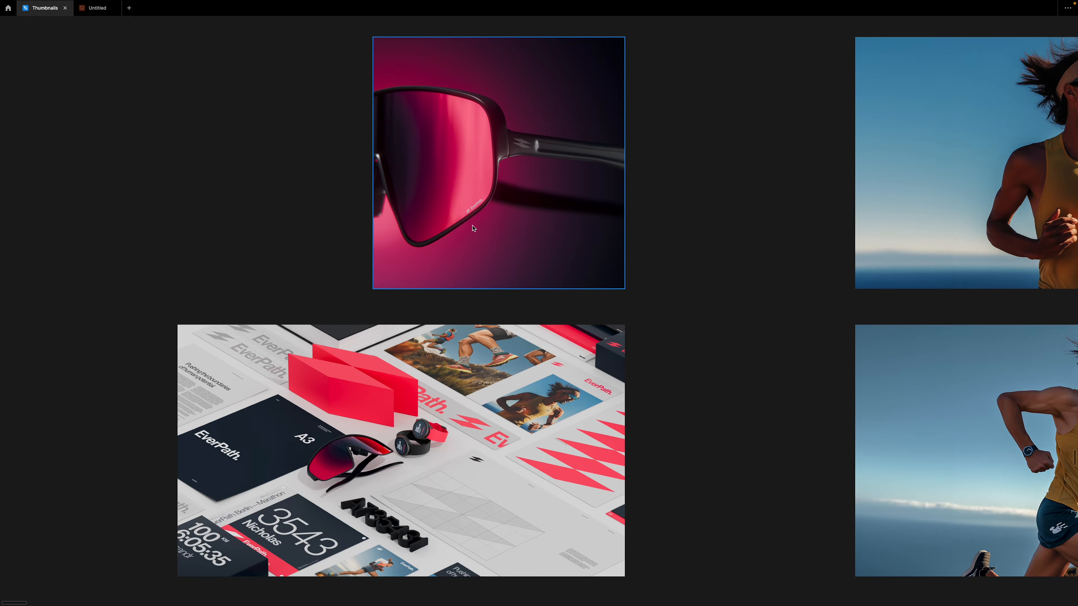
- Review the column of landscape runner photographs from the coastal runner to the woman climbing the rocks
{"action": "scroll", "coordinate": [498, 164], "scroll_direction": "right", "scroll_amount": 8}
{"action": "scroll", "coordinate": [498, 164], "scroll_direction": "up", "scroll_amount": 2}
{"action": "left_click_drag", "start_coordinate": [915, 112], "coordinate": [918, 133]}
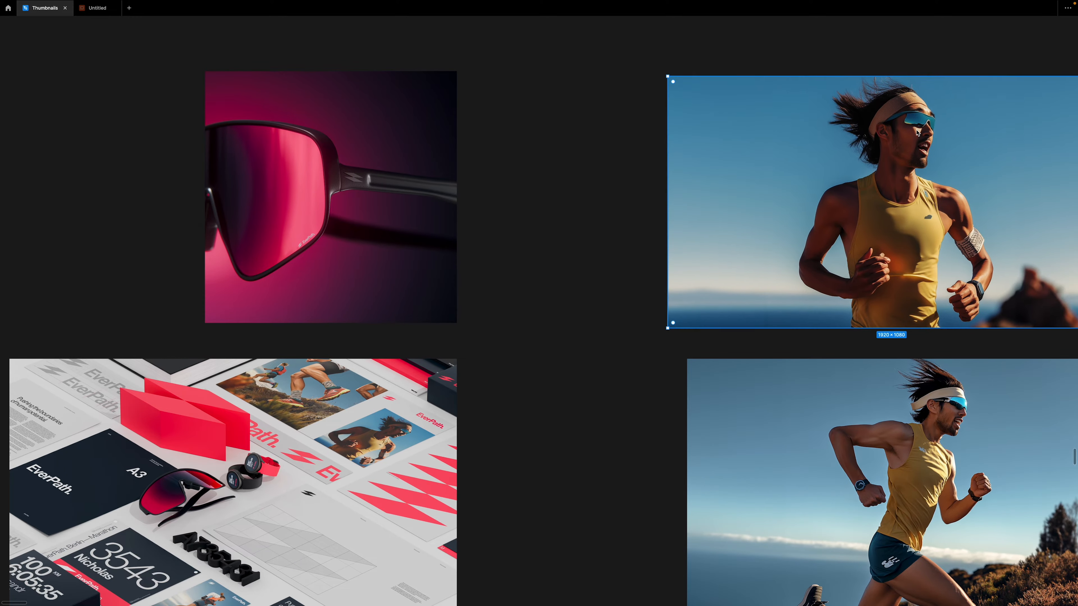
{"action": "scroll", "coordinate": [918, 133], "scroll_direction": "right", "scroll_amount": 5}
{"action": "scroll", "coordinate": [763, 314], "scroll_direction": "down", "scroll_amount": 4}
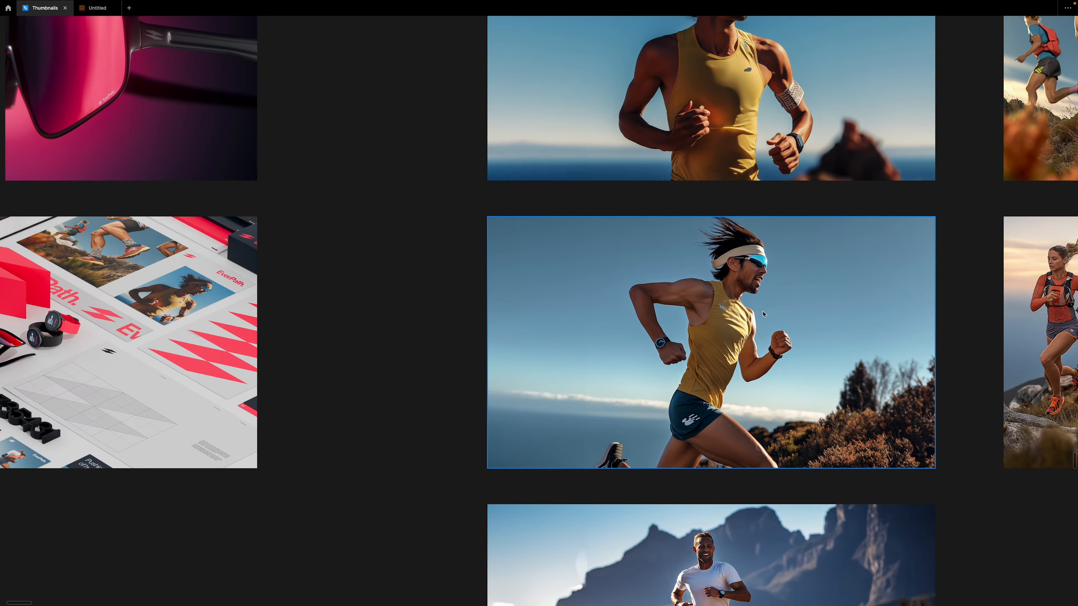
{"action": "scroll", "coordinate": [763, 274], "scroll_direction": "up", "scroll_amount": 8}
{"action": "scroll", "coordinate": [764, 275], "scroll_direction": "down", "scroll_amount": 3}
{"action": "left_click_drag", "start_coordinate": [800, 276], "coordinate": [342, 273]}
{"action": "scroll", "coordinate": [662, 325], "scroll_direction": "down", "scroll_amount": 4}
{"action": "left_click_drag", "start_coordinate": [805, 210], "coordinate": [796, 21]}
{"action": "left_click_drag", "start_coordinate": [573, 271], "coordinate": [712, 98]}
{"action": "left_click_drag", "start_coordinate": [551, 391], "coordinate": [669, 71]}
{"action": "scroll", "coordinate": [619, 286], "scroll_direction": "up", "scroll_amount": 4}
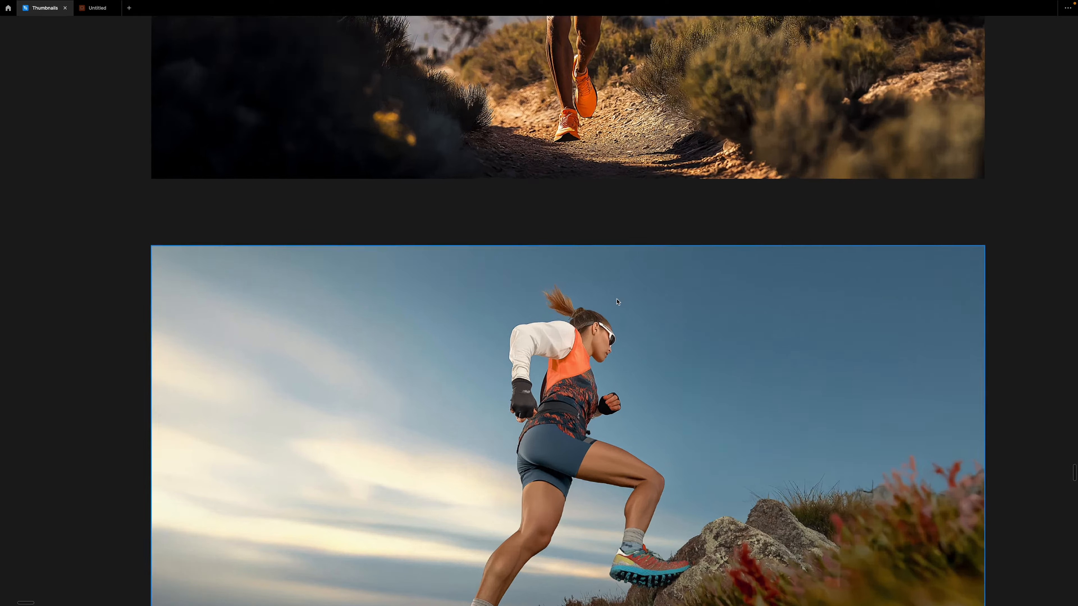
{"action": "left_click_drag", "start_coordinate": [585, 197], "coordinate": [554, 106]}
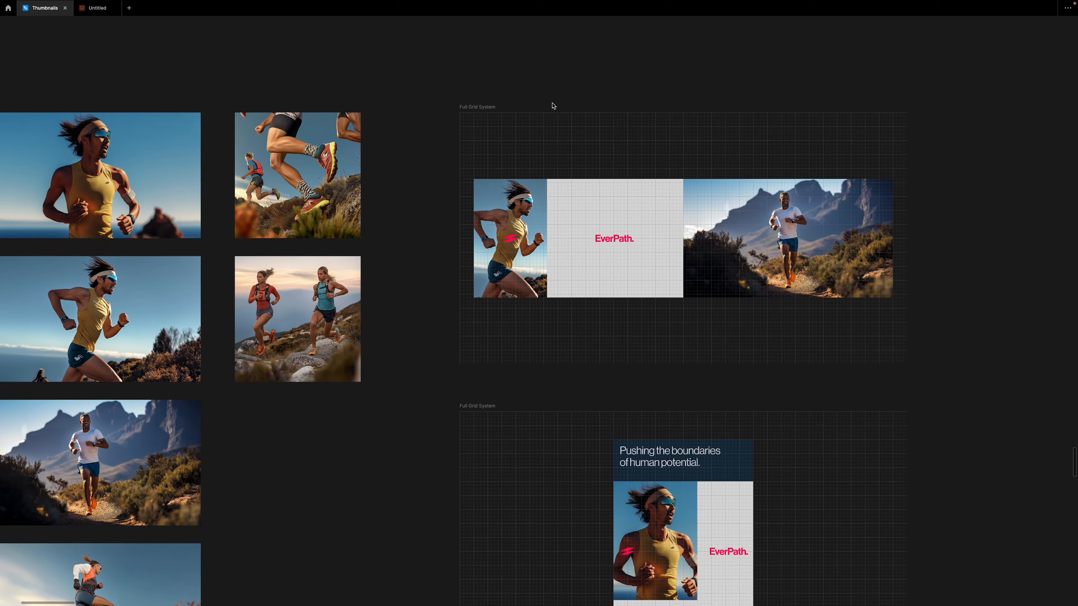
- Review the banner, portrait and landscape layouts once more with their grids displayed
{"action": "scroll", "coordinate": [583, 166], "scroll_direction": "right", "scroll_amount": 4}
{"action": "scroll", "coordinate": [537, 181], "scroll_direction": "down", "scroll_amount": 6}
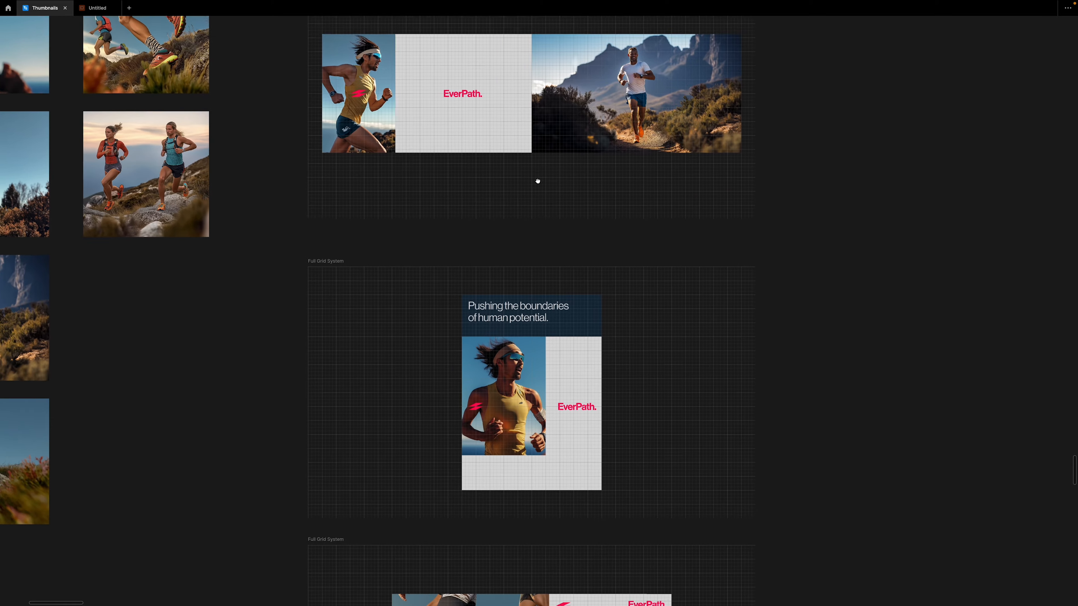
{"action": "scroll", "coordinate": [541, 235], "scroll_direction": "down", "scroll_amount": 5}
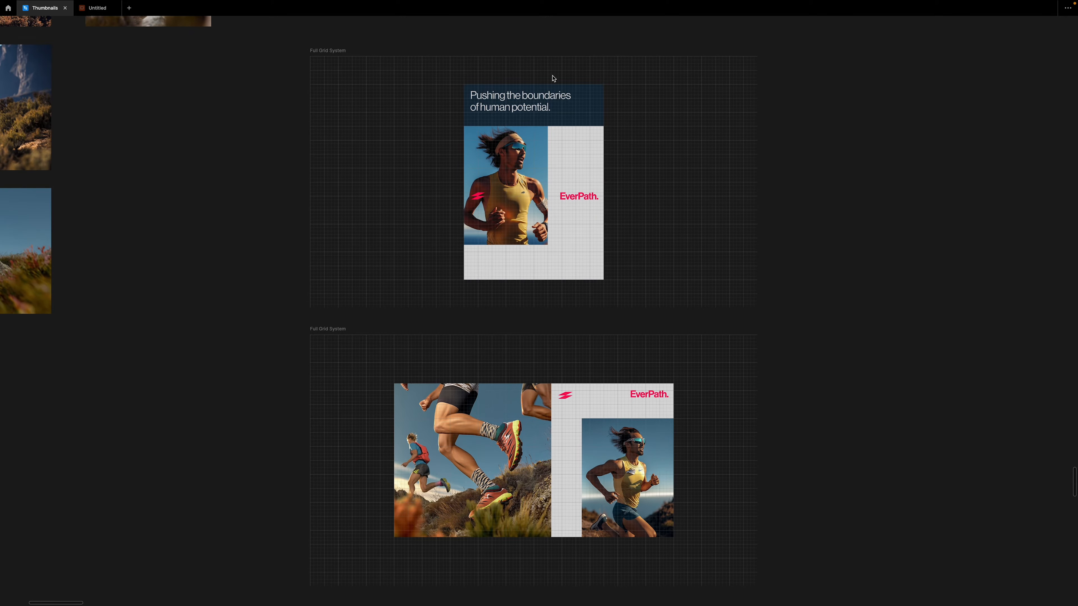
{"action": "scroll", "coordinate": [368, 169], "scroll_direction": "down", "scroll_amount": 8}
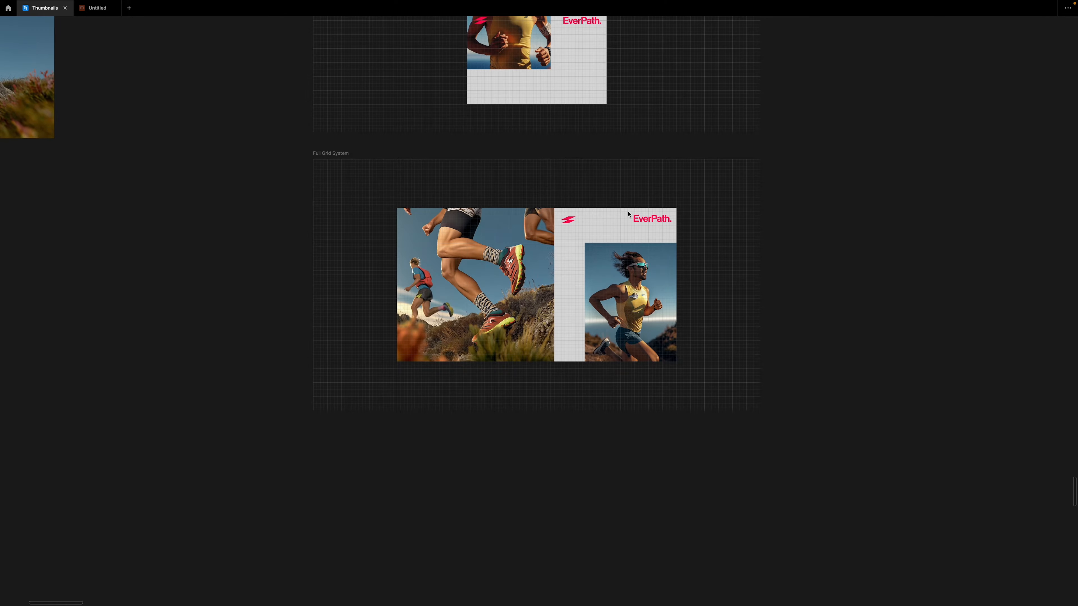
- Switch to After Effects, preview the Main_Sequence composition and display grid overlays in its viewer
{"action": "key", "text": "space"}
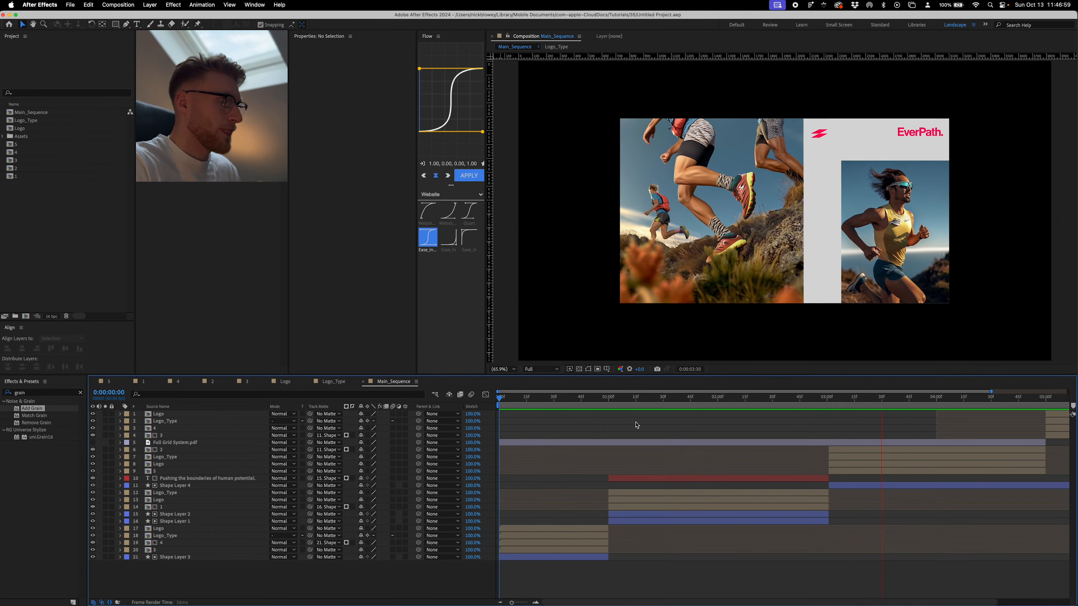
{"action": "key", "text": "super+apostrophe"}
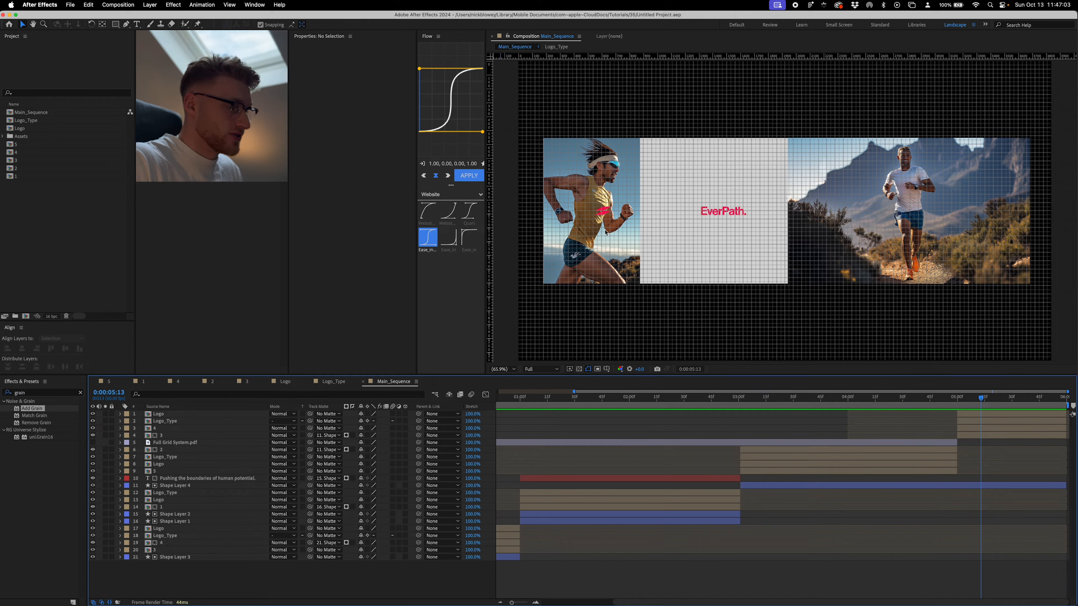
{"action": "left_click", "coordinate": [607, 369]}
{"action": "left_click", "coordinate": [625, 322]}
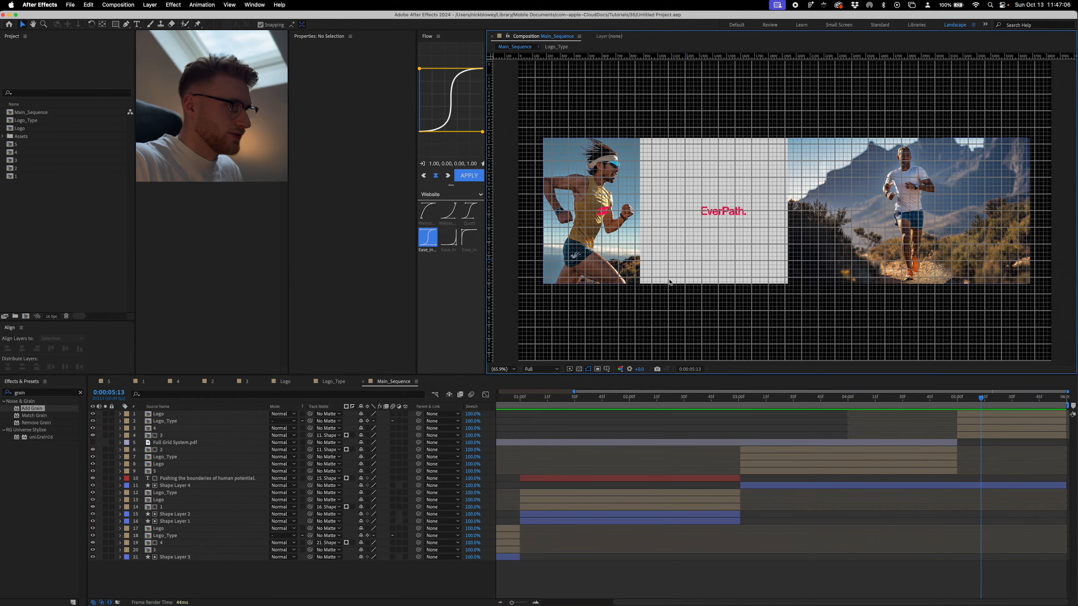
- Review the Assets folder and the image compositions numbered 5 down to 1 in the project list
{"action": "left_click", "coordinate": [623, 437]}
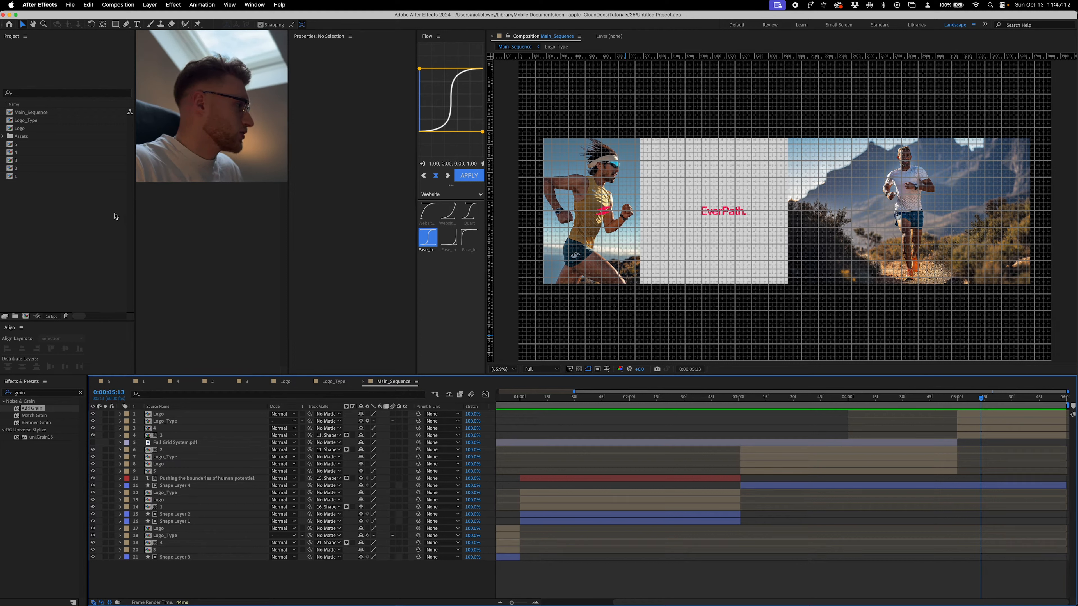
{"action": "left_click", "coordinate": [33, 138]}
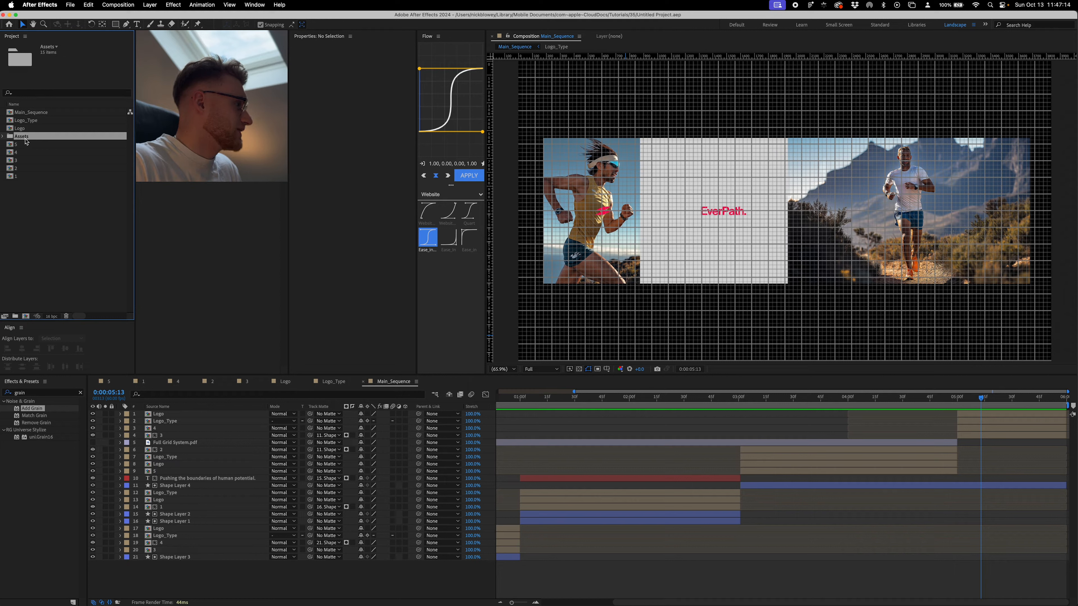
{"action": "left_click", "coordinate": [19, 145]}
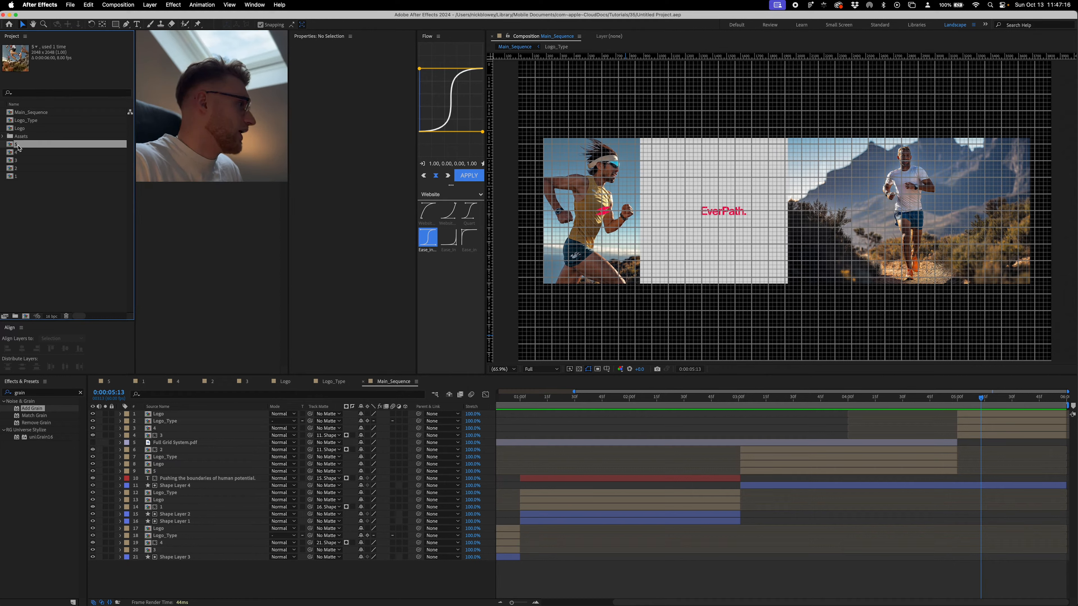
{"action": "left_click", "coordinate": [18, 153]}
{"action": "left_click", "coordinate": [23, 160]}
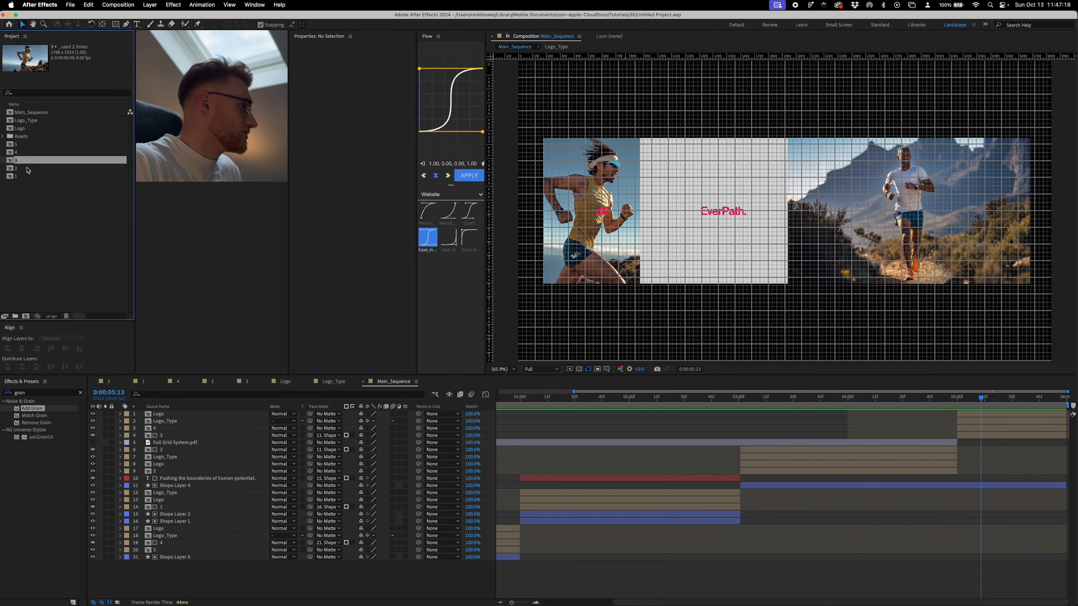
{"action": "left_click", "coordinate": [22, 170]}
{"action": "left_click", "coordinate": [17, 178]}
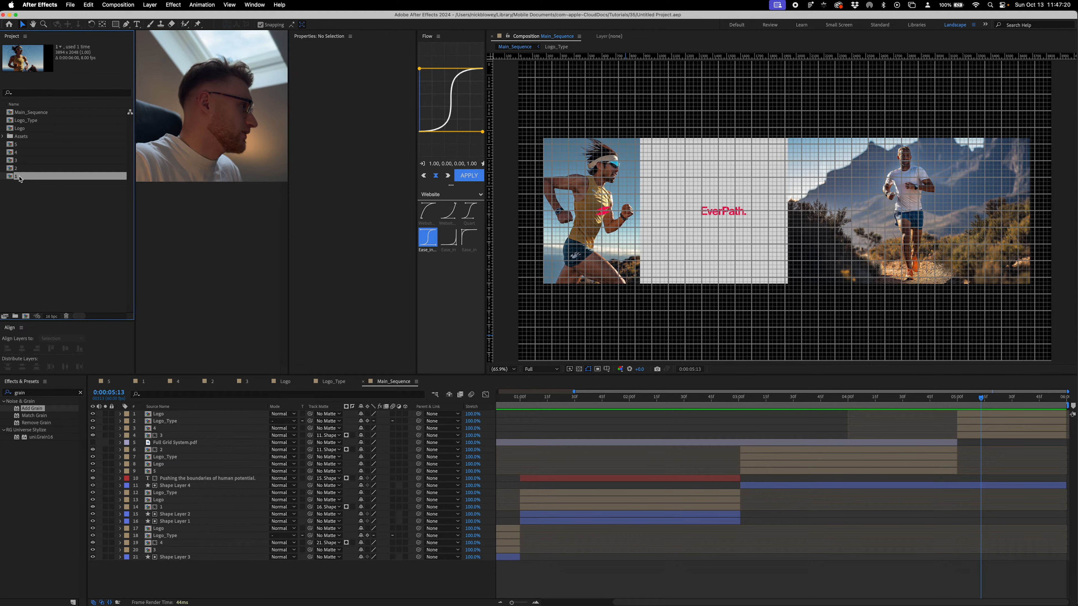
- Open image compositions 1, 3, 4 and 5 one after another to view their photographs
{"action": "double_click", "coordinate": [19, 178]}
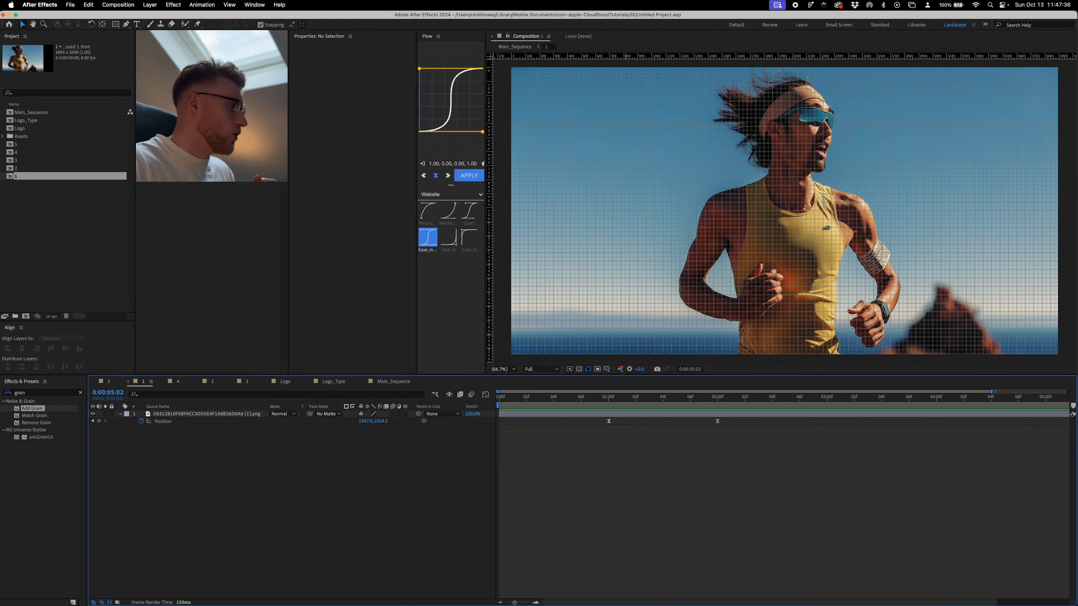
{"action": "double_click", "coordinate": [25, 160]}
{"action": "double_click", "coordinate": [25, 152]}
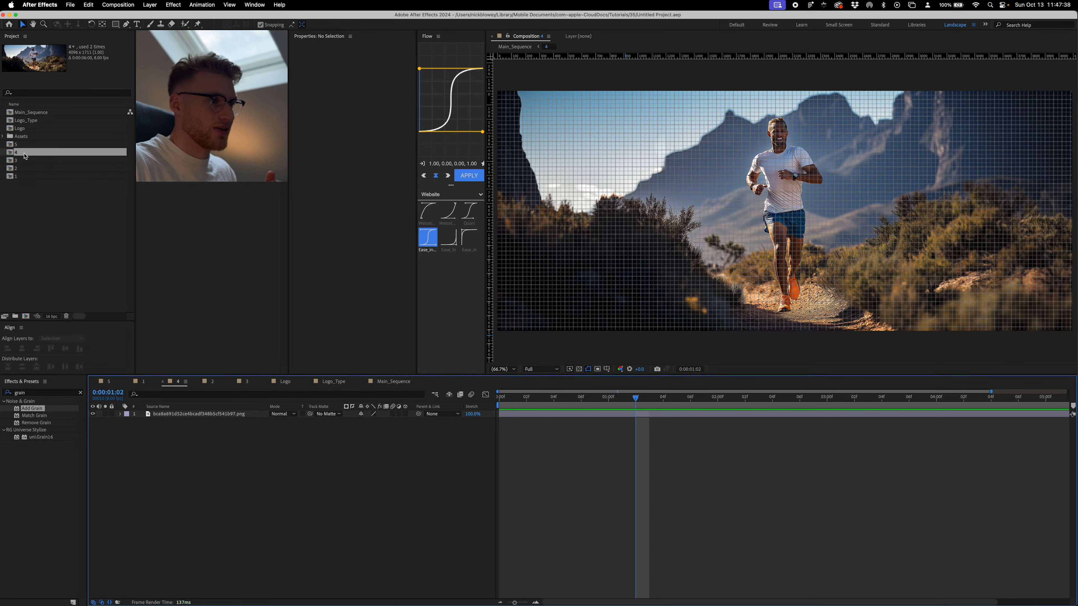
{"action": "double_click", "coordinate": [54, 144]}
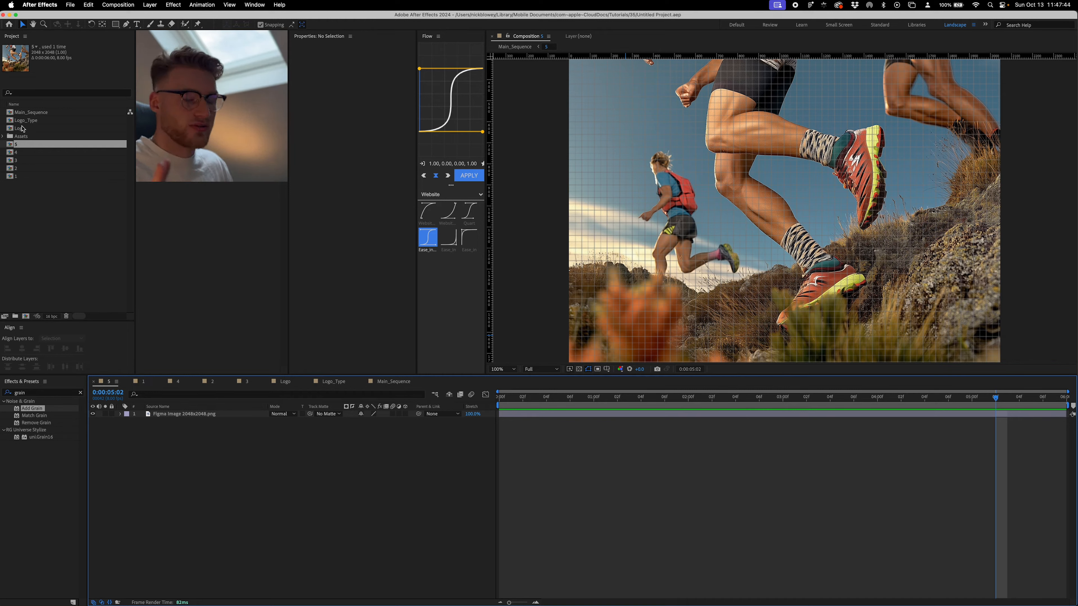
- Try enlarging the Figma image layer in composition 5 to a scale of 187%
{"action": "left_click", "coordinate": [555, 417]}
{"action": "key", "text": "s"}
{"action": "left_click_drag", "start_coordinate": [384, 421], "coordinate": [418, 420]}
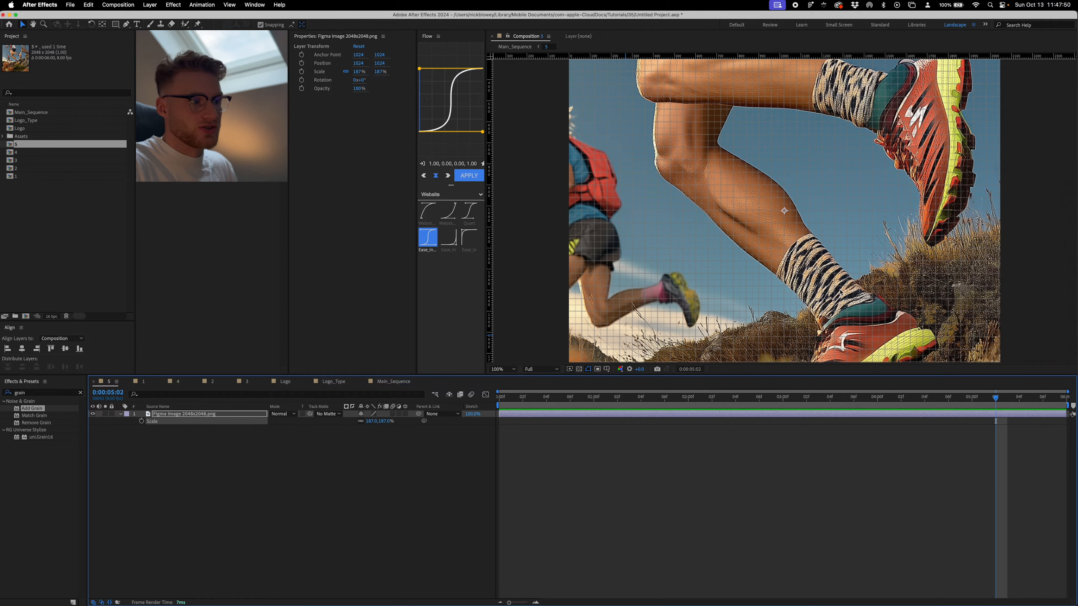
{"action": "key", "text": "super+s"}
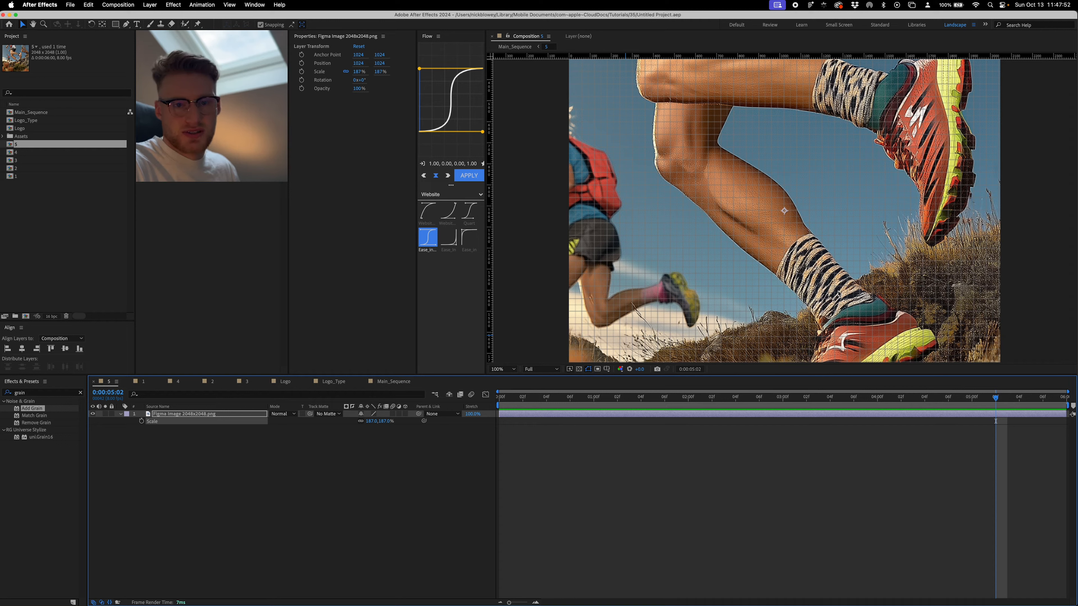
{"action": "left_click", "coordinate": [547, 361]}
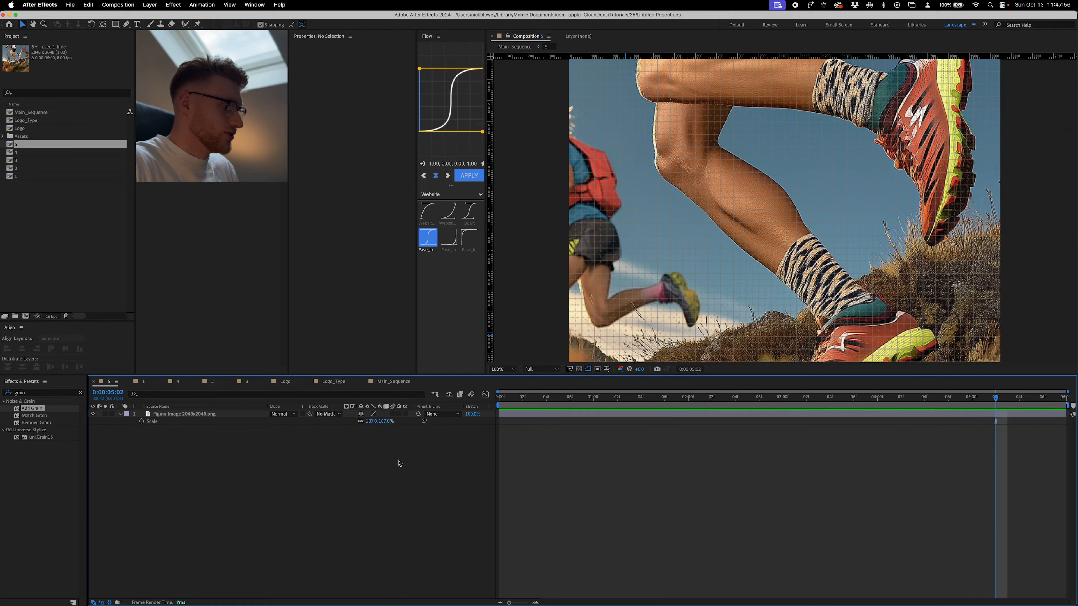
- Examine the Logo_Type and Logo compositions and their vector outline layers
{"action": "left_click", "coordinate": [533, 417]}
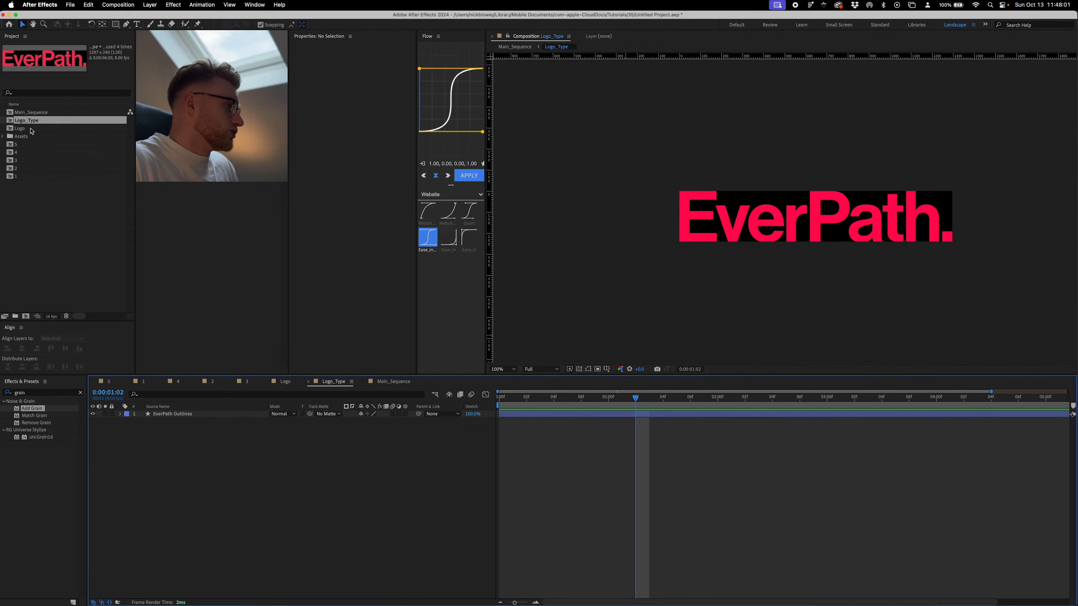
{"action": "double_click", "coordinate": [30, 130]}
{"action": "left_click", "coordinate": [847, 215]}
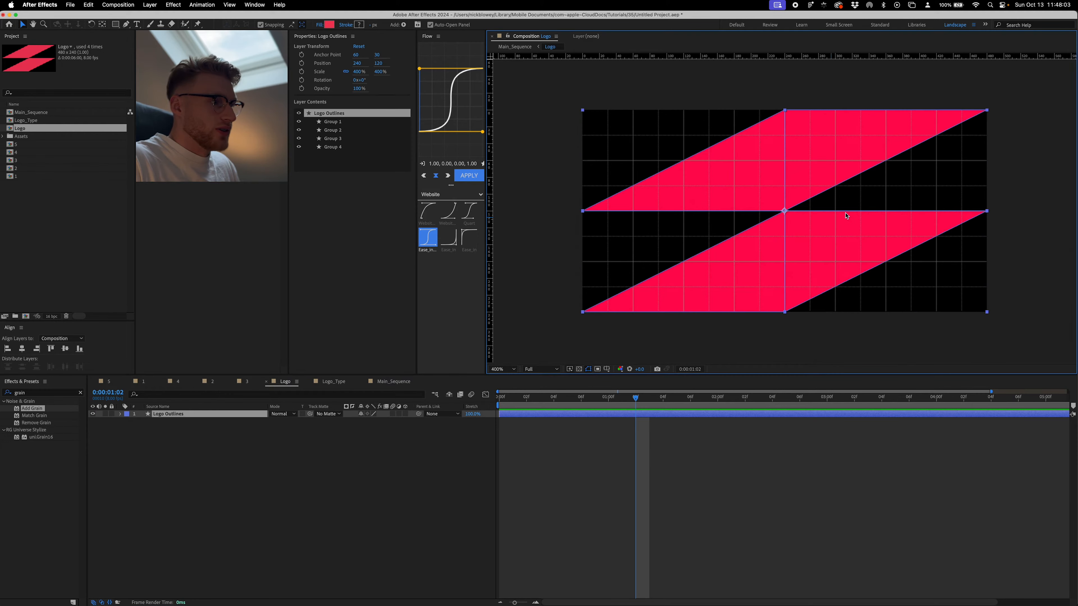
{"action": "double_click", "coordinate": [32, 122]}
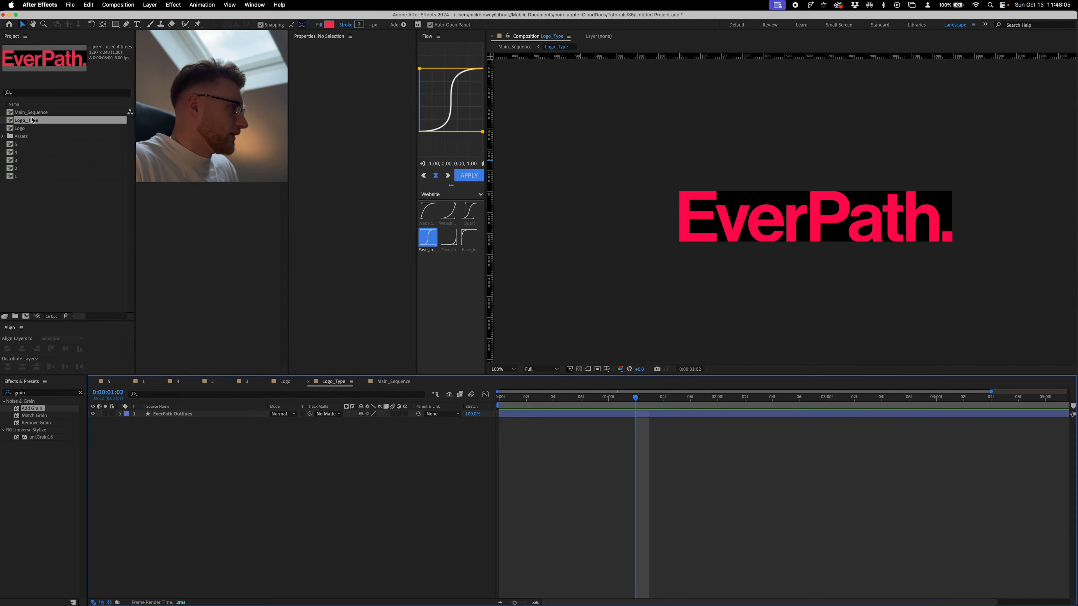
- Return to the Main_Sequence composition and preview its animation from the beginning
{"action": "left_click", "coordinate": [393, 381]}
{"action": "scroll", "coordinate": [600, 431], "scroll_direction": "left", "scroll_amount": 5}
{"action": "scroll", "coordinate": [600, 430], "scroll_direction": "down", "scroll_amount": 3}
{"action": "left_click_drag", "start_coordinate": [614, 399], "coordinate": [482, 426]}
{"action": "key", "text": "space"}
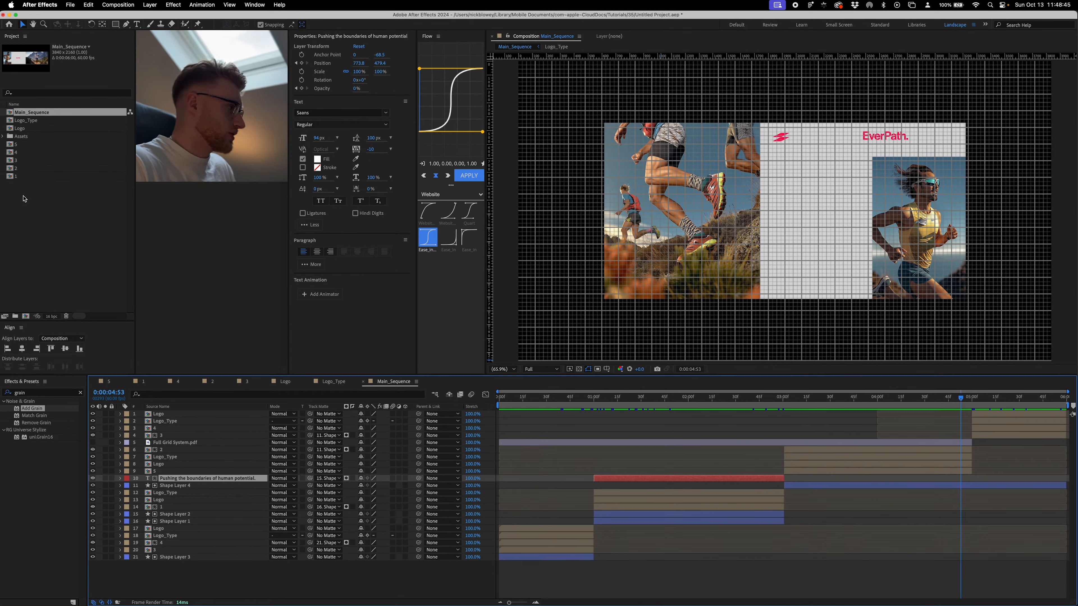
- Create a new composition 3840 px wide and 2160 px high
{"action": "key", "text": "super+n"}
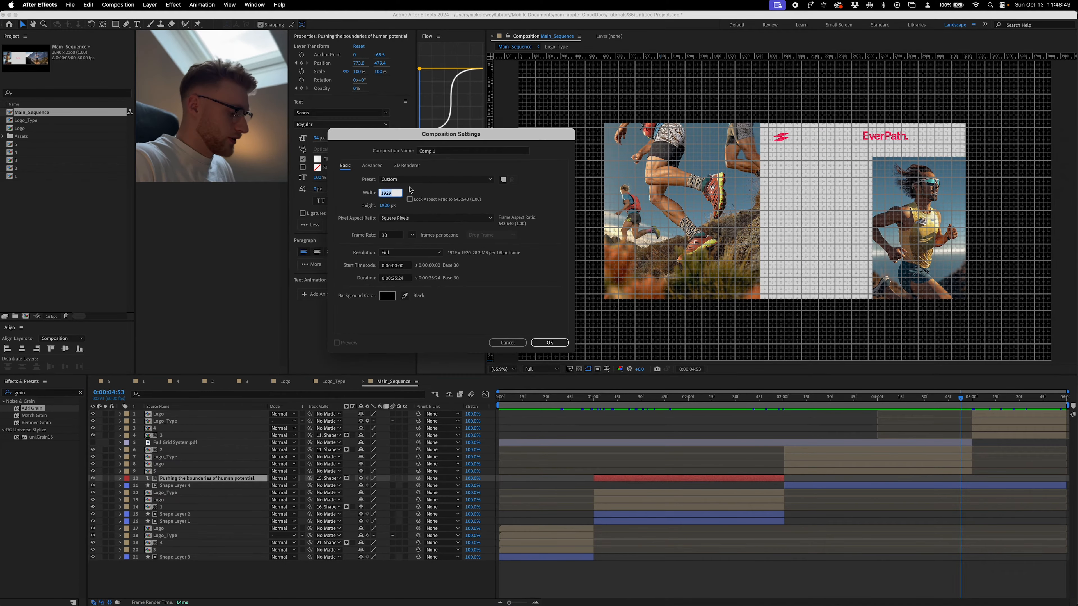
{"action": "type", "text": "3840"}
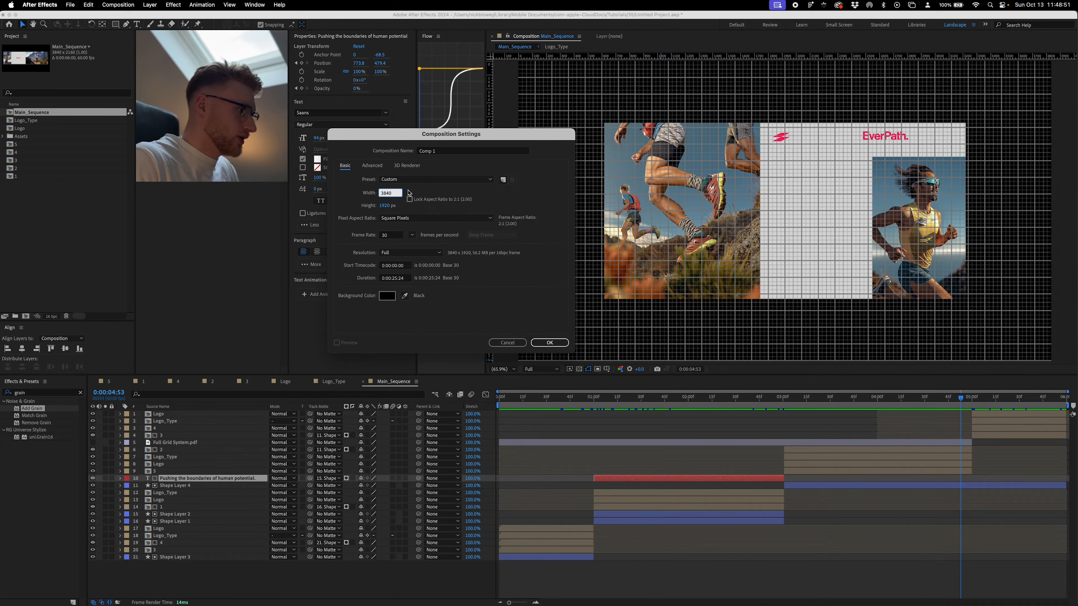
{"action": "key", "text": "Tab"}
{"action": "type", "text": "2160"}
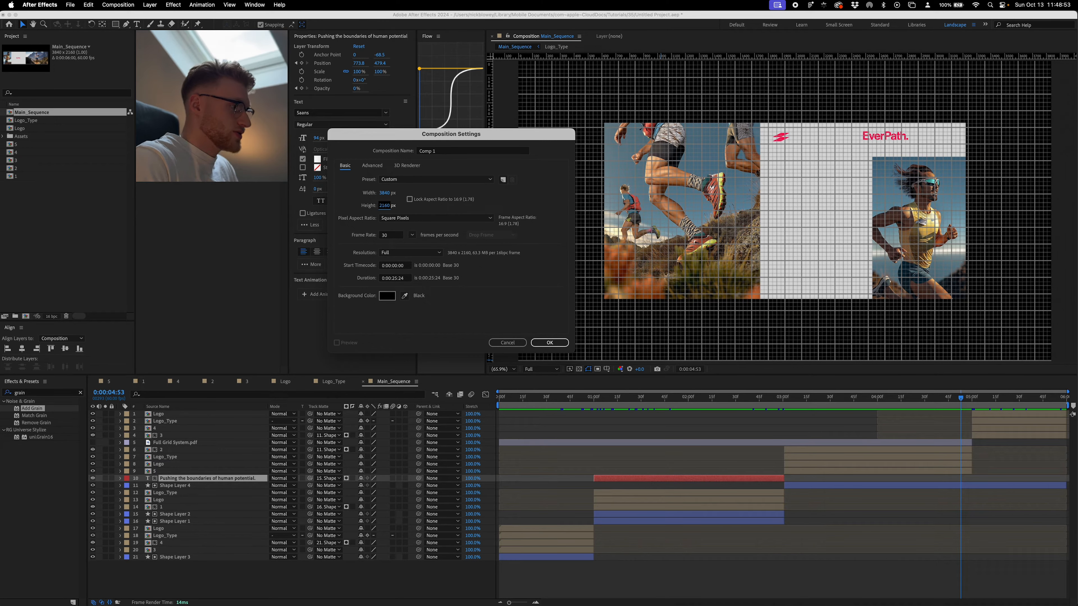
{"action": "key", "text": "Return"}
- Set the new composition's duration to 0:00:06:00 and its frame rate to 60 fps
{"action": "key", "text": "super+k"}
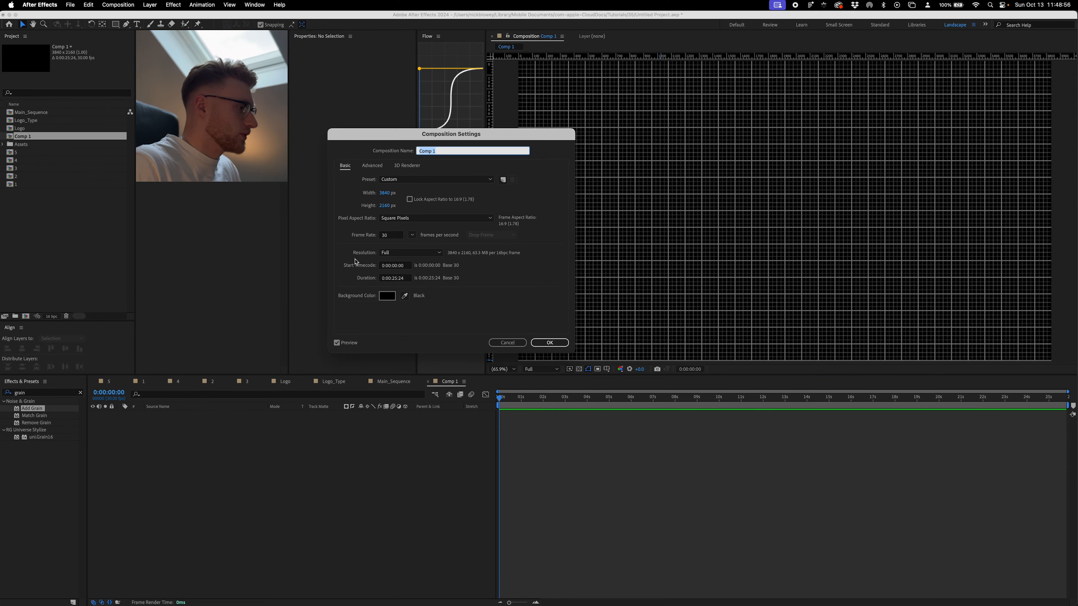
{"action": "left_click", "coordinate": [395, 278]}
{"action": "key", "text": "Right"}
{"action": "key", "text": "Right"}
{"action": "key", "text": "Right"}
{"action": "key", "text": "BackSpace"}
{"action": "key", "text": "BackSpace"}
{"action": "key", "text": "BackSpace"}
{"action": "key", "text": "BackSpace"}
{"action": "key", "text": "BackSpace"}
{"action": "type", "text": "06:00"}
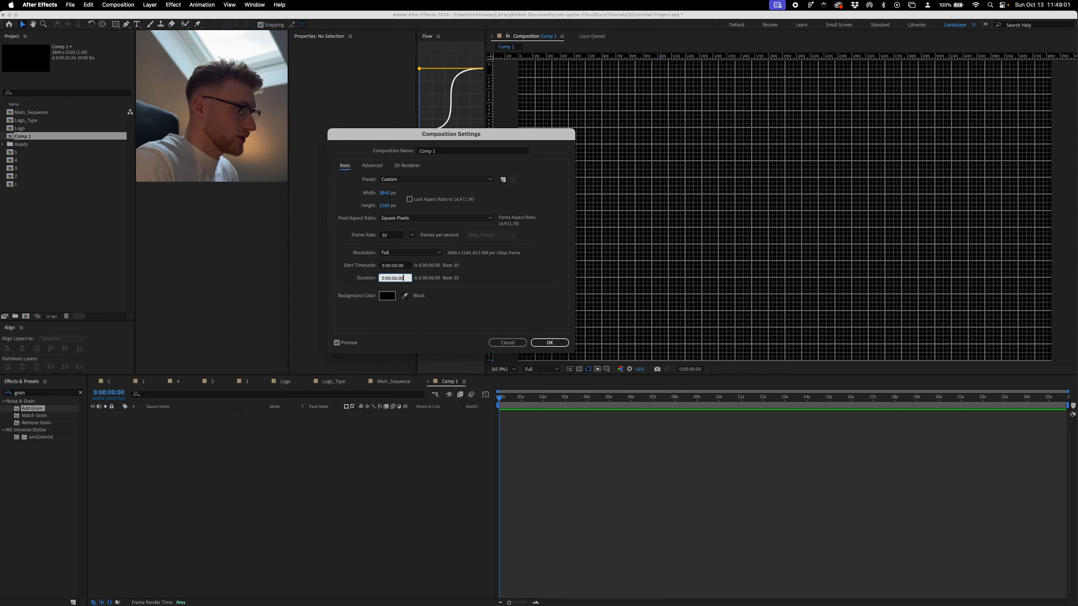
{"action": "left_click", "coordinate": [412, 235]}
{"action": "left_click", "coordinate": [422, 336]}
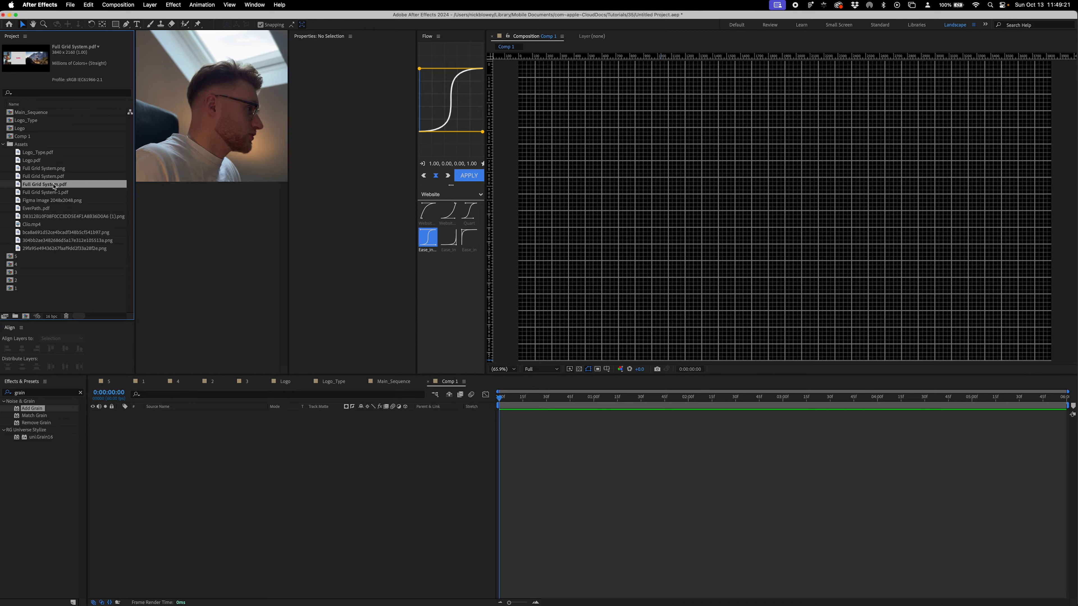
- Add the Full Grid System.pdf banner layout from the Assets folder to Comp 1 as a layer
{"action": "left_click_drag", "start_coordinate": [54, 186], "coordinate": [259, 463]}
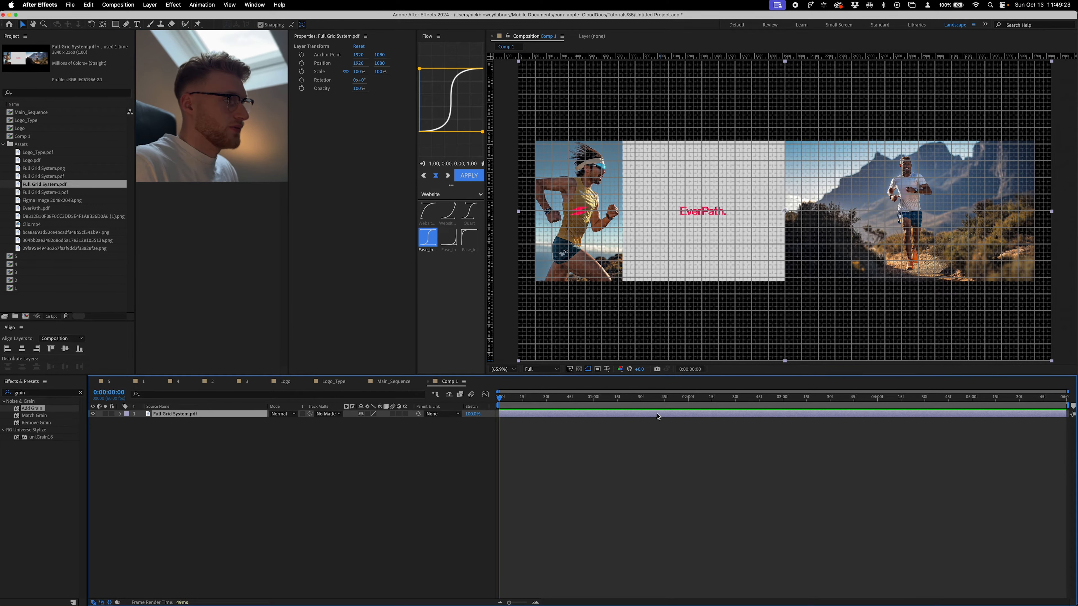
{"action": "left_click", "coordinate": [657, 432]}
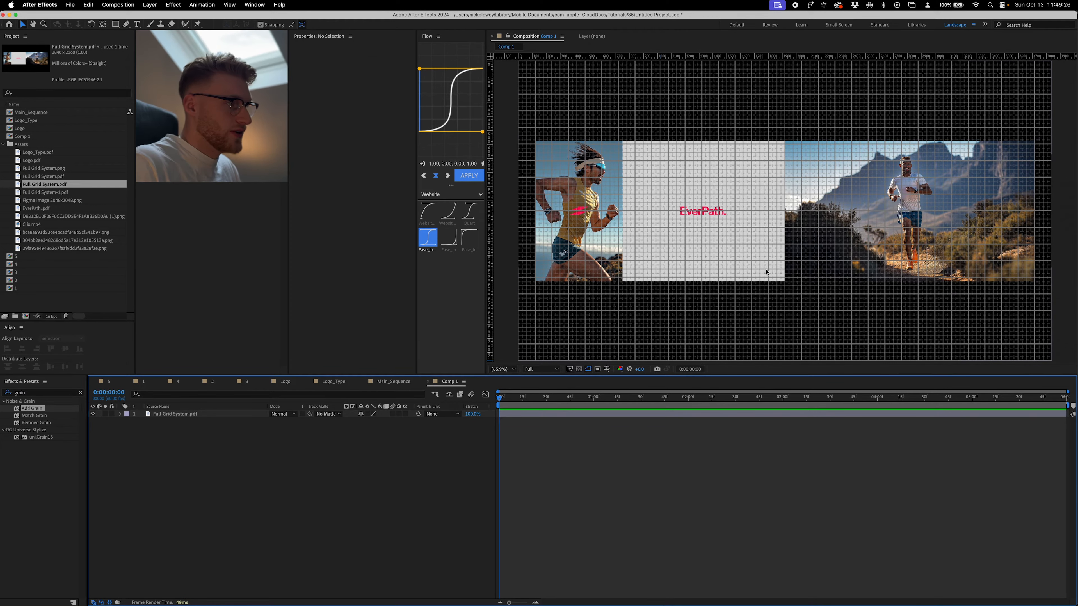
- Switch to Figma and check the width and height of the banner frame in the Full Grid System layout
{"action": "key", "text": "super+Tab"}
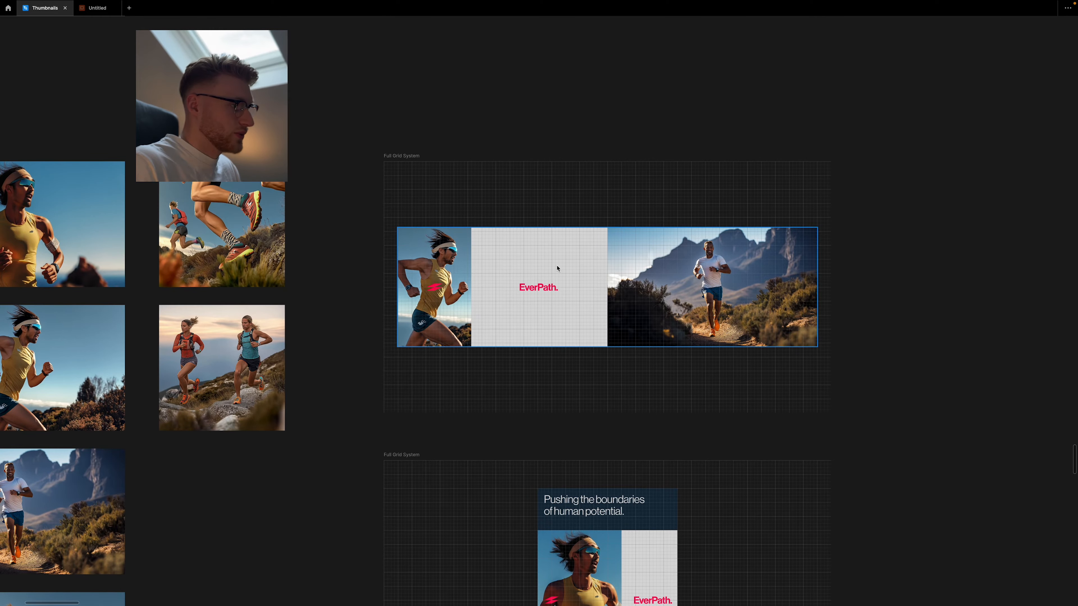
{"action": "left_click", "coordinate": [551, 258]}
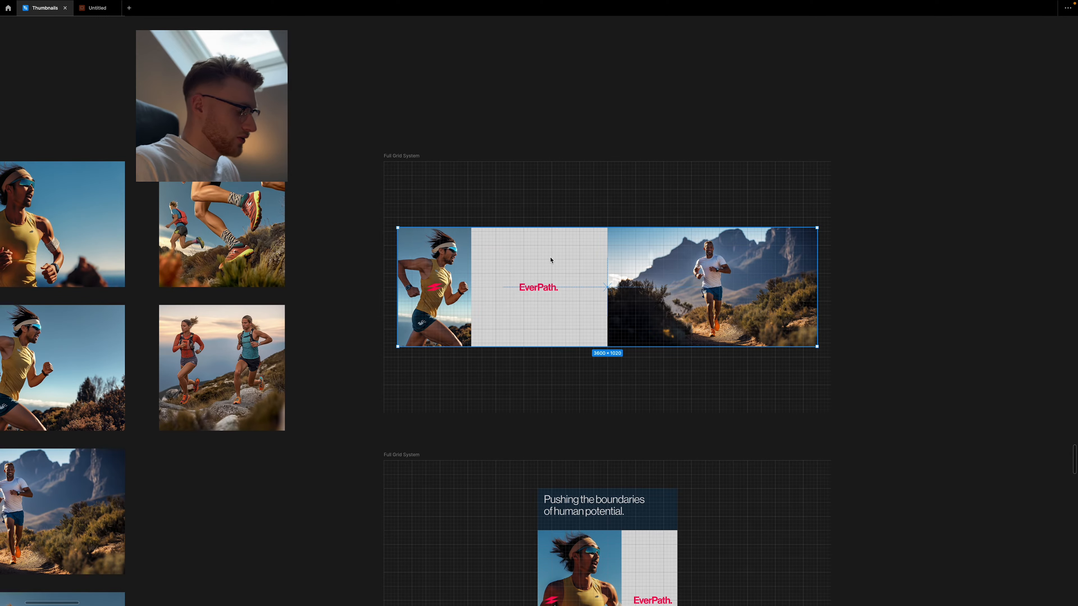
{"action": "key", "text": "ctrl+backslash"}
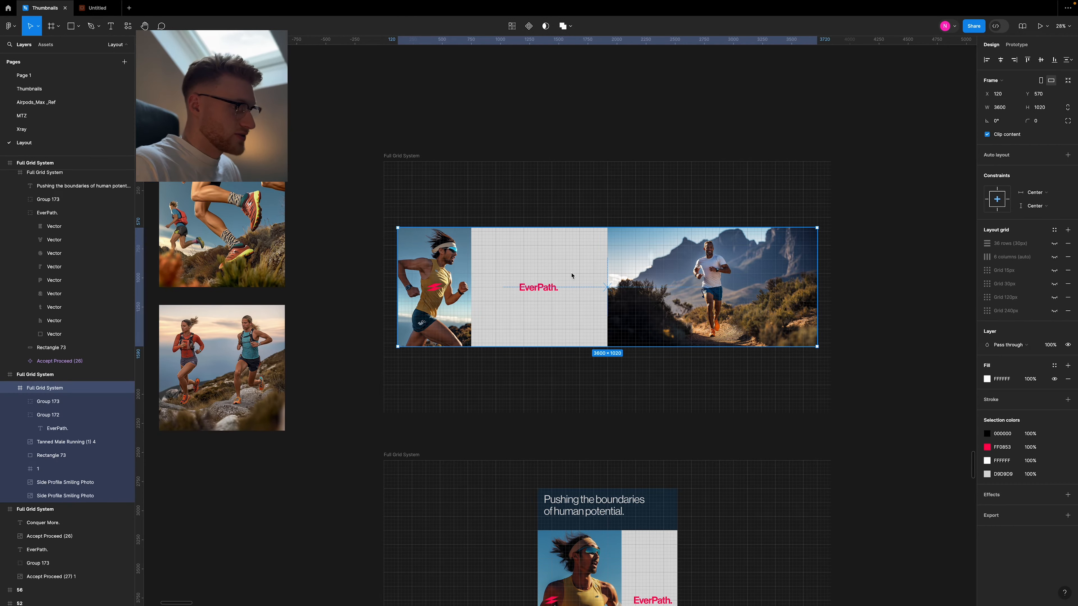
{"action": "left_click", "coordinate": [1000, 107]}
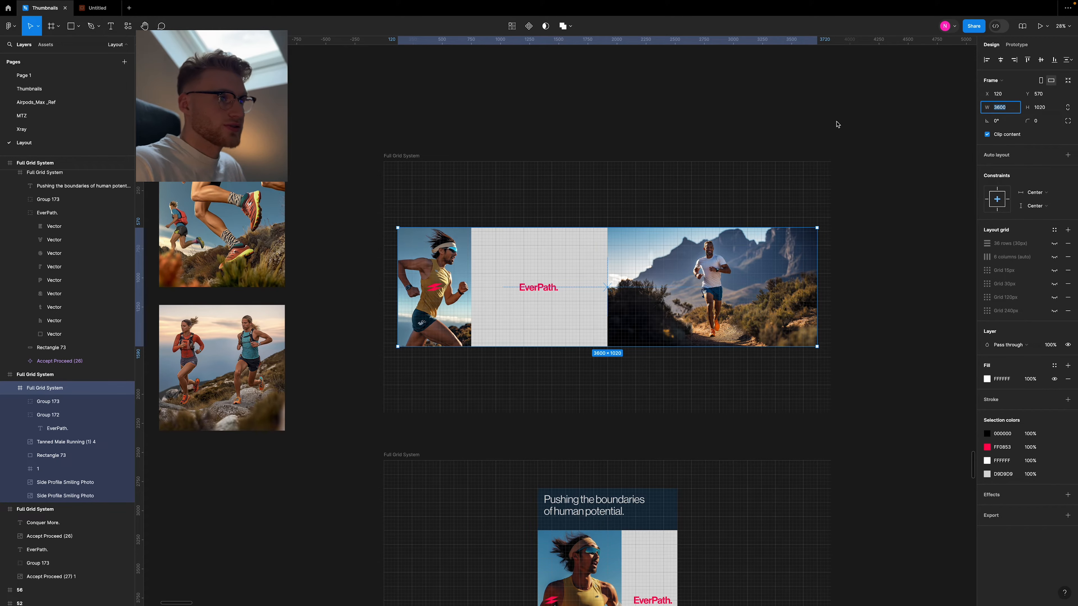
- Switch to After Effects and add a rectangle shape layer to Comp 1, sized 3600 by 1020
{"action": "key", "text": "super+Tab"}
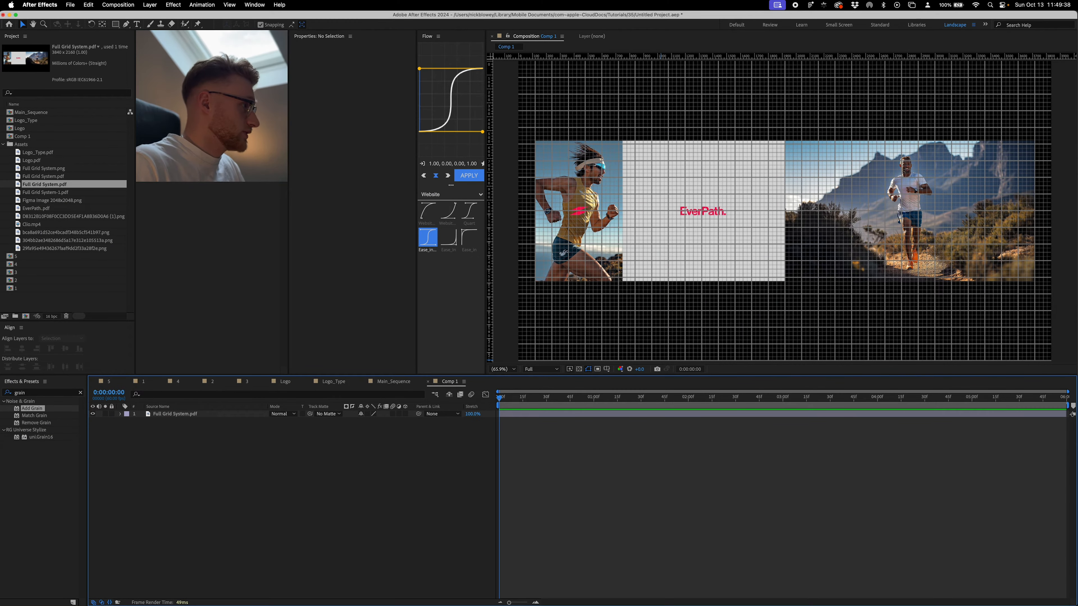
{"action": "double_click", "coordinate": [115, 24]}
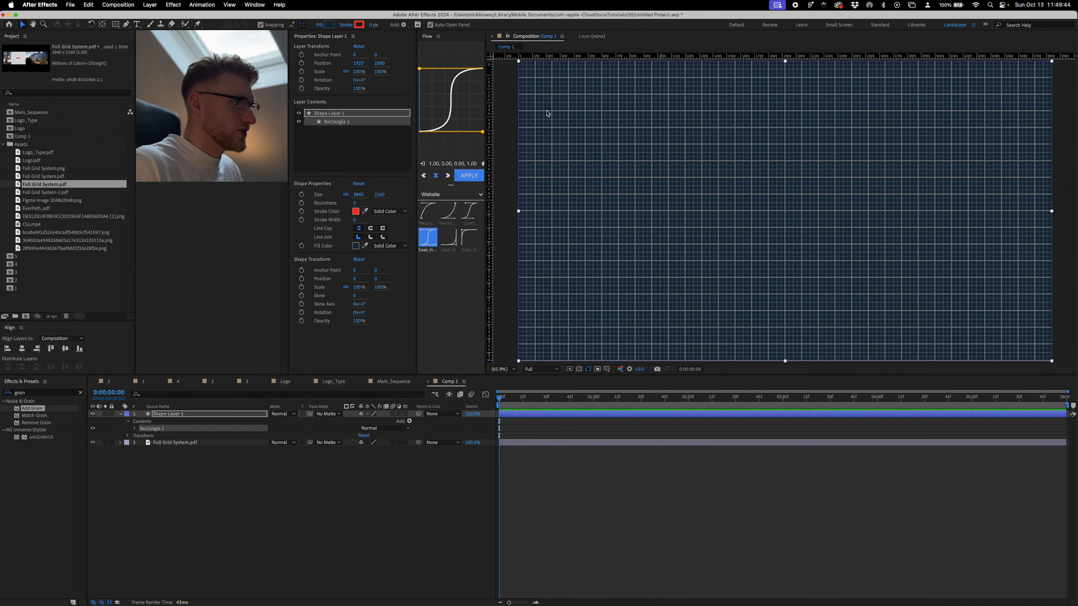
{"action": "left_click", "coordinate": [358, 195]}
{"action": "type", "text": "3600"}
{"action": "left_click", "coordinate": [379, 194]}
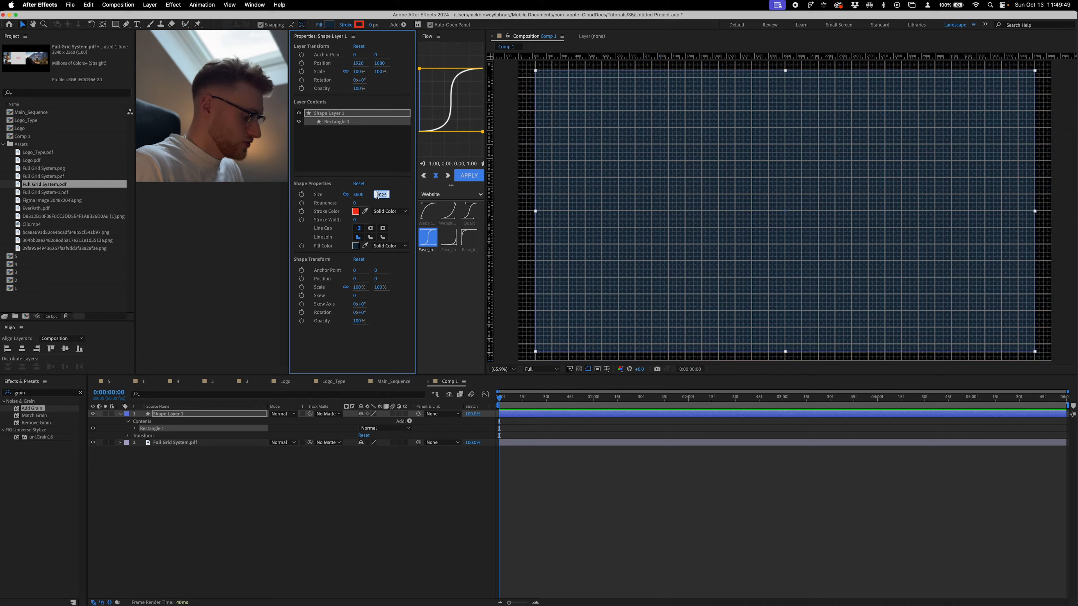
{"action": "type", "text": "1020"}
{"action": "key", "text": "Return"}
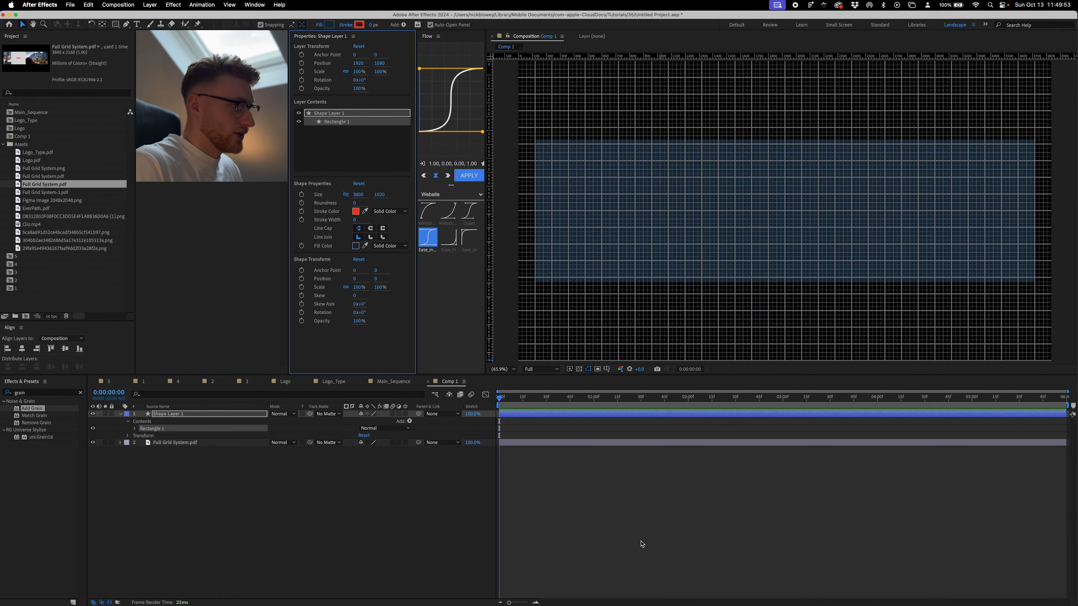
- Inspect the rectangle's edges and corners close up against the grid, then fit the whole composition in the viewer
{"action": "left_click", "coordinate": [643, 544]}
{"action": "scroll", "coordinate": [594, 231], "scroll_direction": "up", "scroll_amount": 1}
{"action": "left_click_drag", "start_coordinate": [594, 212], "coordinate": [770, 253]}
{"action": "scroll", "coordinate": [738, 203], "scroll_direction": "up", "scroll_amount": 2}
{"action": "scroll", "coordinate": [611, 161], "scroll_direction": "up", "scroll_amount": 1}
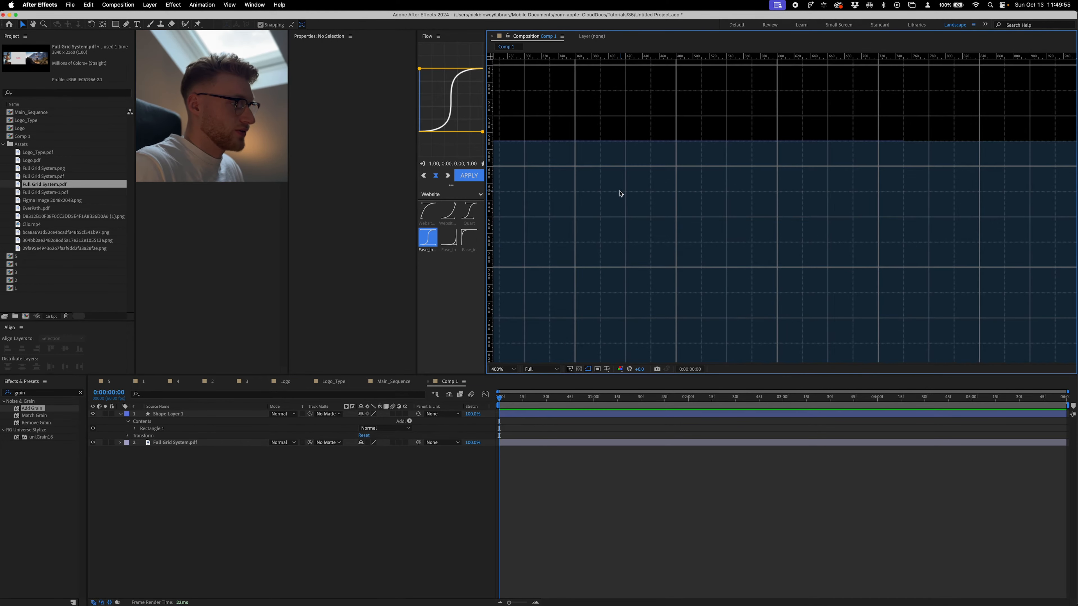
{"action": "left_click_drag", "start_coordinate": [620, 195], "coordinate": [717, 200]}
{"action": "scroll", "coordinate": [717, 199], "scroll_direction": "down", "scroll_amount": 3}
{"action": "left_click", "coordinate": [501, 367]}
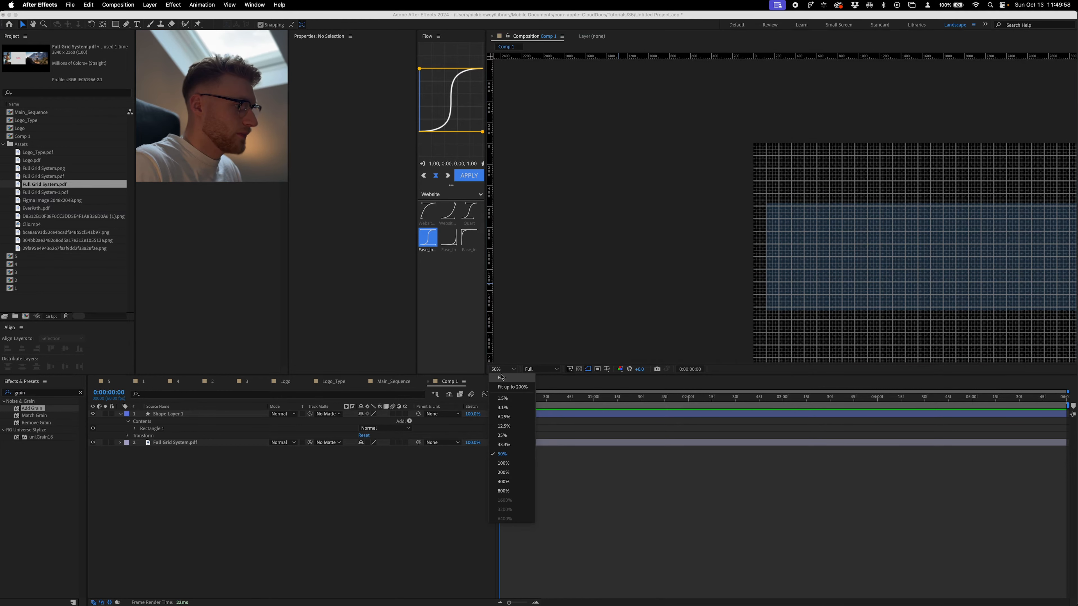
{"action": "left_click", "coordinate": [509, 518]}
- Convert Rectangle Path 1 in Shape Layer 1 to a Bezier path
{"action": "left_click", "coordinate": [135, 429]}
{"action": "left_click", "coordinate": [151, 437]}
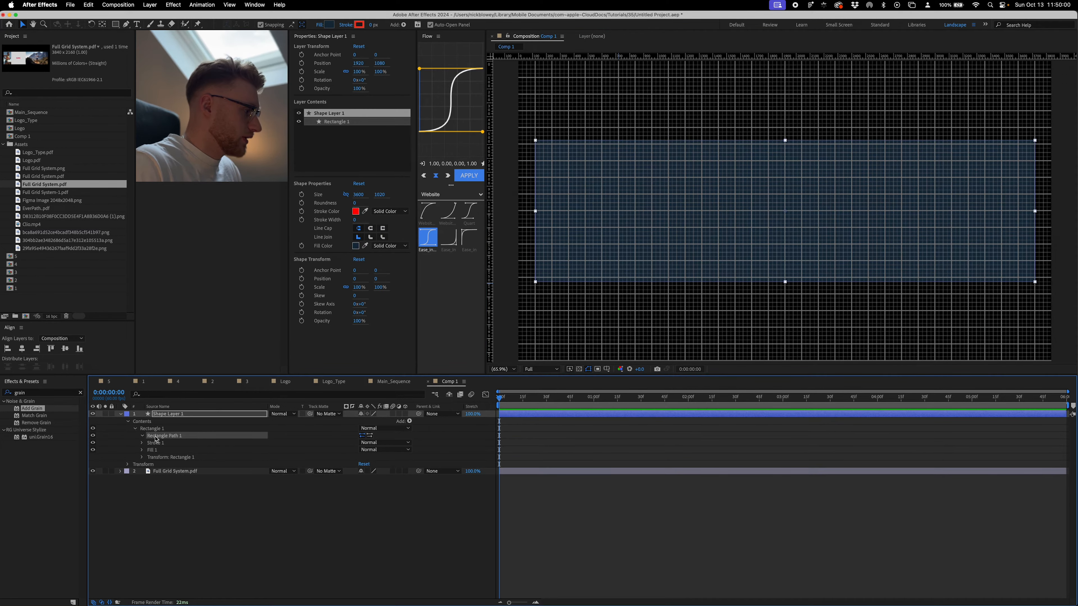
{"action": "left_click", "coordinate": [143, 436]}
{"action": "left_click", "coordinate": [162, 429]}
{"action": "right_click", "coordinate": [162, 431]}
{"action": "right_click", "coordinate": [156, 441]}
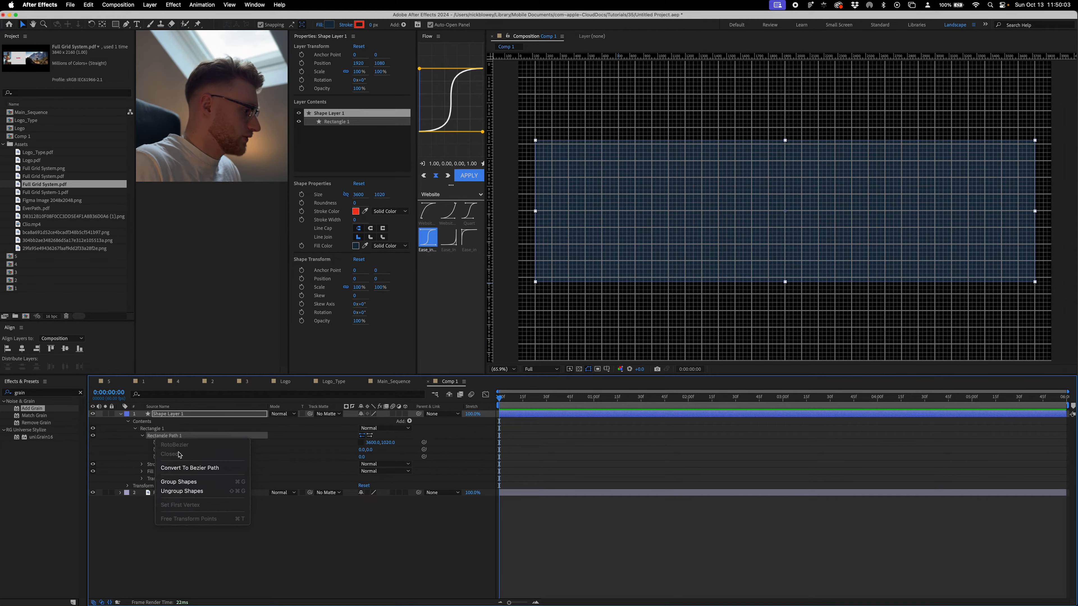
{"action": "left_click", "coordinate": [193, 468]}
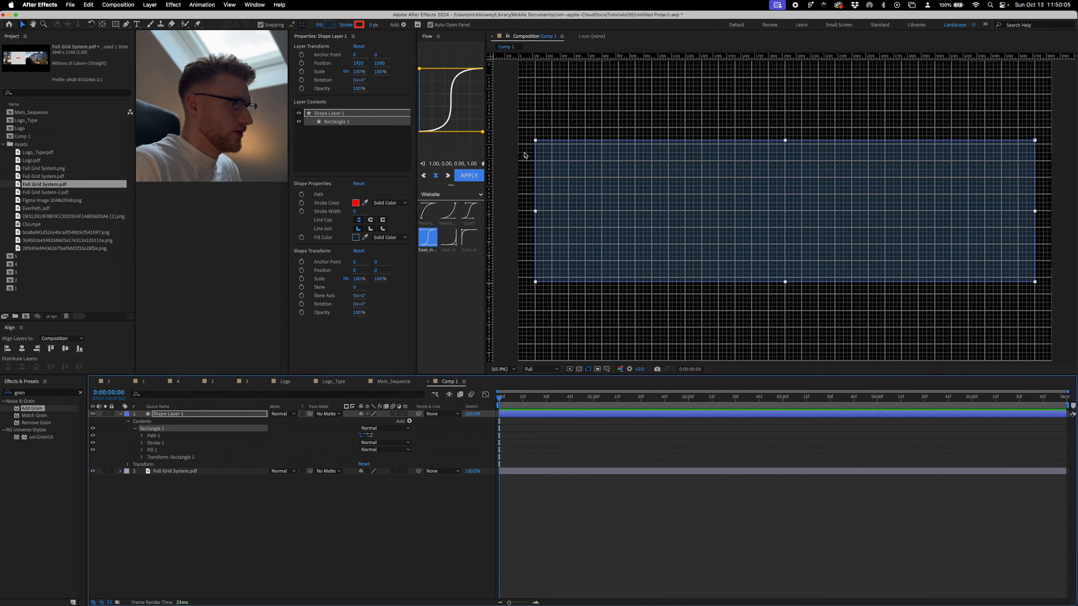
- Try moving the upper-left corner point of the rectangle's path inward with the Pen tool
{"action": "key", "text": "g"}
{"action": "left_click", "coordinate": [536, 145]}
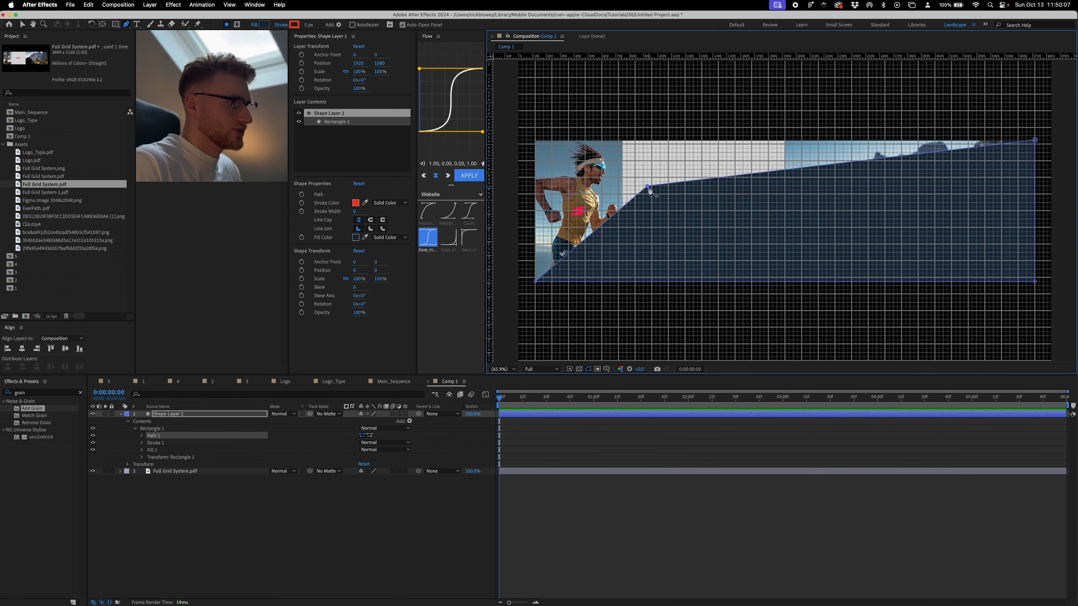
- Move the Full Grid System.pdf layer above Shape Layer 1 and set its opacity to 50%
{"action": "left_click", "coordinate": [185, 479]}
{"action": "left_click_drag", "start_coordinate": [185, 483], "coordinate": [190, 413]}
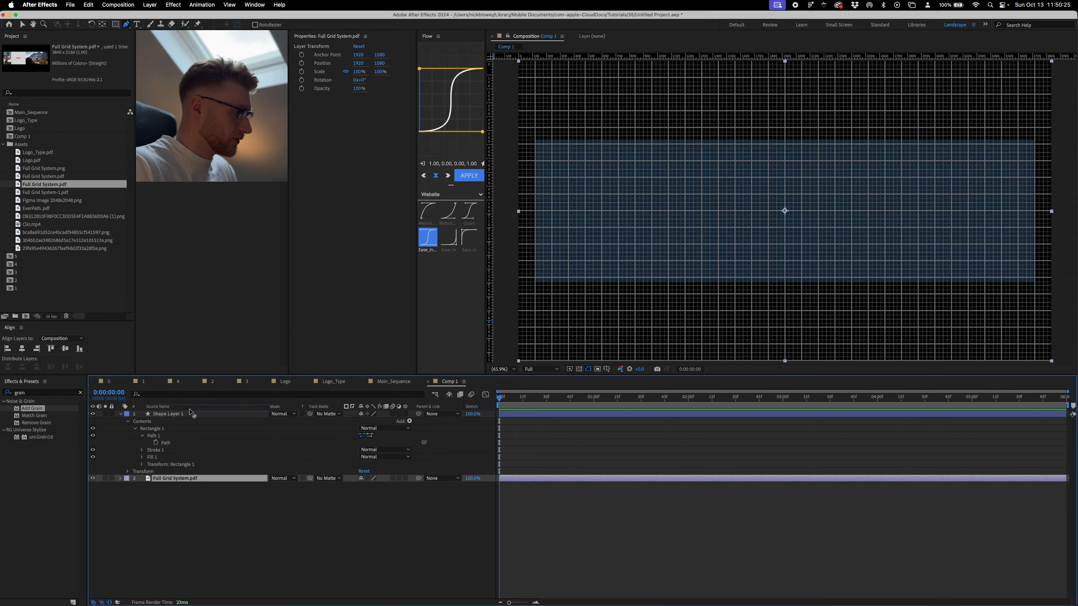
{"action": "left_click_drag", "start_coordinate": [167, 476], "coordinate": [179, 420]}
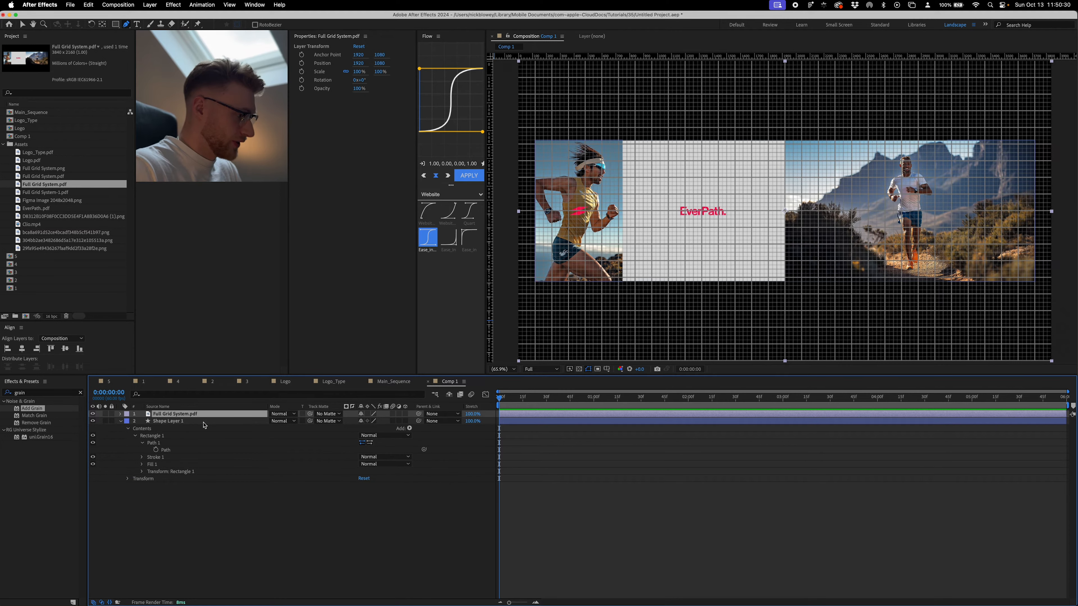
{"action": "key", "text": "t"}
{"action": "left_click", "coordinate": [363, 421]}
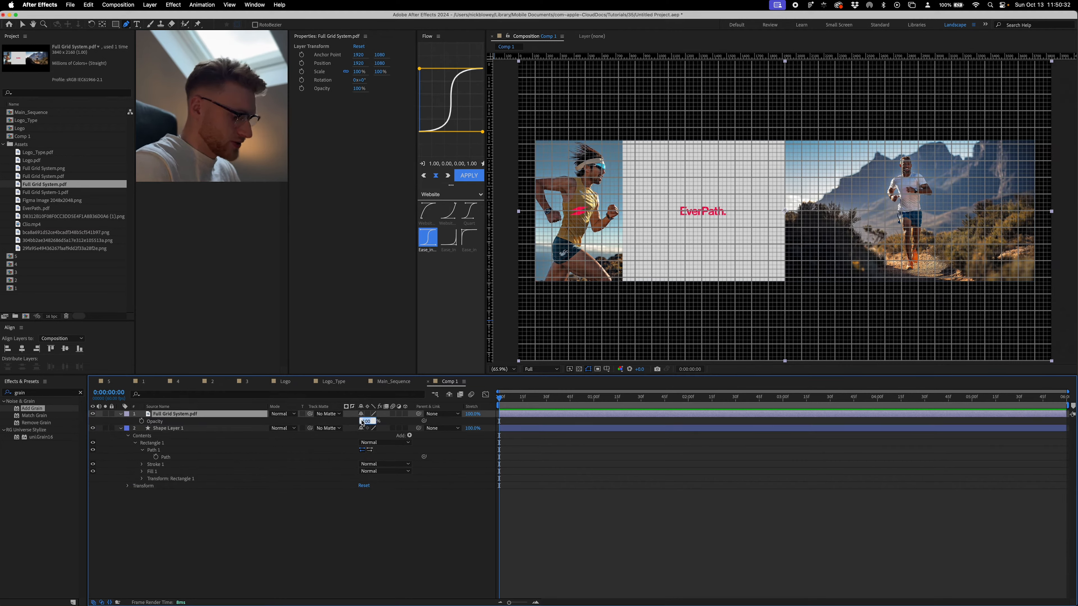
{"action": "type", "text": "50"}
{"action": "key", "text": "Return"}
- Give the rectangle in Shape Layer 1 a white fill and enable keyframing of its Path at the first frame
{"action": "left_click", "coordinate": [213, 429]}
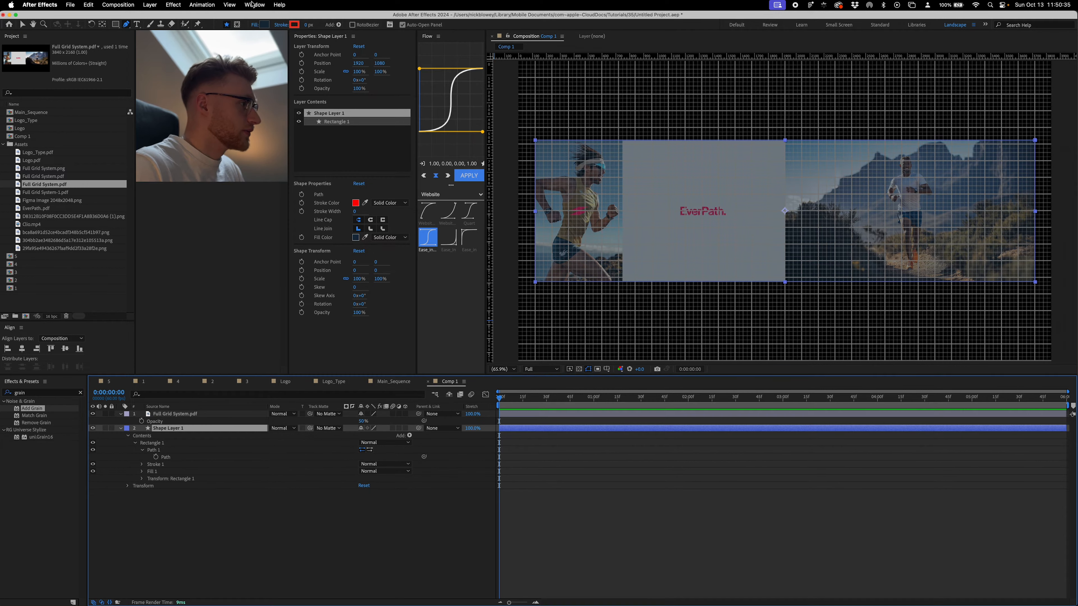
{"action": "left_click", "coordinate": [264, 24]}
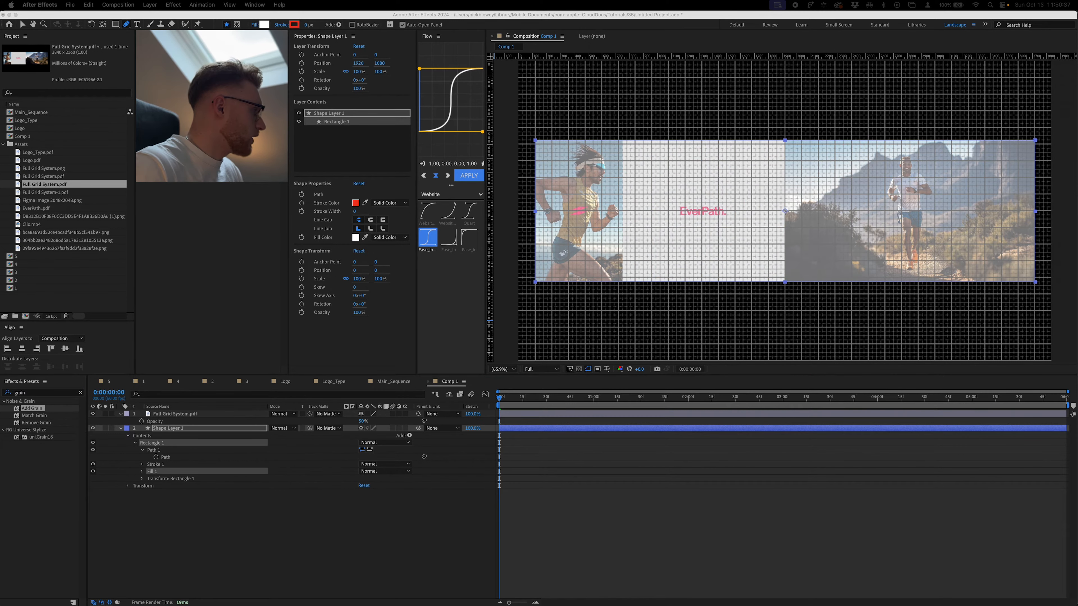
{"action": "left_click", "coordinate": [155, 457]}
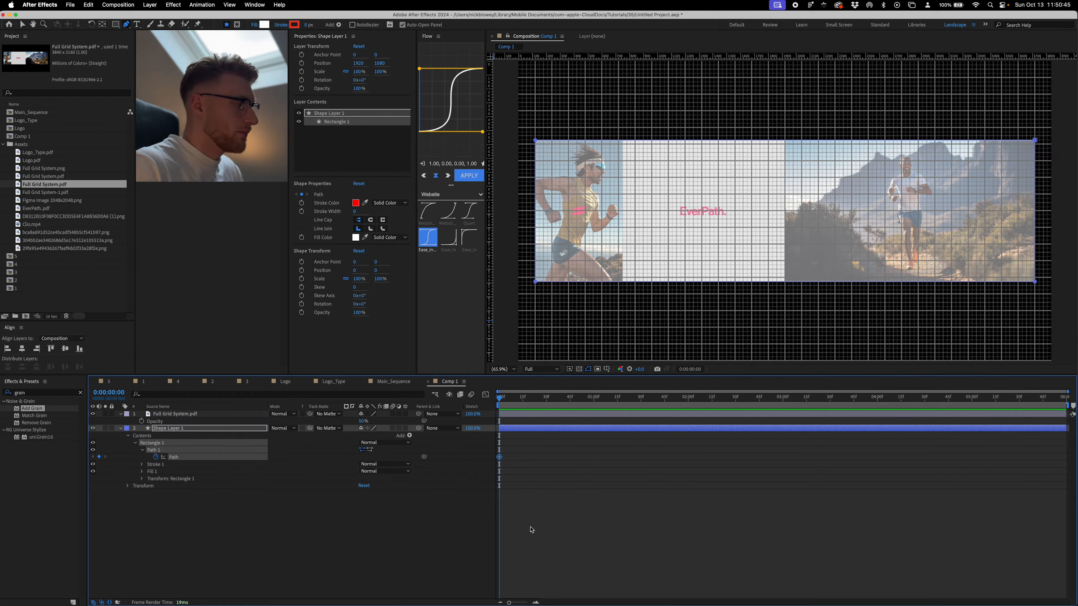
- Add composition 3 to Comp 1, scale it to about 111.3% and place it over the runner panel at 450, 1080
{"action": "left_click", "coordinate": [48, 217]}
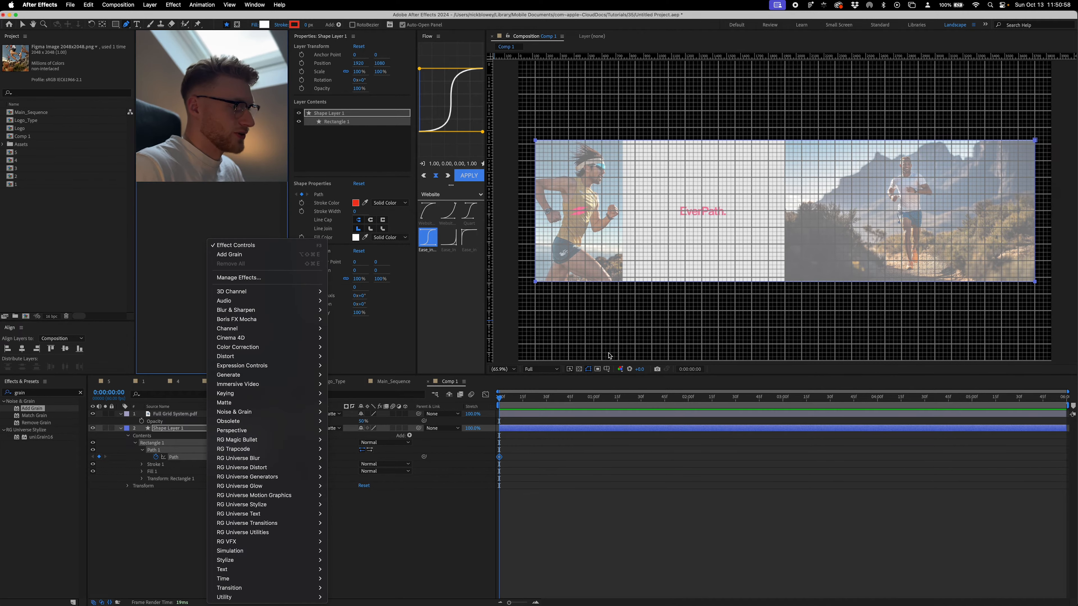
{"action": "left_click", "coordinate": [612, 507]}
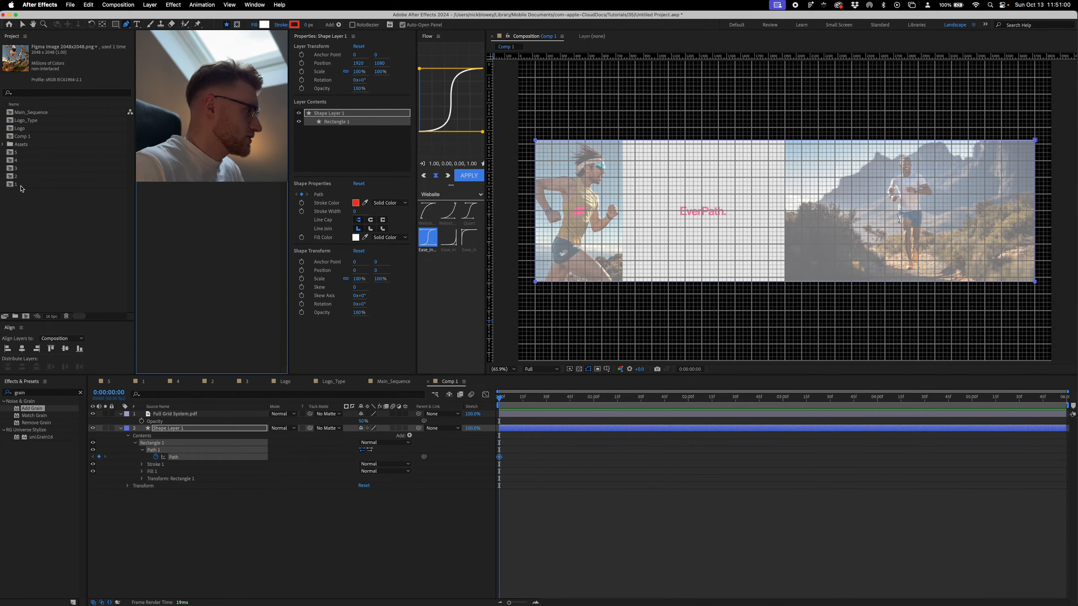
{"action": "left_click", "coordinate": [12, 168]}
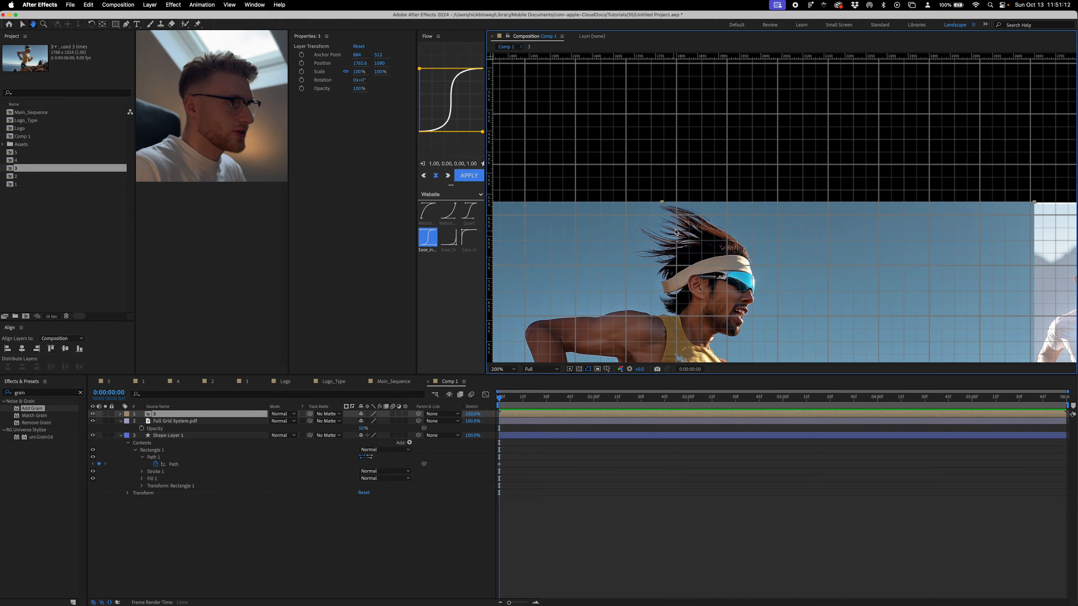
{"action": "key", "text": "v"}
{"action": "left_click_drag", "start_coordinate": [661, 203], "coordinate": [666, 180]}
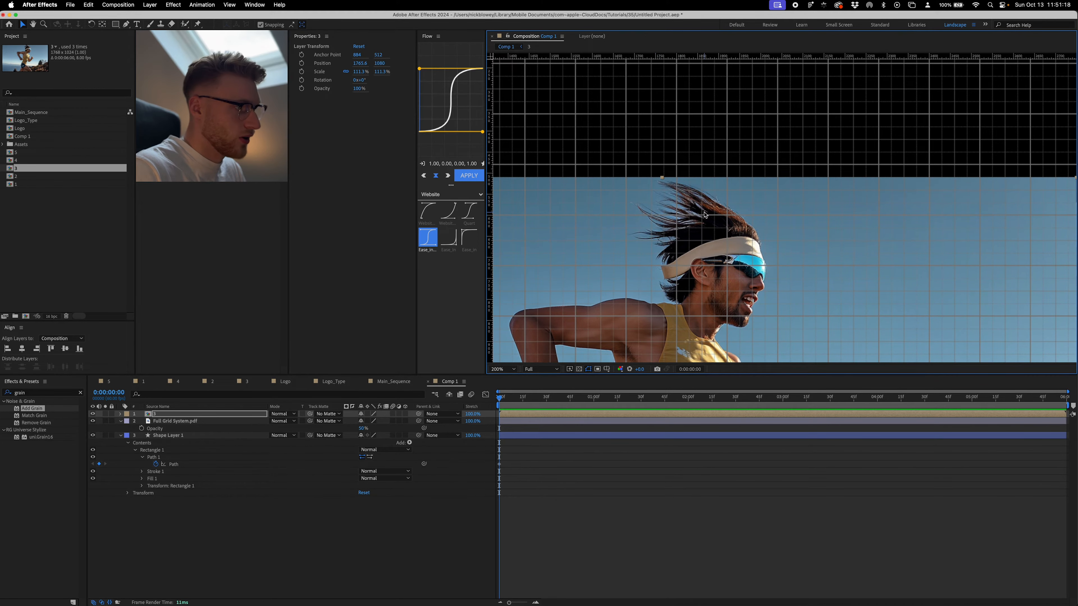
{"action": "scroll", "coordinate": [706, 215], "scroll_direction": "down", "scroll_amount": 3}
{"action": "key", "text": "v"}
{"action": "left_click_drag", "start_coordinate": [817, 244], "coordinate": [677, 258]}
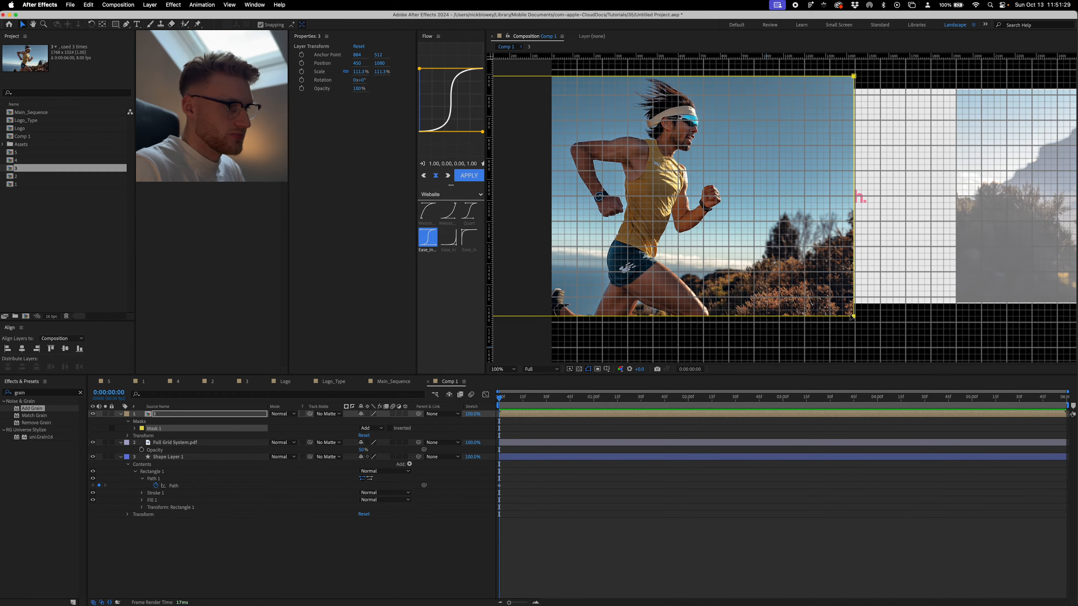
- Reshape the rectangular mask on layer 3 so its four corner points match the runner panel on the grid
{"action": "key", "text": "g"}
{"action": "left_click_drag", "start_coordinate": [852, 317], "coordinate": [854, 247]}
{"action": "key", "text": "super+z"}
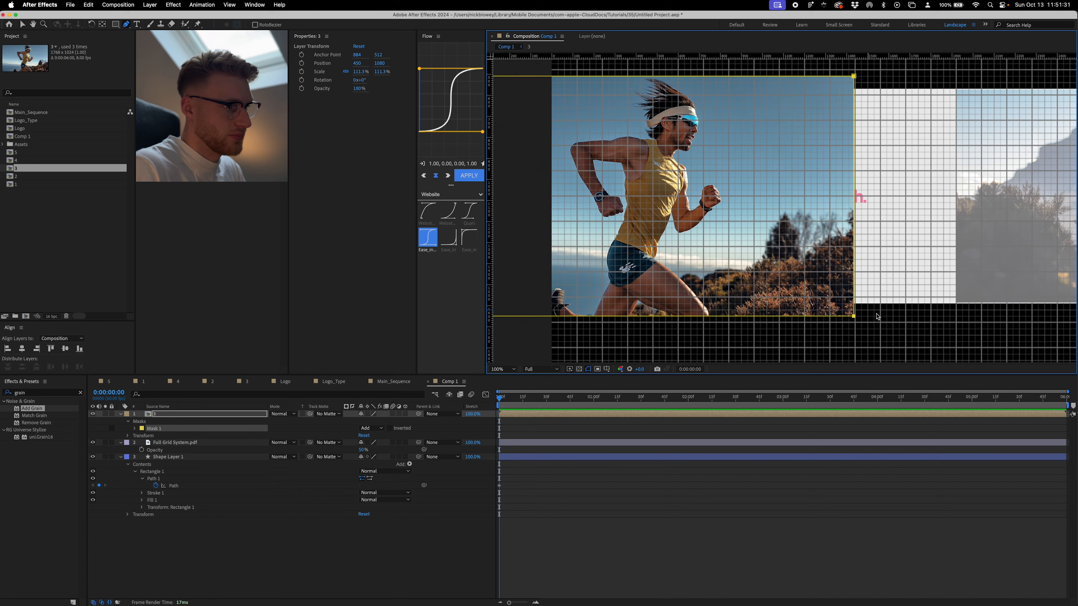
{"action": "left_click_drag", "start_coordinate": [854, 318], "coordinate": [709, 303]}
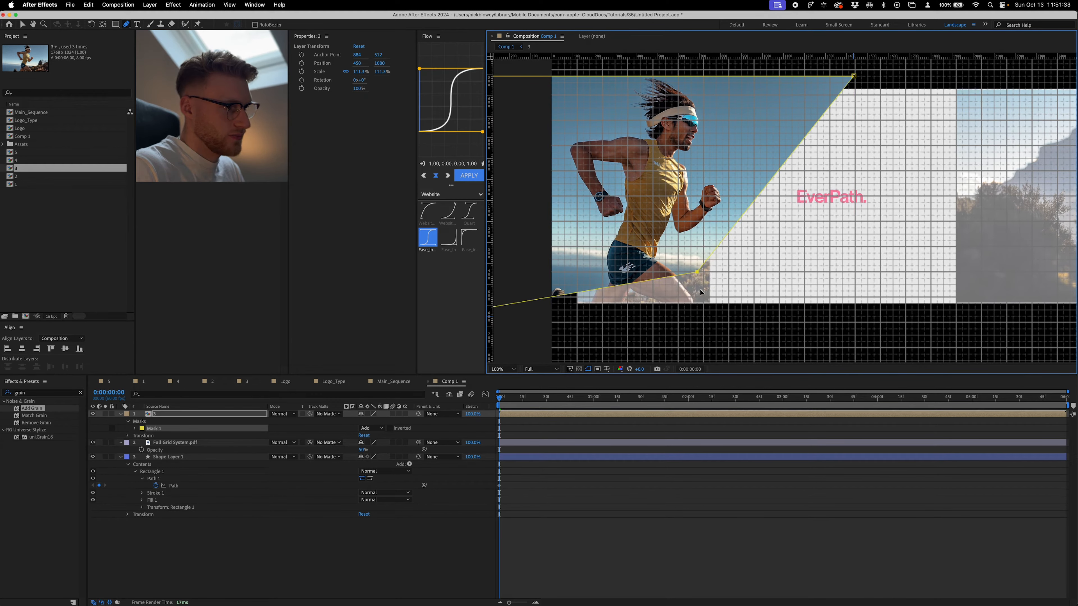
{"action": "left_click_drag", "start_coordinate": [854, 76], "coordinate": [709, 89]}
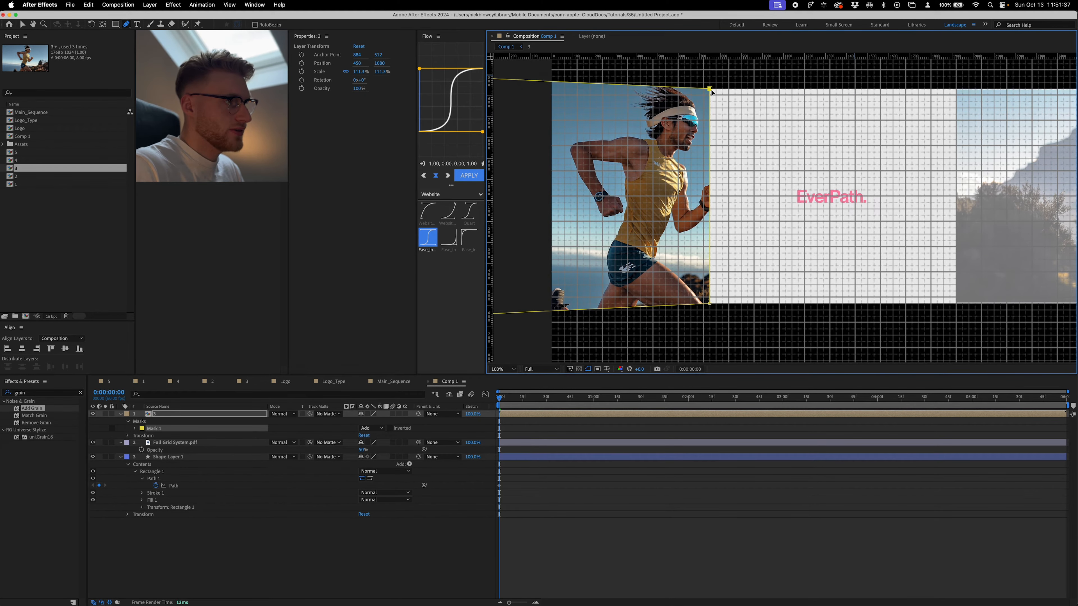
{"action": "left_click_drag", "start_coordinate": [627, 112], "coordinate": [738, 127]}
{"action": "left_click_drag", "start_coordinate": [555, 92], "coordinate": [686, 103]}
{"action": "left_click_drag", "start_coordinate": [549, 331], "coordinate": [687, 318]}
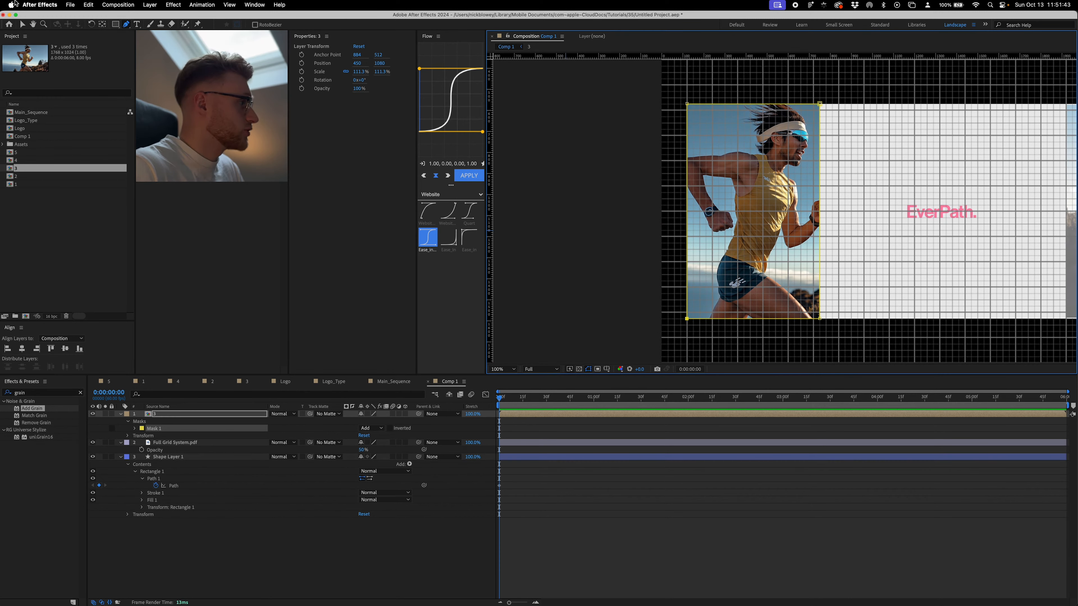
- Check the gridline spacing and subdivisions in the Grids & Guides preferences, leaving them without changes
{"action": "left_click", "coordinate": [26, 4]}
{"action": "mouse_move", "coordinate": [56, 34]}
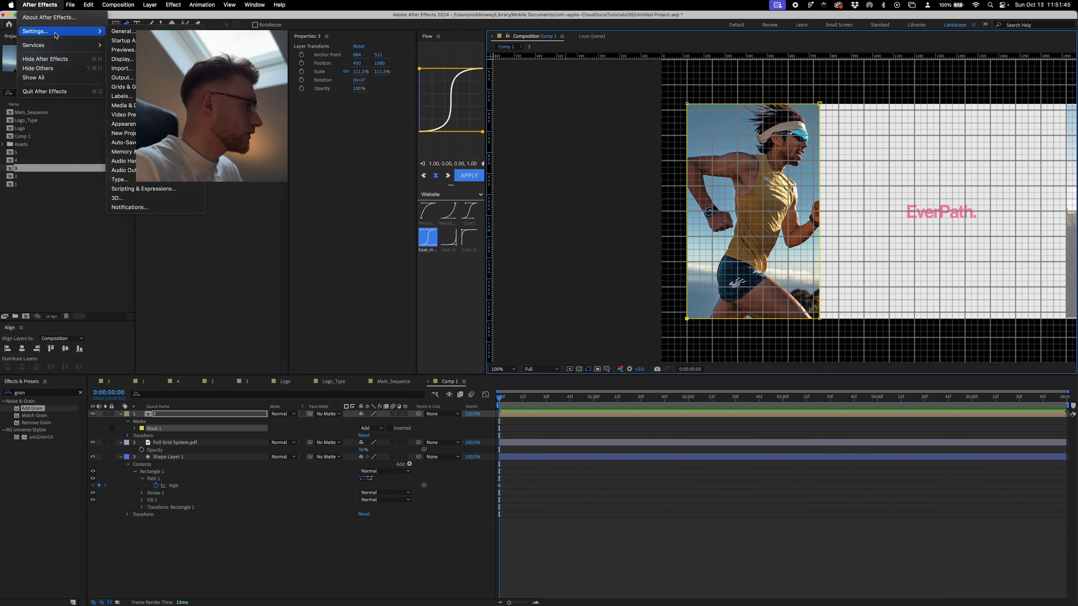
{"action": "left_click", "coordinate": [121, 87]}
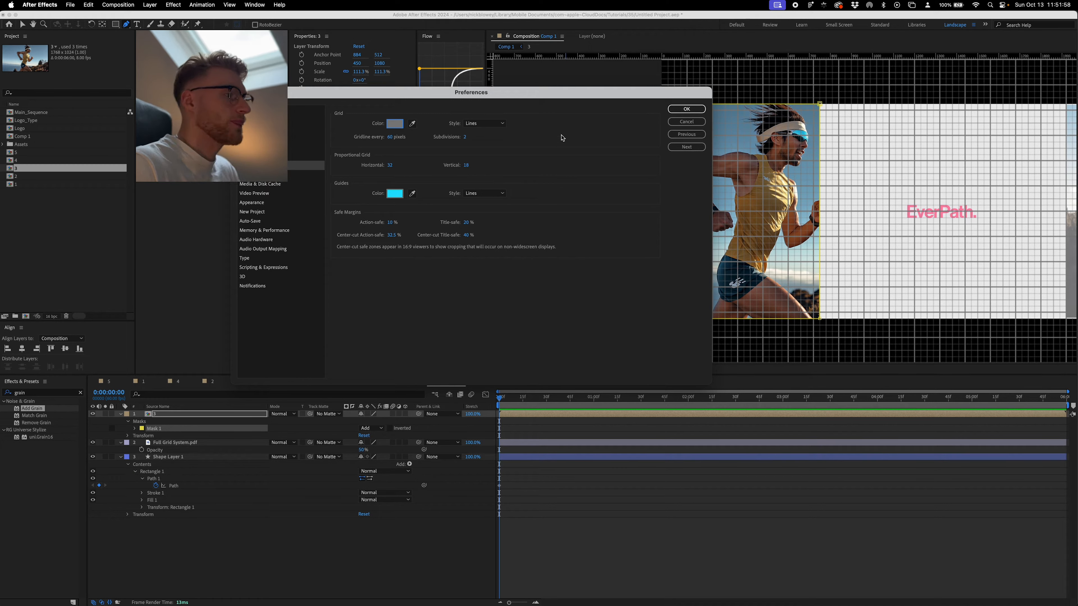
{"action": "left_click", "coordinate": [693, 122]}
- Add composition 4 to Comp 1 over the mountain panel at 2820, 1080, scaled to about 66.8%
{"action": "scroll", "coordinate": [891, 133], "scroll_direction": "down", "scroll_amount": 1}
{"action": "left_click_drag", "start_coordinate": [855, 134], "coordinate": [718, 148]}
{"action": "scroll", "coordinate": [705, 170], "scroll_direction": "up", "scroll_amount": 1}
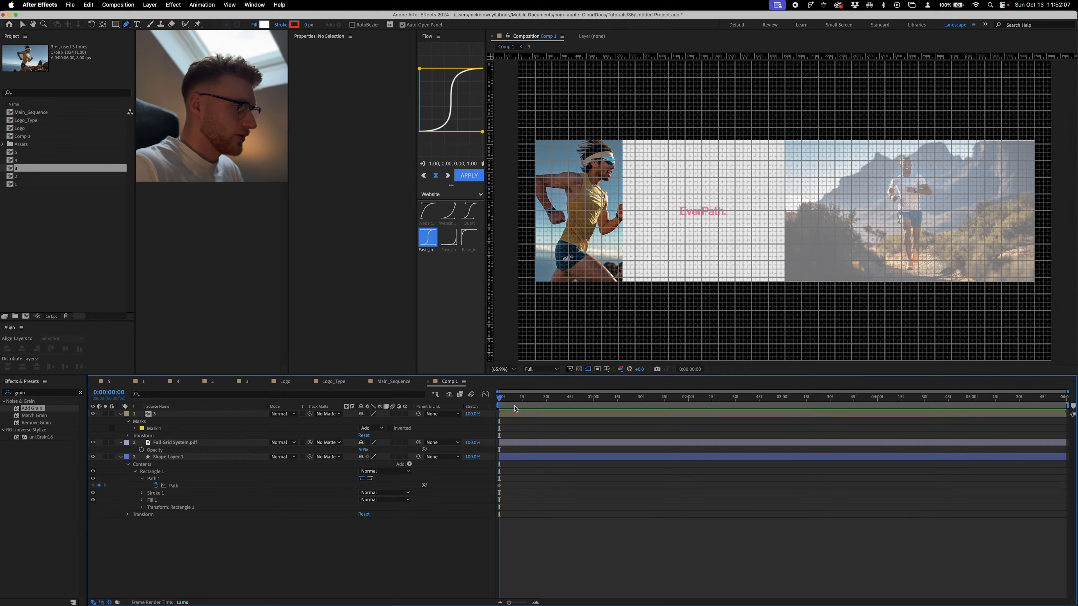
{"action": "left_click", "coordinate": [13, 184]}
{"action": "left_click_drag", "start_coordinate": [20, 164], "coordinate": [936, 132]}
{"action": "left_click_drag", "start_coordinate": [916, 222], "coordinate": [783, 274]}
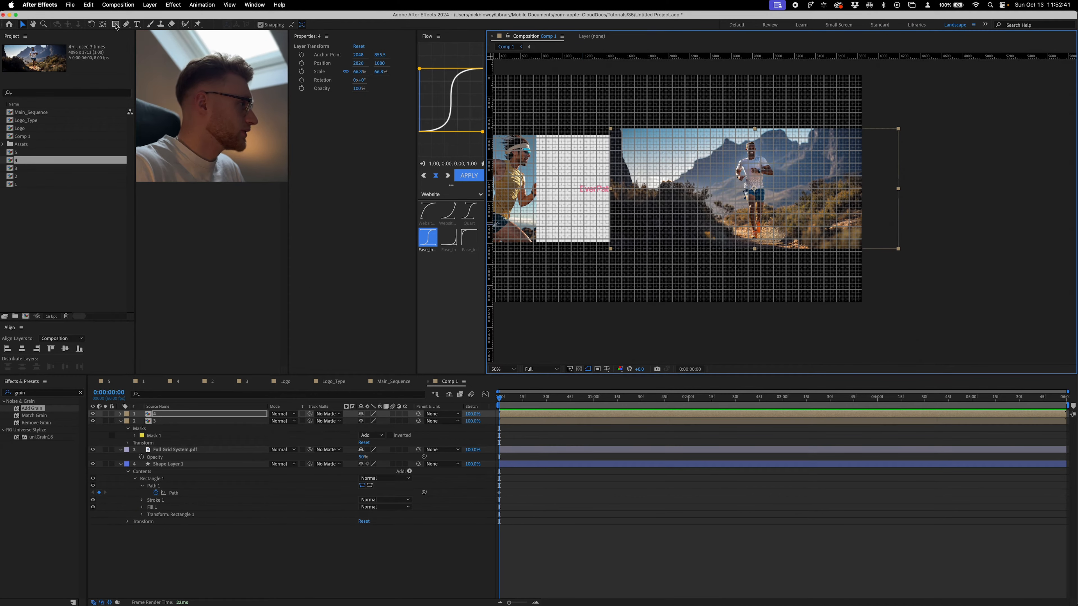
- Add a full-size mask to layer 4 and pull its four corner points in to the edges of the mountain panel
{"action": "double_click", "coordinate": [115, 25]}
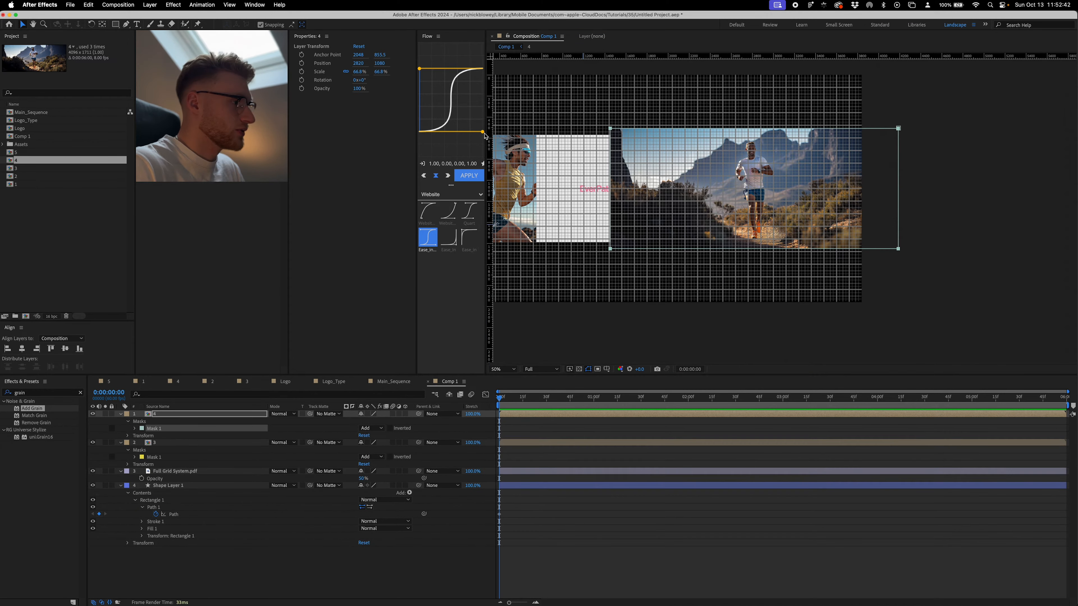
{"action": "key", "text": "period"}
{"action": "key", "text": "v"}
{"action": "left_click_drag", "start_coordinate": [612, 249], "coordinate": [744, 262]}
{"action": "key", "text": "g"}
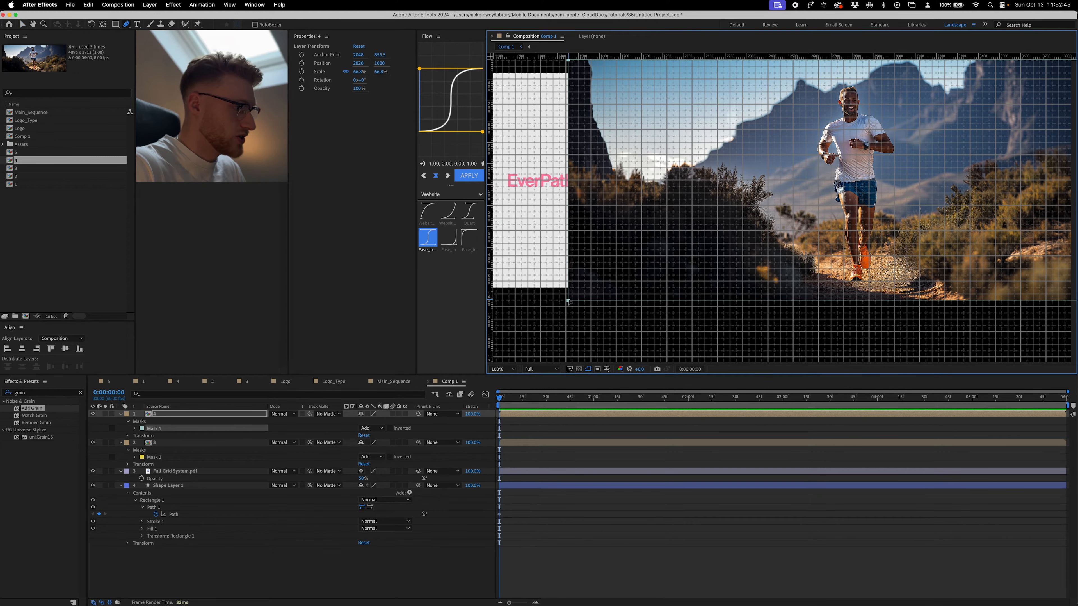
{"action": "left_click_drag", "start_coordinate": [568, 301], "coordinate": [667, 288]}
{"action": "left_click_drag", "start_coordinate": [687, 195], "coordinate": [681, 313]}
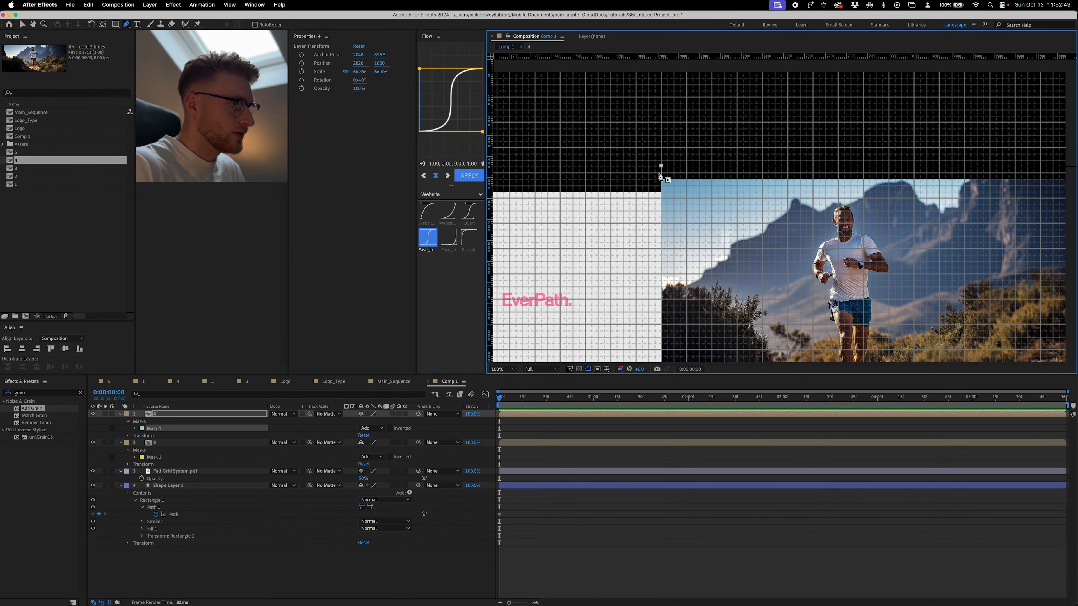
{"action": "left_click_drag", "start_coordinate": [661, 166], "coordinate": [662, 192]}
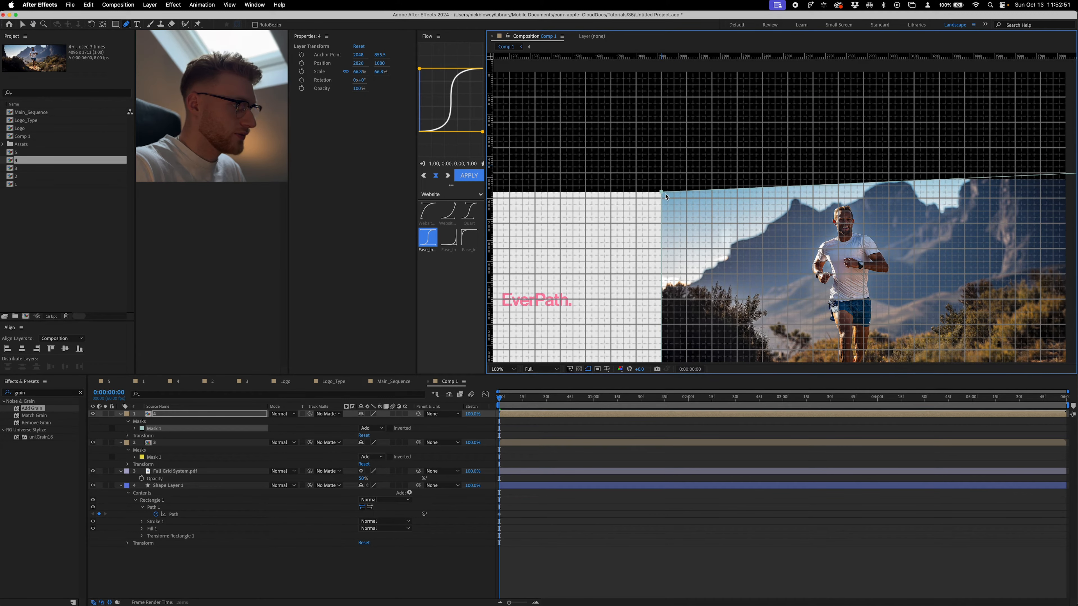
{"action": "left_click_drag", "start_coordinate": [885, 149], "coordinate": [659, 107]}
{"action": "left_click_drag", "start_coordinate": [946, 128], "coordinate": [750, 155]}
{"action": "key", "text": "comma"}
{"action": "left_click_drag", "start_coordinate": [865, 260], "coordinate": [765, 261]}
{"action": "left_click_drag", "start_coordinate": [627, 233], "coordinate": [739, 248]}
{"action": "key", "text": "shift+slash"}
- Add the Logo composition to Comp 1, placed over the middle of the runner panel
{"action": "left_click", "coordinate": [587, 528]}
{"action": "left_click_drag", "start_coordinate": [20, 128], "coordinate": [578, 213]}
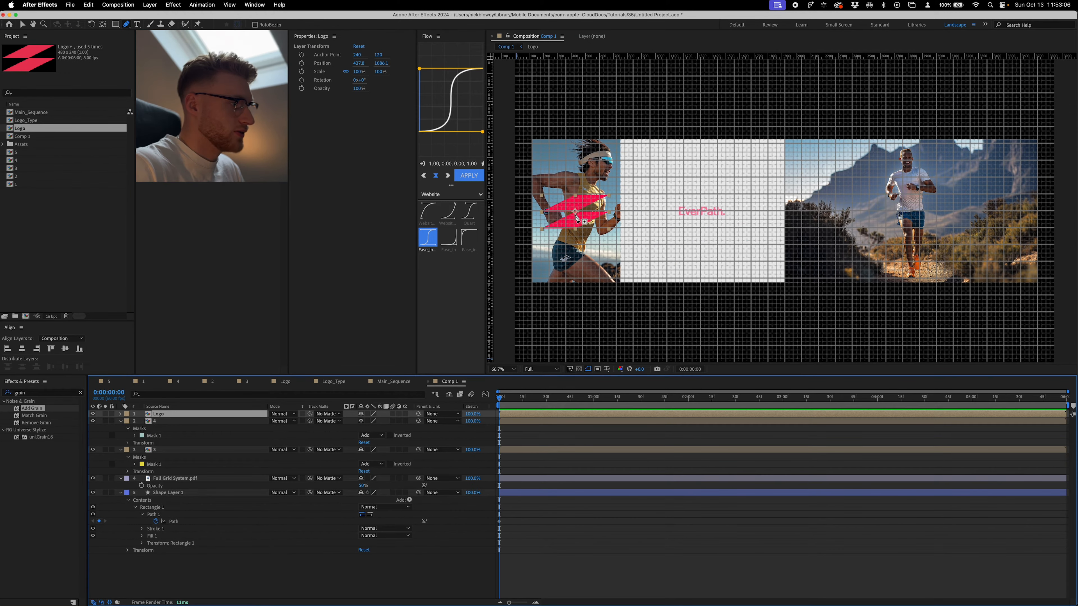
{"action": "scroll", "coordinate": [679, 250], "scroll_direction": "up", "scroll_amount": 5}
{"action": "left_click_drag", "start_coordinate": [764, 257], "coordinate": [822, 257]}
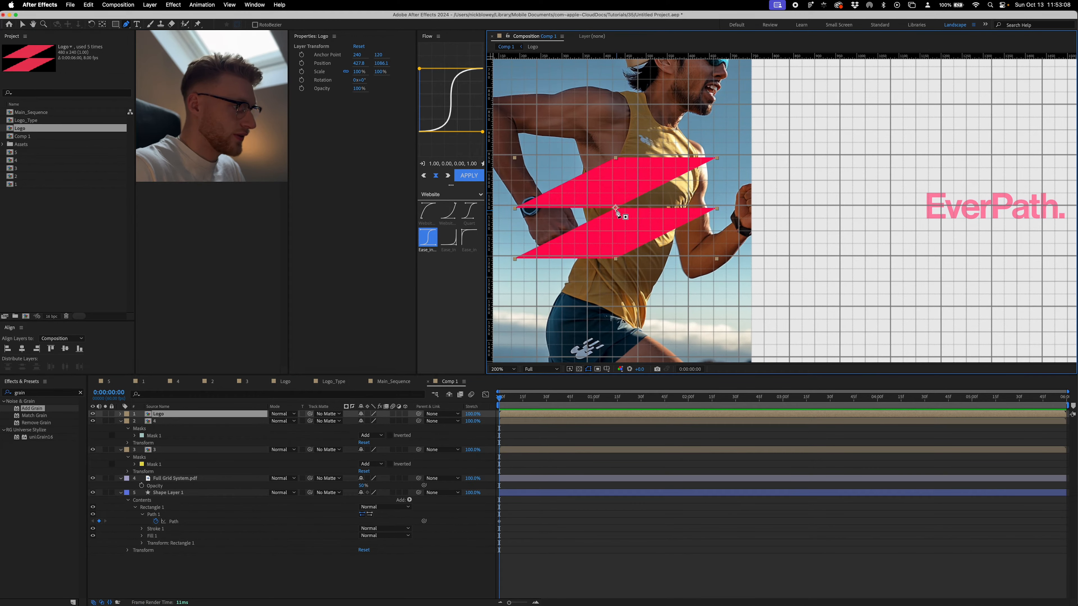
- Set the Logo layer's scale to 25%
{"action": "key", "text": "v"}
{"action": "key", "text": "s"}
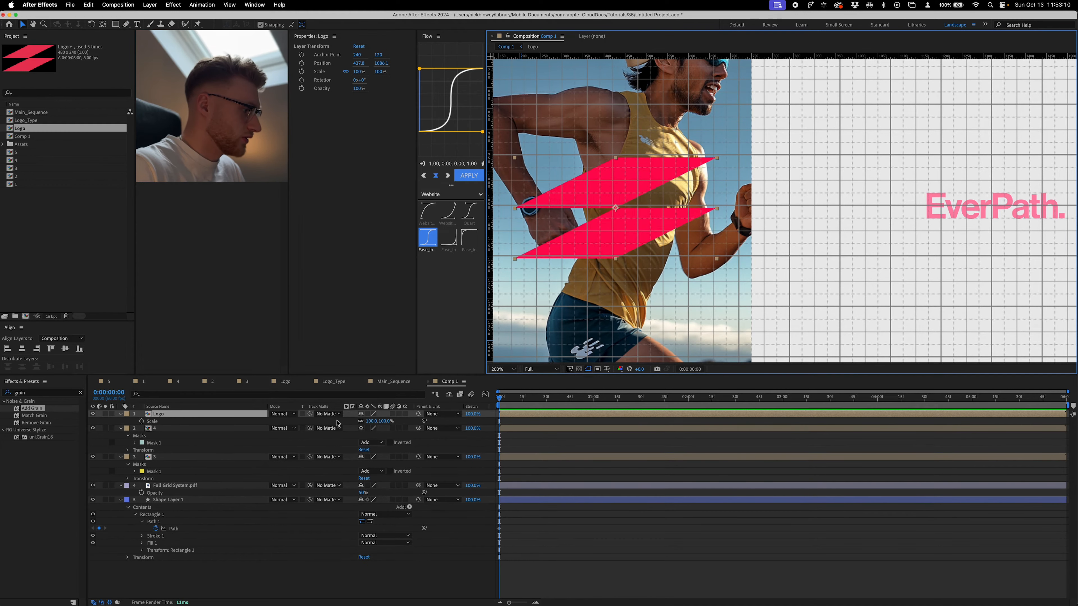
{"action": "left_click", "coordinate": [384, 421]}
{"action": "type", "text": "25"}
{"action": "key", "text": "Return"}
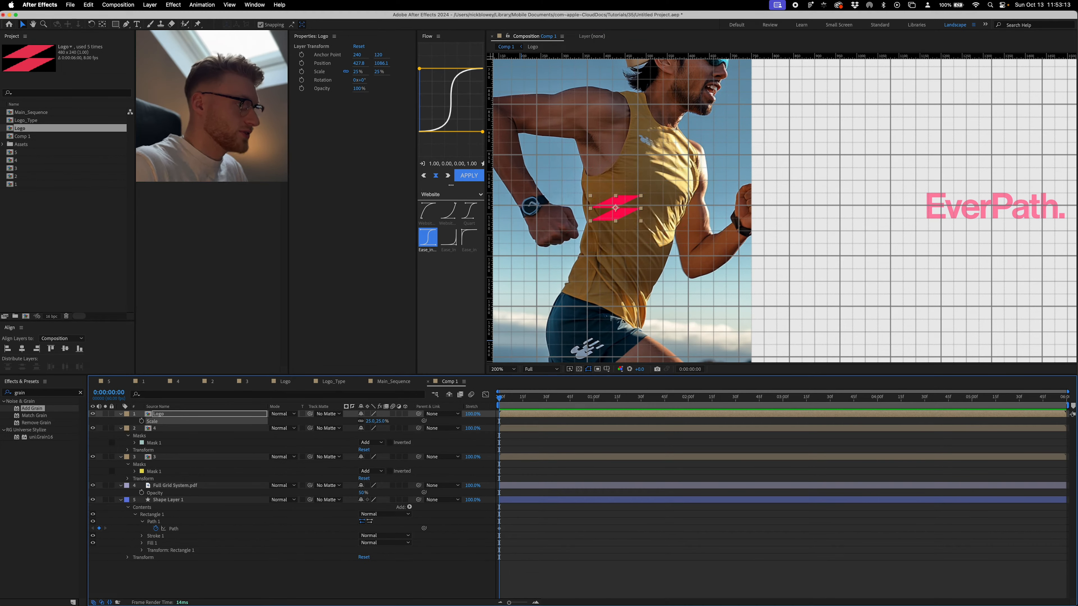
- Enlarge the Logo layer to about 135.4% and align it horizontally with the centre of the runner layer
{"action": "left_click_drag", "start_coordinate": [619, 212], "coordinate": [844, 196]}
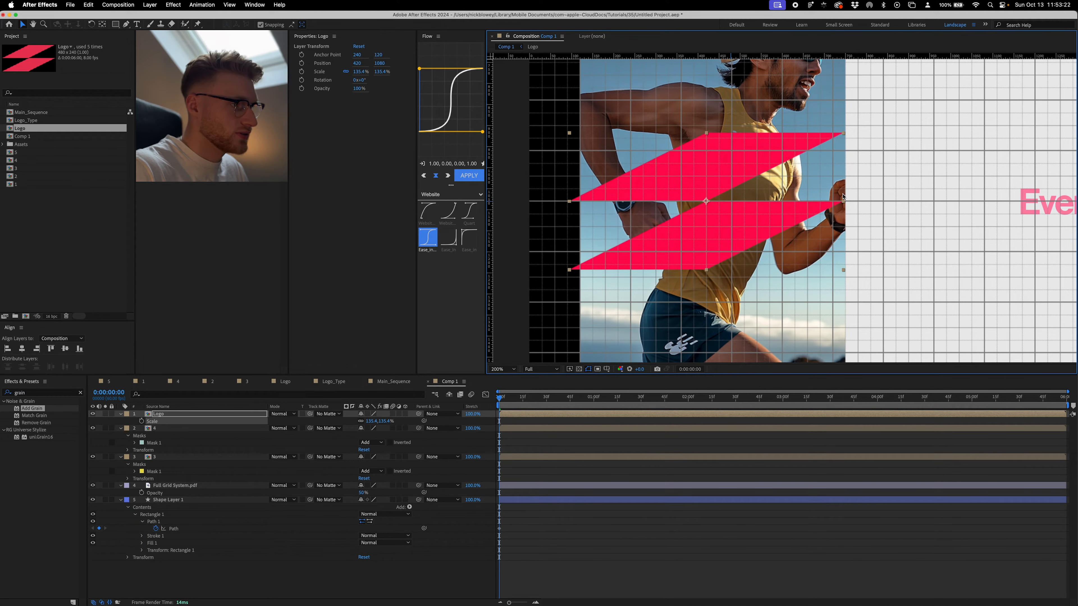
{"action": "left_click", "coordinate": [757, 89], "text": "shift"}
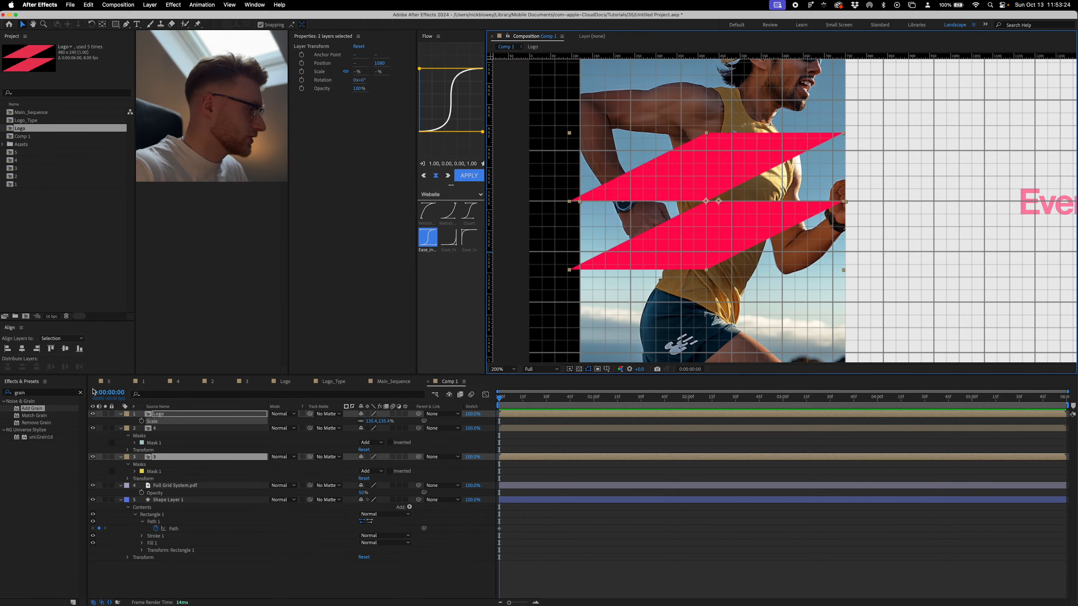
{"action": "left_click", "coordinate": [22, 349]}
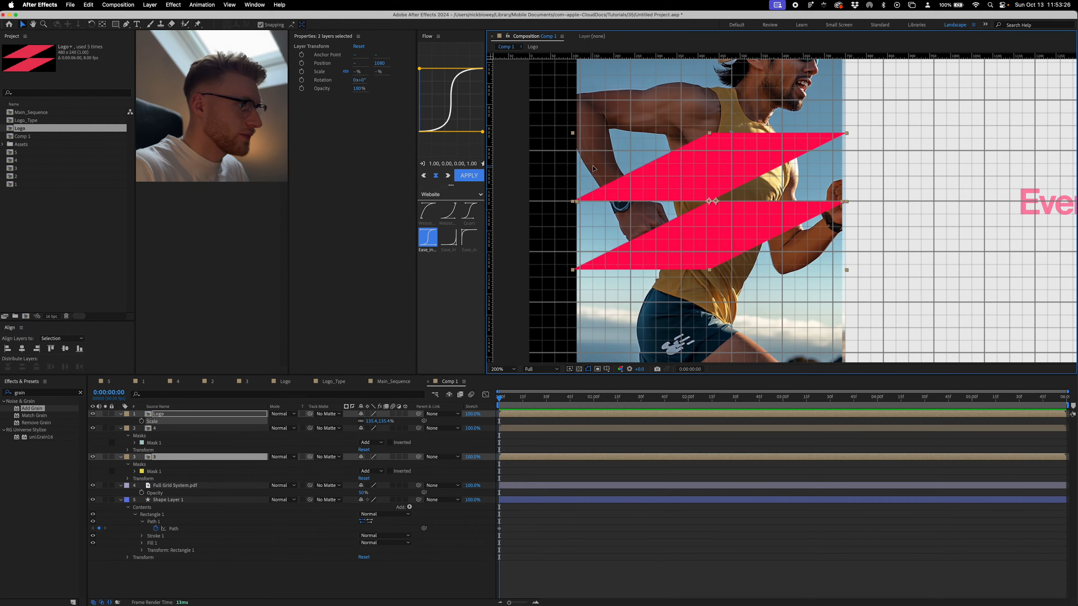
{"action": "left_click_drag", "start_coordinate": [594, 168], "coordinate": [601, 169]}
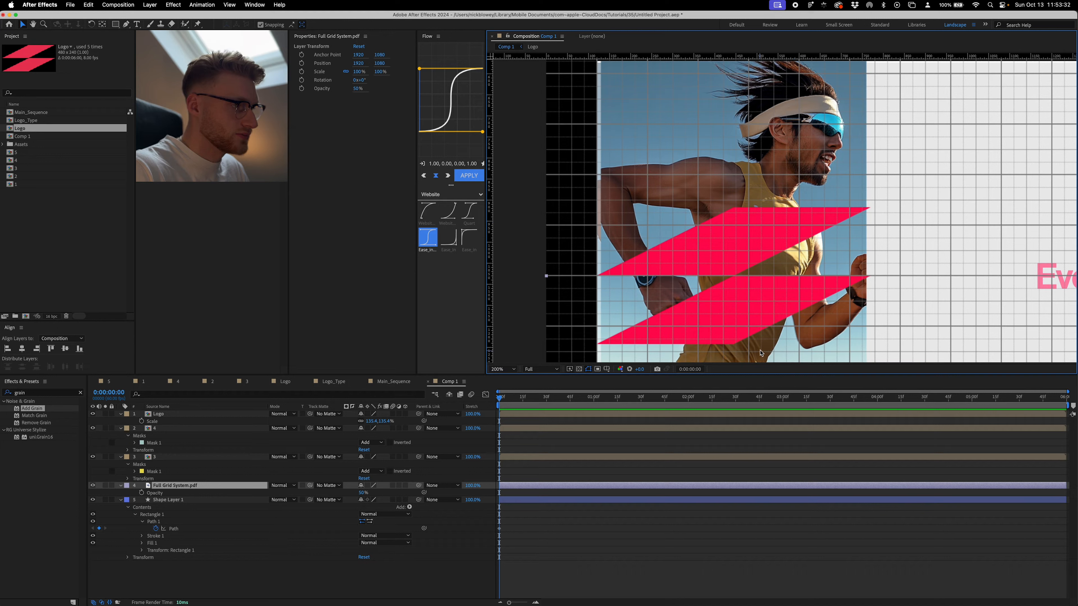
- Set the Logo layer's scale to 25%
{"action": "left_click", "coordinate": [716, 414]}
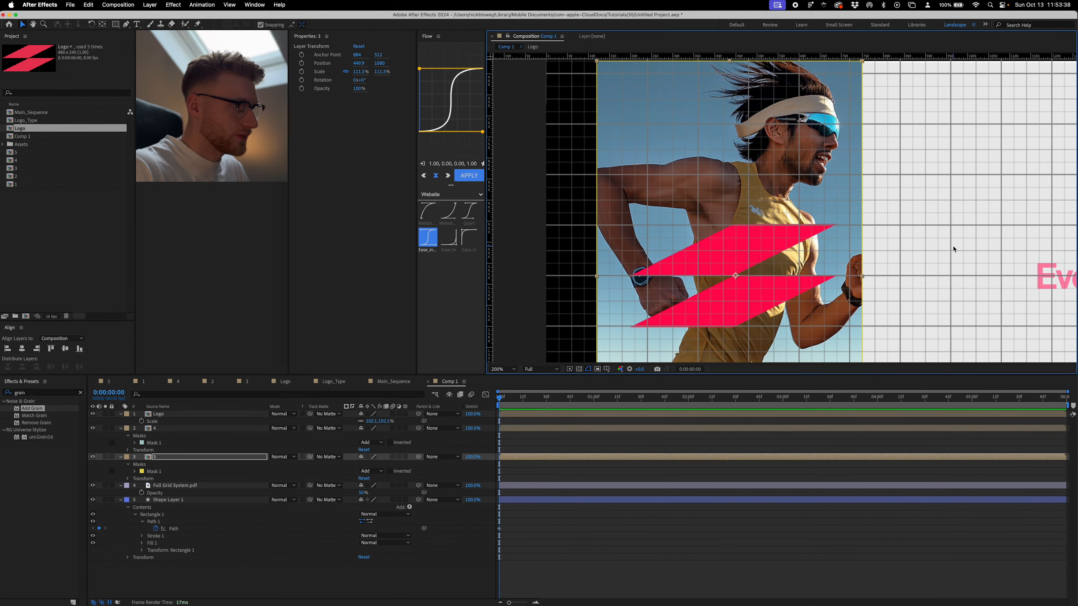
{"action": "left_click", "coordinate": [952, 248]}
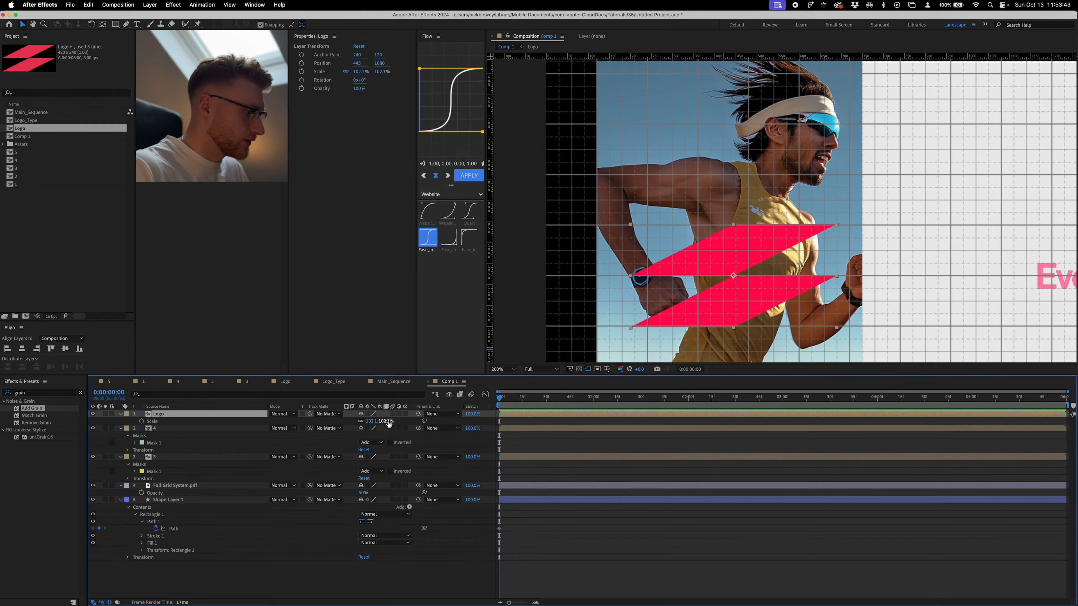
{"action": "left_click", "coordinate": [384, 421]}
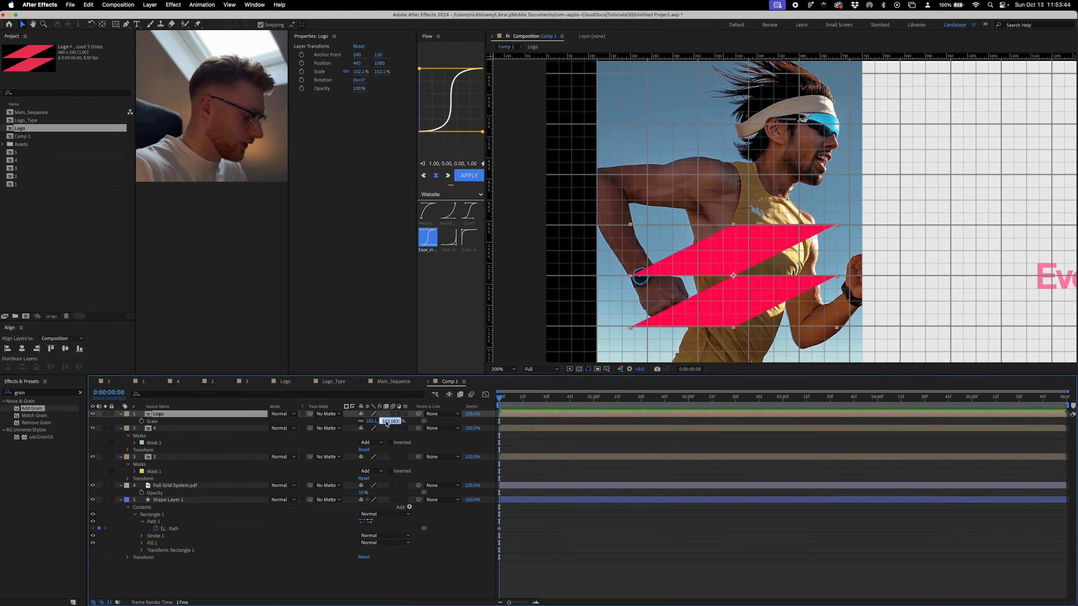
{"action": "type", "text": "25"}
{"action": "key", "text": "Return"}
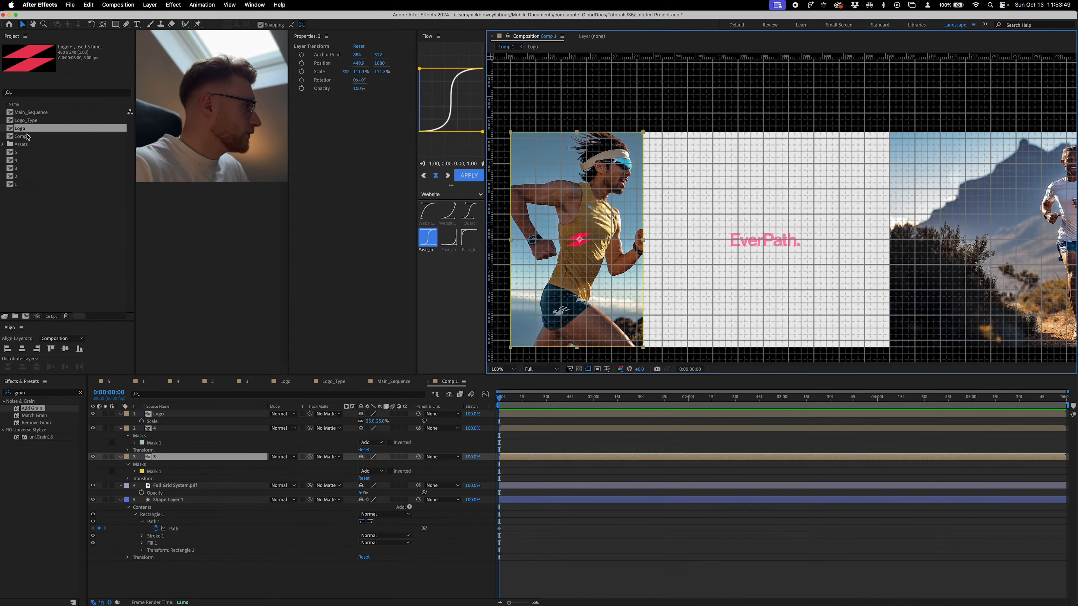
- Add the Logo_Type composition to Comp 1 at 25% scale, placed over the reference wordmark in the white panel
{"action": "left_click_drag", "start_coordinate": [27, 120], "coordinate": [744, 235]}
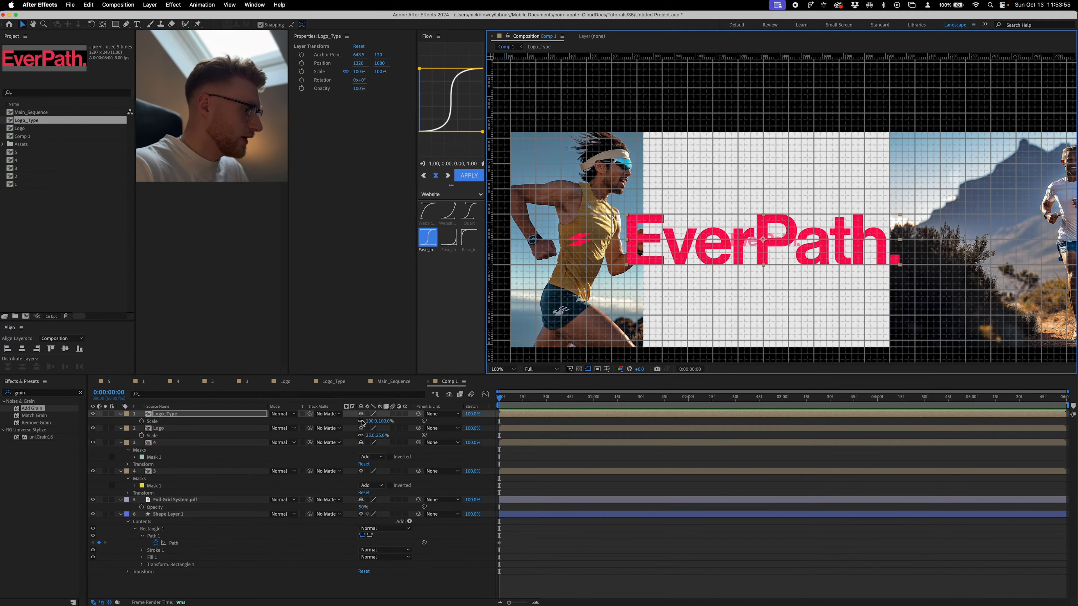
{"action": "left_click", "coordinate": [371, 421]}
{"action": "type", "text": "25"}
{"action": "key", "text": "Return"}
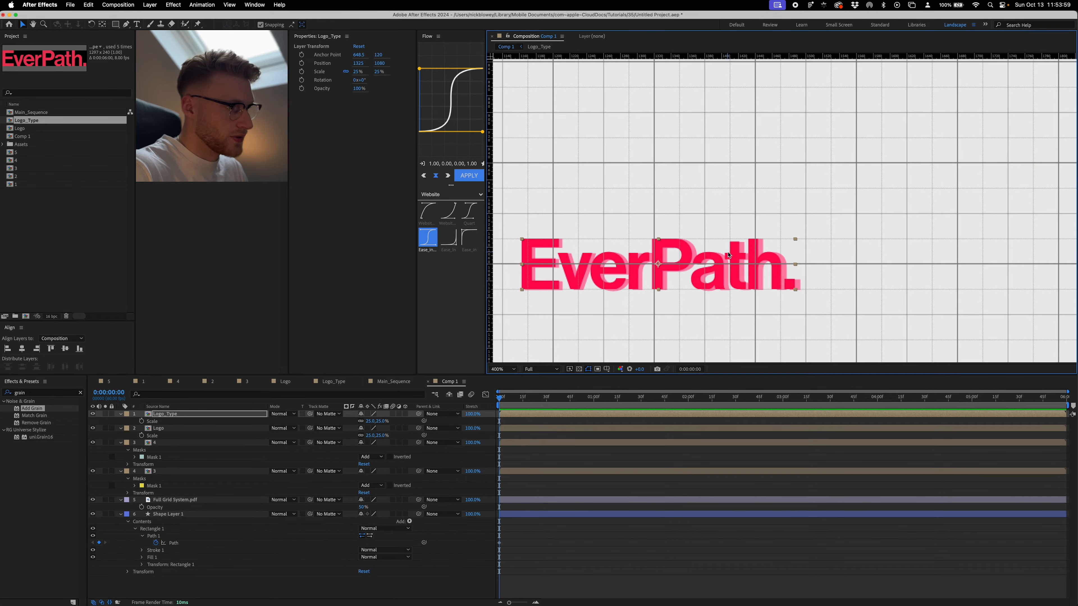
{"action": "left_click_drag", "start_coordinate": [716, 255], "coordinate": [724, 255]}
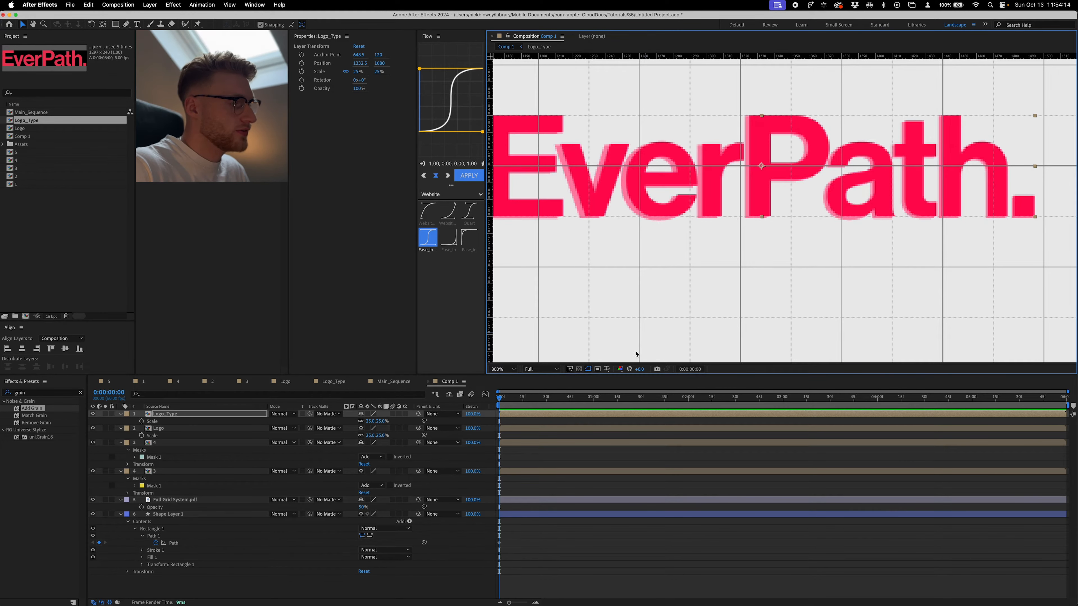
- Examine how the letter edges are cropped inside the Logo_Type composition, and return to Comp 1
{"action": "double_click", "coordinate": [627, 418]}
{"action": "scroll", "coordinate": [741, 193], "scroll_direction": "up", "scroll_amount": 6}
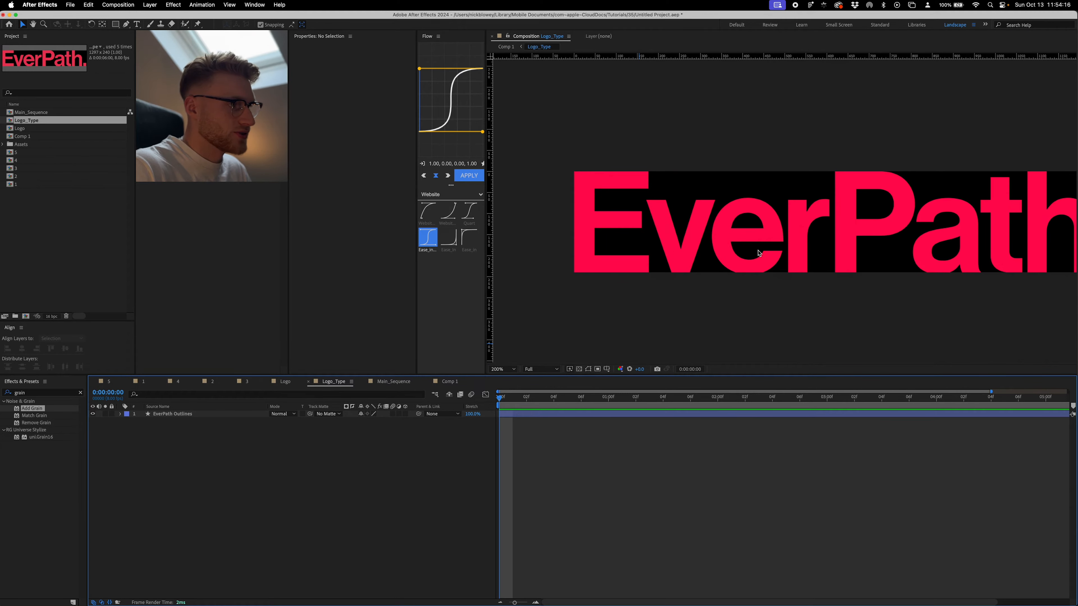
{"action": "left_click_drag", "start_coordinate": [660, 203], "coordinate": [880, 235]}
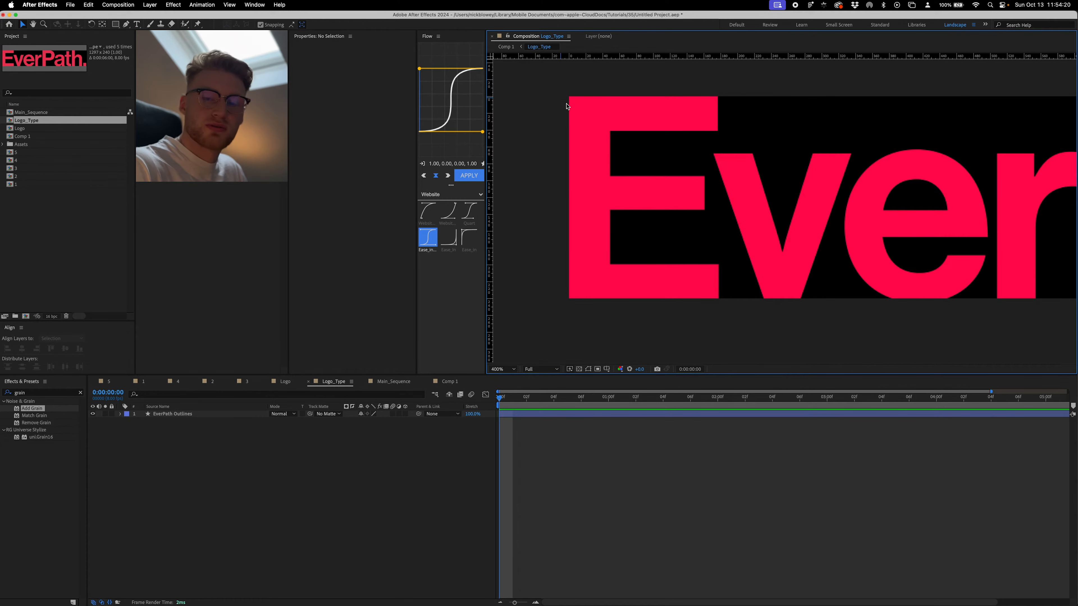
{"action": "scroll", "coordinate": [711, 173], "scroll_direction": "right", "scroll_amount": 10}
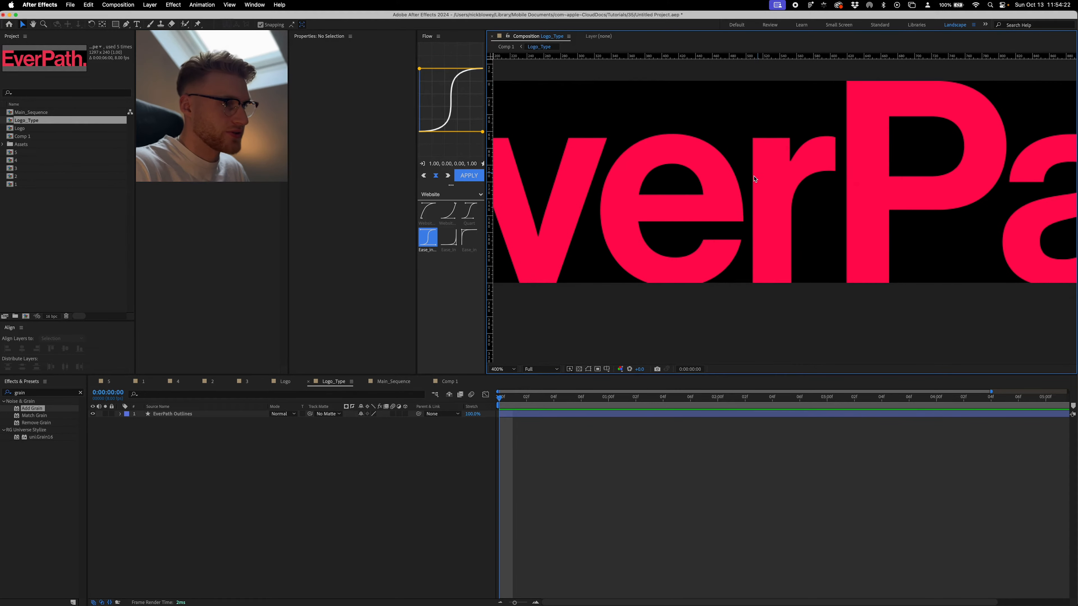
{"action": "key", "text": "Tab"}
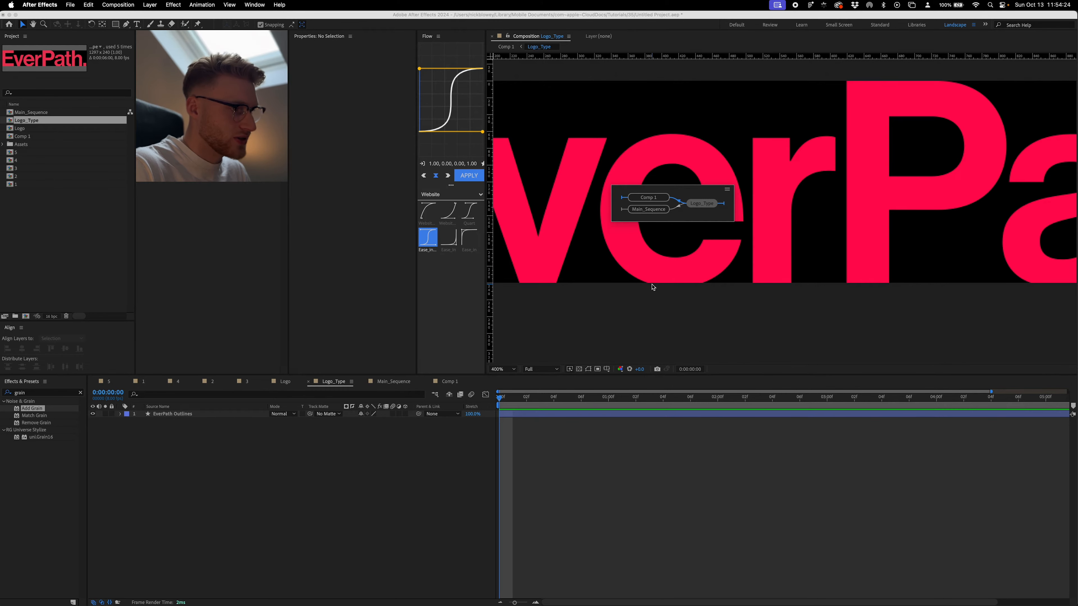
{"action": "left_click", "coordinate": [641, 196]}
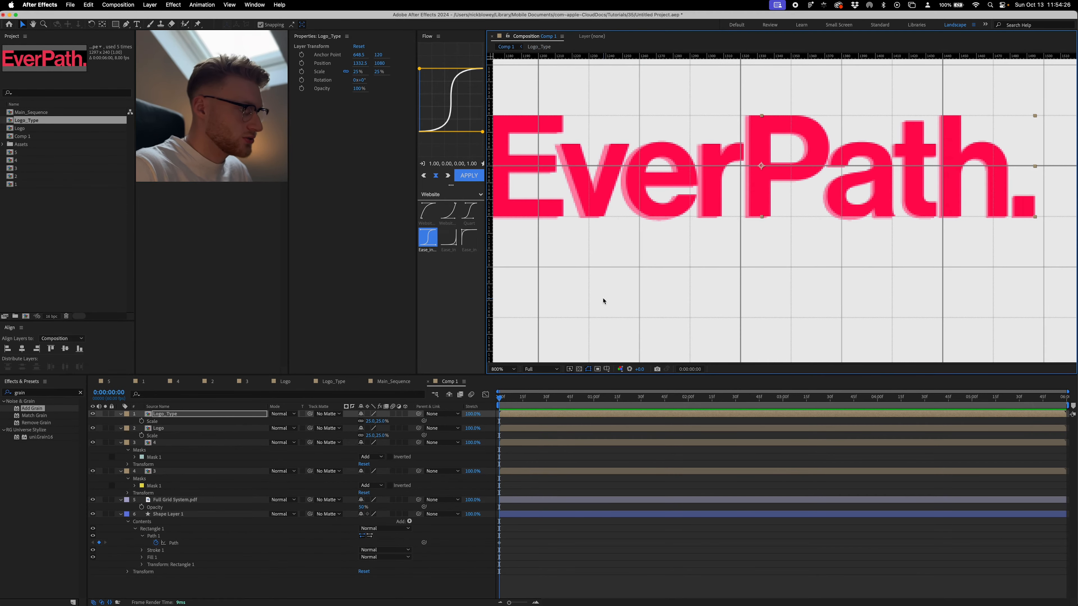
- Enable Collapse Transformations for the Logo_Type layer, and undo a trial nudge of its position
{"action": "left_click", "coordinate": [368, 414]}
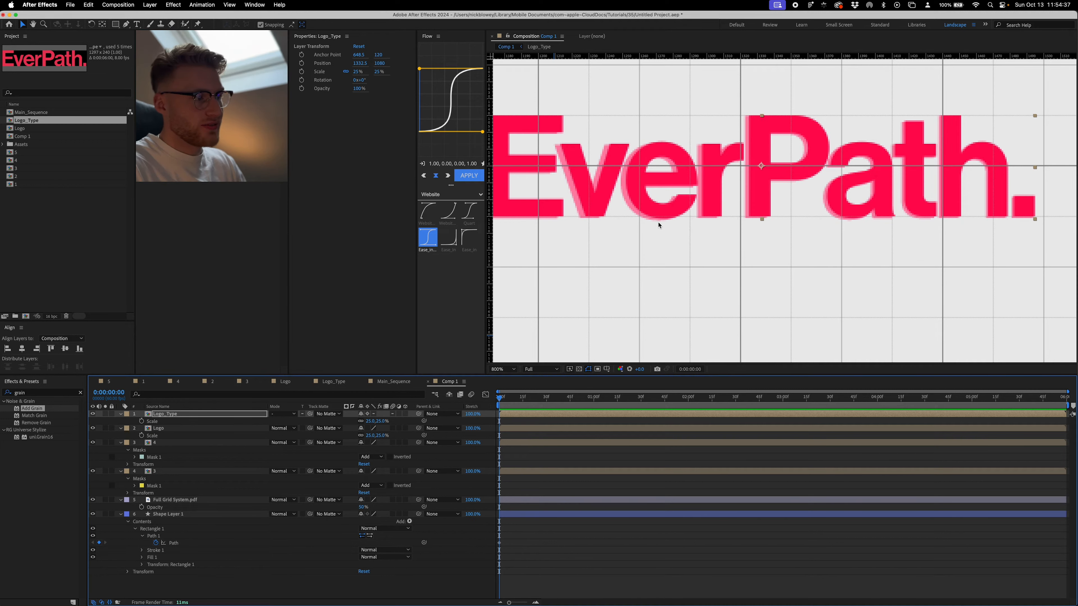
{"action": "left_click_drag", "start_coordinate": [687, 208], "coordinate": [687, 205]}
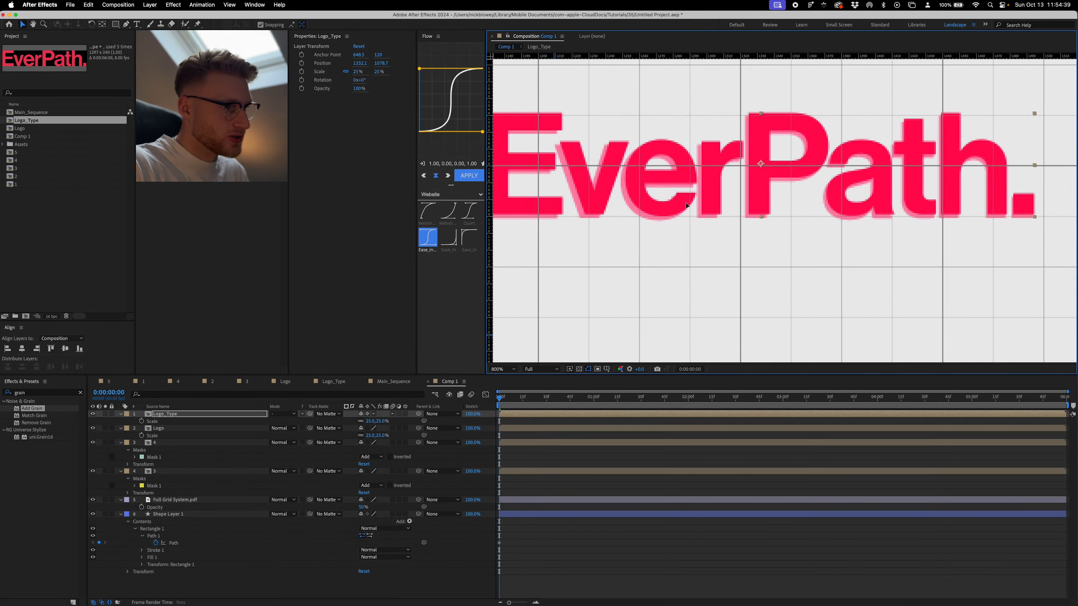
{"action": "key", "text": "super+z"}
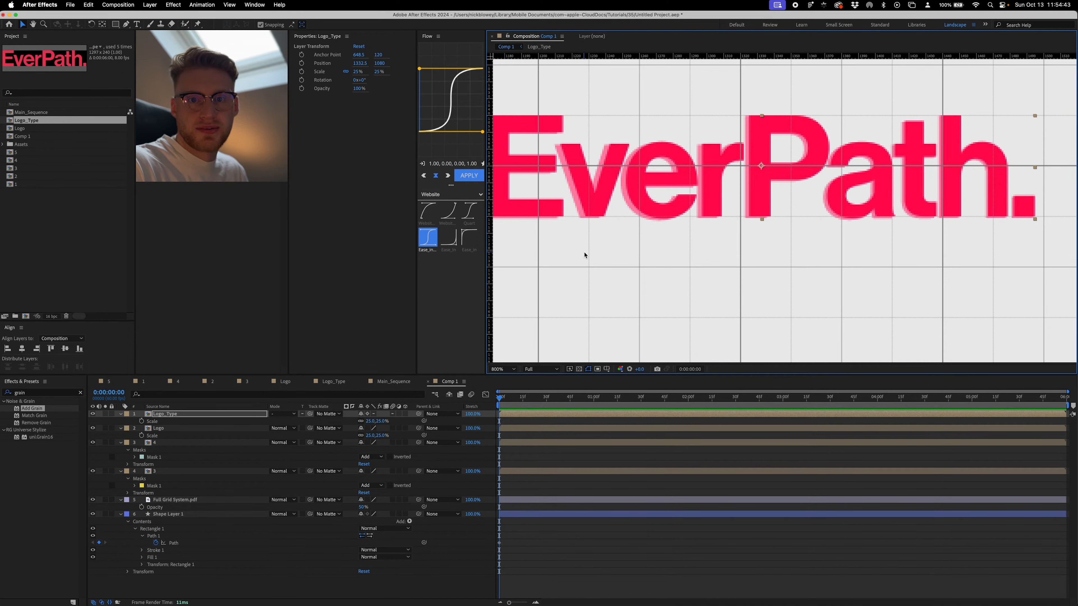
- Delete the Full Grid System.pdf reference layer and reduce all remaining layers to only their keyframed properties
{"action": "scroll", "coordinate": [643, 248], "scroll_direction": "down", "scroll_amount": 1}
{"action": "left_click", "coordinate": [503, 370]}
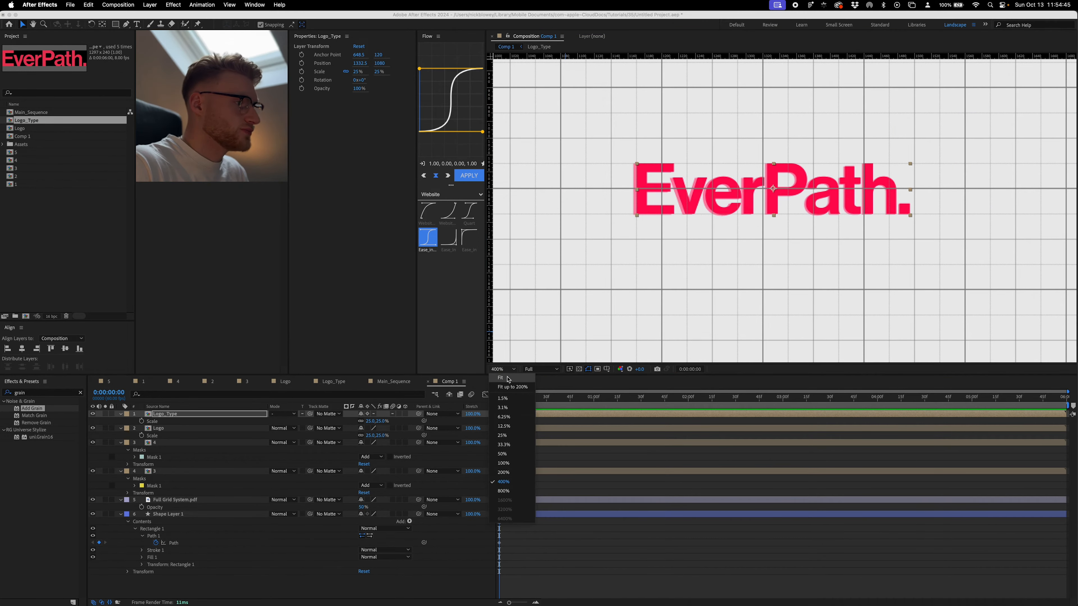
{"action": "left_click", "coordinate": [506, 378]}
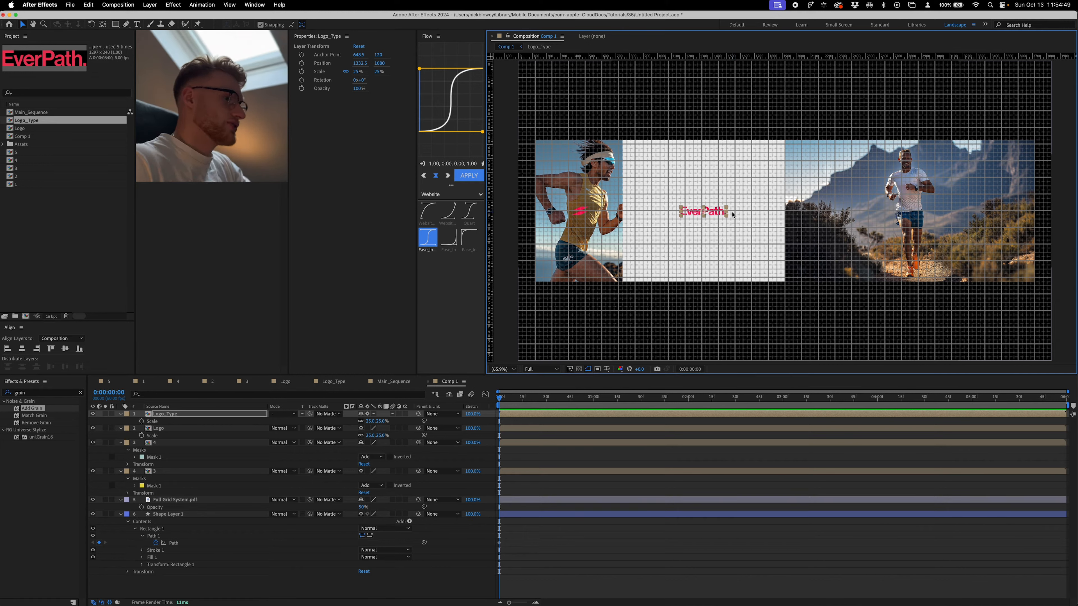
{"action": "left_click", "coordinate": [165, 500]}
{"action": "key", "text": "Delete"}
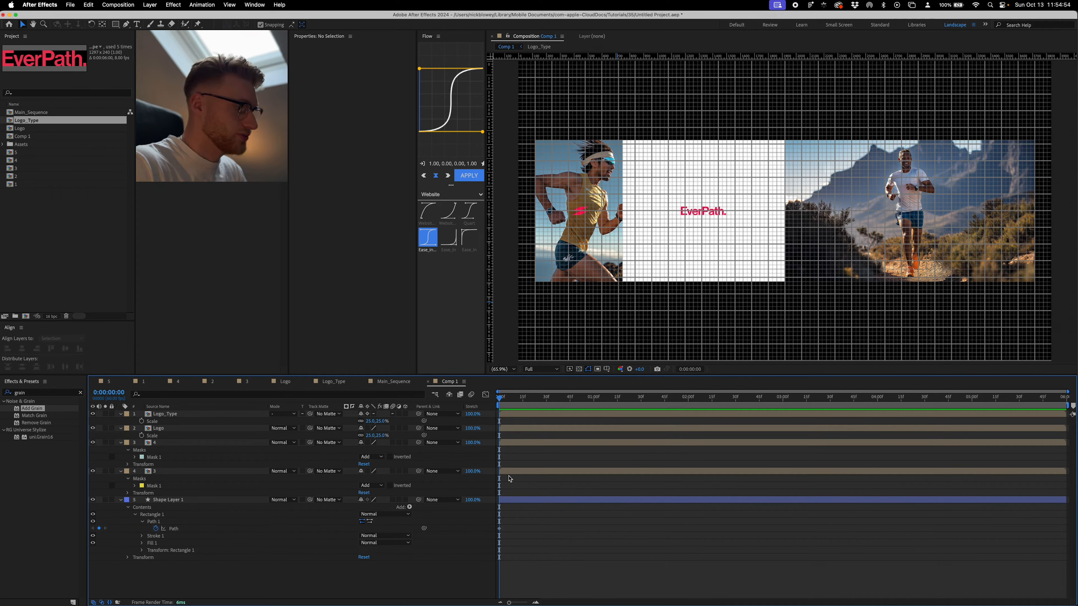
{"action": "key", "text": "super+a"}
{"action": "key", "text": "u"}
{"action": "left_click", "coordinate": [555, 541]}
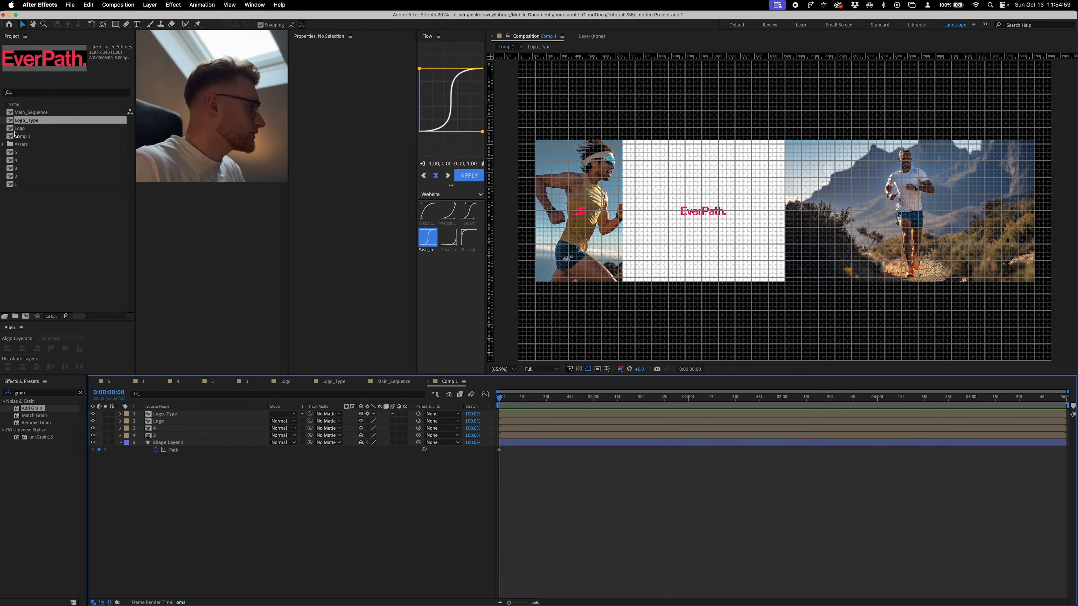
- Add Full Grid System-1.pdf from the Assets folder to Comp 1 and centre it horizontally and vertically in the composition
{"action": "double_click", "coordinate": [20, 144]}
{"action": "left_click", "coordinate": [30, 160]}
{"action": "left_click_drag", "start_coordinate": [30, 192], "coordinate": [755, 272]}
{"action": "left_click", "coordinate": [65, 348]}
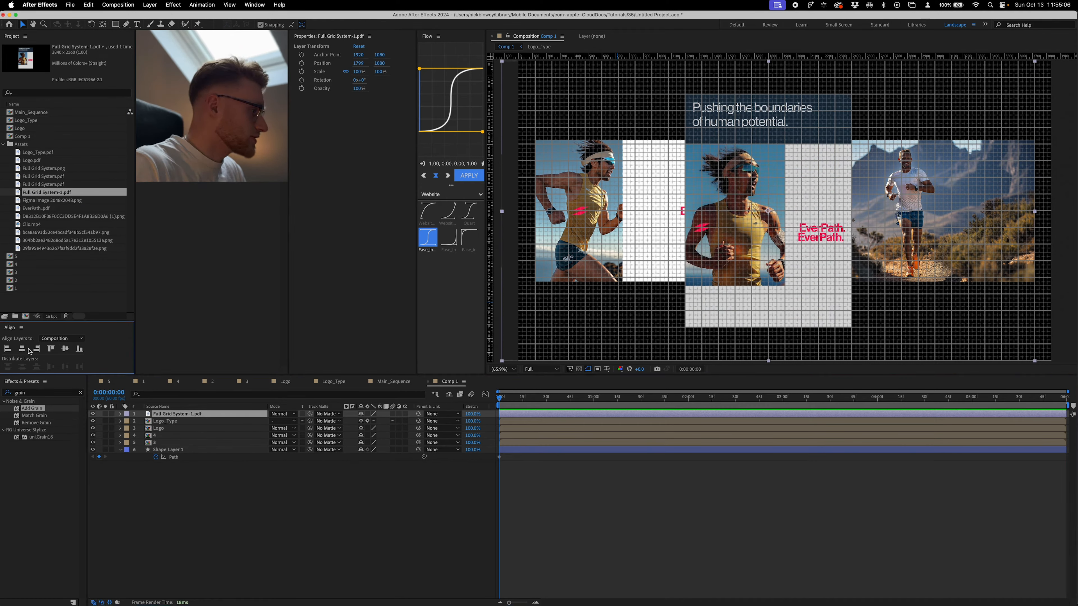
{"action": "left_click", "coordinate": [21, 349]}
- Set the Full Grid System-1.pdf layer's opacity to 30%
{"action": "key", "text": "t"}
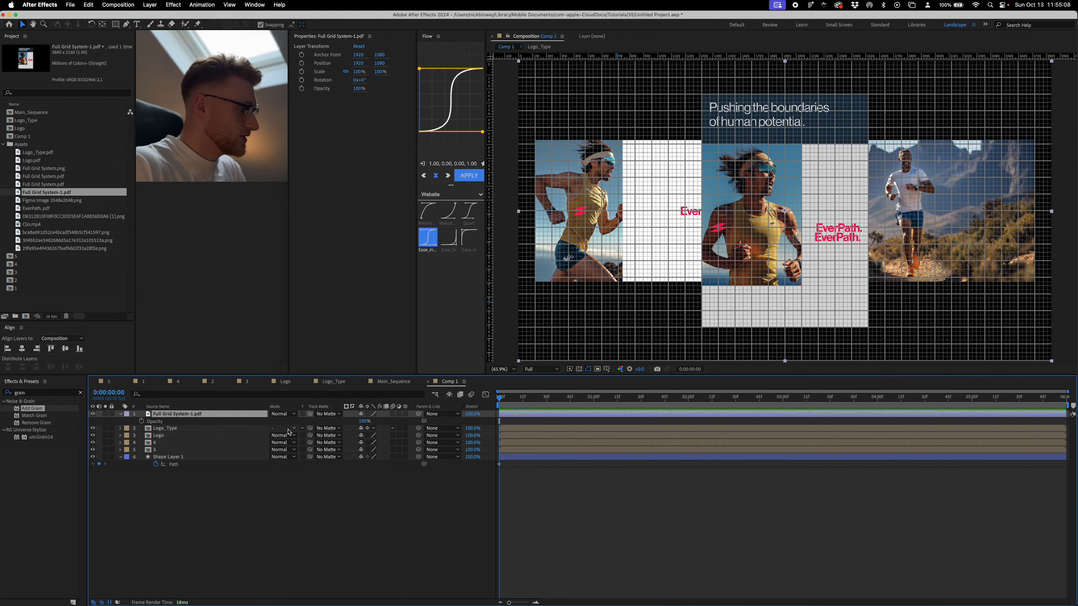
{"action": "left_click", "coordinate": [364, 421]}
{"action": "type", "text": "30"}
{"action": "key", "text": "Return"}
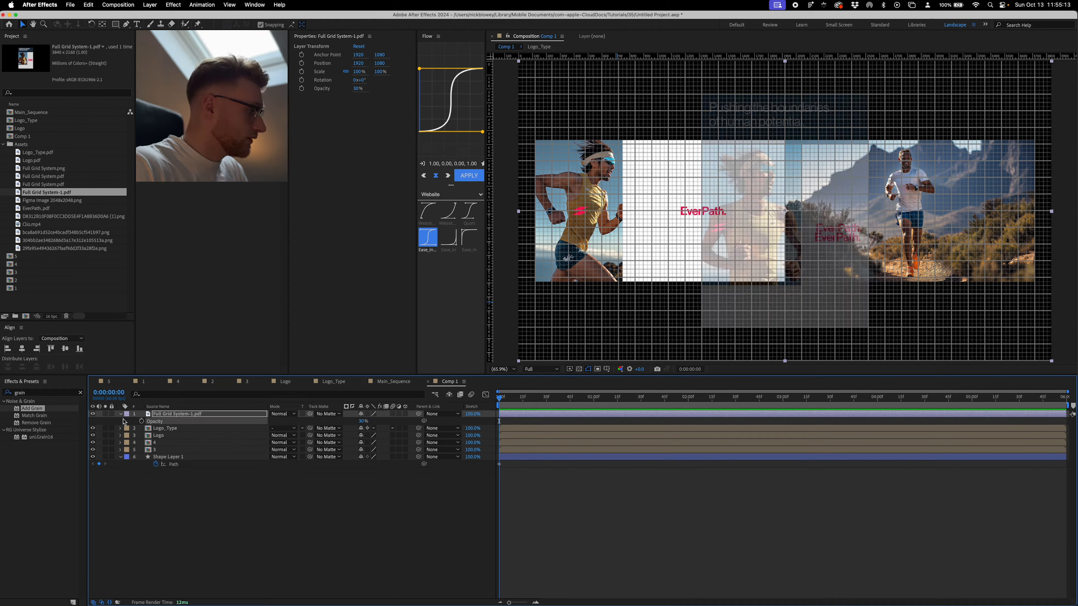
{"action": "left_click", "coordinate": [577, 495]}
- At 0:00:02:00, reshape the rectangle path of Shape Layer 1 so its four edges match the reference's tall central panel
{"action": "left_click", "coordinate": [567, 458]}
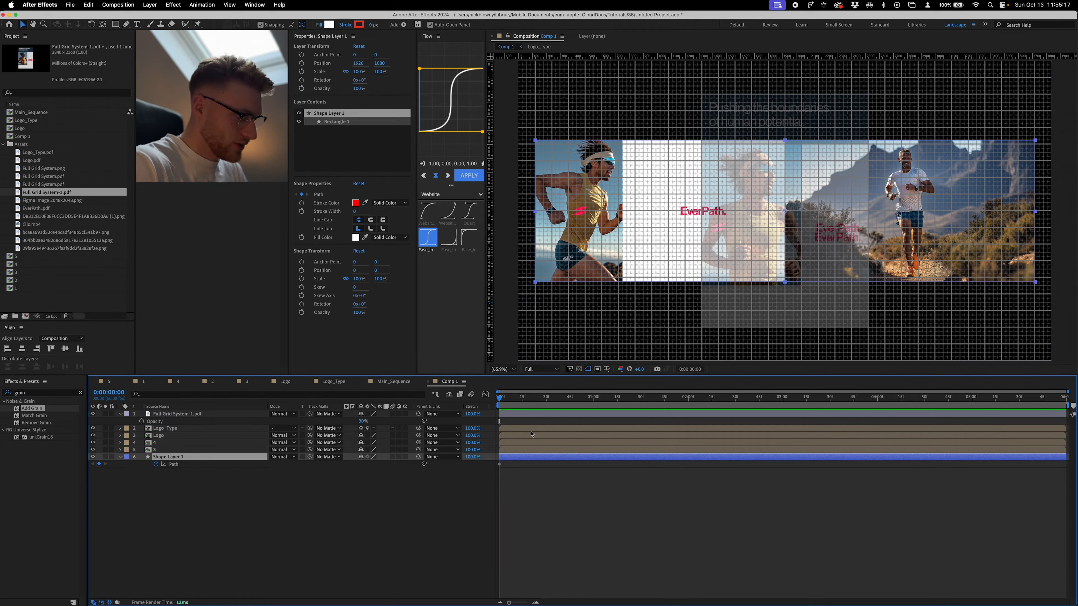
{"action": "key", "text": "space"}
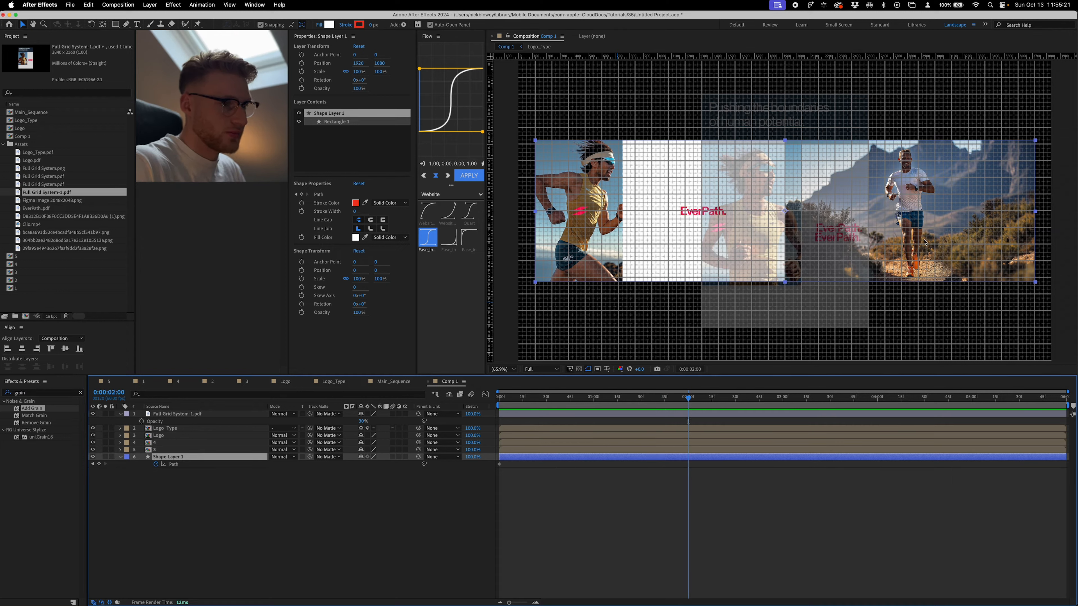
{"action": "key", "text": "g"}
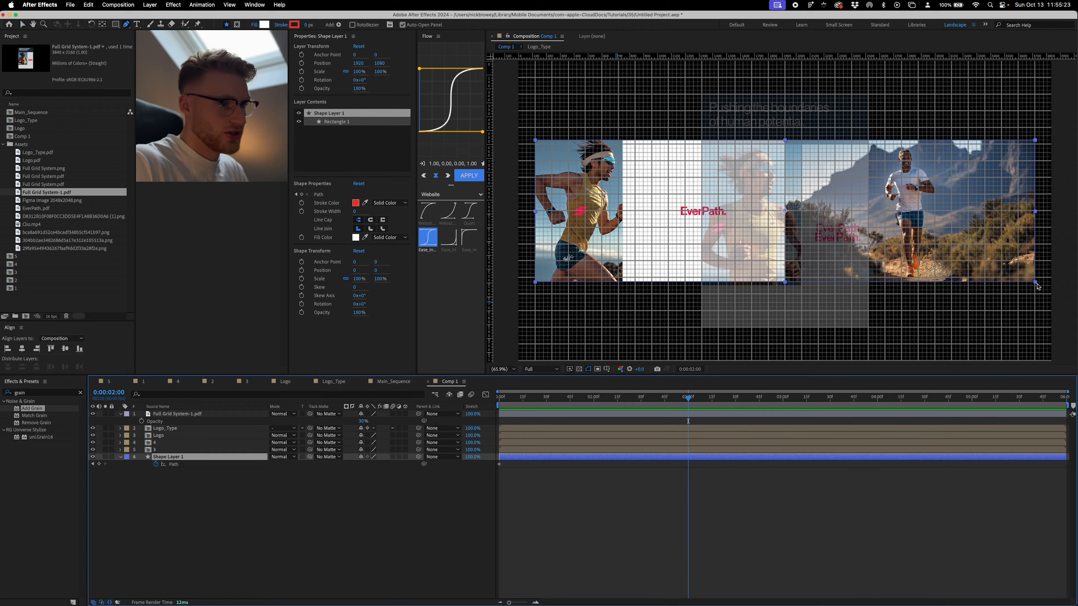
{"action": "left_click", "coordinate": [1036, 285]}
{"action": "key", "text": "v"}
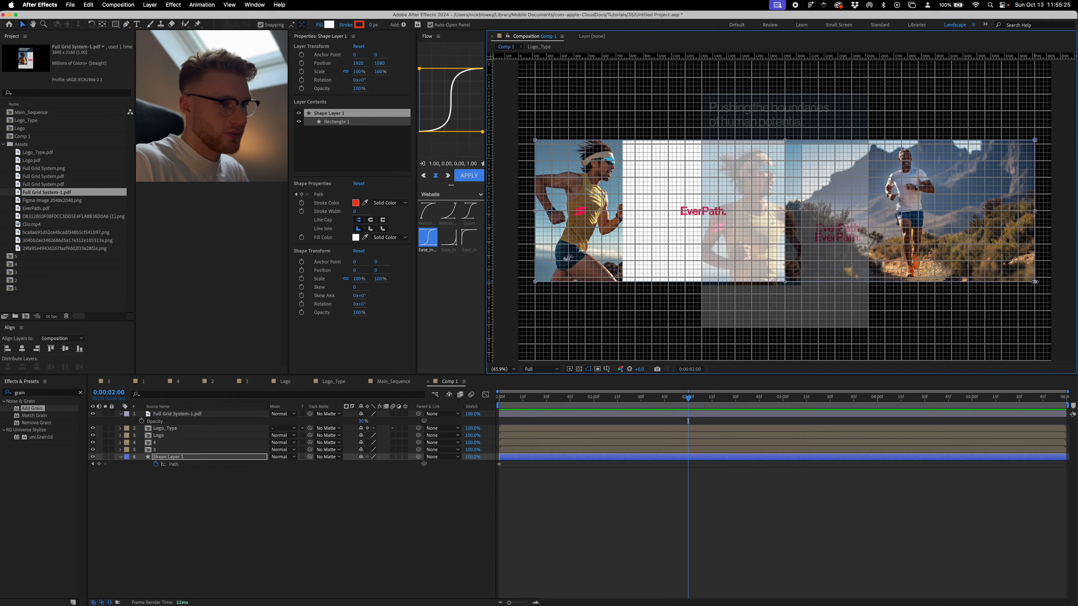
{"action": "left_click_drag", "start_coordinate": [1036, 212], "coordinate": [873, 243]}
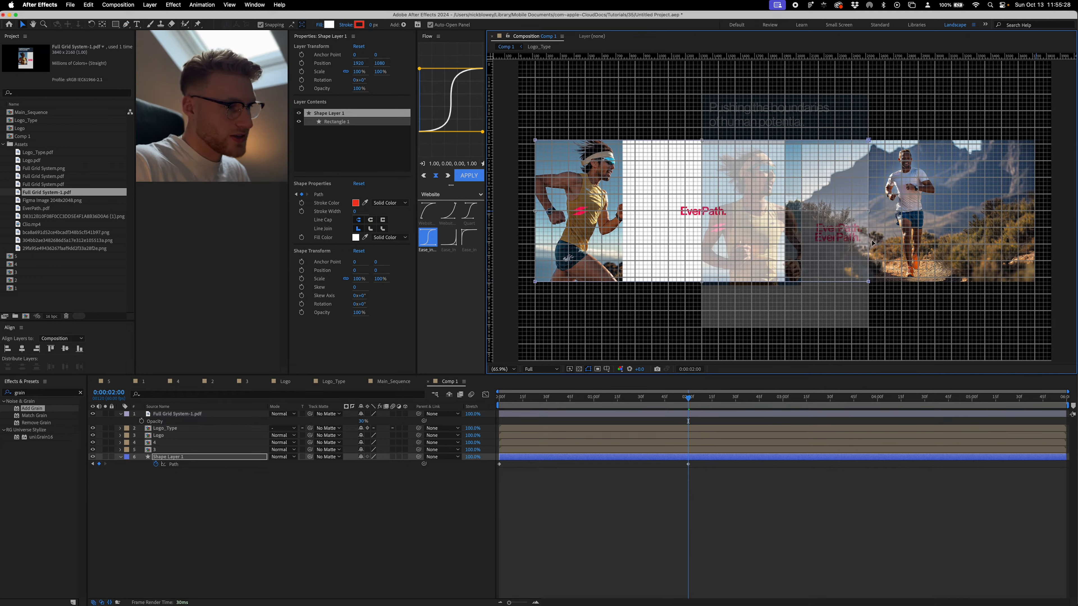
{"action": "left_click_drag", "start_coordinate": [702, 283], "coordinate": [702, 328]}
{"action": "left_click_drag", "start_coordinate": [785, 140], "coordinate": [782, 98]}
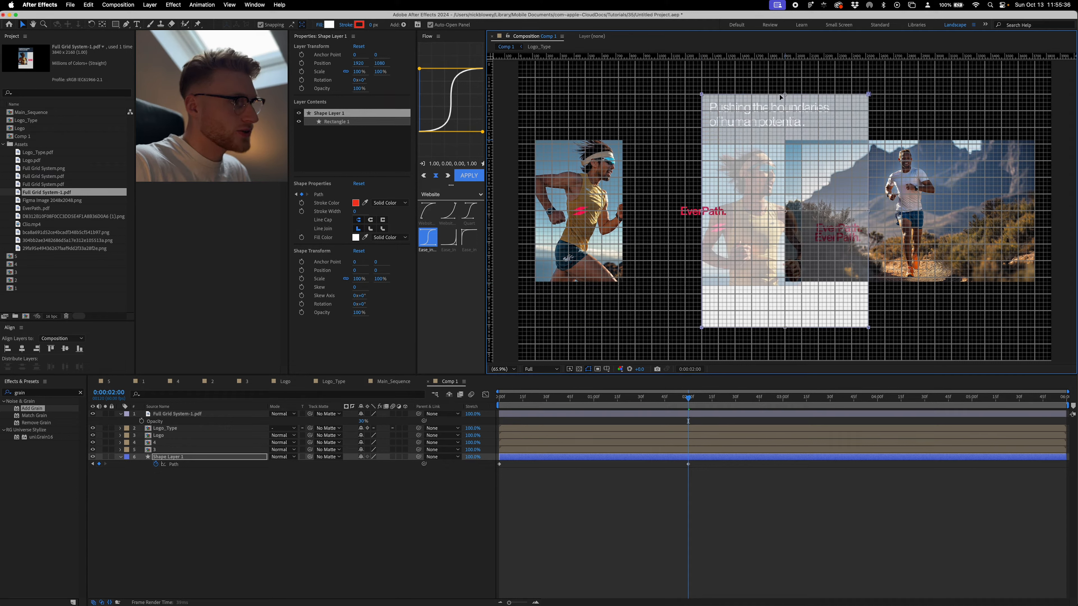
{"action": "left_click", "coordinate": [726, 527]}
- Move runner layer 3 horizontally to the left edge of the white rectangle and enlarge it to about 197.1%
{"action": "left_click", "coordinate": [582, 208]}
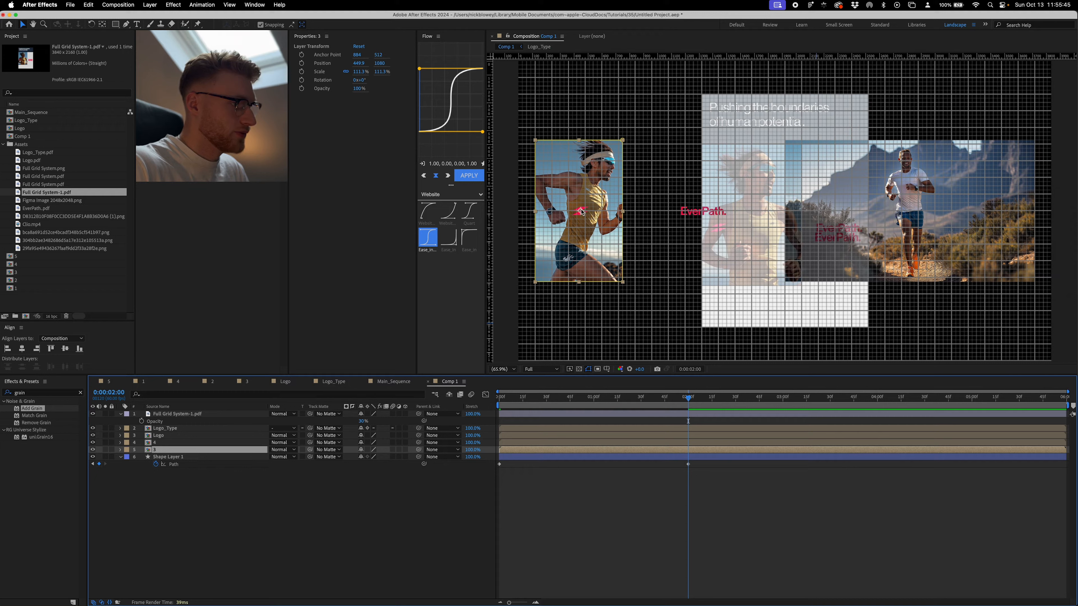
{"action": "left_click_drag", "start_coordinate": [581, 211], "coordinate": [702, 212]}
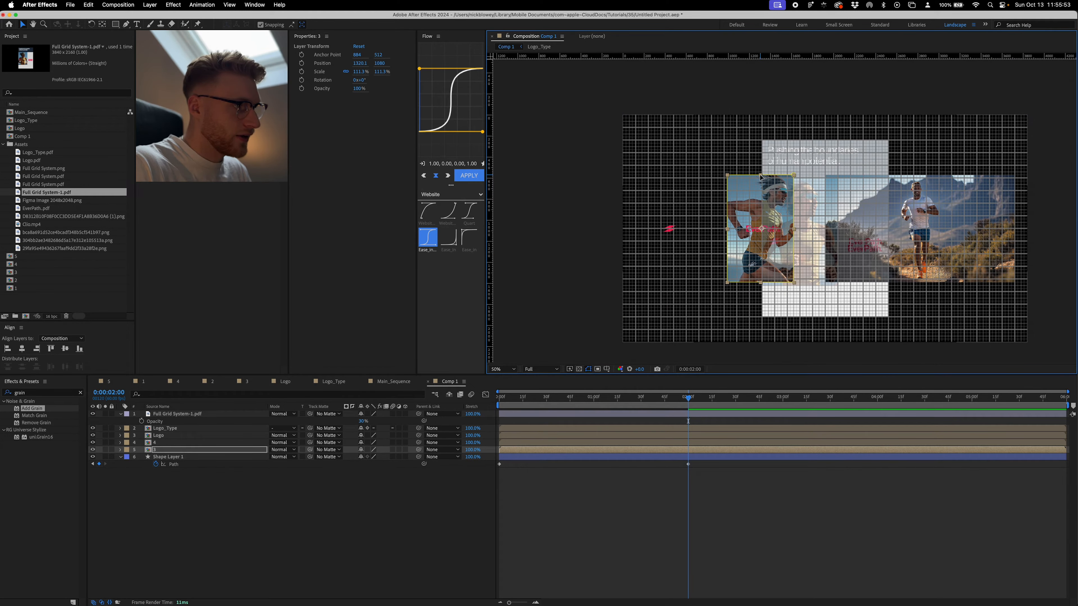
{"action": "left_click_drag", "start_coordinate": [760, 176], "coordinate": [761, 167]}
{"action": "left_click_drag", "start_coordinate": [372, 457], "coordinate": [727, 439]}
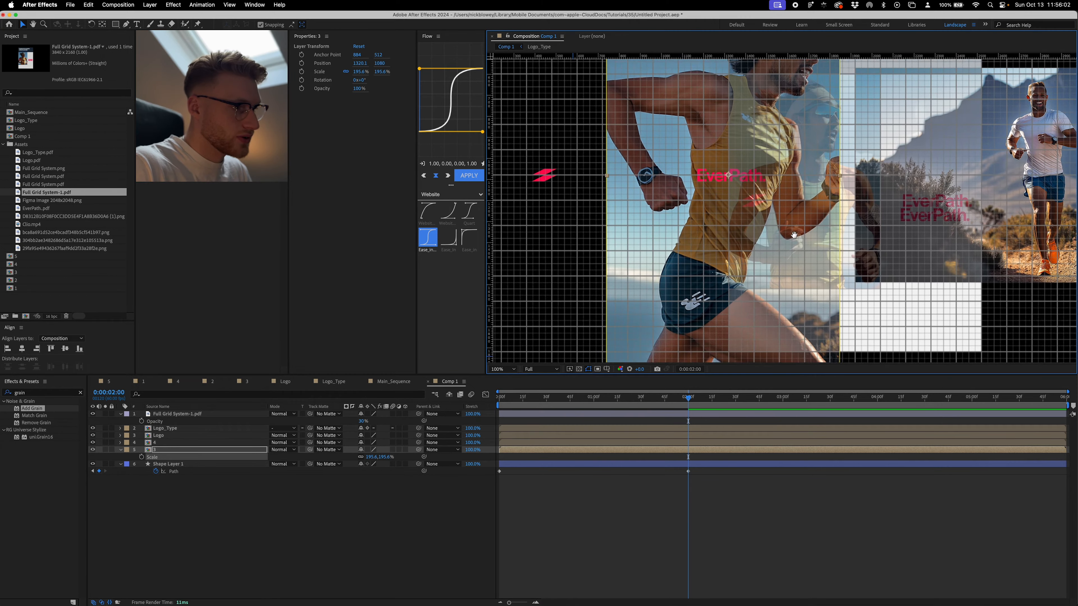
- Pull the four mask corners of runner layer 3 onto the left edge of the white rectangle, collapsing the mask to a line
{"action": "scroll", "coordinate": [874, 327], "scroll_direction": "up", "scroll_amount": 5}
{"action": "left_click_drag", "start_coordinate": [874, 326], "coordinate": [651, 301]}
{"action": "key", "text": "g"}
{"action": "scroll", "coordinate": [576, 302], "scroll_direction": "left", "scroll_amount": 5}
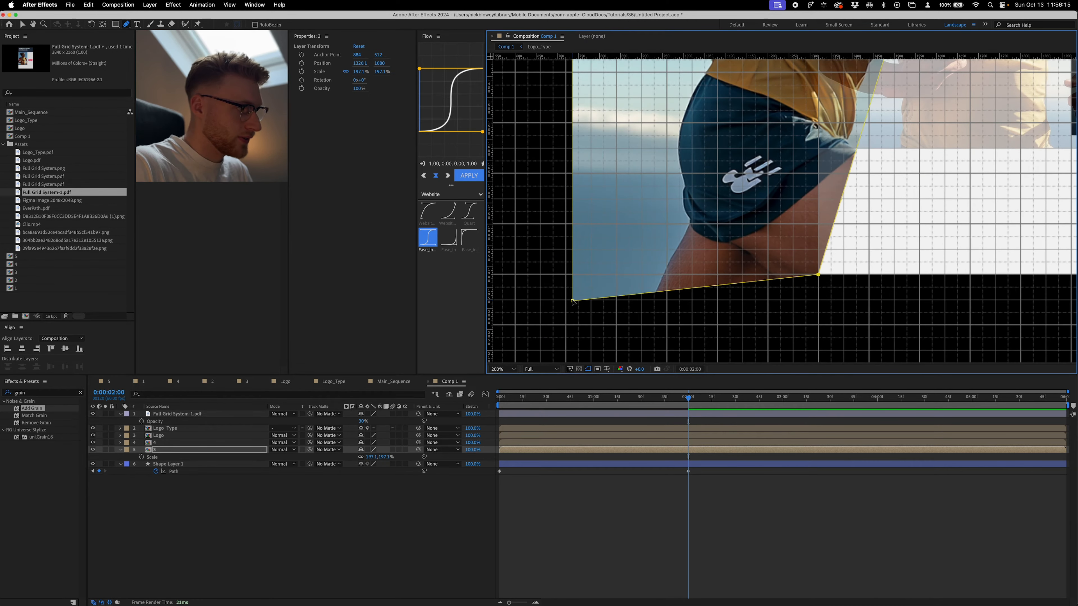
{"action": "left_click_drag", "start_coordinate": [572, 301], "coordinate": [819, 275]}
{"action": "scroll", "coordinate": [818, 275], "scroll_direction": "down", "scroll_amount": 1}
{"action": "left_click_drag", "start_coordinate": [823, 72], "coordinate": [758, 355]}
{"action": "left_click_drag", "start_coordinate": [847, 159], "coordinate": [735, 173]}
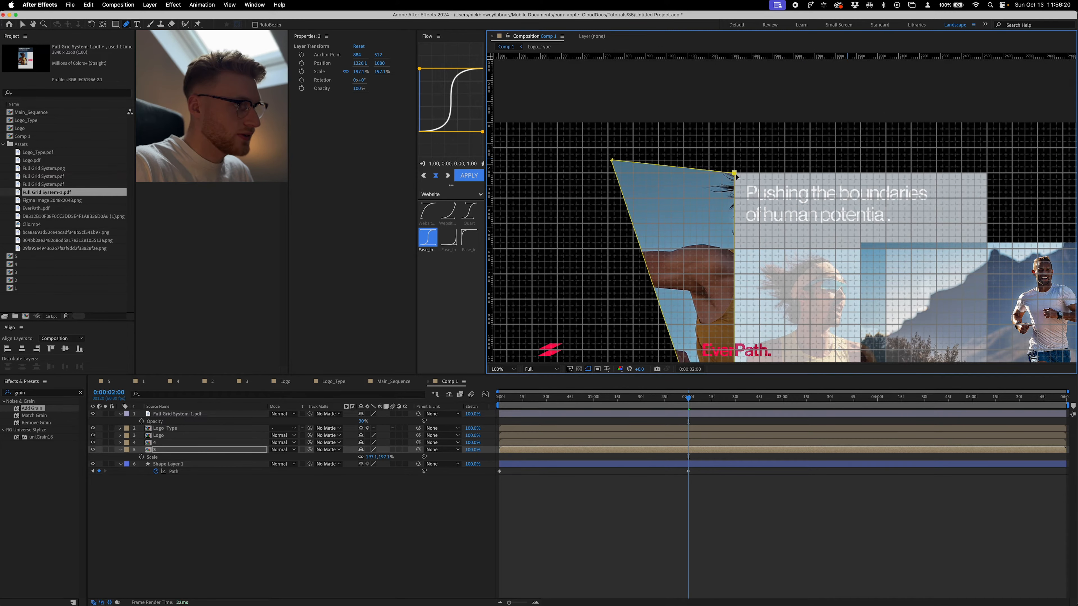
{"action": "left_click_drag", "start_coordinate": [612, 160], "coordinate": [735, 174]}
- Fine-tune the collapsed mask's upper and lower points to sit exactly on the white rectangle's left corners
{"action": "scroll", "coordinate": [736, 175], "scroll_direction": "up", "scroll_amount": 3}
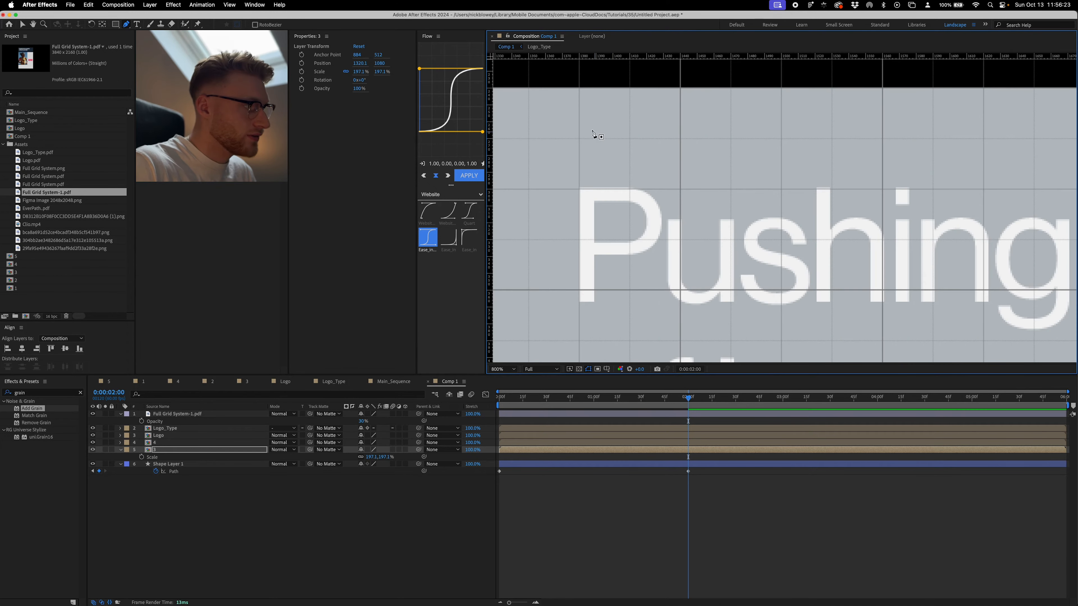
{"action": "scroll", "coordinate": [593, 134], "scroll_direction": "left", "scroll_amount": 5}
{"action": "scroll", "coordinate": [594, 133], "scroll_direction": "up", "scroll_amount": 1}
{"action": "left_click_drag", "start_coordinate": [668, 129], "coordinate": [669, 128]}
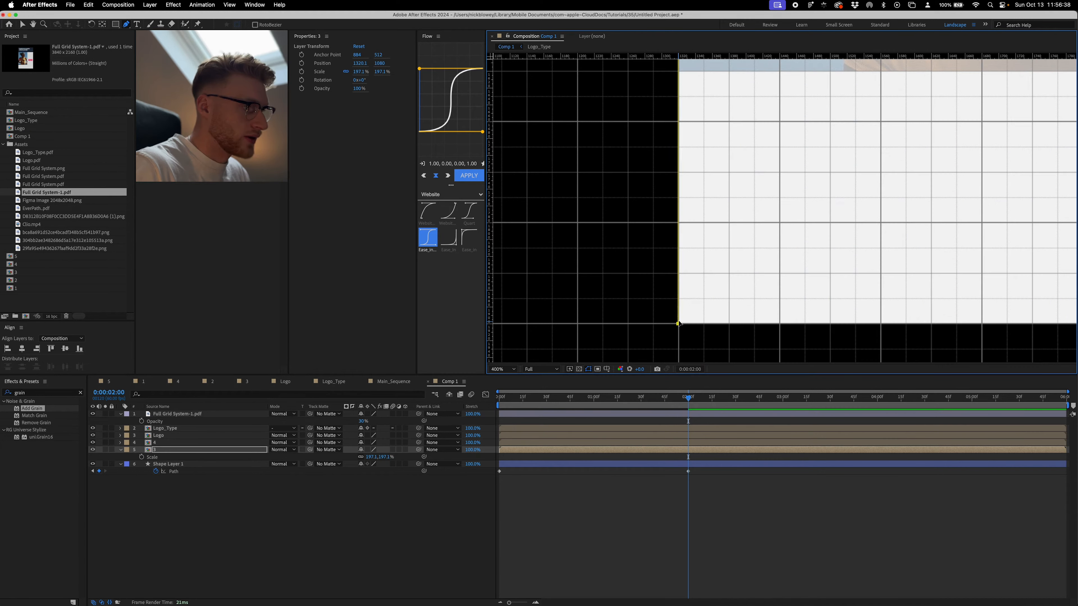
{"action": "left_click_drag", "start_coordinate": [680, 325], "coordinate": [681, 327]}
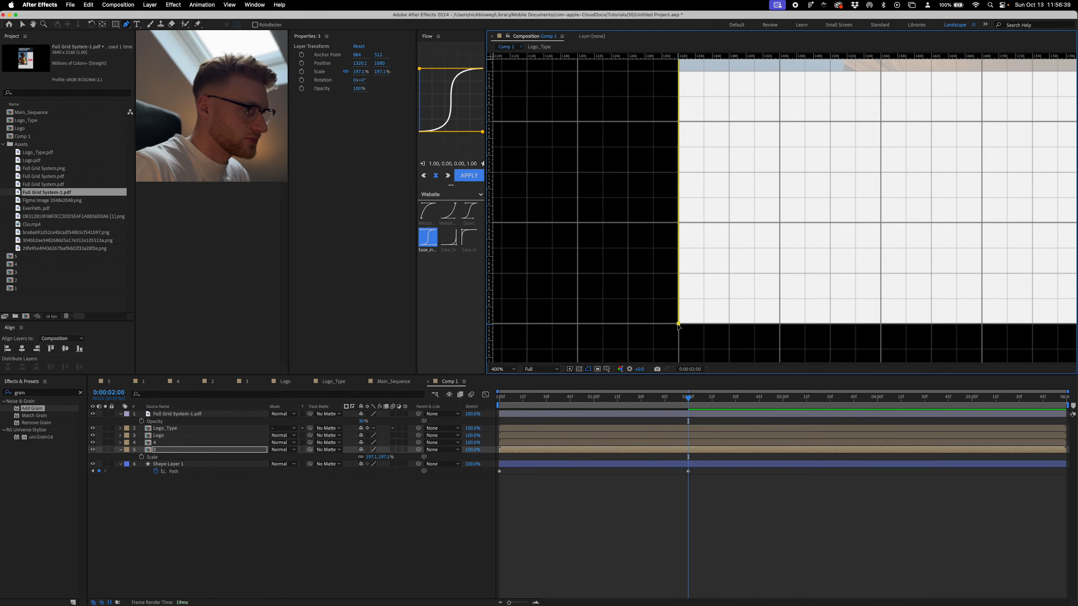
- Undo the position, scale and mask changes made to runner layer 3
{"action": "scroll", "coordinate": [690, 305], "scroll_direction": "down", "scroll_amount": 2}
{"action": "scroll", "coordinate": [691, 305], "scroll_direction": "down", "scroll_amount": 3}
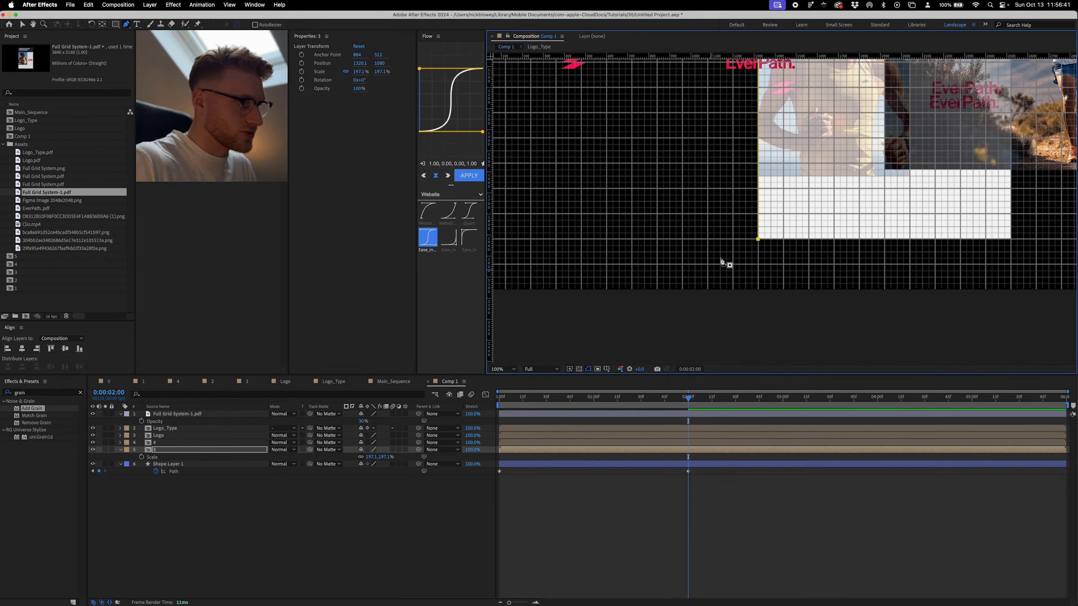
{"action": "left_click_drag", "start_coordinate": [780, 274], "coordinate": [772, 255]}
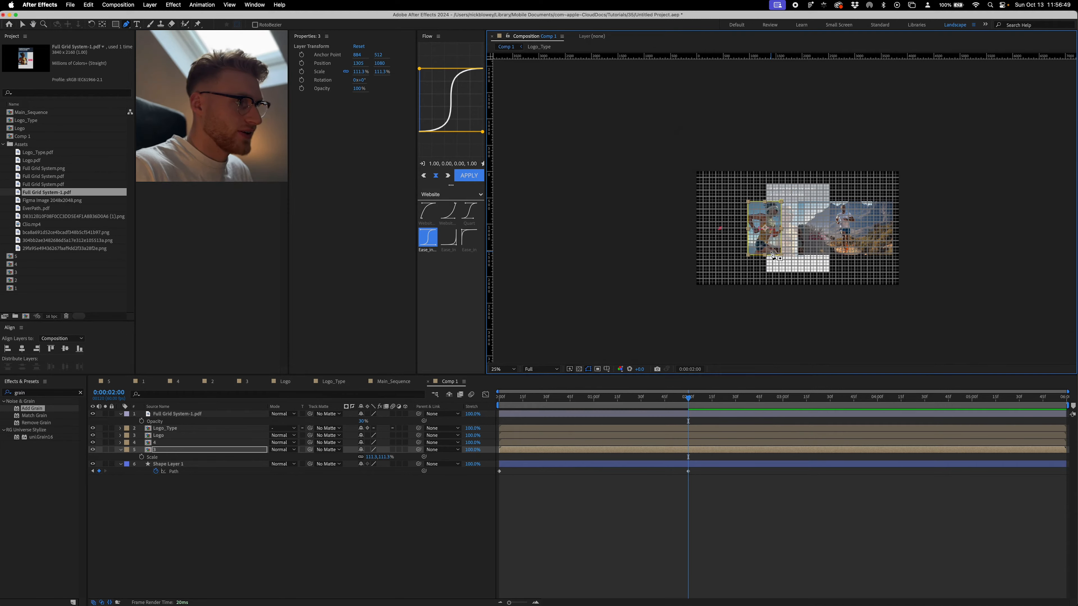
{"action": "key", "text": "super+z"}
{"action": "key", "text": "period"}
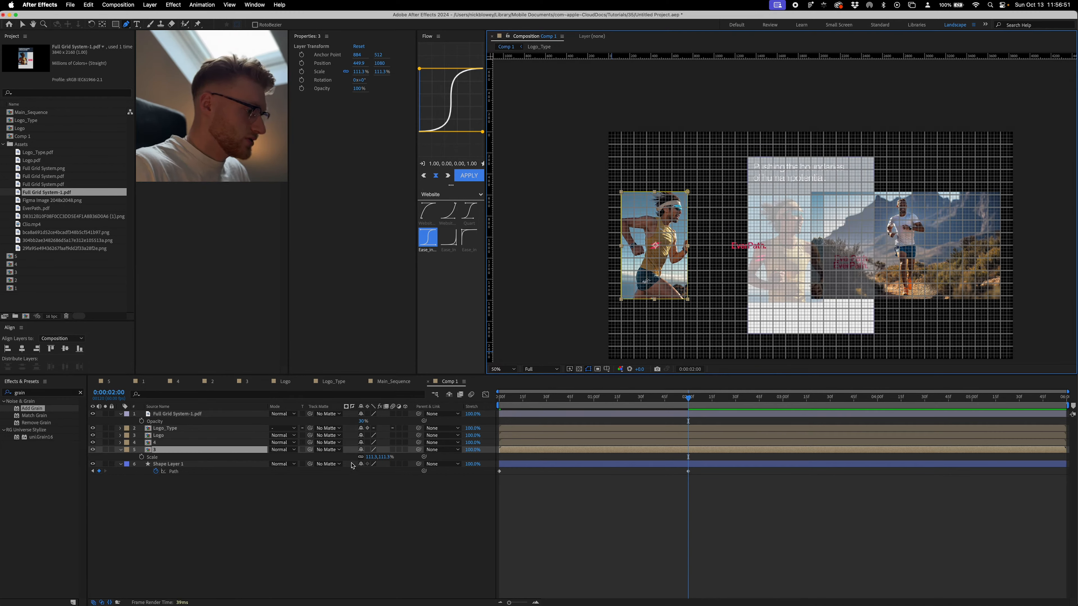
- Enable keyframes for Scale, Position and Mask Path on runner layer 3
{"action": "left_click", "coordinate": [142, 457]}
{"action": "key", "text": "p"}
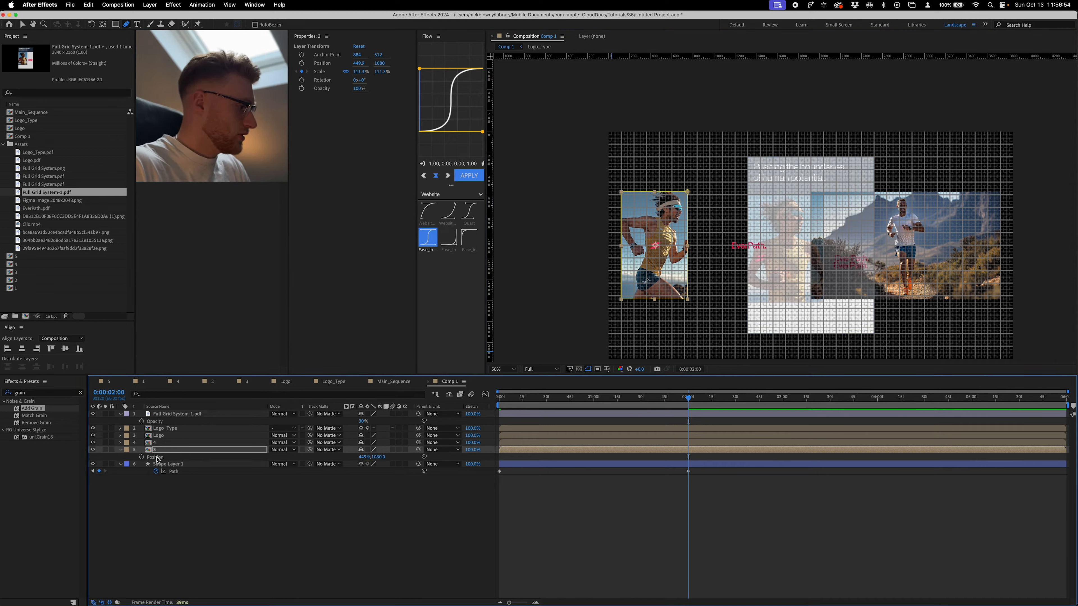
{"action": "left_click", "coordinate": [141, 458]}
{"action": "left_click", "coordinate": [168, 394]}
{"action": "type", "text": "mask"}
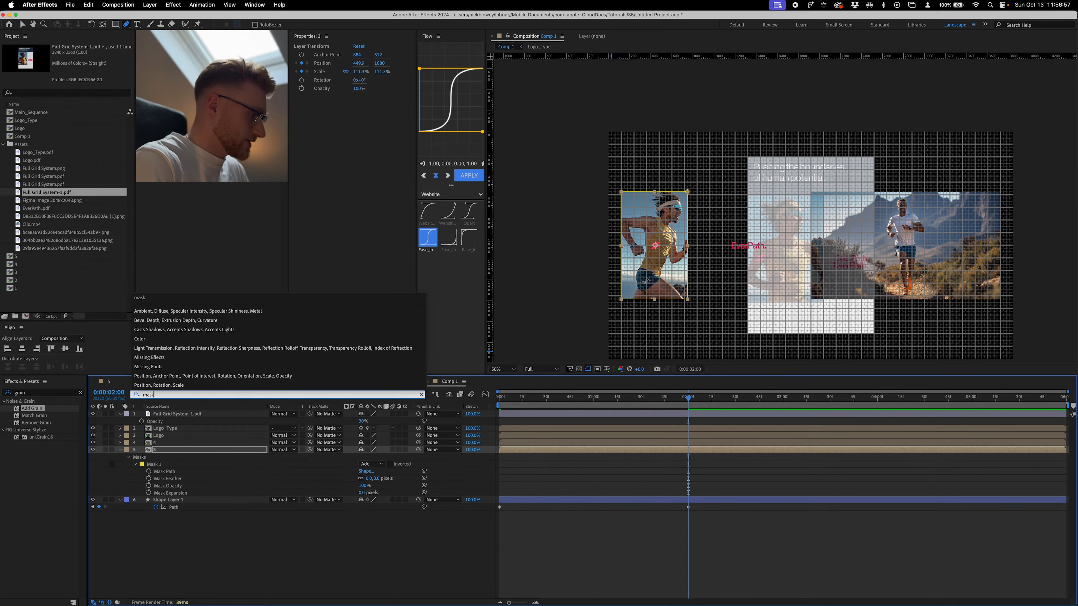
{"action": "left_click", "coordinate": [148, 471]}
- Move the Mask Path, Position and Scale keyframes of runner layer 3 to 0:00:00:00
{"action": "key", "text": "u"}
{"action": "left_click_drag", "start_coordinate": [703, 453], "coordinate": [500, 464]}
{"action": "left_click", "coordinate": [531, 499]}
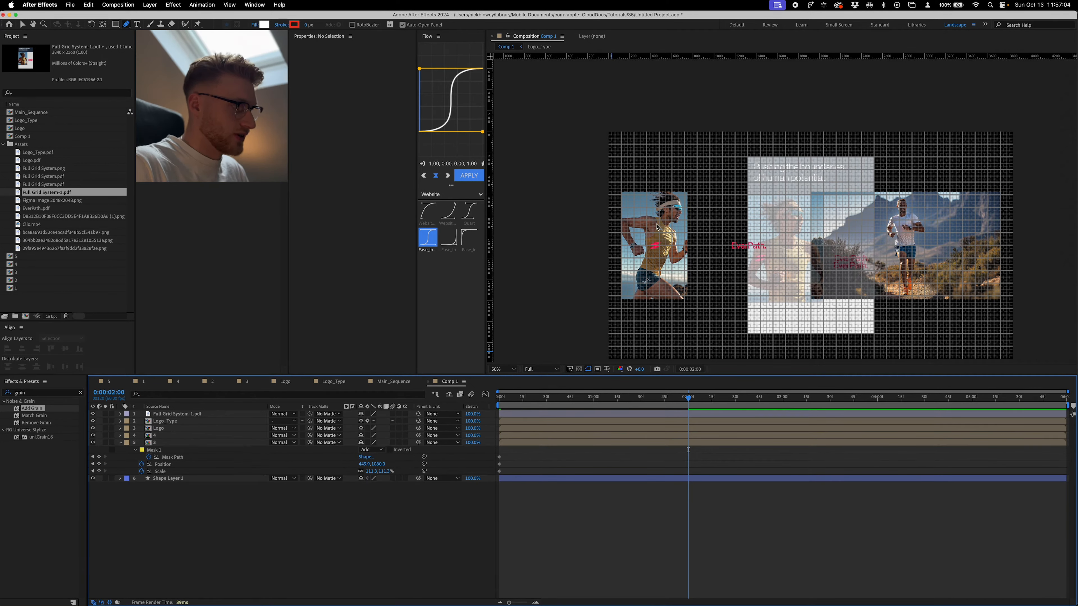
- At 0:00:02:00, move runner layer 3 horizontally to the white rectangle's left edge and enlarge it to about 196.3%
{"action": "key", "text": "v"}
{"action": "left_click", "coordinate": [657, 246]}
{"action": "left_click_drag", "start_coordinate": [657, 247], "coordinate": [747, 248]}
{"action": "key", "text": "period"}
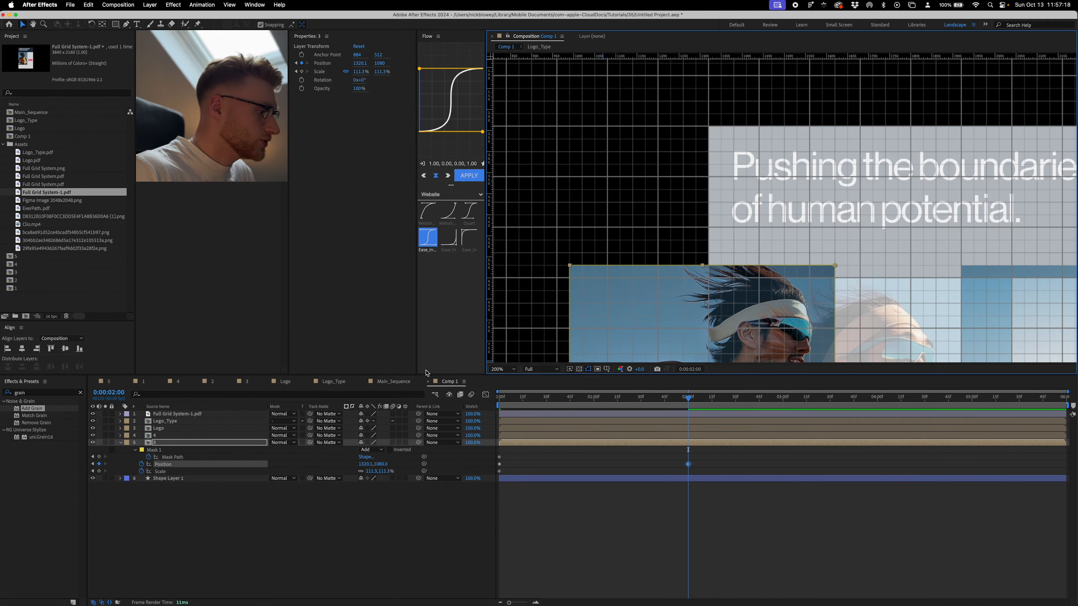
{"action": "left_click_drag", "start_coordinate": [383, 472], "coordinate": [652, 401]}
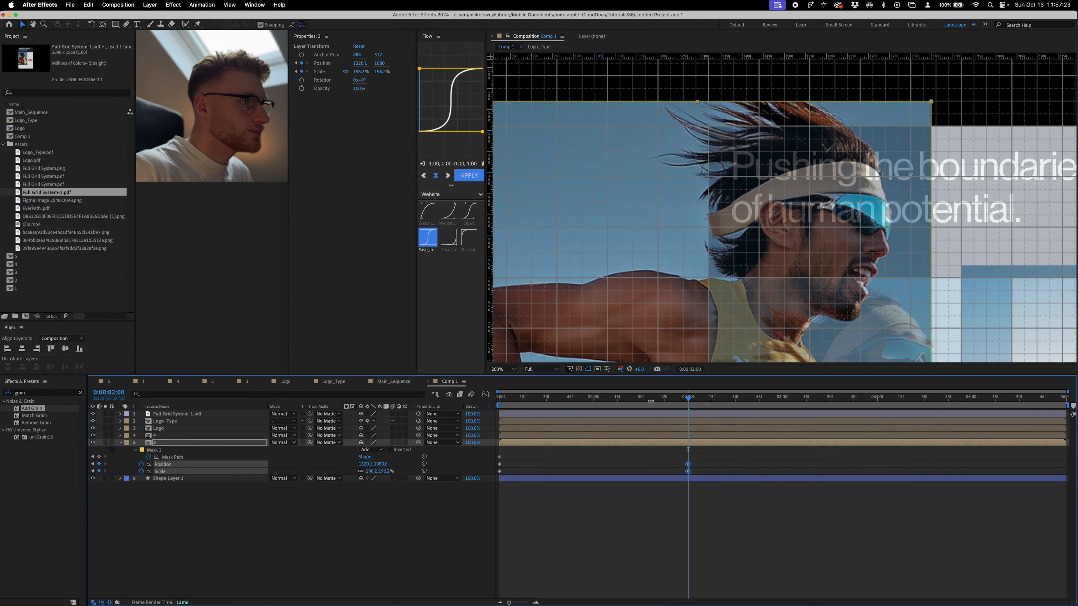
- Collapse the mask of runner layer 3 onto the white rectangle's left edge at 0:00:02:00, matching the rectangle's upper and lower corners
{"action": "key", "text": "g"}
{"action": "left_click", "coordinate": [932, 105]}
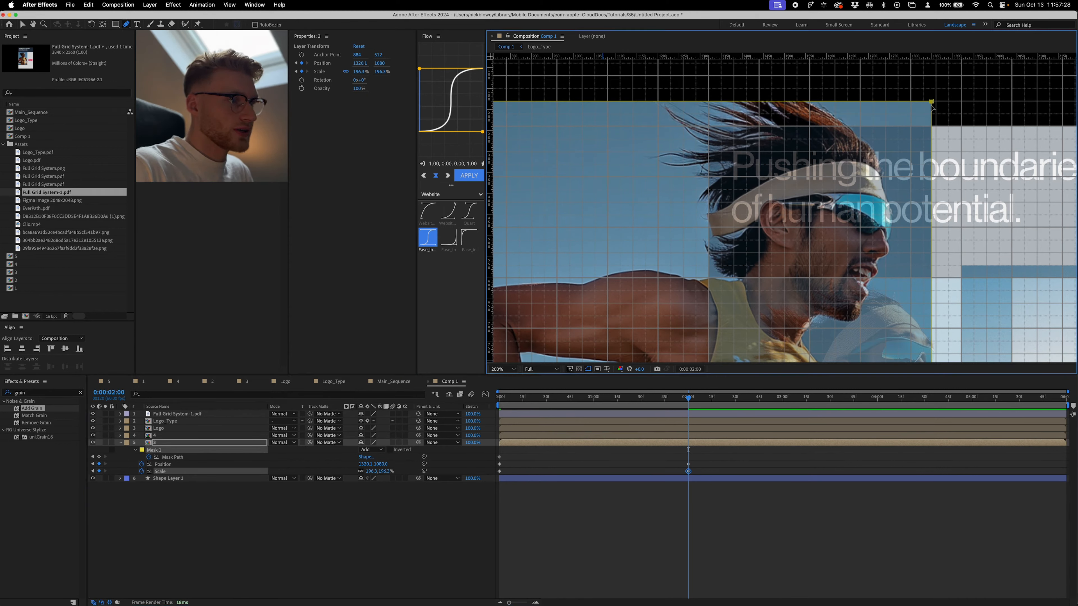
{"action": "key", "text": "v"}
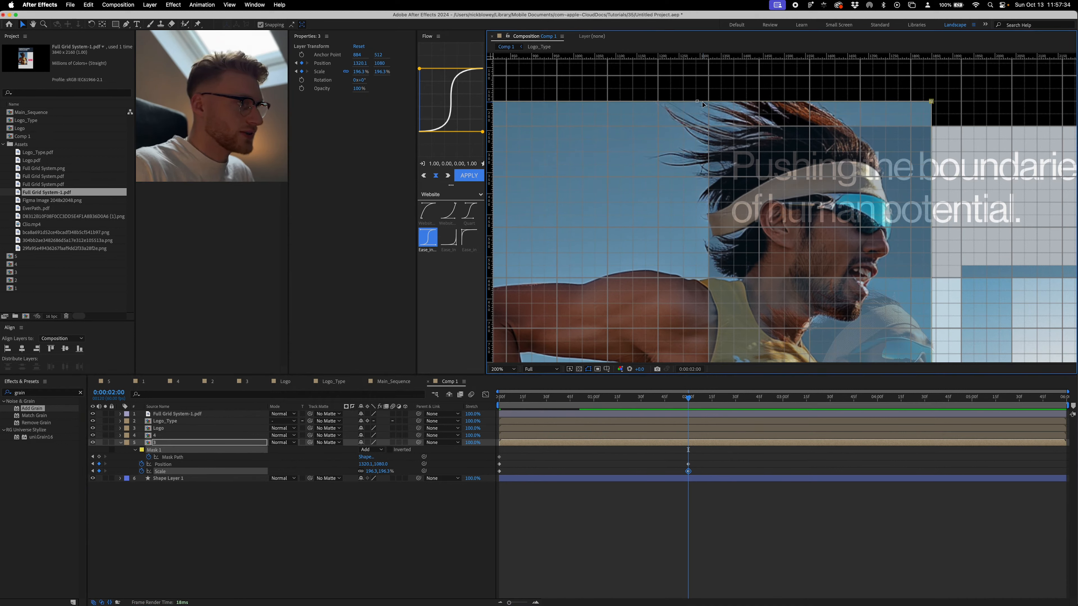
{"action": "left_click_drag", "start_coordinate": [698, 102], "coordinate": [697, 128]}
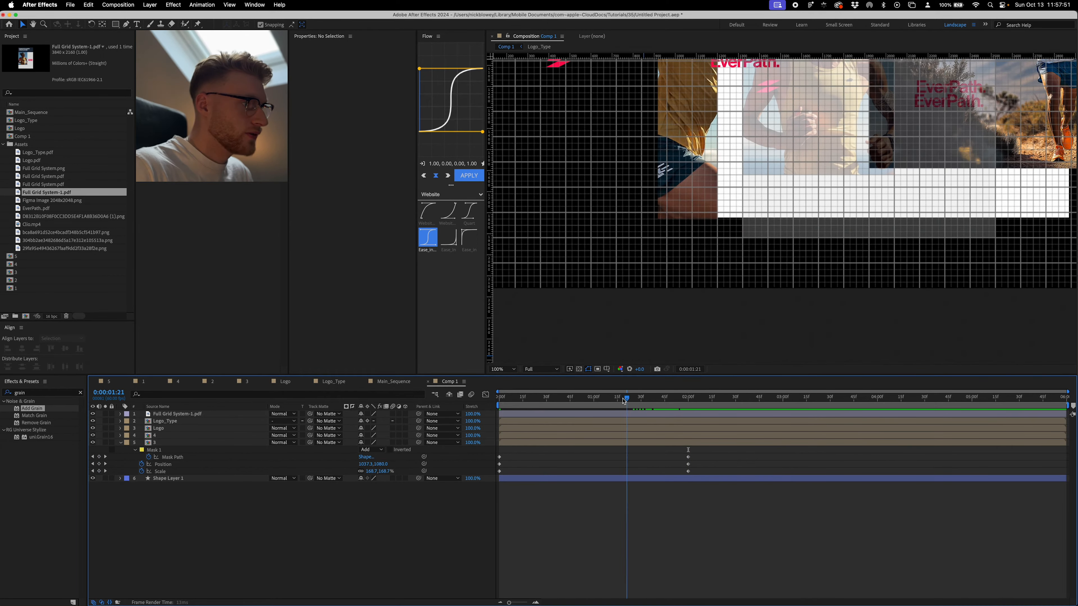
{"action": "left_click_drag", "start_coordinate": [607, 402], "coordinate": [540, 402]}
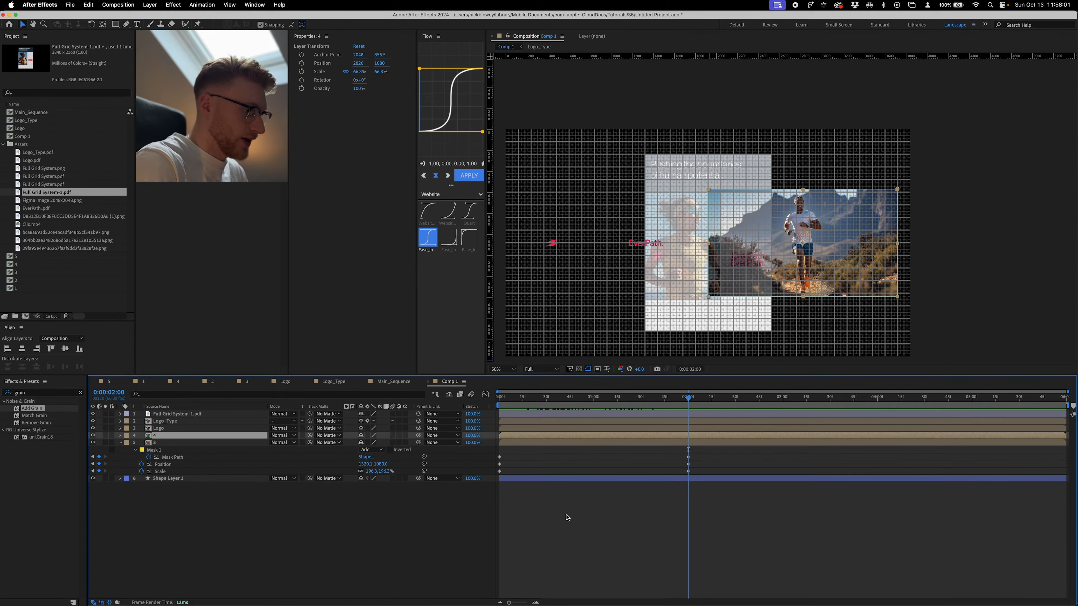
- Add Position, Scale and Mask Path keyframes to mountain runner layer 4 and move them to 0:00:00:00
{"action": "key", "text": "alt+shift+p"}
{"action": "key", "text": "alt+shift+s"}
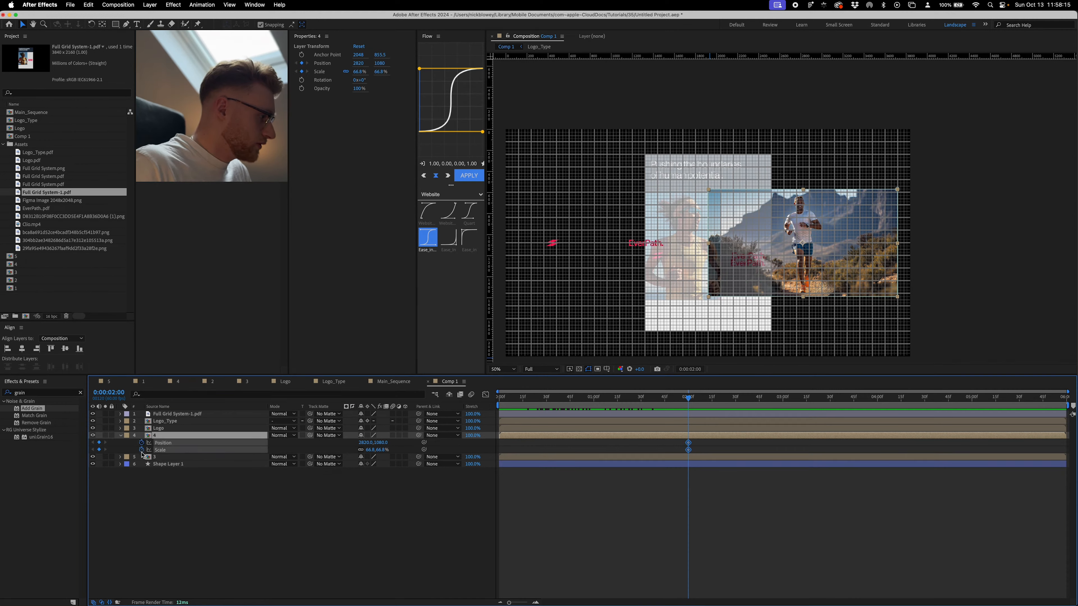
{"action": "key", "text": "u"}
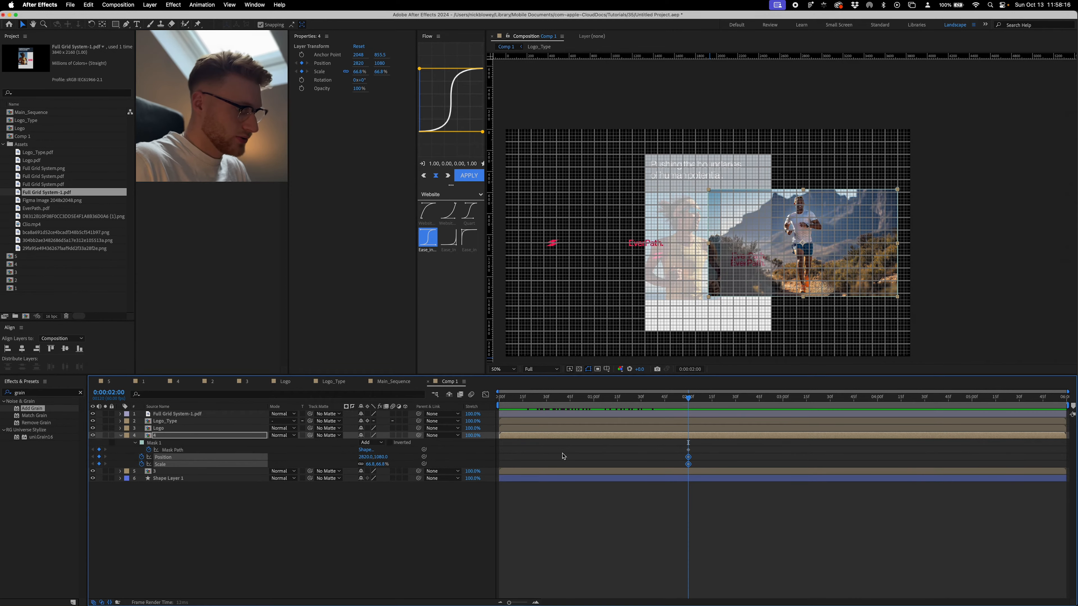
{"action": "left_click_drag", "start_coordinate": [697, 447], "coordinate": [500, 457]}
{"action": "left_click", "coordinate": [560, 457]}
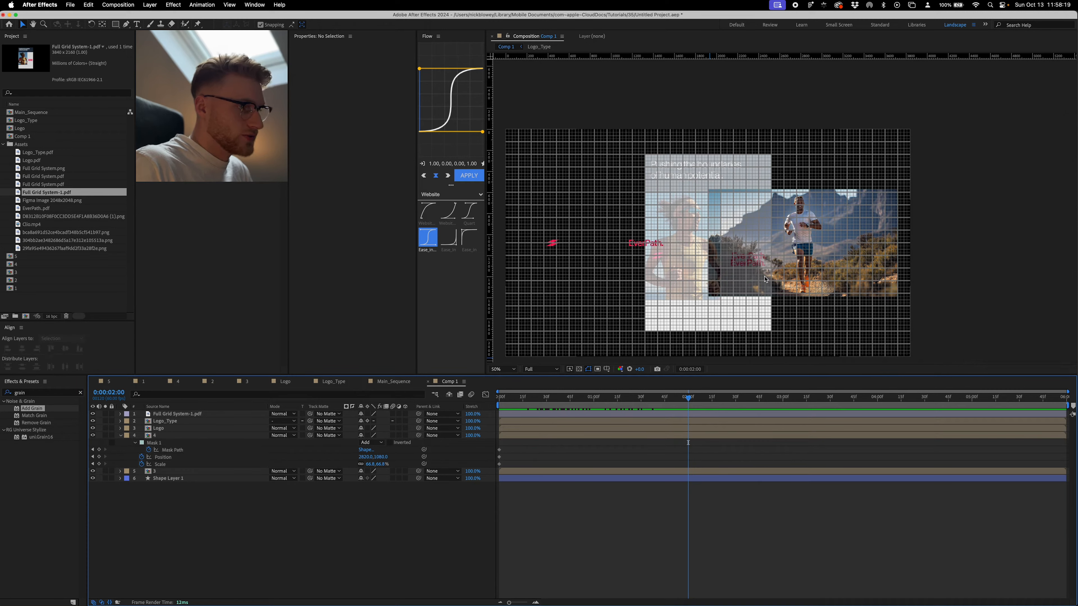
- At 0:00:02:00, move layer 4 to the white rectangle's right edge, scaled to about 117.9%, with its mask collapsed onto that edge
{"action": "left_click", "coordinate": [719, 436]}
{"action": "key", "text": "period"}
{"action": "mouse_move", "coordinate": [679, 399]}
{"action": "left_mouse_down"}
{"action": "mouse_move", "coordinate": [659, 411]}
{"action": "mouse_move", "coordinate": [472, 423]}
{"action": "mouse_move", "coordinate": [688, 414]}
{"action": "left_mouse_up"}
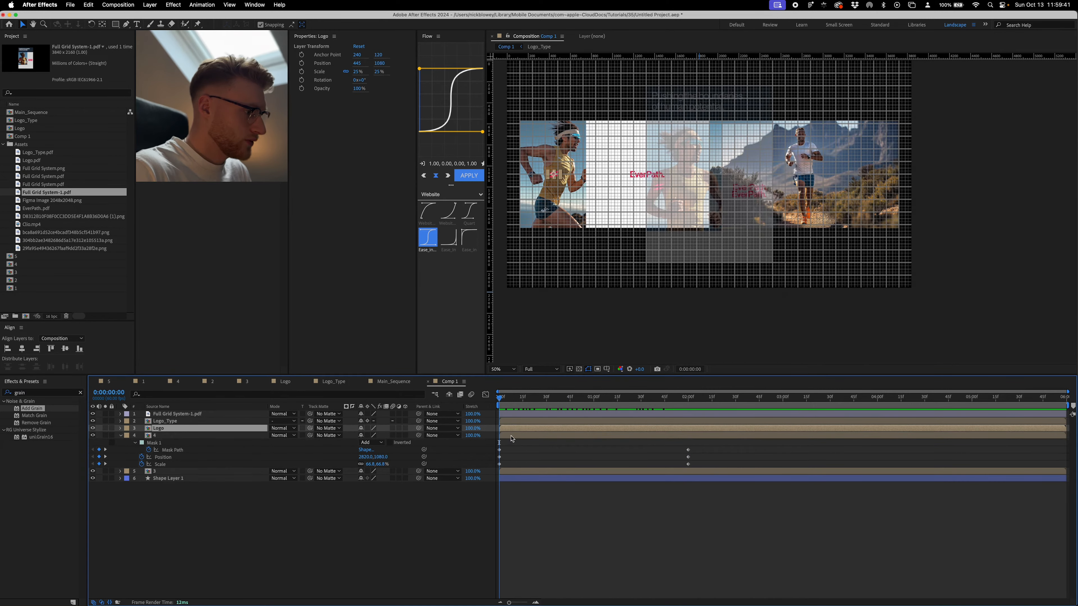
- Add Position keyframes to the Logo_Type and Logo layers at 0:00:00:00
{"action": "left_click", "coordinate": [515, 425], "text": "shift"}
{"action": "key", "text": "p"}
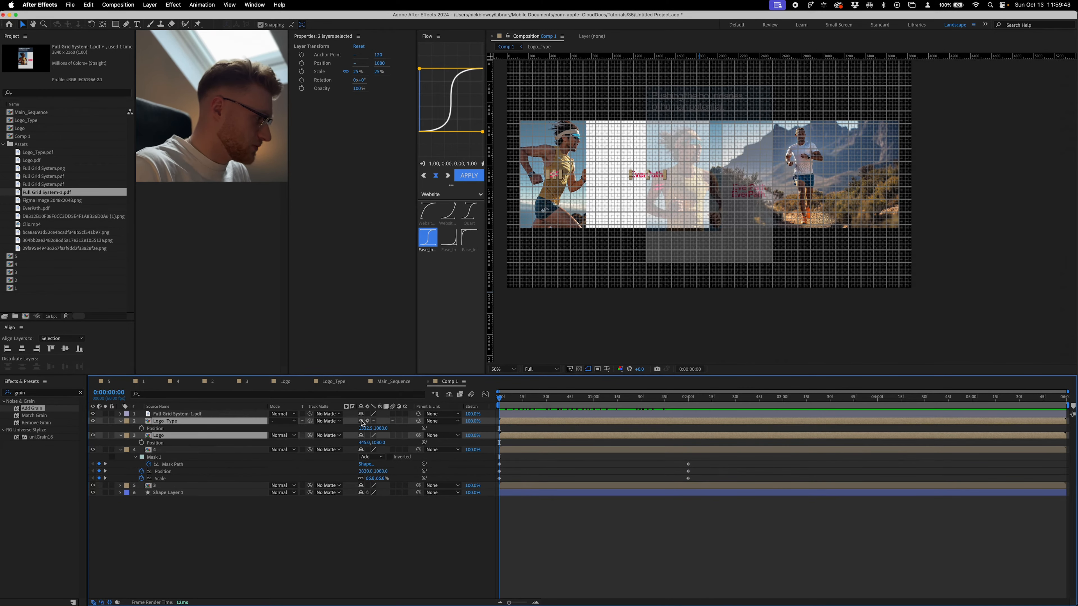
{"action": "key", "text": "alt+shift+p"}
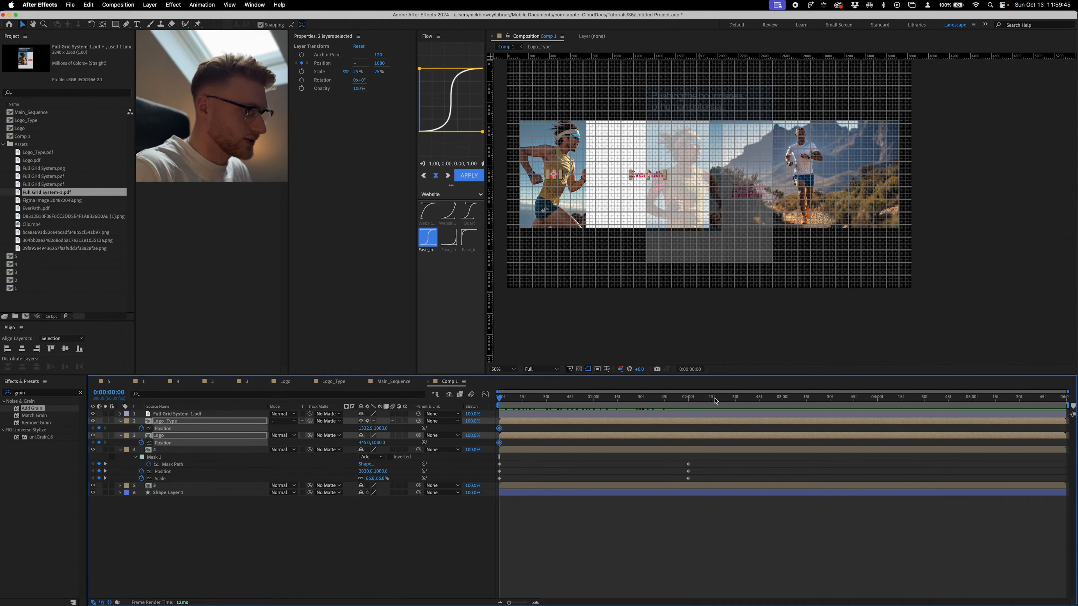
- At 0:00:02:00, move the EverPath wordmark horizontally into the tall panel's right column, to about X 2310
{"action": "left_click", "coordinate": [688, 397]}
{"action": "scroll", "coordinate": [629, 177], "scroll_direction": "up", "scroll_amount": 2}
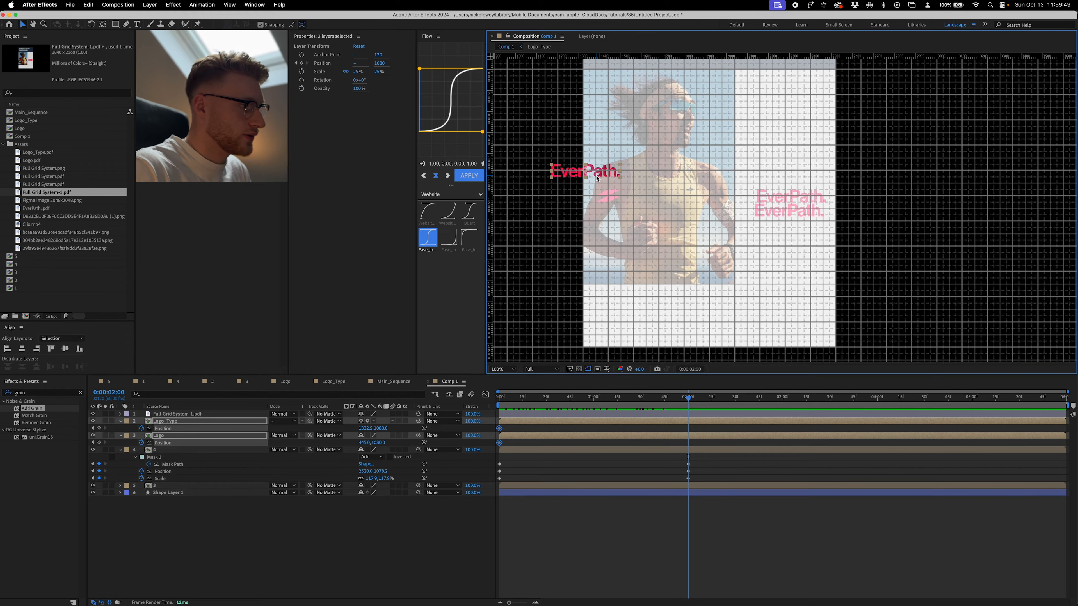
{"action": "left_click", "coordinate": [567, 192]}
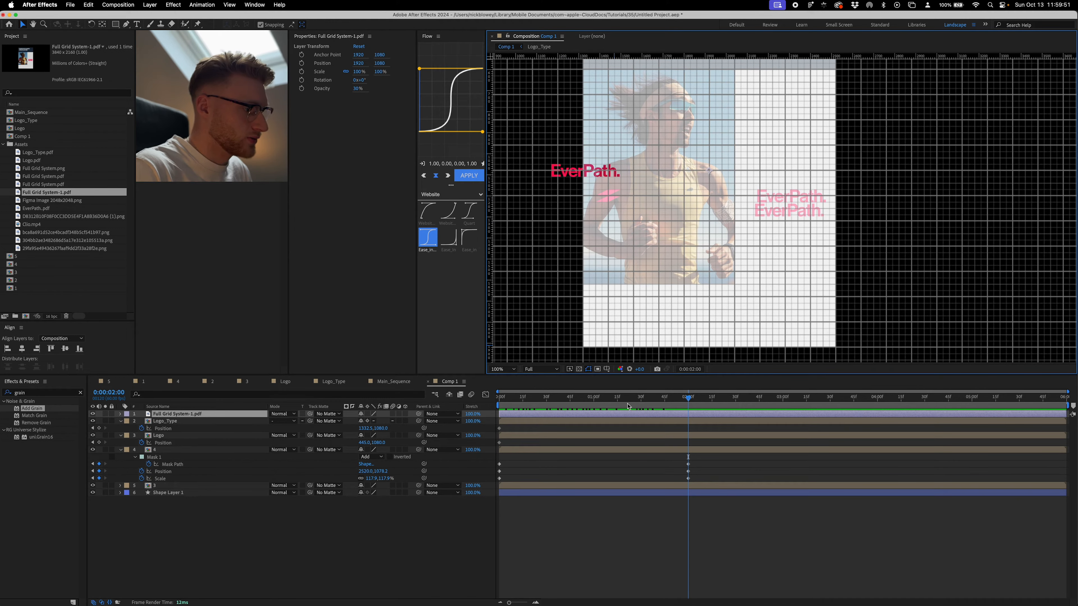
{"action": "left_click_drag", "start_coordinate": [576, 174], "coordinate": [776, 185]}
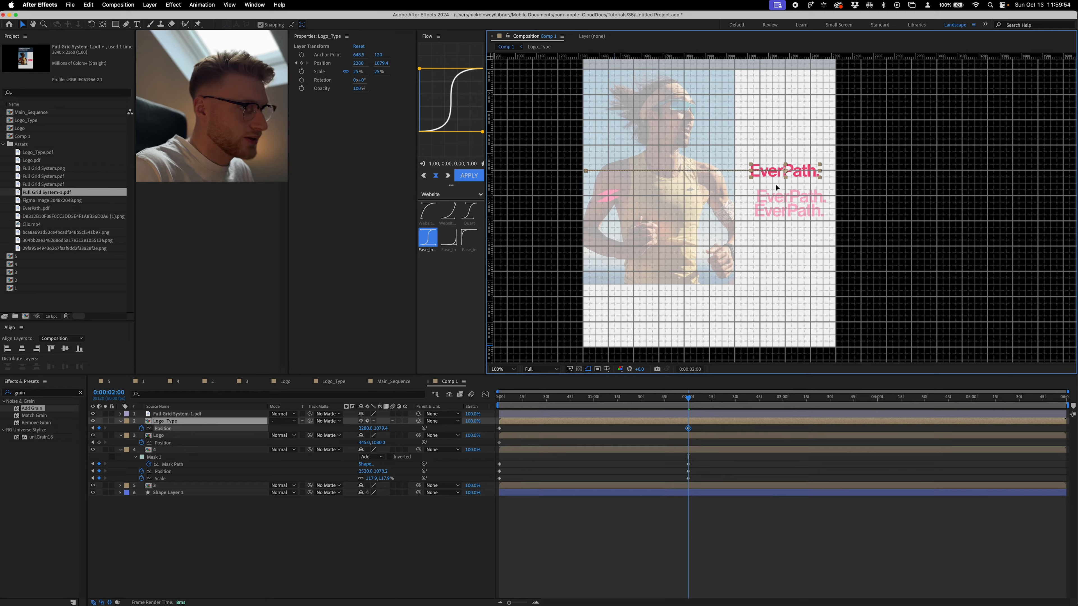
{"action": "left_click_drag", "start_coordinate": [776, 185], "coordinate": [783, 185]}
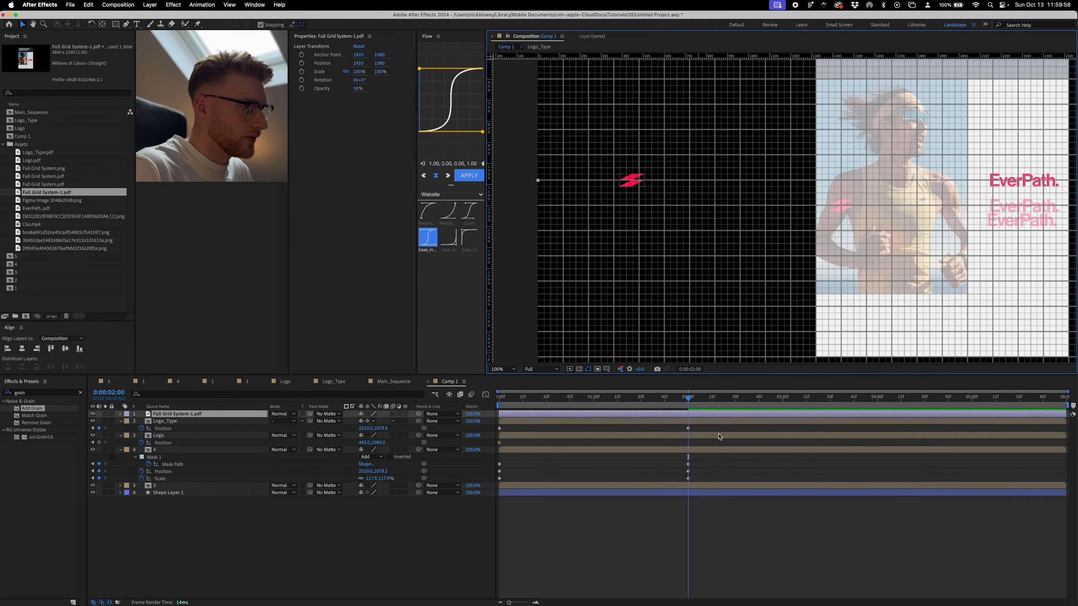
{"action": "left_click", "coordinate": [722, 522]}
- Lock the reference overlay layer and move the Logo icon horizontally to the tall panel's left column, at 1440, 1080
{"action": "left_click", "coordinate": [632, 187]}
{"action": "left_click", "coordinate": [112, 414]}
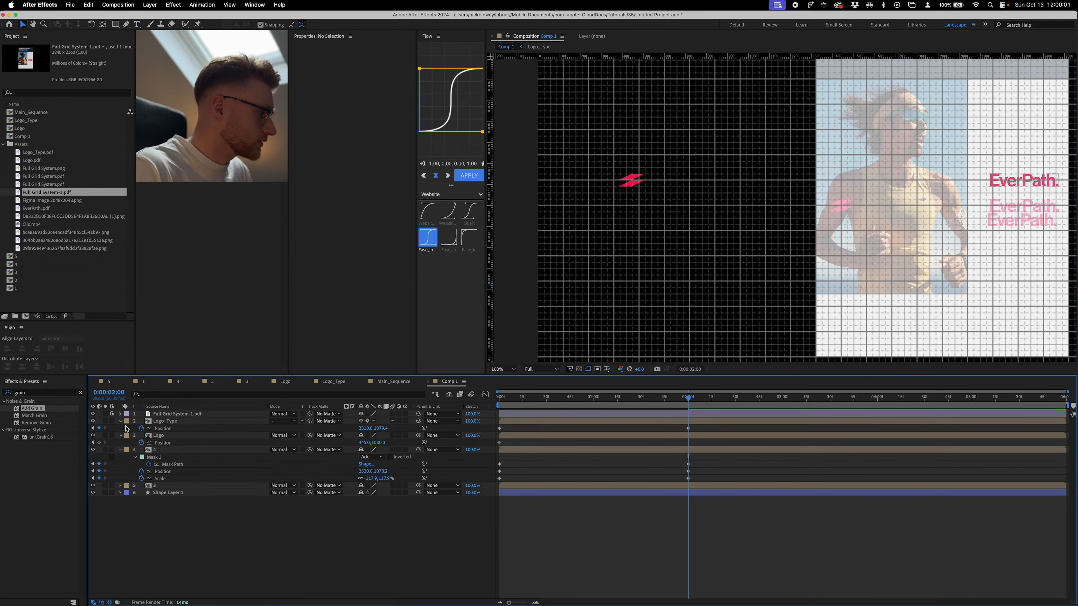
{"action": "left_click", "coordinate": [163, 437]}
{"action": "left_click_drag", "start_coordinate": [632, 181], "coordinate": [843, 182]}
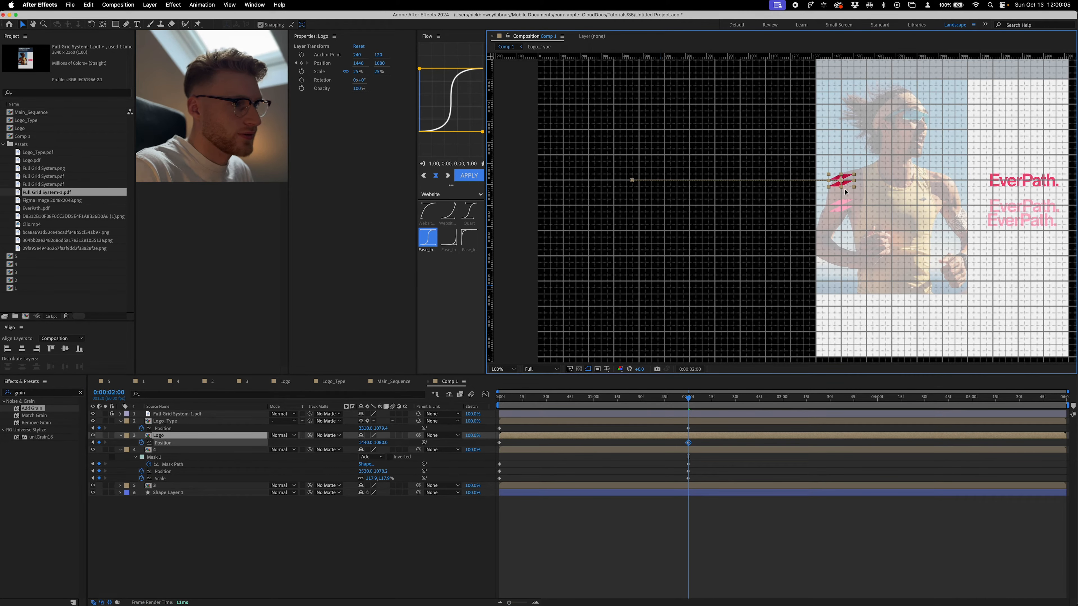
{"action": "left_click_drag", "start_coordinate": [845, 192], "coordinate": [664, 206]}
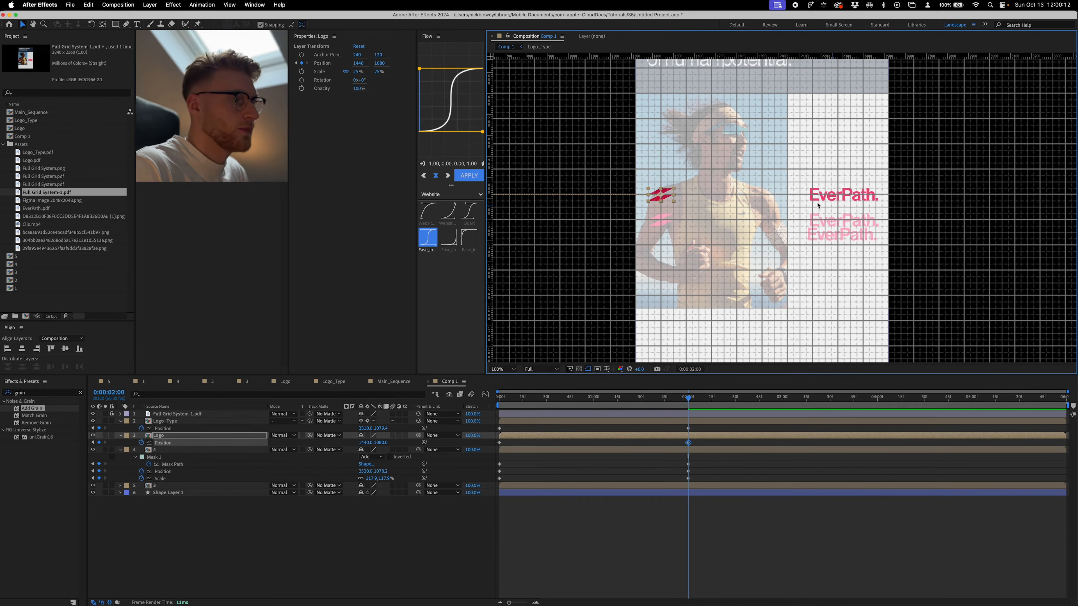
{"action": "scroll", "coordinate": [806, 119], "scroll_direction": "down", "scroll_amount": 2}
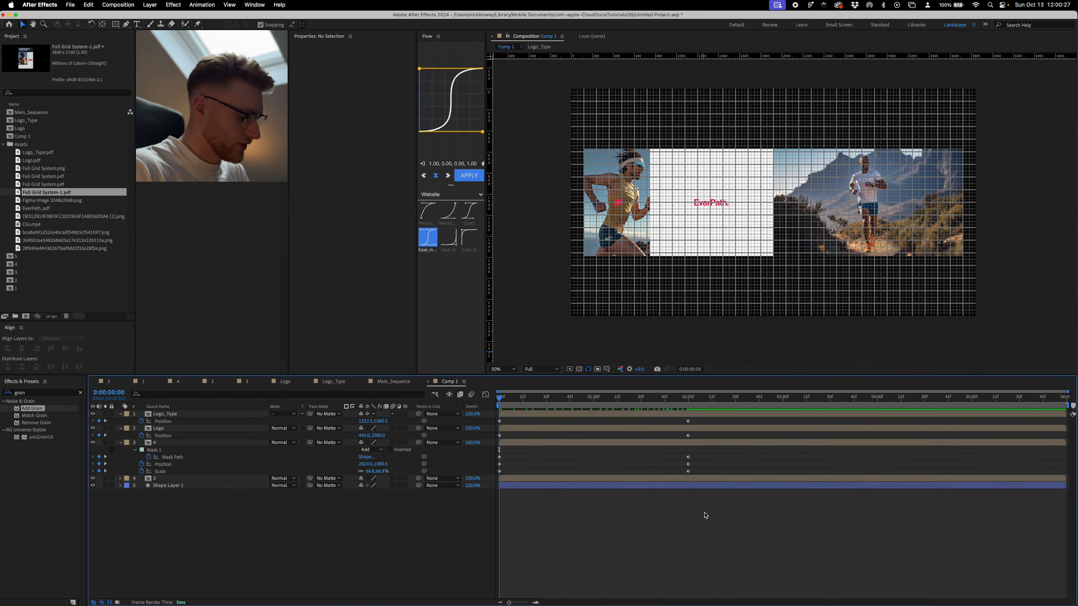
- Reveal the keyframes of all animated layers and apply Easy Ease to them
{"action": "key", "text": "u"}
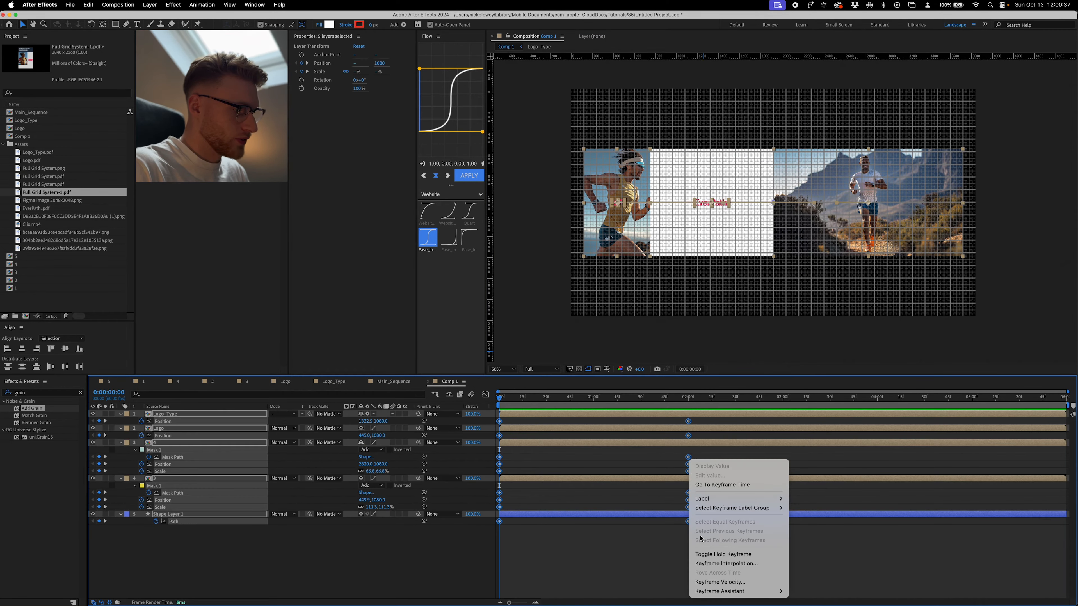
{"action": "mouse_move", "coordinate": [743, 592]}
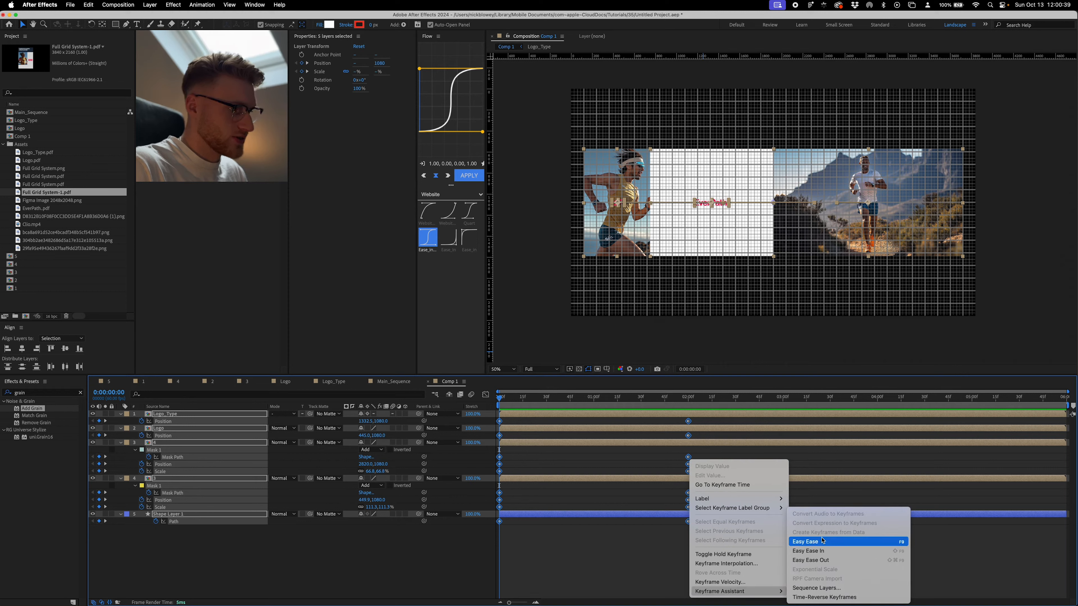
{"action": "left_click", "coordinate": [805, 542]}
- Reshape the speed curves of all keyframes in the graph editor into a sharp peak midway between start and end
{"action": "left_click", "coordinate": [485, 394]}
{"action": "left_click_drag", "start_coordinate": [728, 537], "coordinate": [594, 574]}
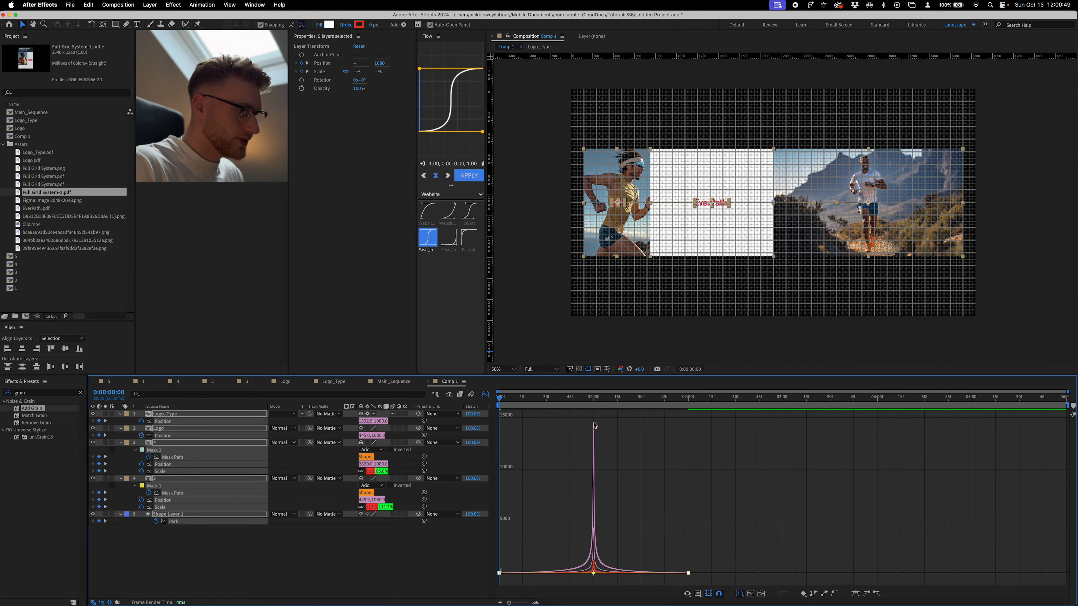
{"action": "mouse_move", "coordinate": [594, 430]}
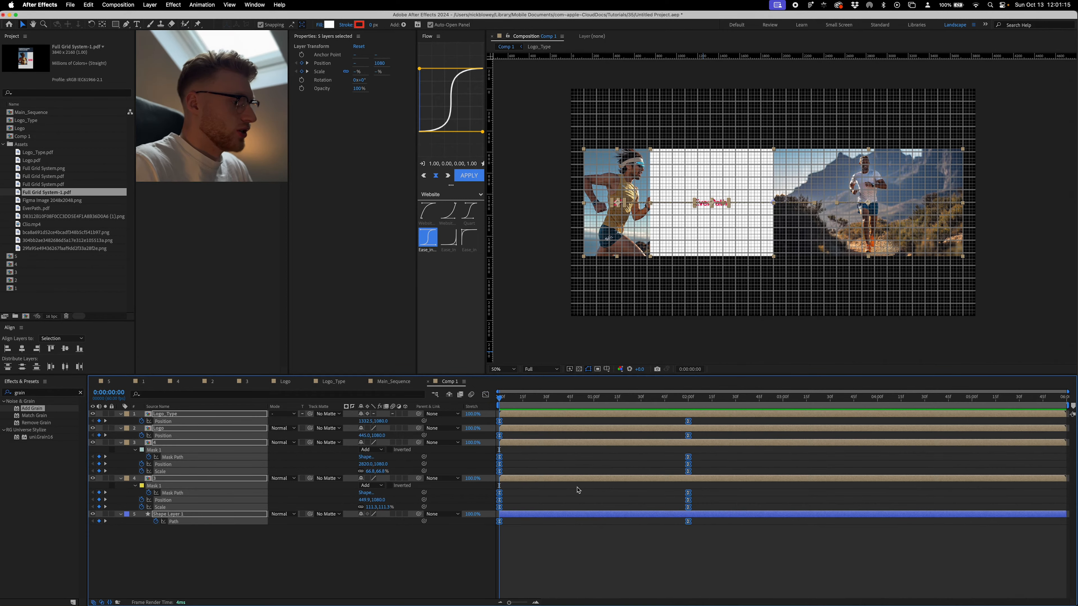
{"action": "left_click", "coordinate": [513, 539]}
- Fit the composition in the viewer and preview the banner-to-tall-panel animation
{"action": "left_click", "coordinate": [505, 368]}
{"action": "left_click", "coordinate": [501, 378]}
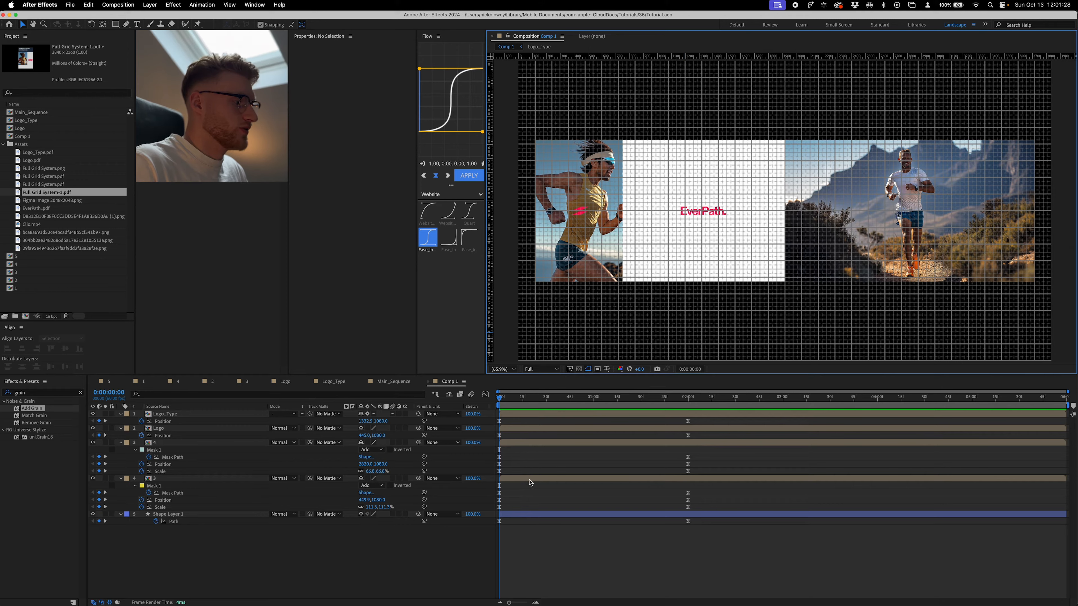
{"action": "key", "text": "super+apostrophe"}
{"action": "key", "text": "space"}
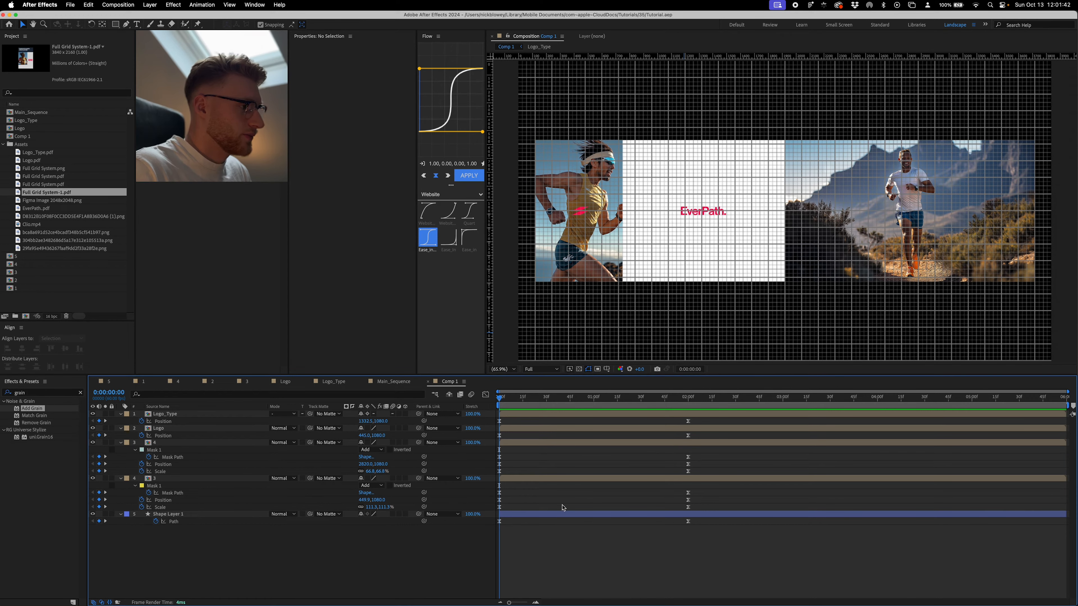
- At 0:00:02:00, add Full Grid System-1.pdf as the topmost layer of Comp 1 and set its opacity to 30%
{"action": "left_click_drag", "start_coordinate": [645, 398], "coordinate": [692, 405]}
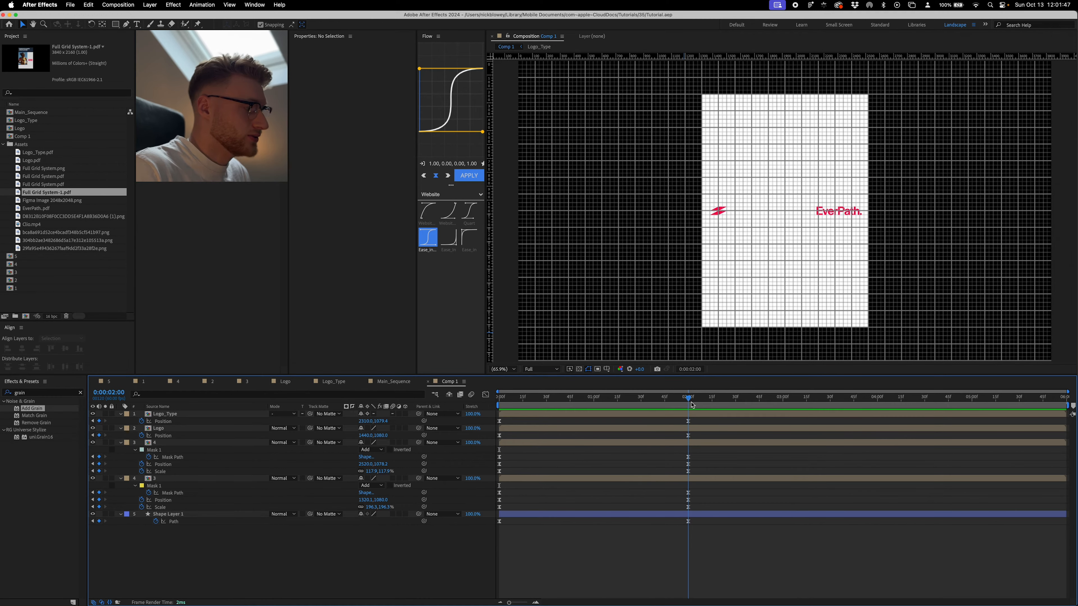
{"action": "left_click_drag", "start_coordinate": [42, 197], "coordinate": [373, 429]}
{"action": "left_click", "coordinate": [364, 422]}
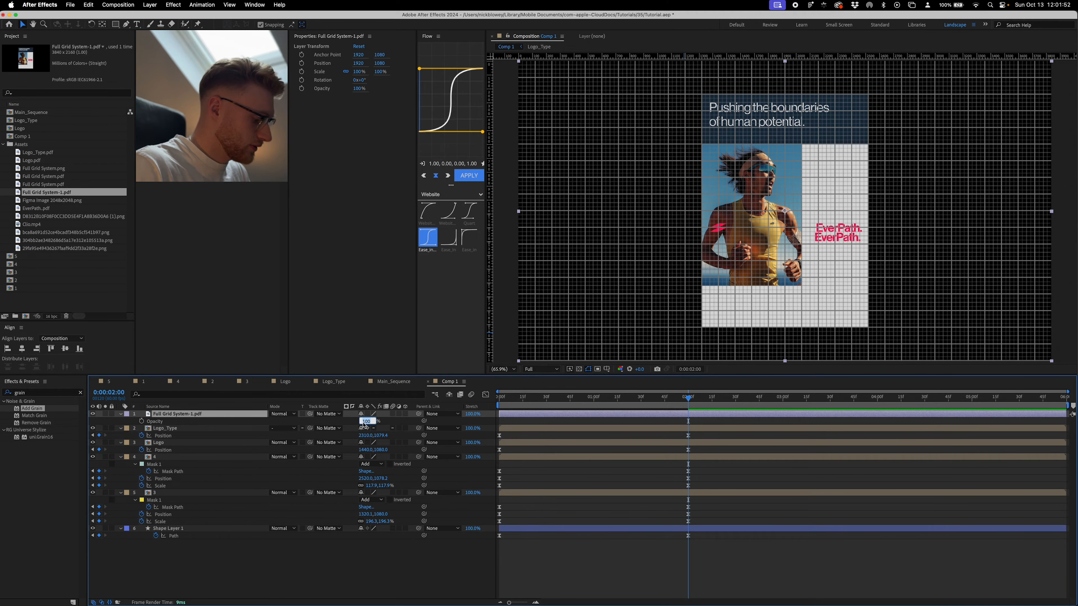
{"action": "type", "text": "30"}
{"action": "key", "text": "Return"}
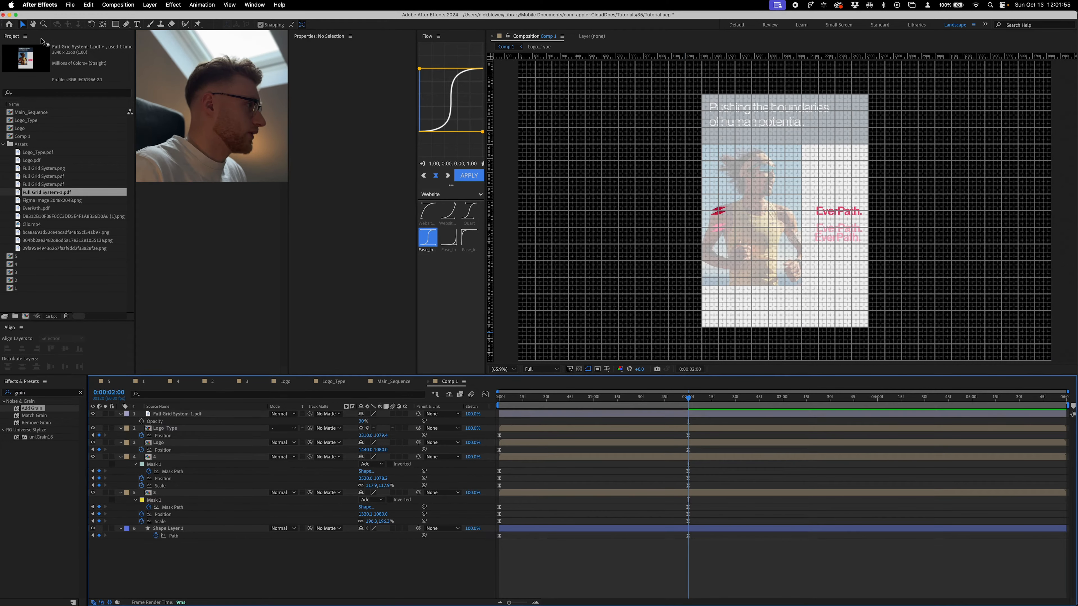
- Draw a rectangle with the Rectangle tool covering the reference's headline band across the upper part of the tall panel
{"action": "left_click", "coordinate": [115, 24]}
{"action": "left_click_drag", "start_coordinate": [701, 94], "coordinate": [870, 144]}
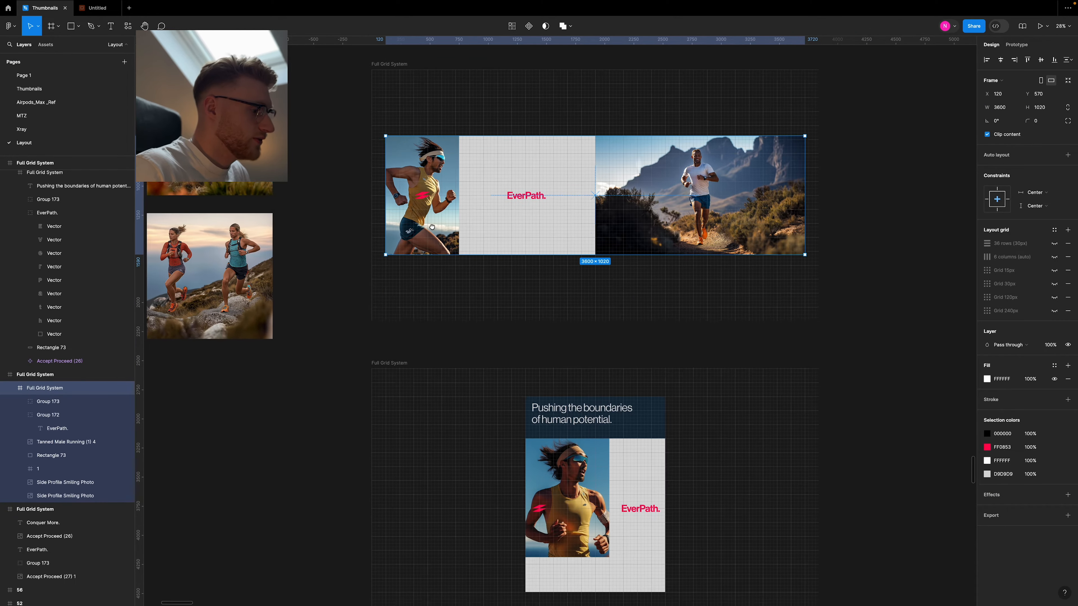
- Copy the headline band's fill colour 142A3C from the Figma layout and apply it to the new rectangle's fill in After Effects
{"action": "left_click", "coordinate": [655, 396]}
{"action": "left_click", "coordinate": [655, 396]}
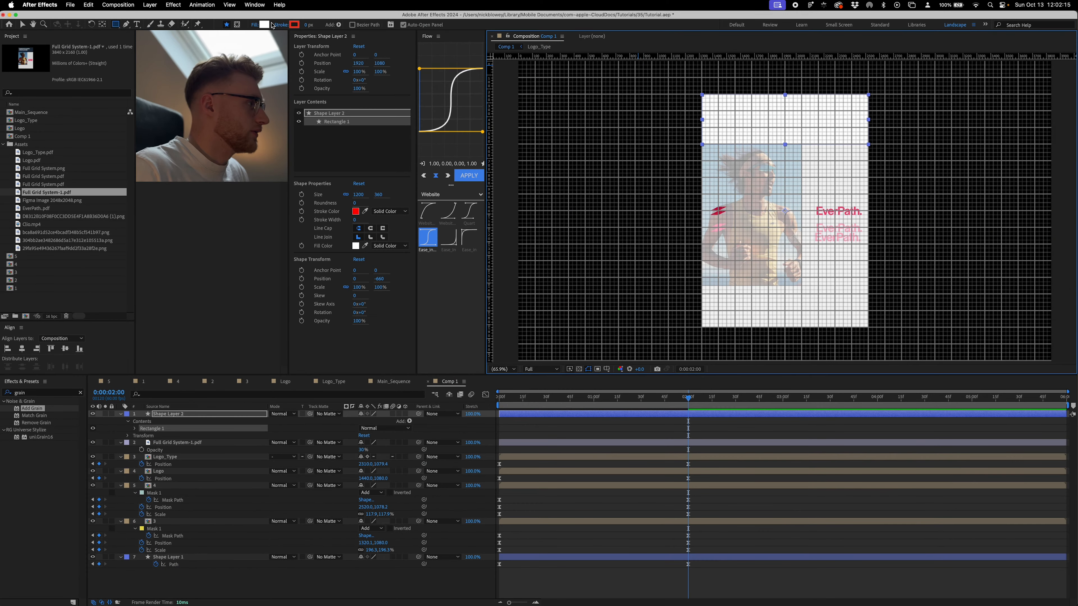
{"action": "left_click", "coordinate": [264, 25]}
{"action": "key", "text": "super+v"}
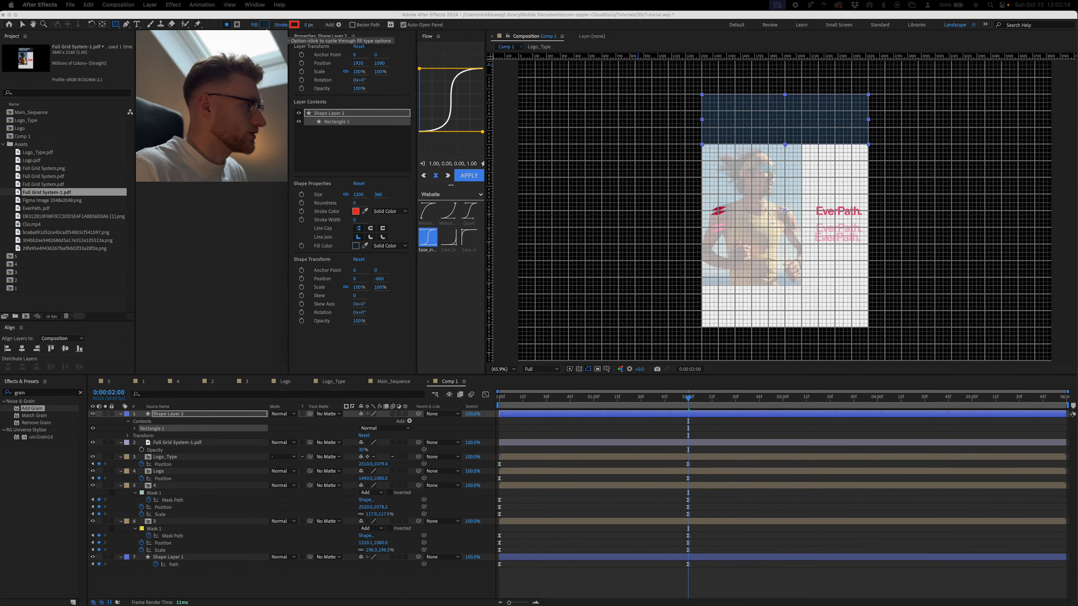
- Convert Shape Layer 2's rectangle path to a Bezier path and keyframe it at 0:00:02:00
{"action": "left_click", "coordinate": [136, 429]}
{"action": "key", "text": "F2"}
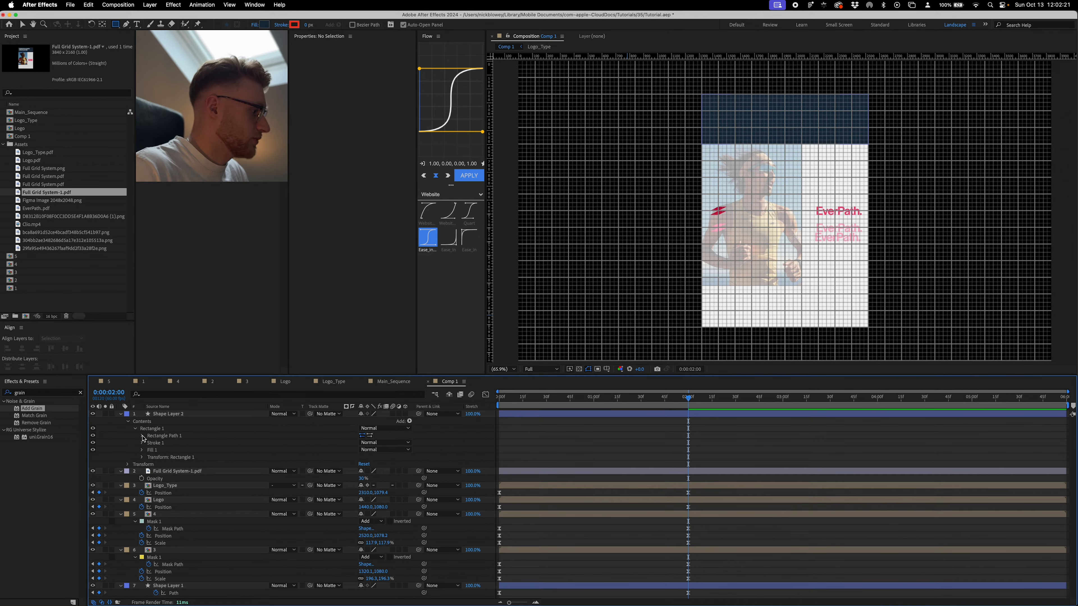
{"action": "right_click", "coordinate": [163, 436]}
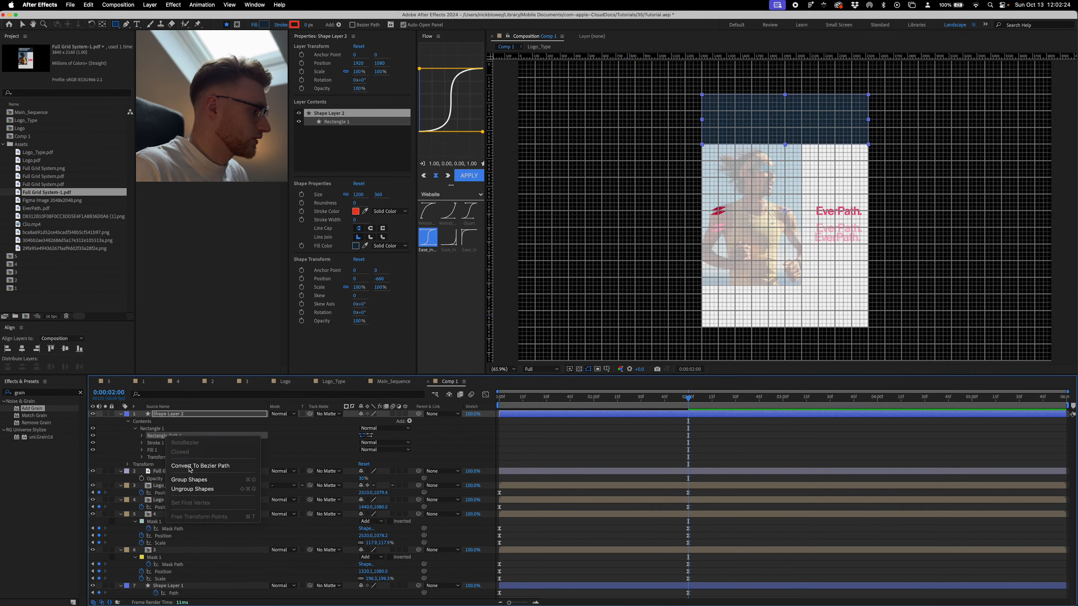
{"action": "left_click", "coordinate": [190, 467]}
{"action": "left_click", "coordinate": [141, 436]}
{"action": "left_click", "coordinate": [155, 443]}
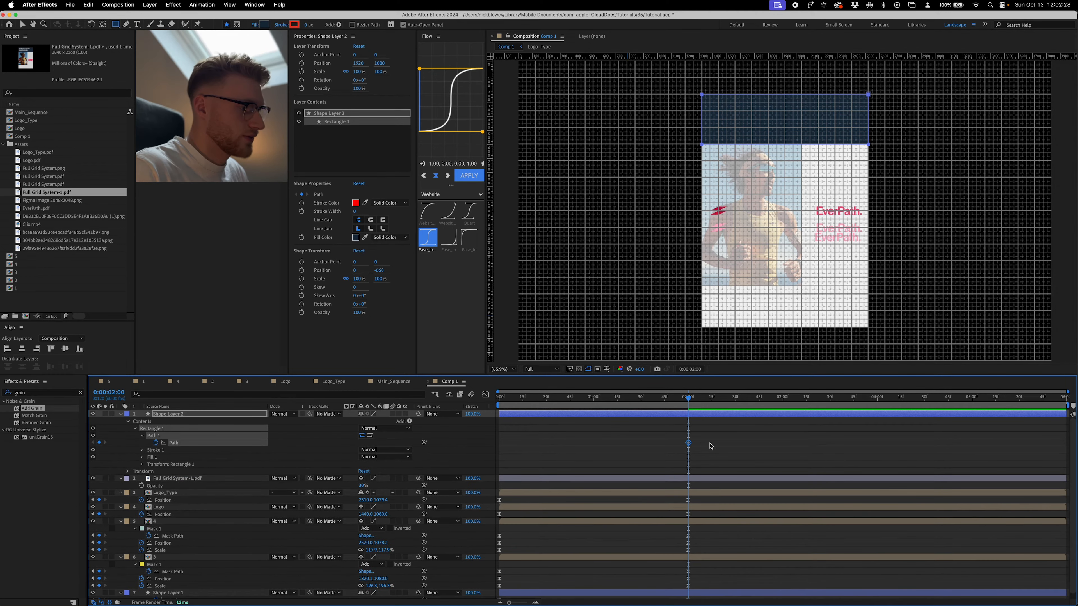
- At 0:00:00:00, move the headline band onto the banner's upper edge and stretch it across the banner's full width
{"action": "left_click_drag", "start_coordinate": [692, 403], "coordinate": [477, 414]}
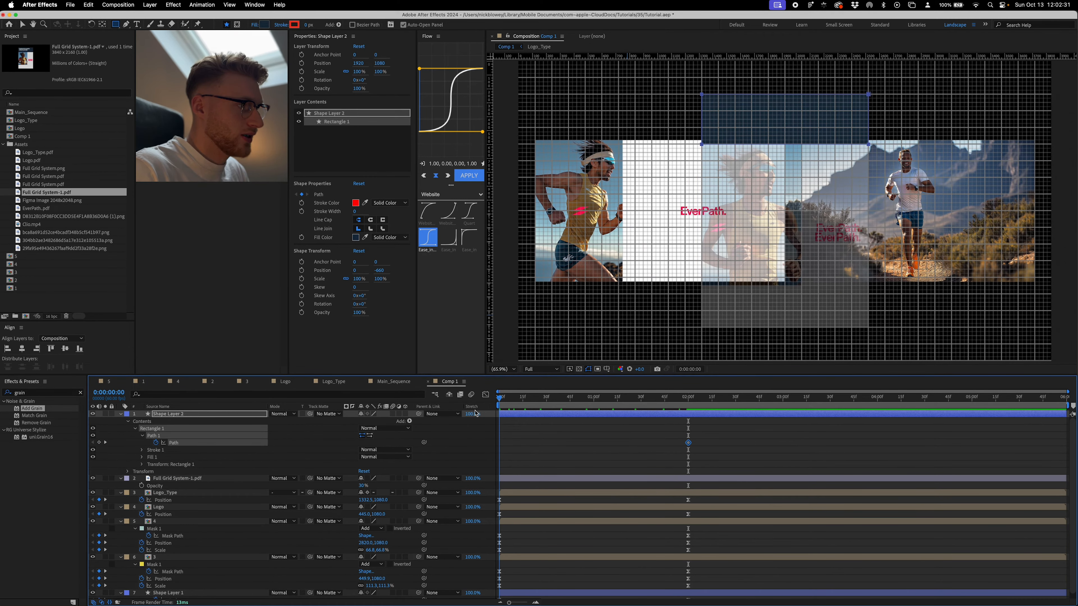
{"action": "key", "text": "v"}
{"action": "left_click_drag", "start_coordinate": [702, 96], "coordinate": [537, 146]}
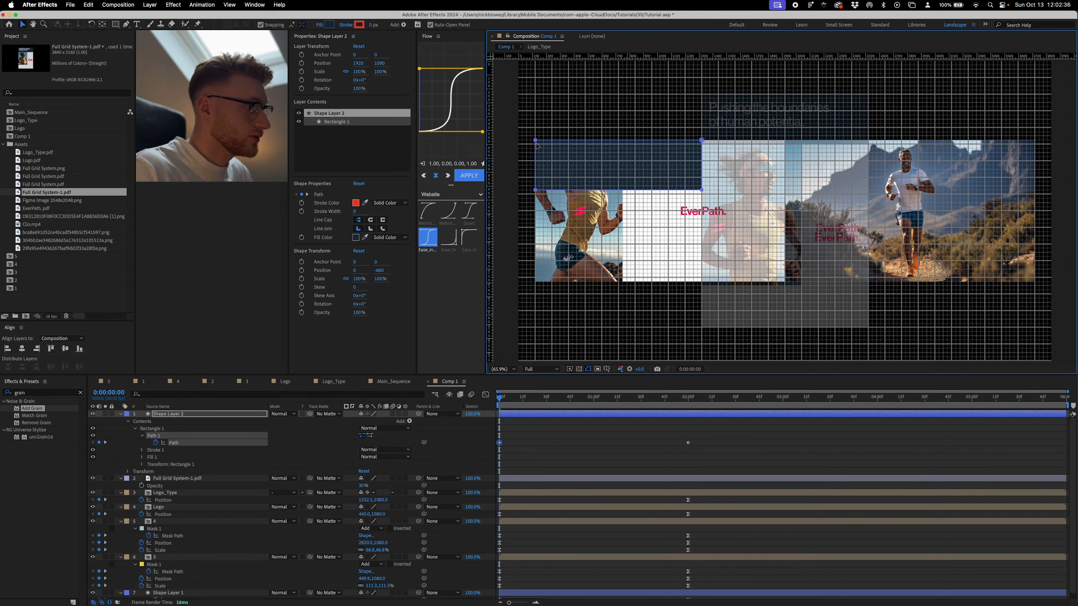
{"action": "left_click", "coordinate": [690, 140]}
{"action": "left_click_drag", "start_coordinate": [702, 165], "coordinate": [1037, 163]}
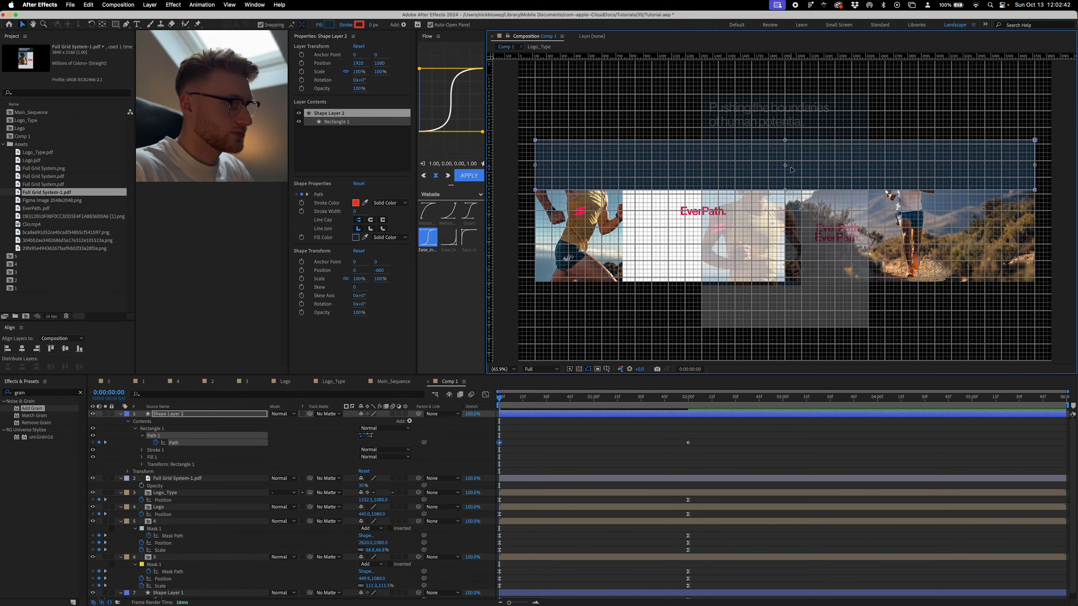
- Preview the band's motion, and apply the 1.00, 0.00, 0.00, 1.00 Flow easing curve to the keyframes of all layers
{"action": "left_click", "coordinate": [578, 435]}
{"action": "key", "text": "space"}
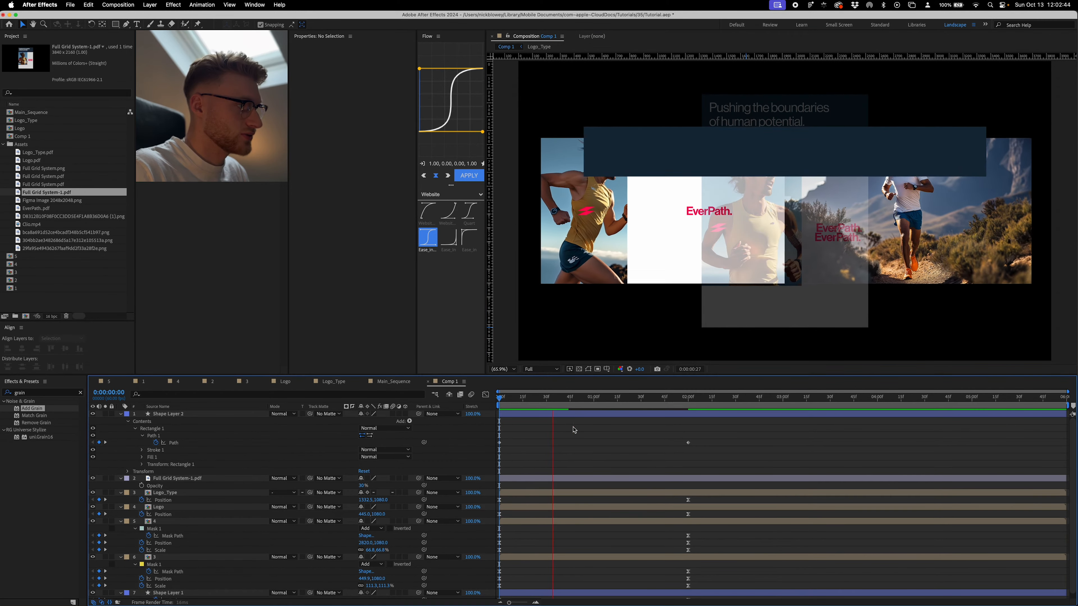
{"action": "key", "text": "space"}
{"action": "left_click_drag", "start_coordinate": [725, 435], "coordinate": [459, 600]}
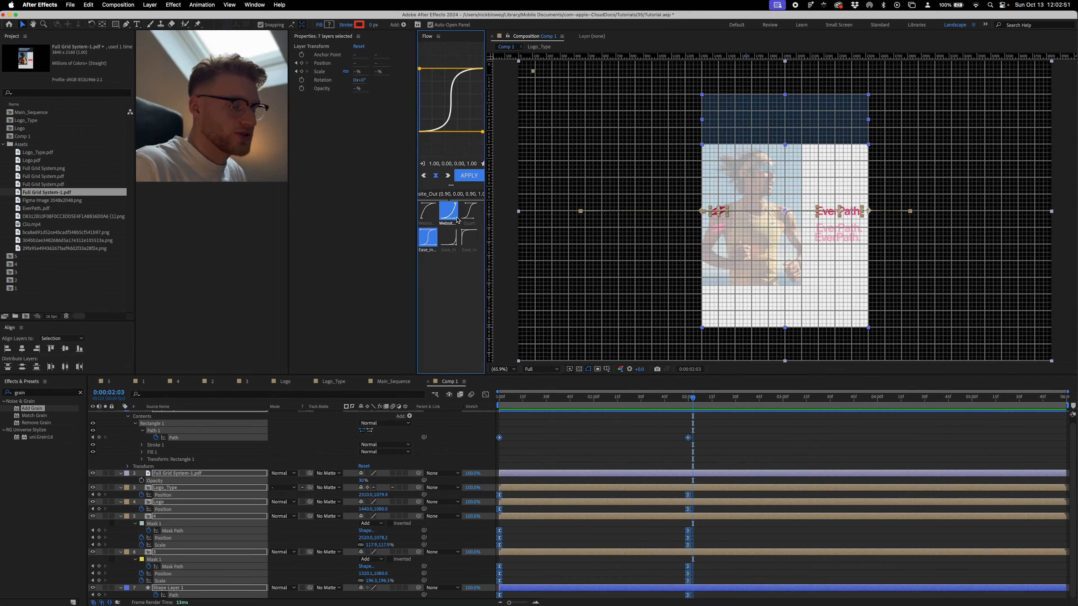
{"action": "left_click", "coordinate": [469, 176]}
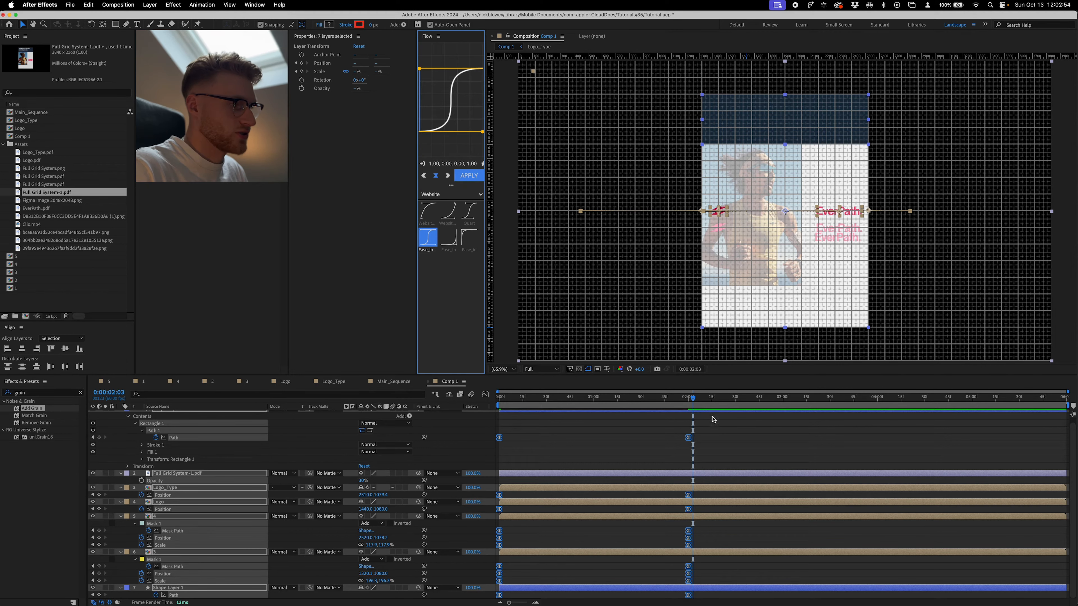
- Preview the easing, then trim Shape Layer 2 to start and the two photo layers to end at 0:00:01:00
{"action": "left_click_drag", "start_coordinate": [684, 399], "coordinate": [466, 429]}
{"action": "left_click", "coordinate": [466, 429]}
{"action": "key", "text": "space"}
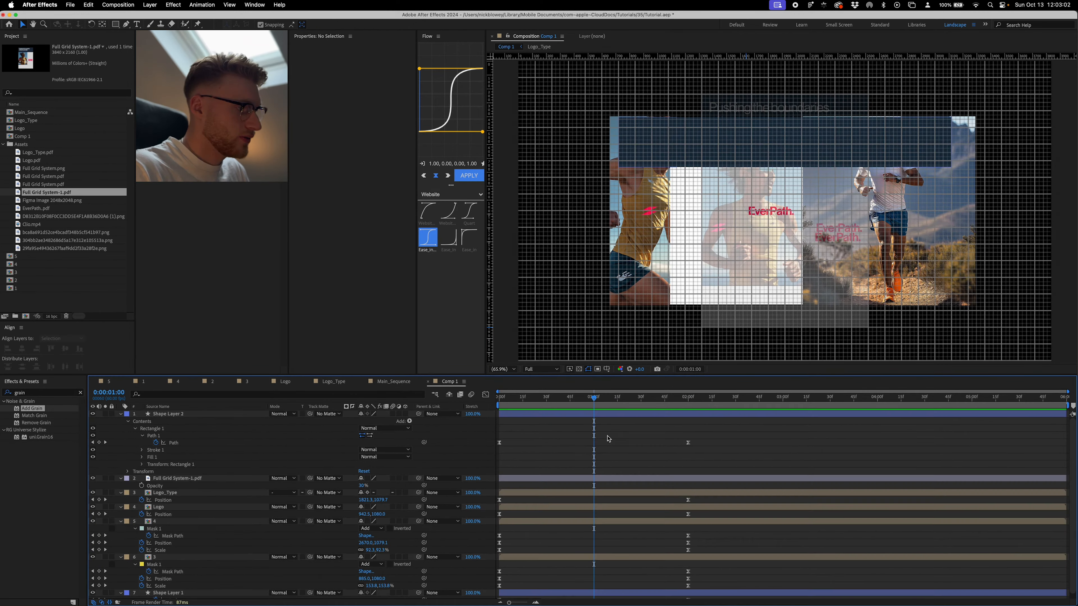
{"action": "left_click", "coordinate": [603, 417]}
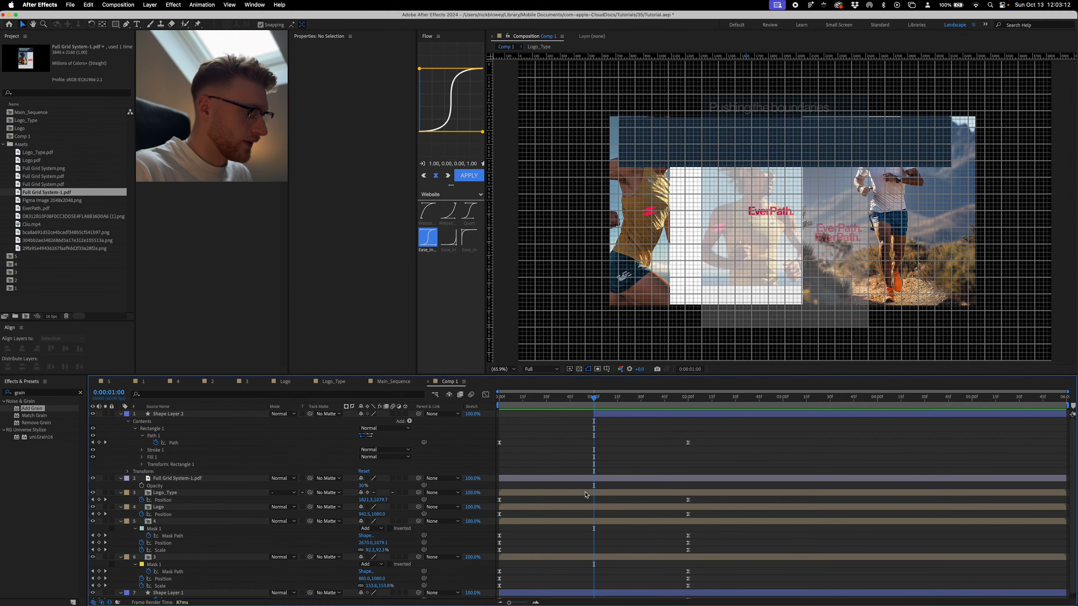
{"action": "left_click", "coordinate": [514, 494]}
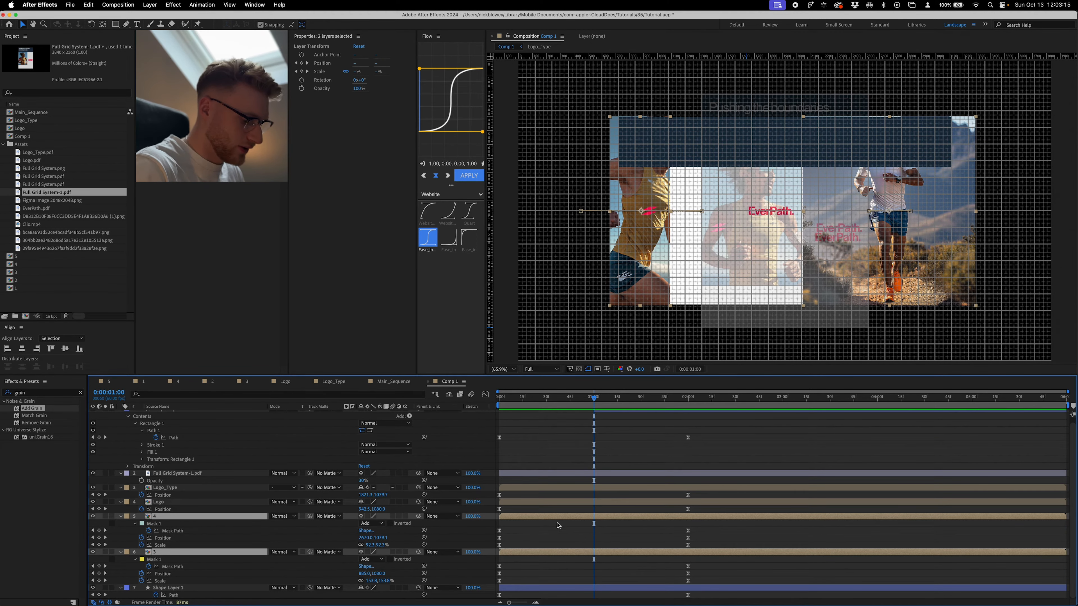
{"action": "key", "text": "alt+bracketright"}
- Hide the Full Grid System-1.pdf reference layer and preview the banner-to-tall-panel transition
{"action": "key", "text": "Page_Up"}
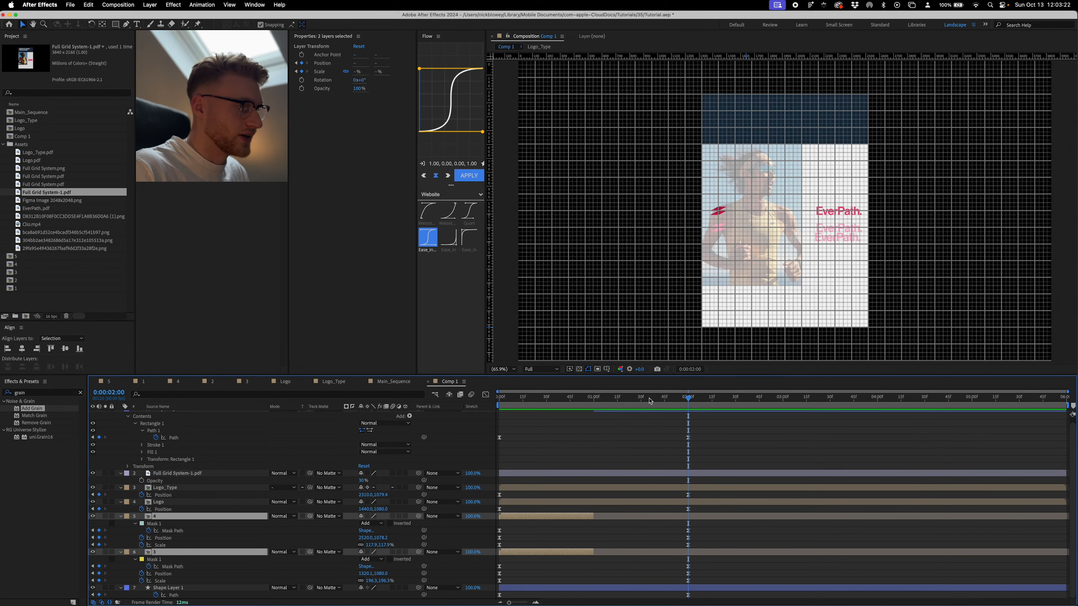
{"action": "left_click", "coordinate": [563, 400]}
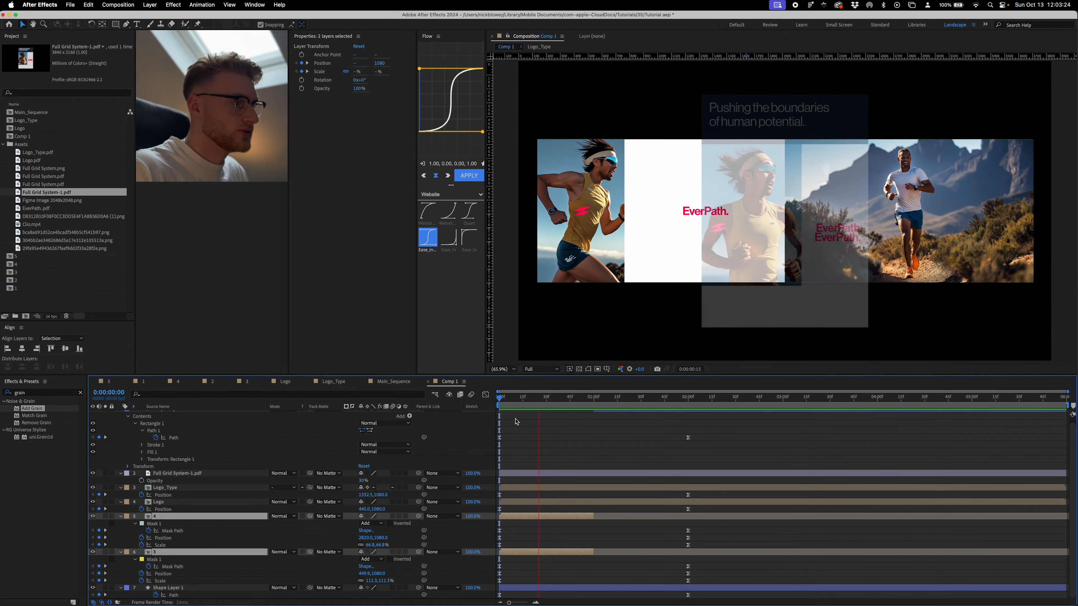
{"action": "left_click", "coordinate": [92, 478]}
{"action": "left_click", "coordinate": [595, 442]}
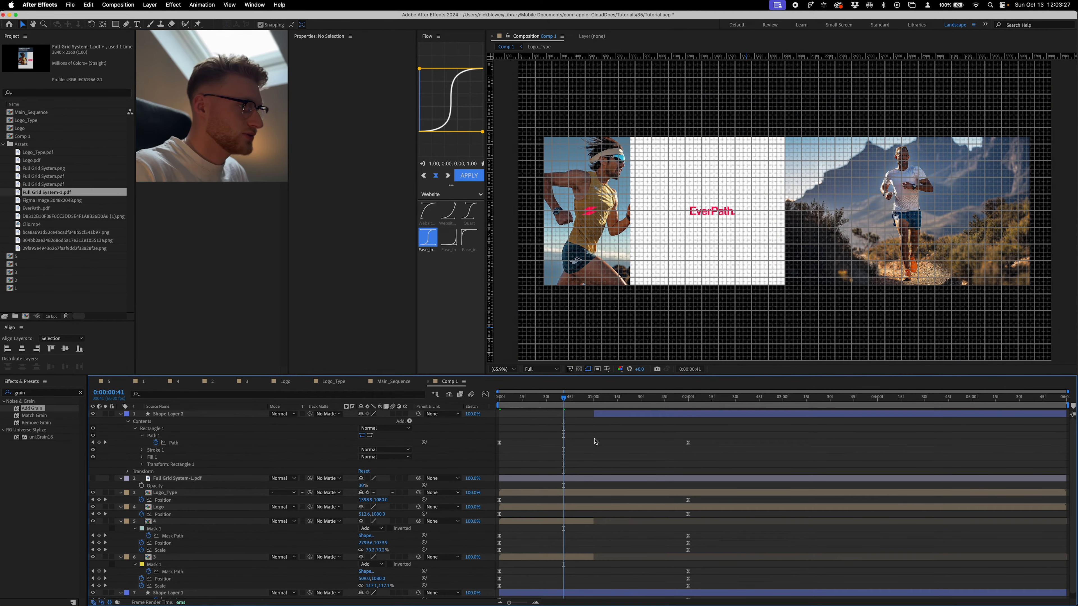
{"action": "key", "text": "space"}
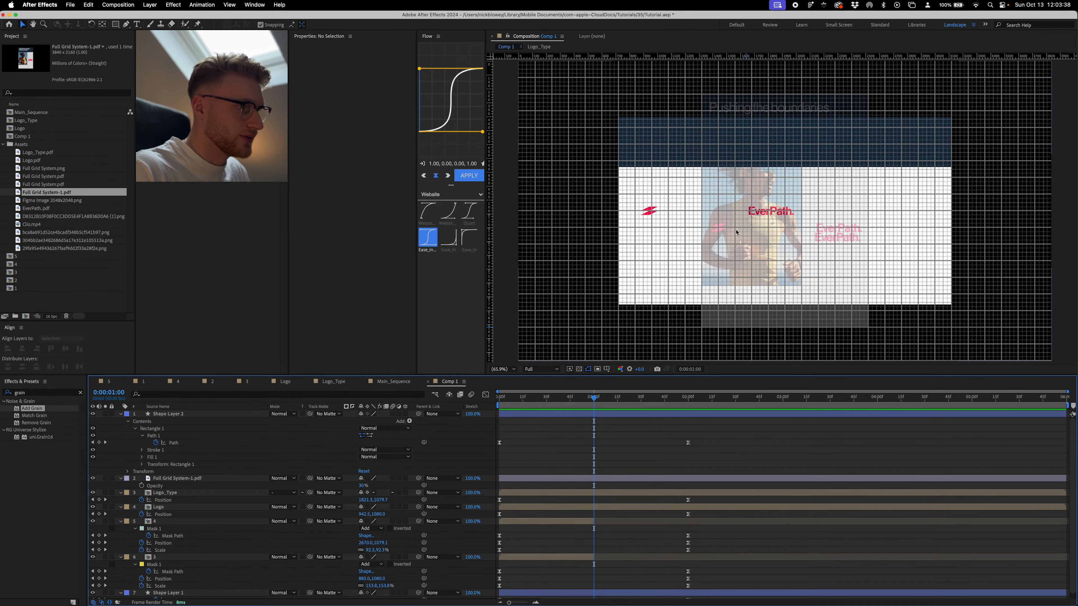
- At 0:00:02:00, add the composition 1 with the runner in the yellow vest as the topmost layer of Comp 1
{"action": "left_click_drag", "start_coordinate": [595, 399], "coordinate": [688, 411]}
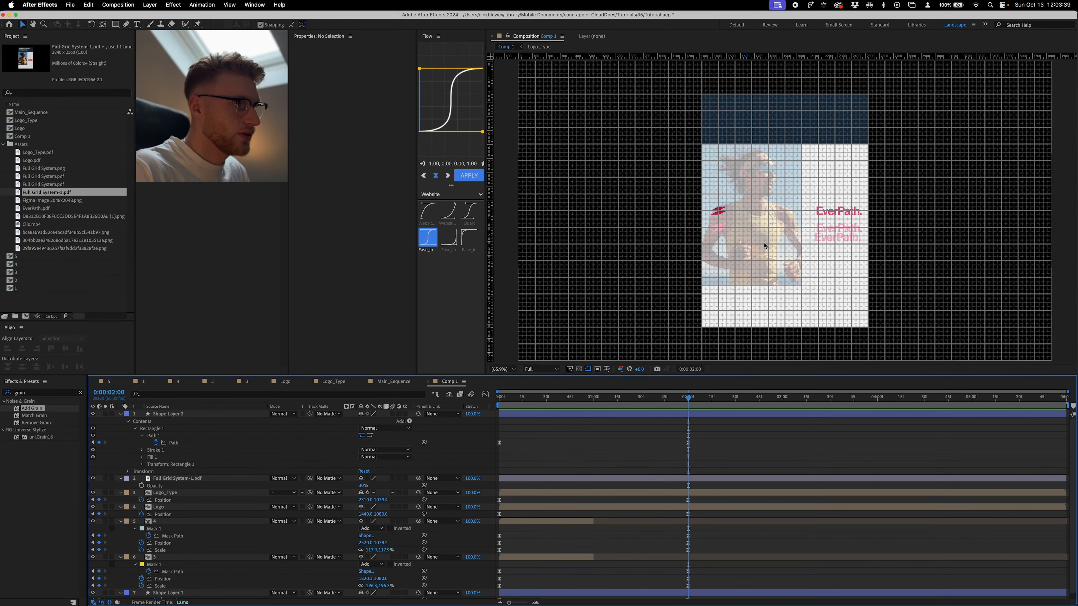
{"action": "left_click", "coordinate": [10, 263]}
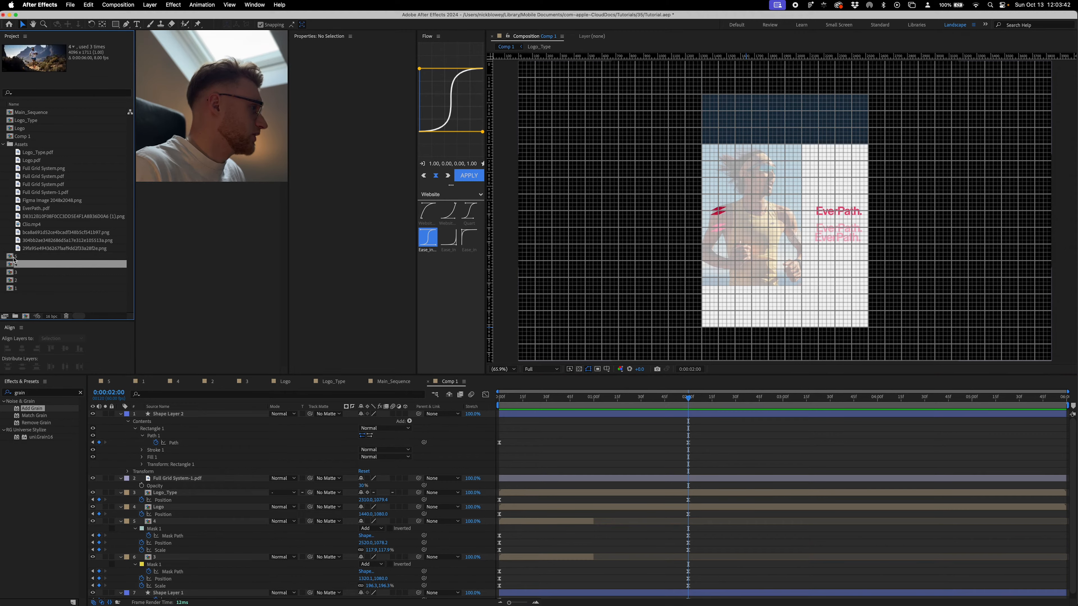
{"action": "left_click", "coordinate": [13, 257]}
{"action": "left_click", "coordinate": [15, 276]}
{"action": "left_click", "coordinate": [13, 288]}
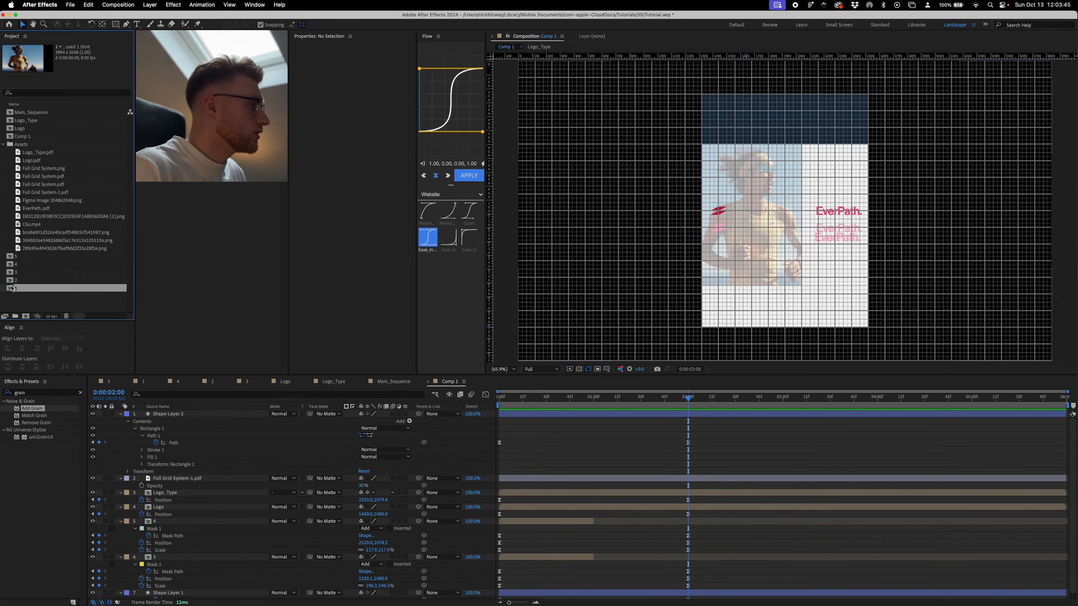
{"action": "left_click_drag", "start_coordinate": [14, 289], "coordinate": [747, 229]}
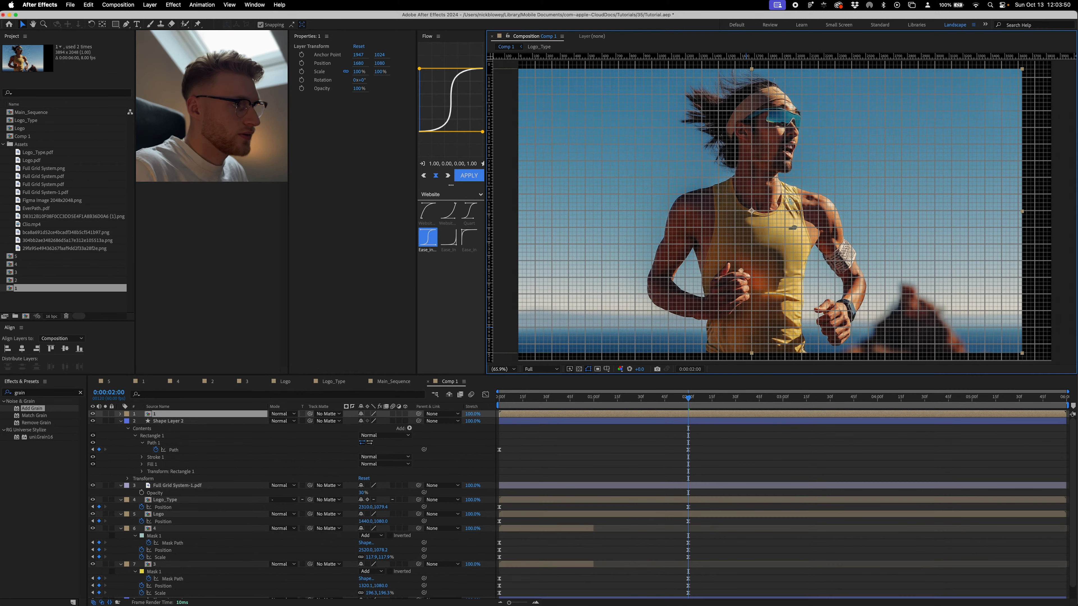
- Scale the runner layer down to about 52.9% below the headline band and set its opacity to 67%
{"action": "left_click_drag", "start_coordinate": [752, 71], "coordinate": [749, 145]}
{"action": "key", "text": "t"}
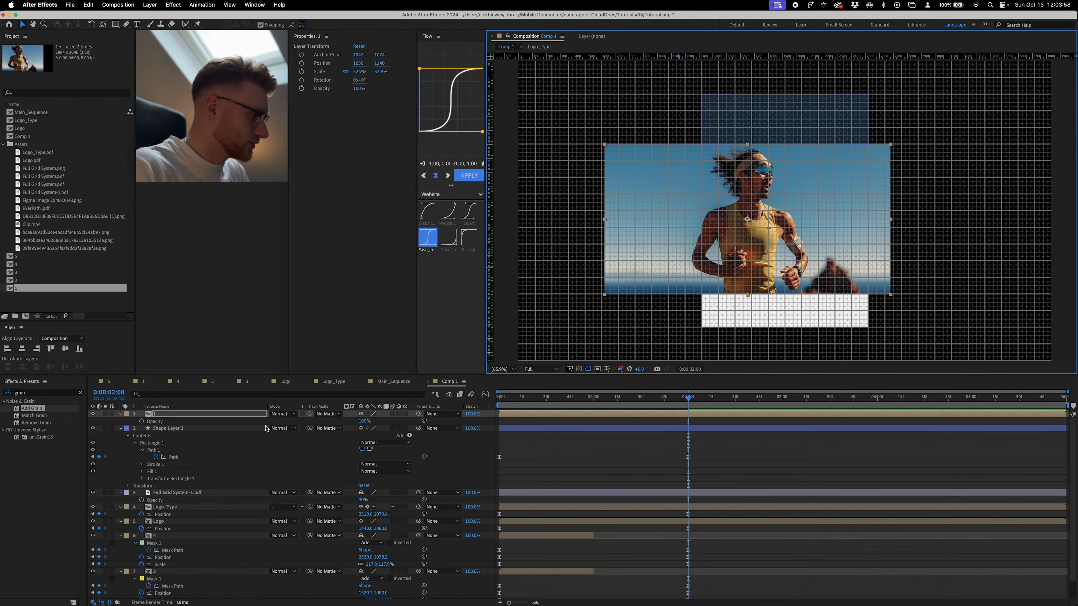
{"action": "left_click_drag", "start_coordinate": [360, 424], "coordinate": [351, 423]}
- Match the runner layer to the reference at about 51.5% scale and position 1670, 1112, and keyframe its position
{"action": "scroll", "coordinate": [752, 224], "scroll_direction": "up", "scroll_amount": 2}
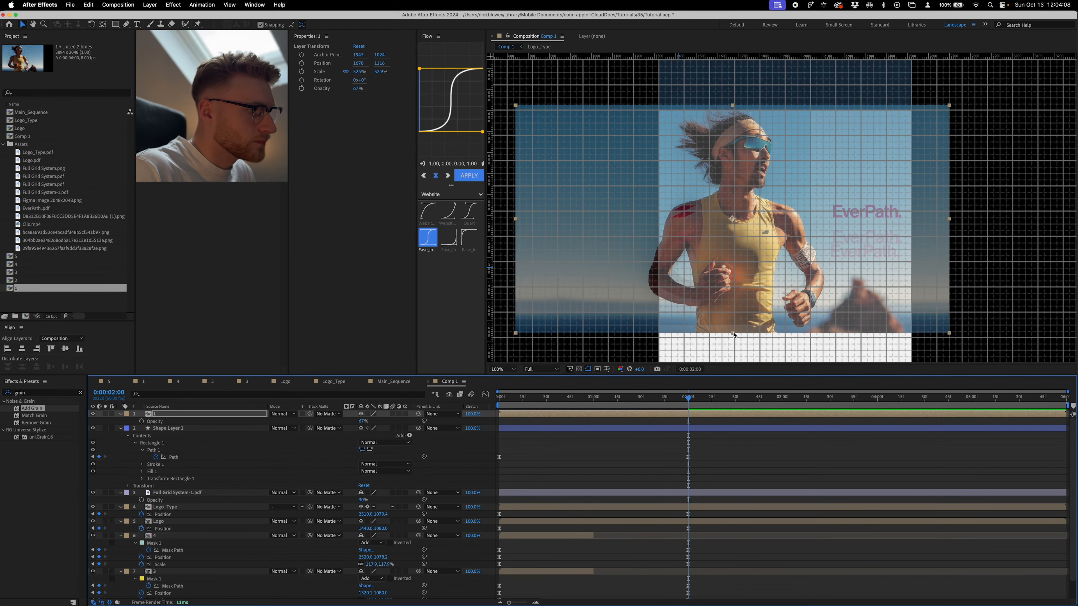
{"action": "left_click_drag", "start_coordinate": [728, 338], "coordinate": [730, 328]}
{"action": "key", "text": "shift+Up"}
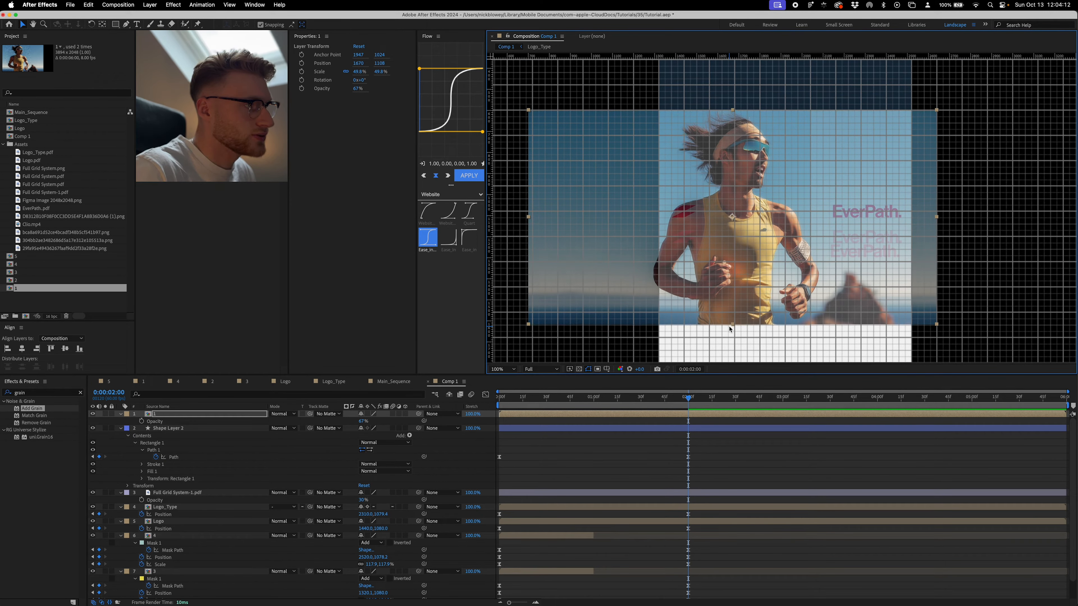
{"action": "left_click_drag", "start_coordinate": [733, 328], "coordinate": [735, 331]}
{"action": "key", "text": "Down"}
{"action": "key", "text": "Down"}
{"action": "key", "text": "Down"}
{"action": "key", "text": "Down"}
{"action": "key", "text": "Down"}
{"action": "key", "text": "Down"}
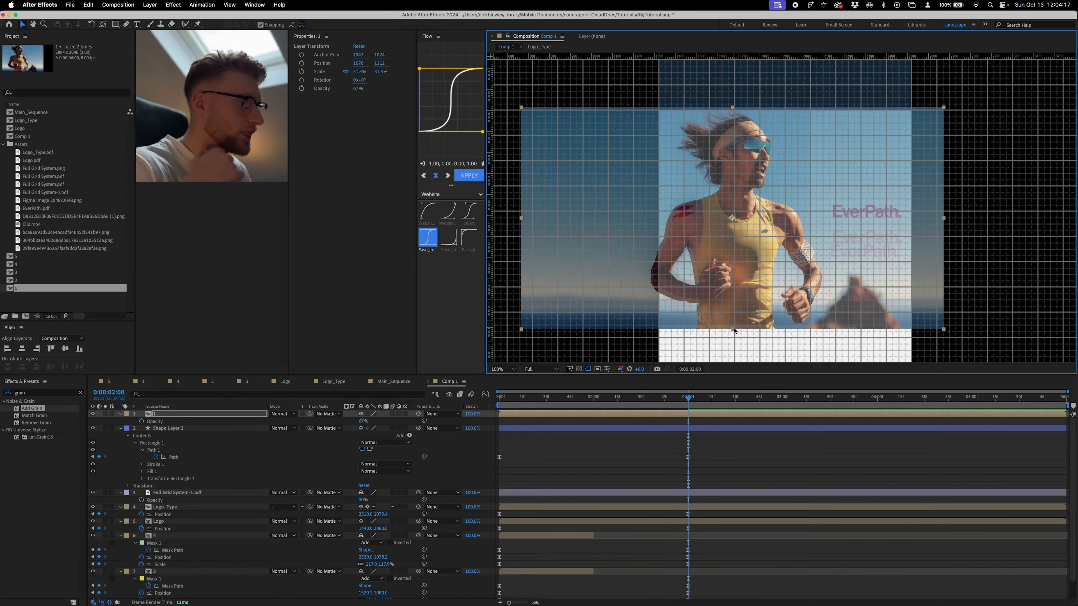
{"action": "key", "text": "p"}
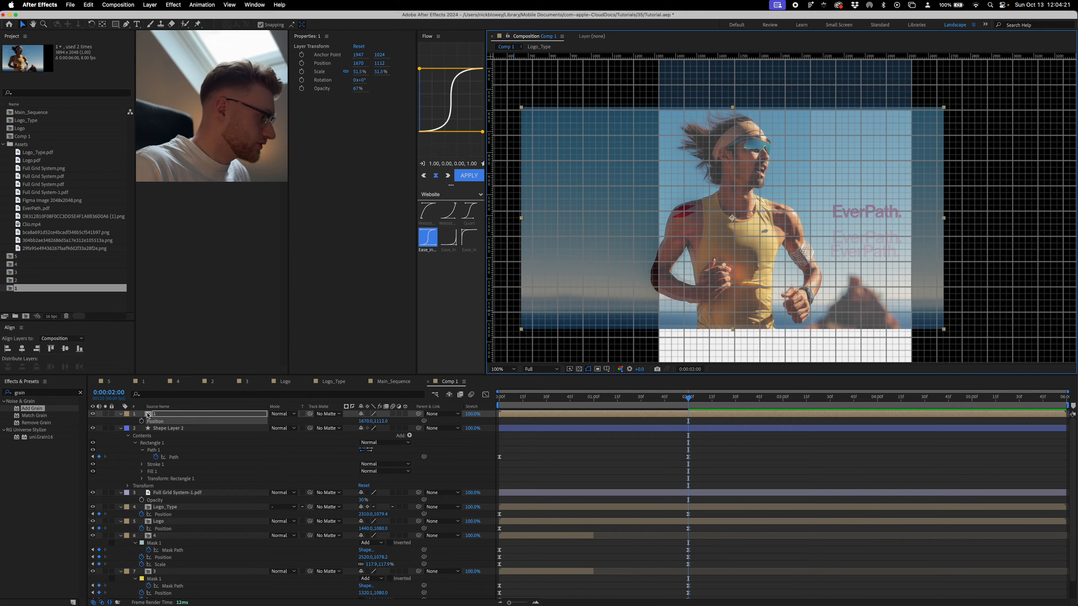
{"action": "left_click", "coordinate": [142, 422]}
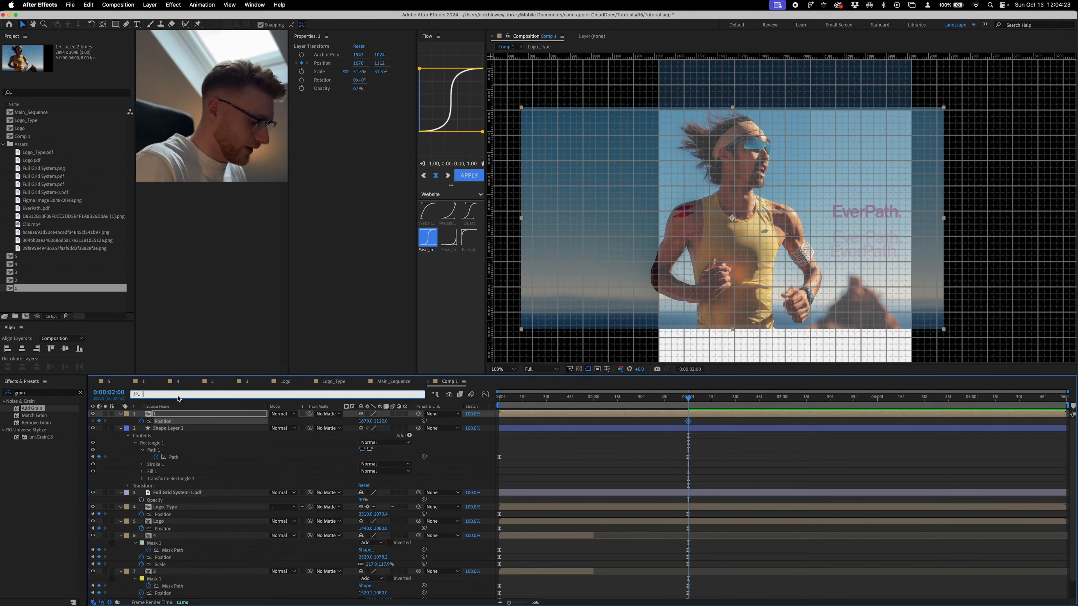
{"action": "type", "text": "mask"}
{"action": "left_click", "coordinate": [205, 465]}
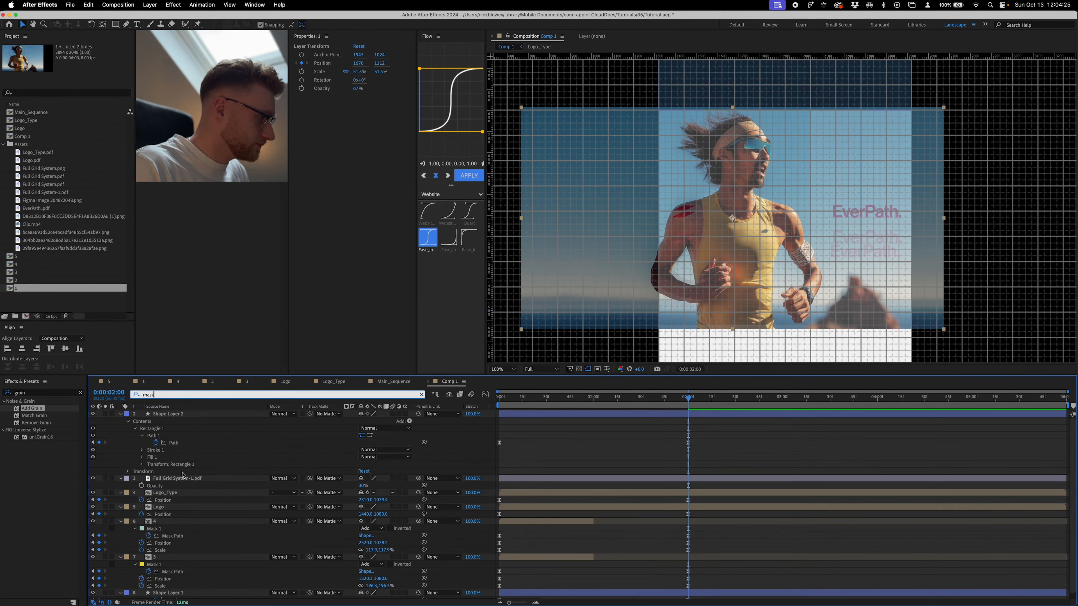
{"action": "key", "text": "BackSpace"}
{"action": "key", "text": "BackSpace"}
{"action": "key", "text": "BackSpace"}
{"action": "key", "text": "BackSpace"}
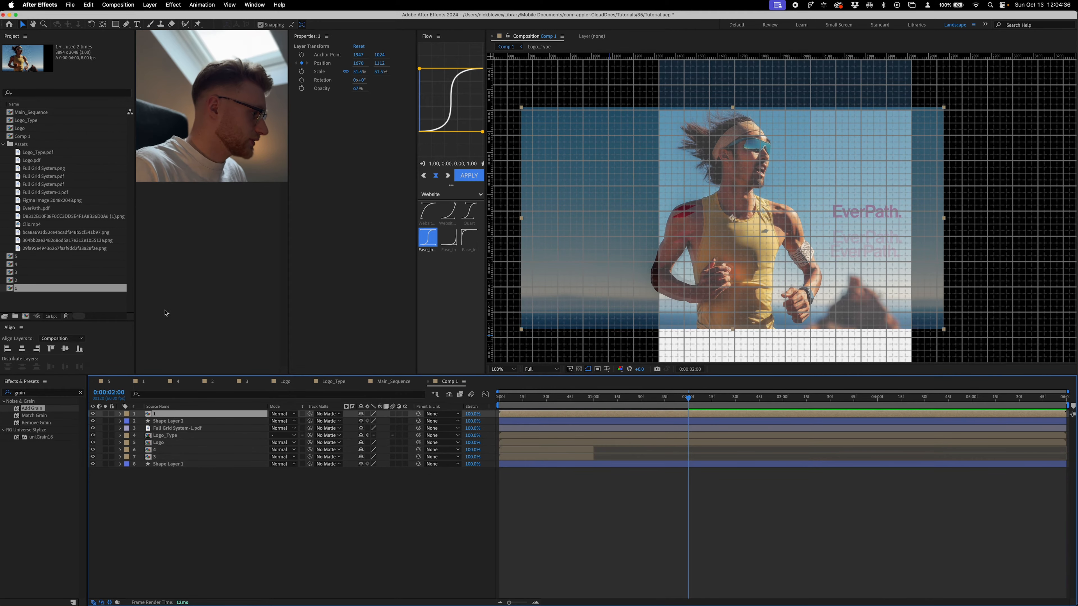
- Add a full-frame rectangular mask to the runner layer and keyframe its mask path at 0:00:02:00
{"action": "double_click", "coordinate": [115, 24]}
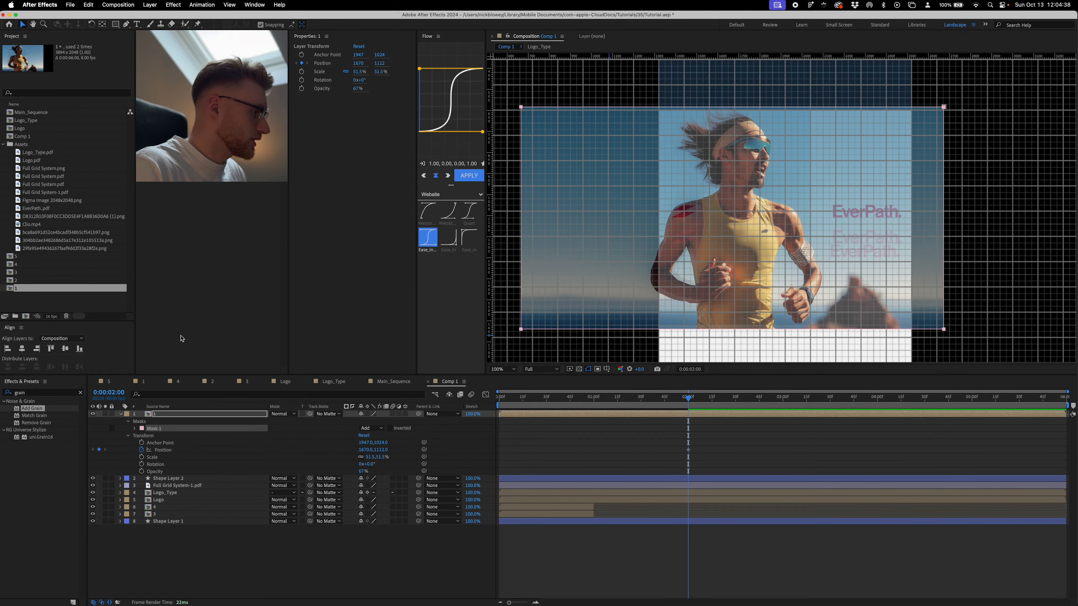
{"action": "left_click", "coordinate": [190, 394]}
{"action": "left_click", "coordinate": [135, 429]}
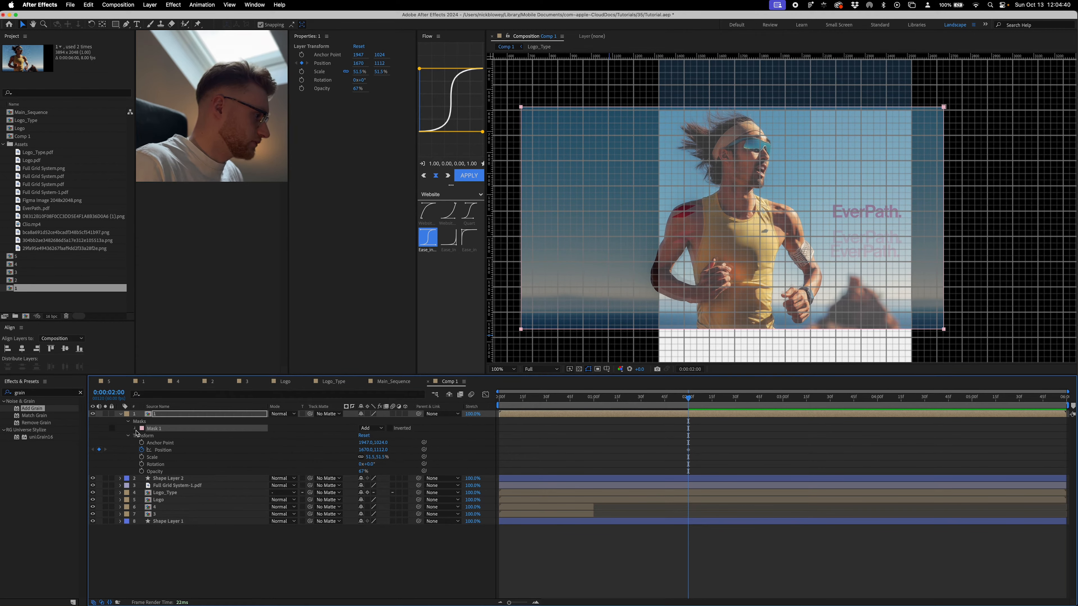
{"action": "left_click", "coordinate": [149, 436]}
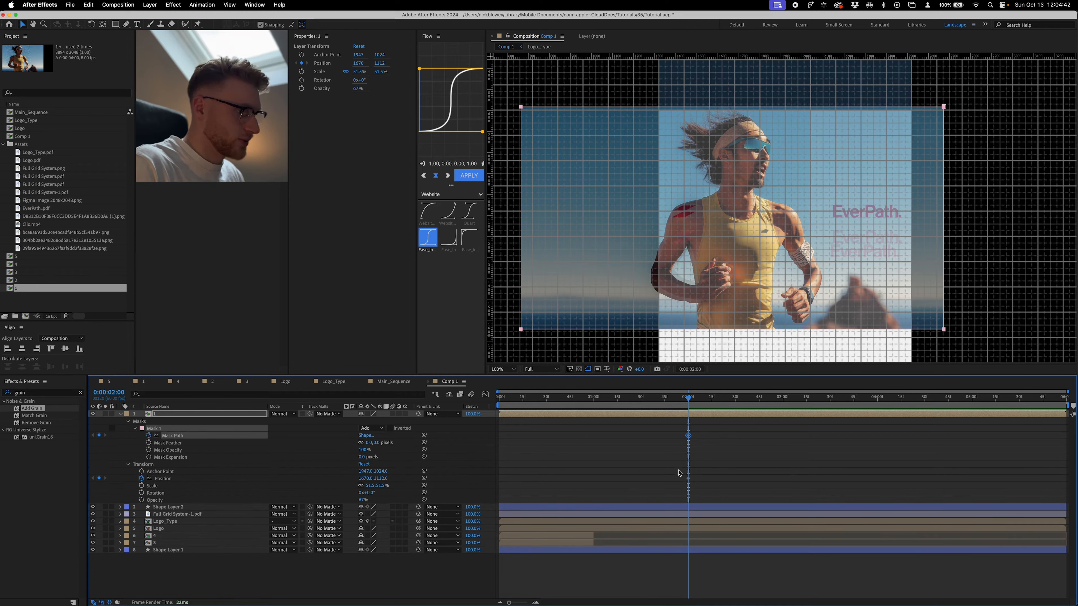
- At 0:00:02:00, crop the runner layer's mask to the grid-aligned photo area below the headline band, beside the white logo panel
{"action": "double_click", "coordinate": [943, 329]}
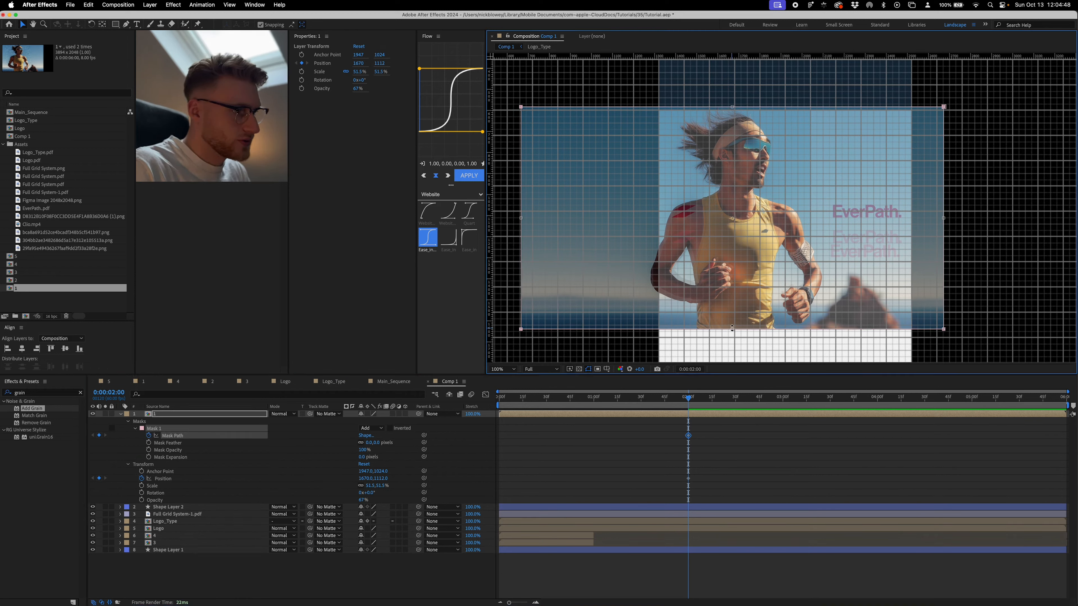
{"action": "left_click_drag", "start_coordinate": [733, 329], "coordinate": [733, 325]}
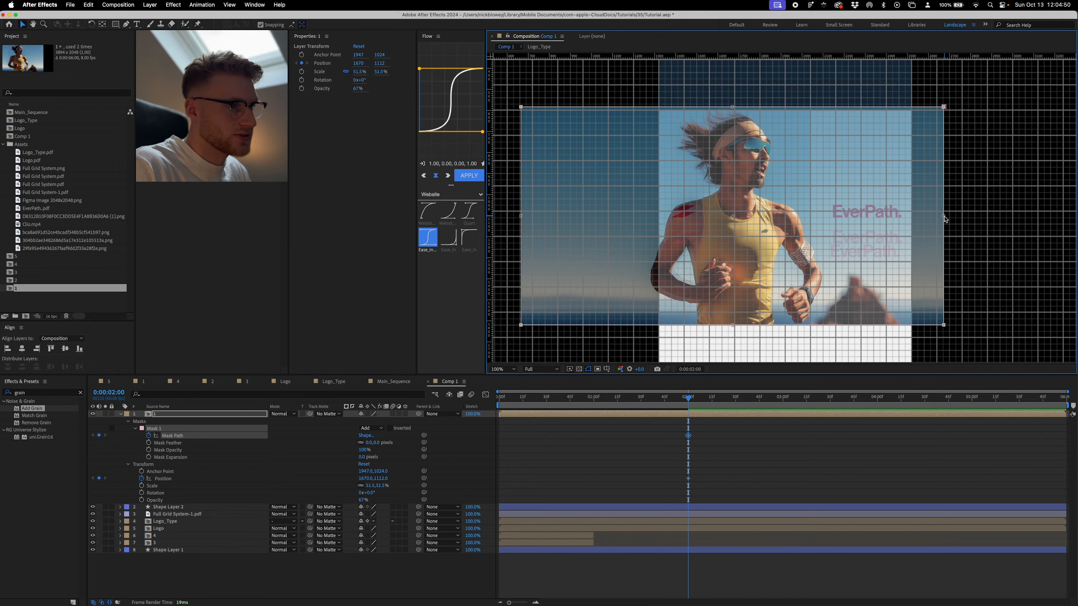
{"action": "left_click_drag", "start_coordinate": [944, 217], "coordinate": [810, 214]}
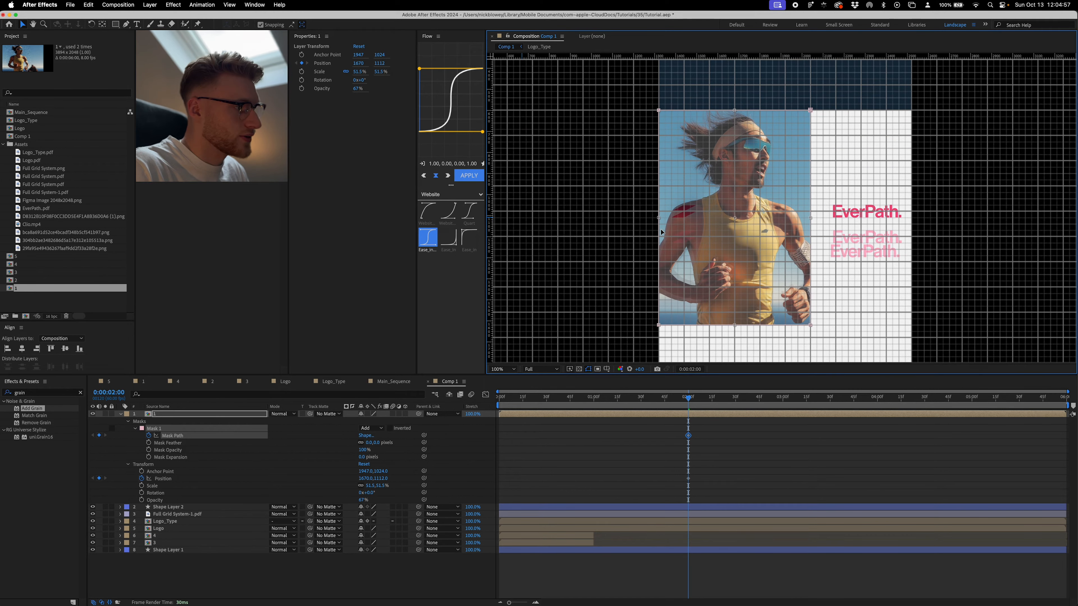
{"action": "left_click", "coordinate": [667, 425]}
- At 0:00:00:00, move the runner layer horizontally to position 440, 1112 over the wide banner's first photo panel
{"action": "key", "text": "Home"}
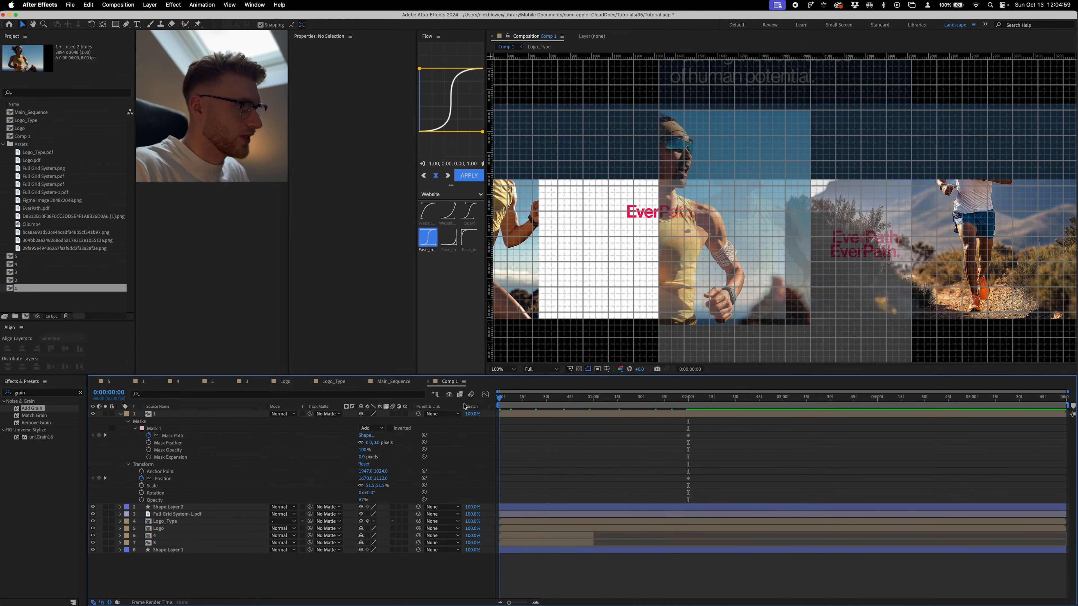
{"action": "scroll", "coordinate": [703, 245], "scroll_direction": "left", "scroll_amount": 5}
{"action": "left_click", "coordinate": [764, 233]}
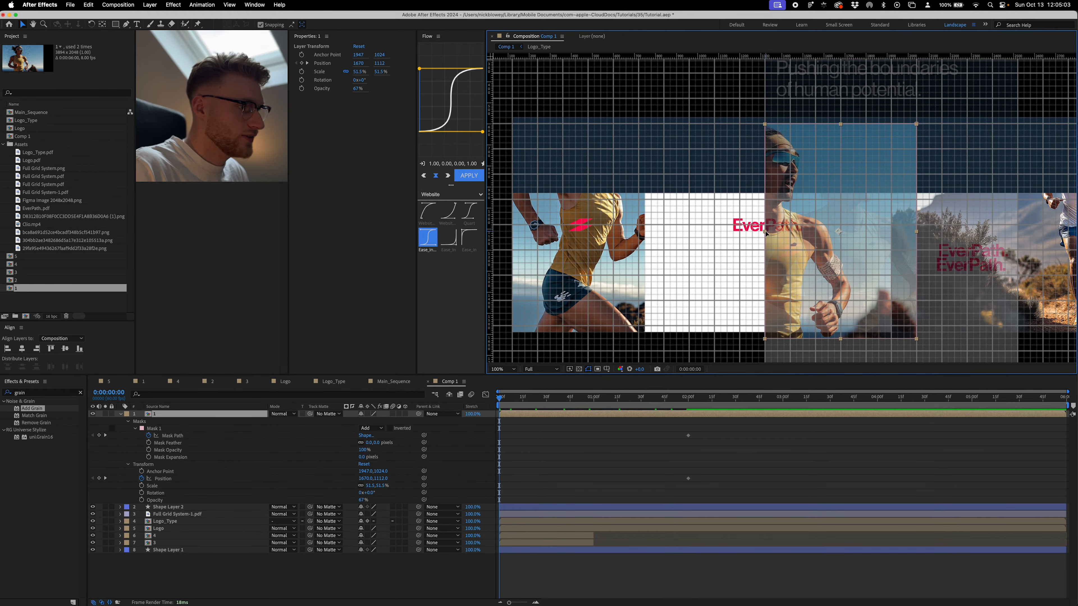
{"action": "left_click_drag", "start_coordinate": [767, 233], "coordinate": [512, 231]}
{"action": "key", "text": "super+z"}
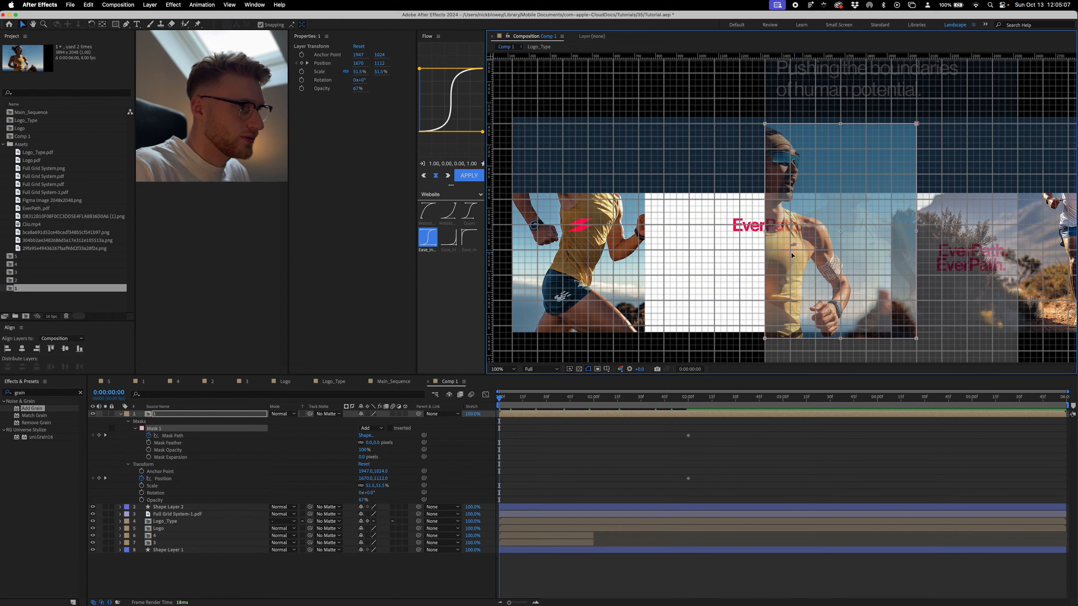
{"action": "left_click", "coordinate": [719, 422]}
{"action": "left_click", "coordinate": [724, 414]}
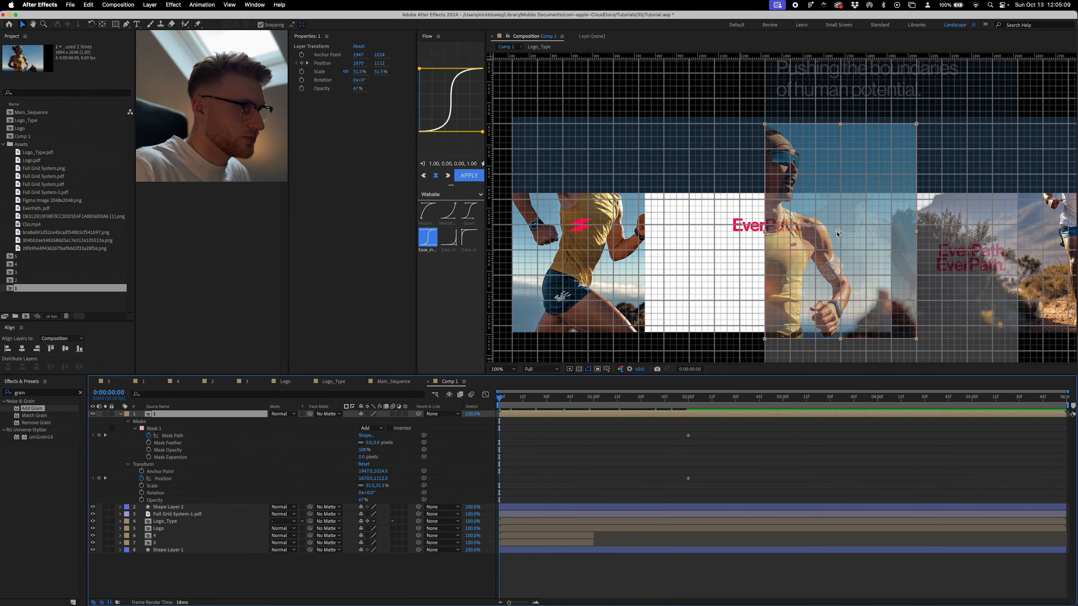
{"action": "left_click_drag", "start_coordinate": [838, 233], "coordinate": [578, 233]}
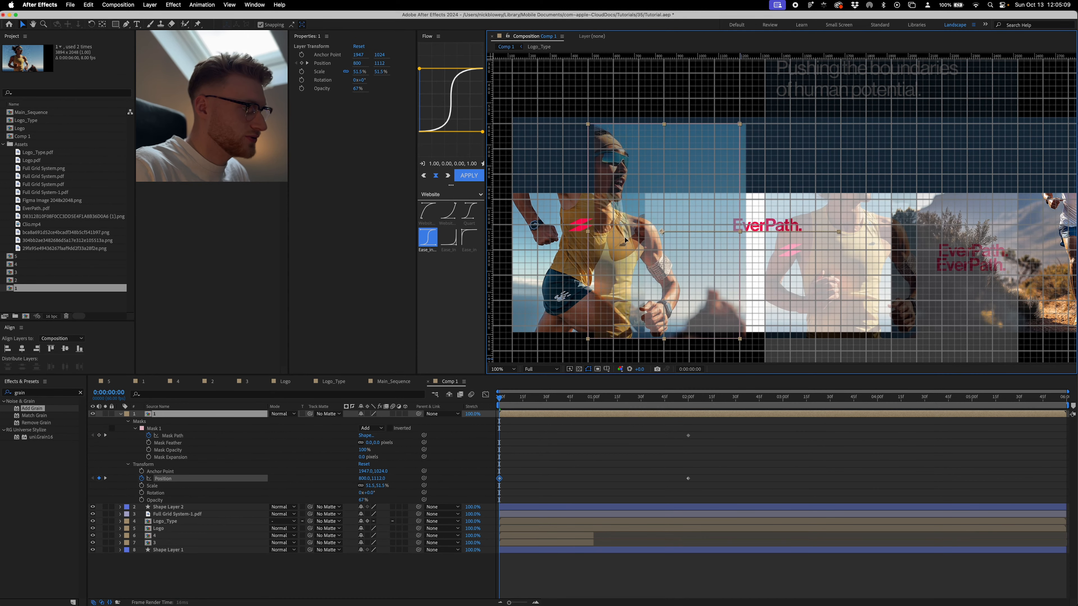
- Fit the starting mask to the banner's first photo panel, and ease the mask path and position keyframes with the 1.00, 0.00, 0.00, 1.00 curve
{"action": "double_click", "coordinate": [658, 233]}
{"action": "left_click_drag", "start_coordinate": [505, 225], "coordinate": [511, 226]}
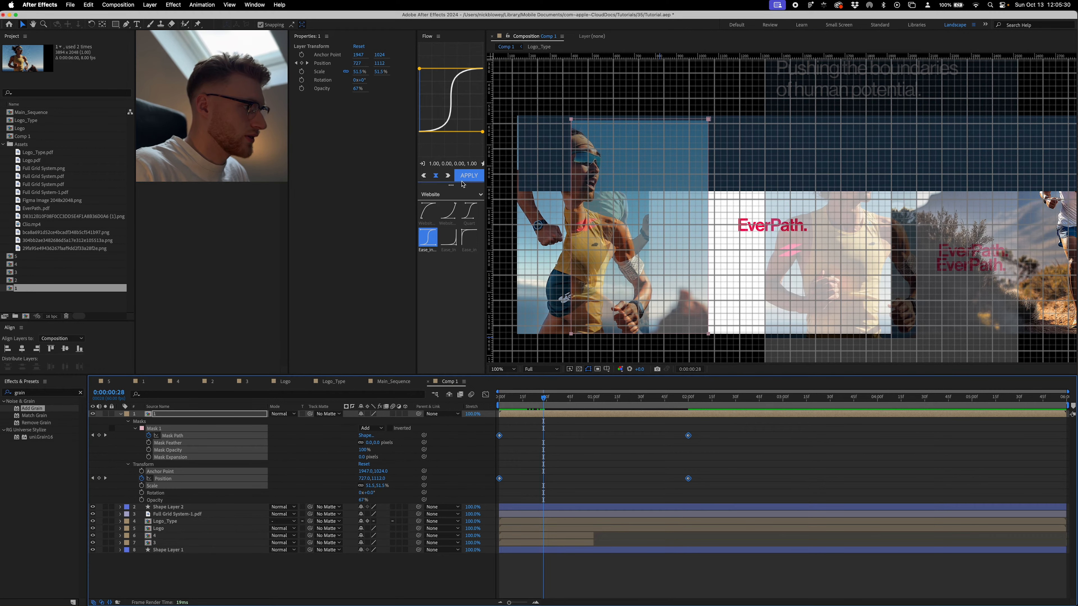
{"action": "left_click", "coordinate": [468, 175]}
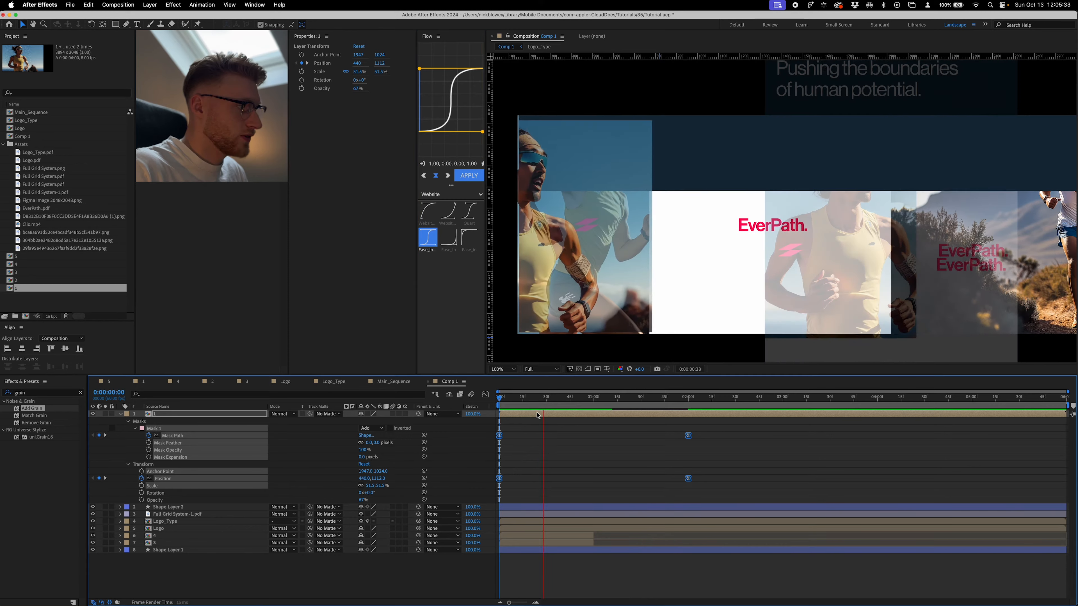
- Trim the start of the runner layer and Shape Layer 2 to 0:00:01:00
{"action": "left_click", "coordinate": [593, 400]}
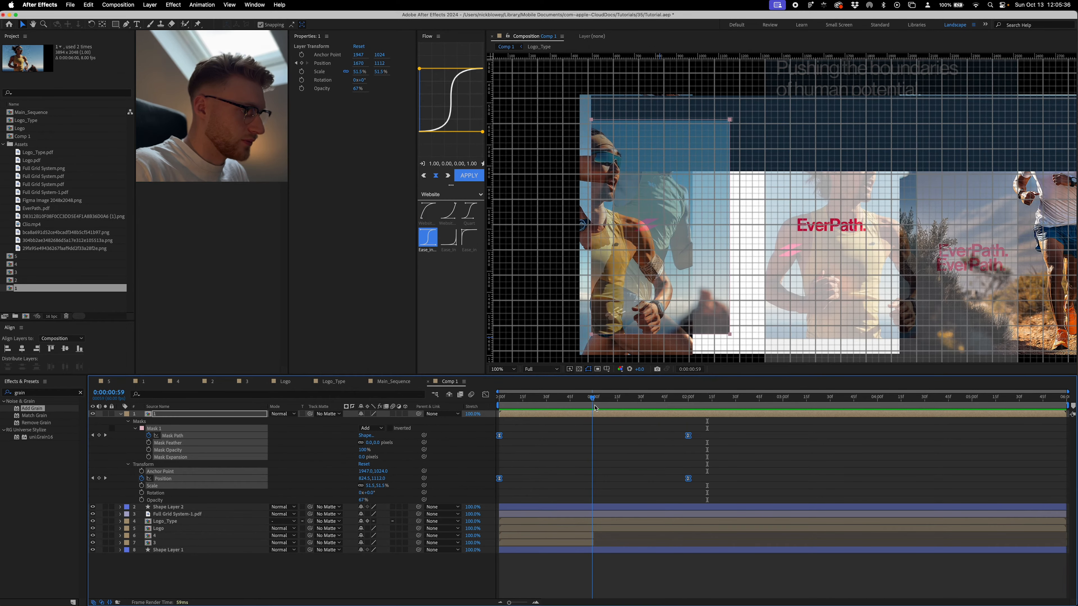
{"action": "key", "text": "Page_Down"}
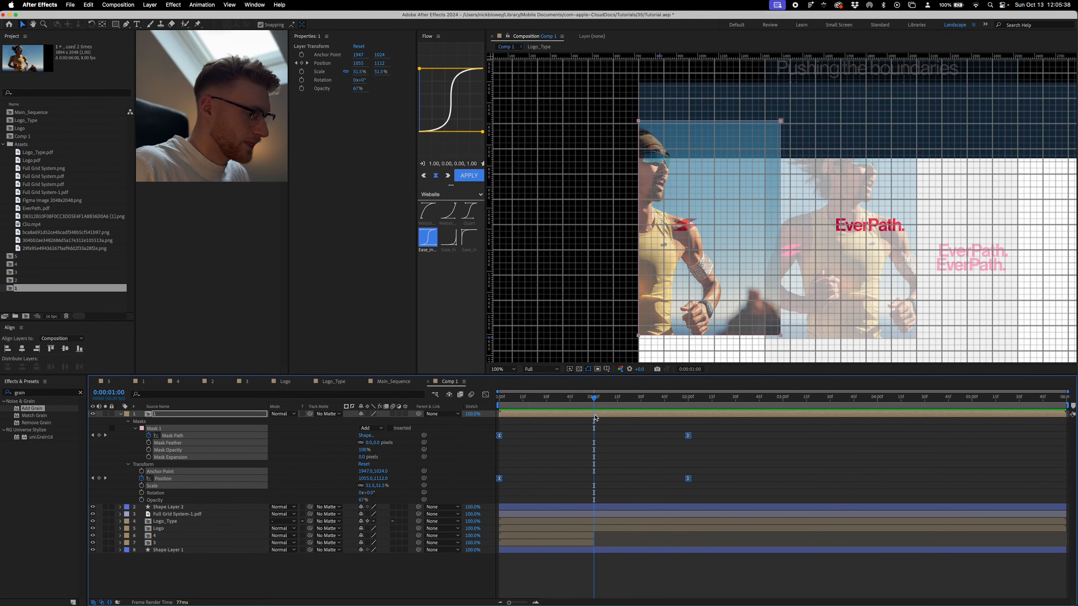
{"action": "left_click", "coordinate": [595, 415]}
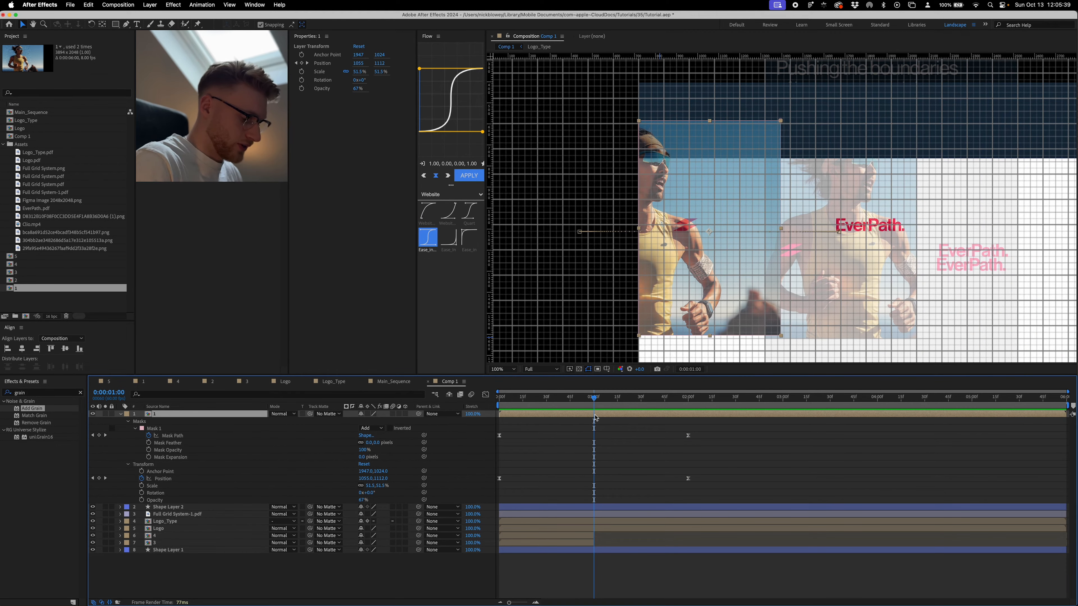
{"action": "left_click", "coordinate": [596, 508]}
{"action": "key", "text": "alt+bracketleft"}
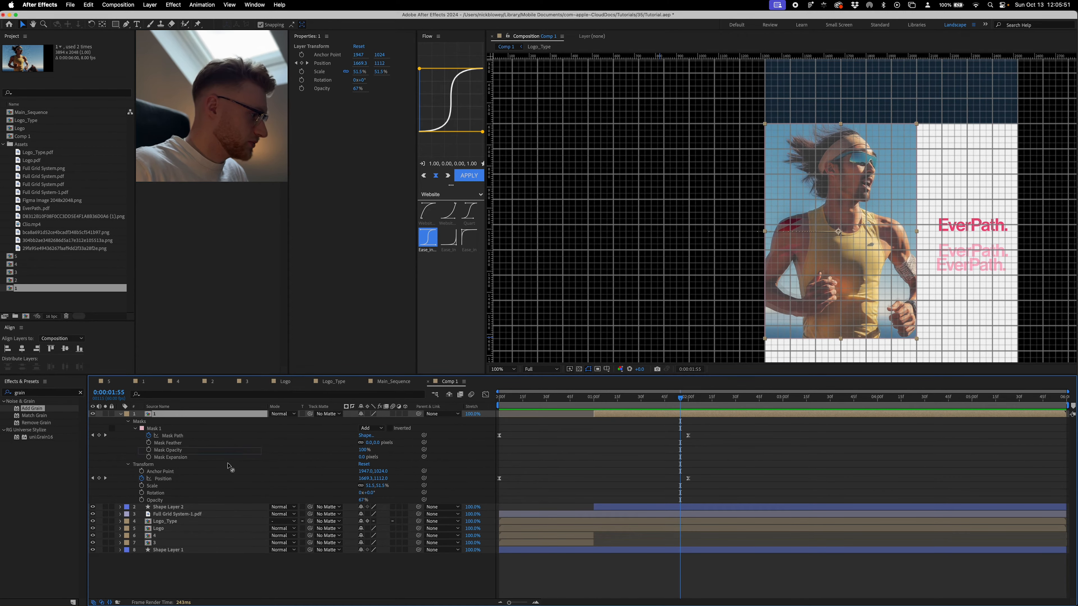
- Move Shape Layer 2 above the runner layer and hide the Full Grid System-1.pdf reference layer
{"action": "left_click_drag", "start_coordinate": [228, 466], "coordinate": [210, 514]}
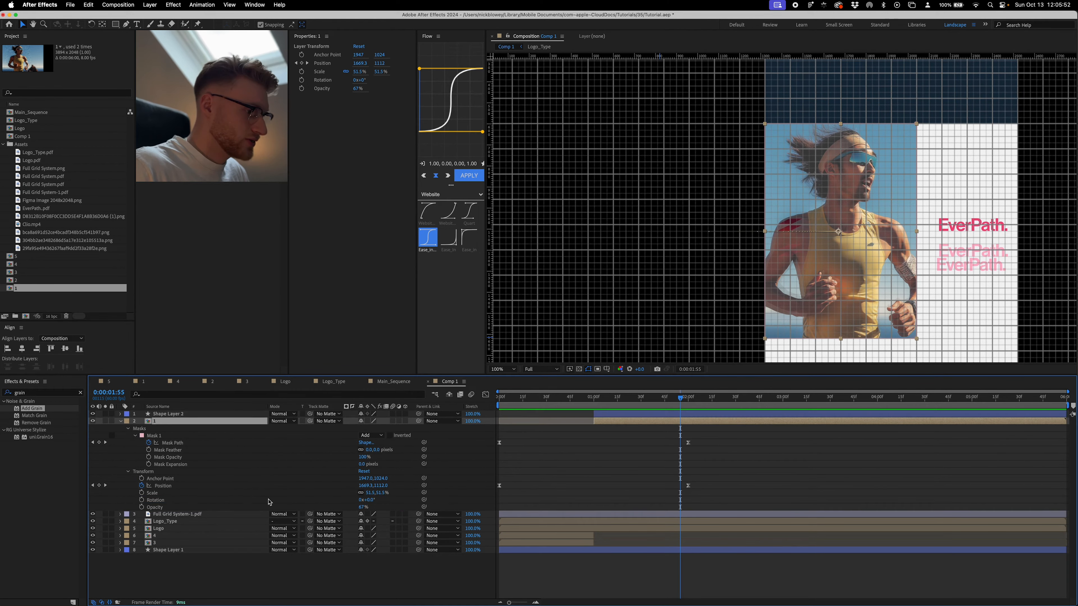
{"action": "left_click", "coordinate": [547, 444]}
{"action": "left_click", "coordinate": [93, 515]}
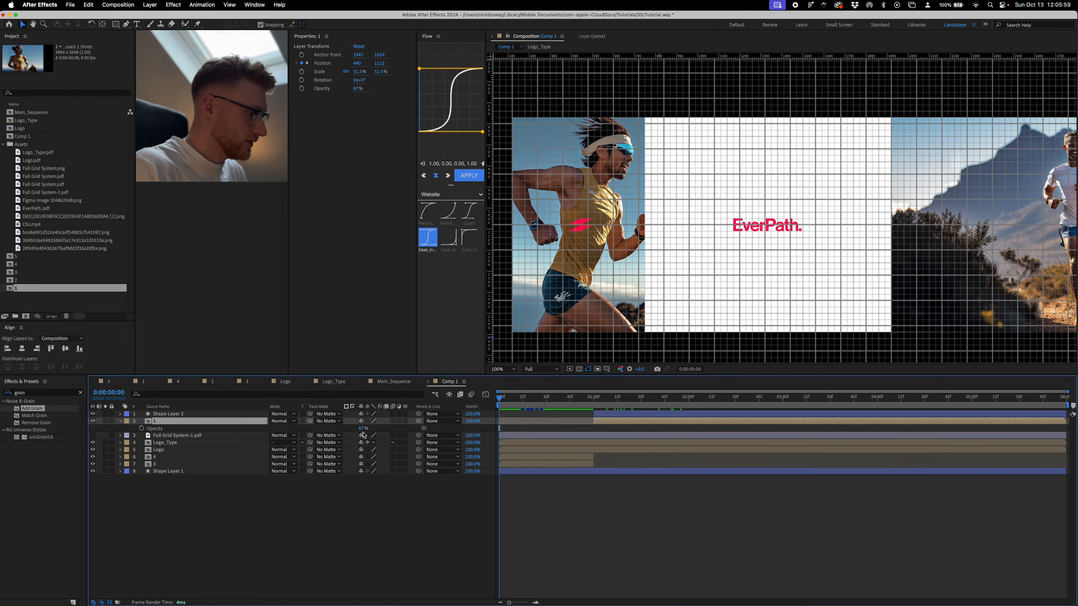
- Set the runner layer's opacity to 100% and preview the animation from the beginning
{"action": "left_click_drag", "start_coordinate": [363, 429], "coordinate": [671, 460]}
{"action": "left_click", "coordinate": [732, 552]}
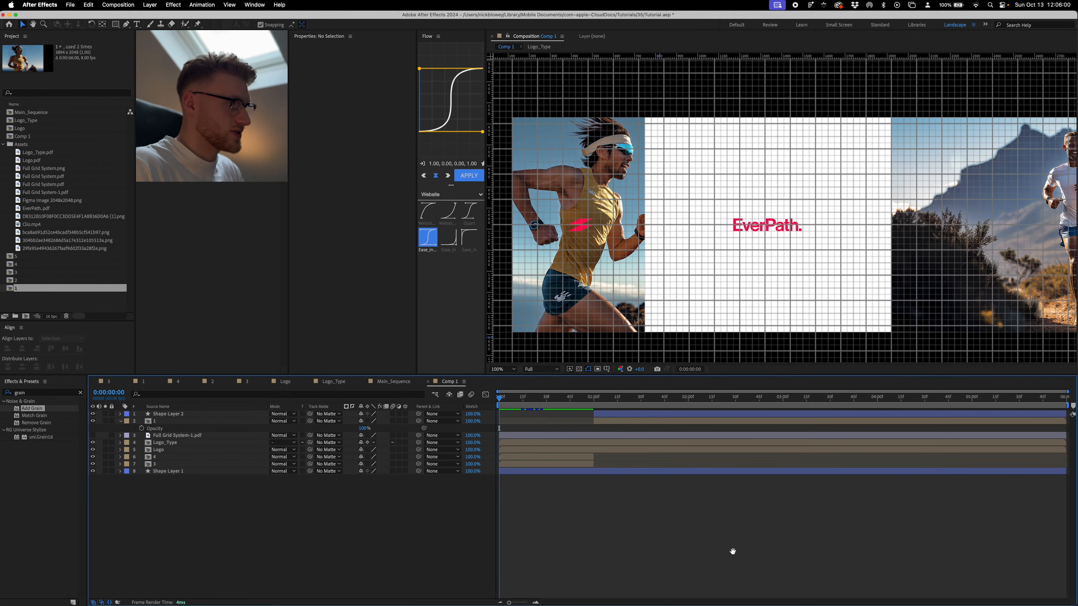
{"action": "key", "text": "space"}
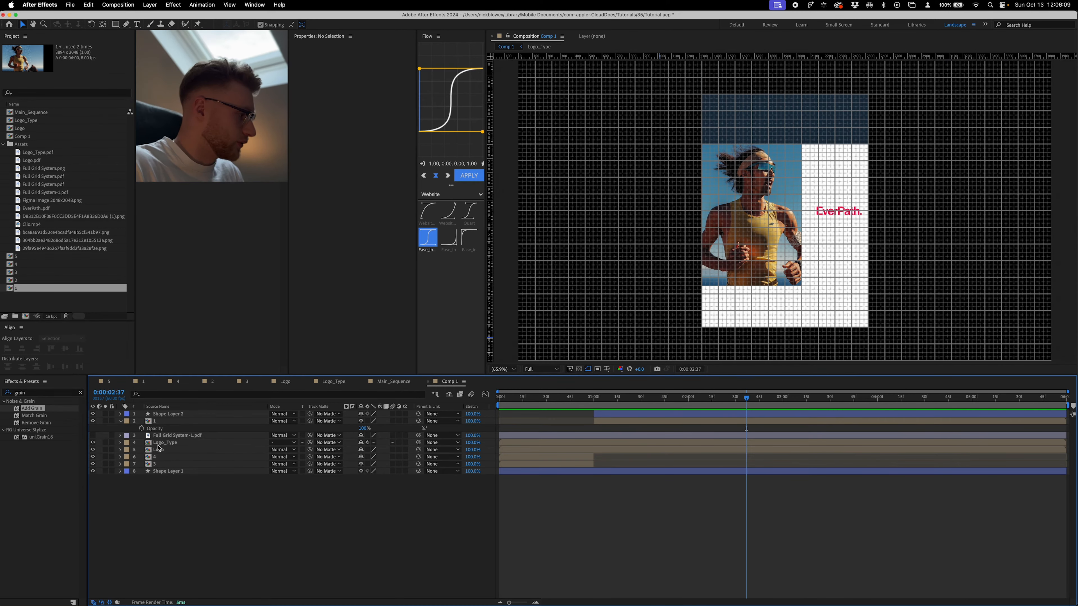
- Move the Logo_Type and Logo layers to the top of the layer stack and preview the animation from the start
{"action": "left_click", "coordinate": [159, 448]}
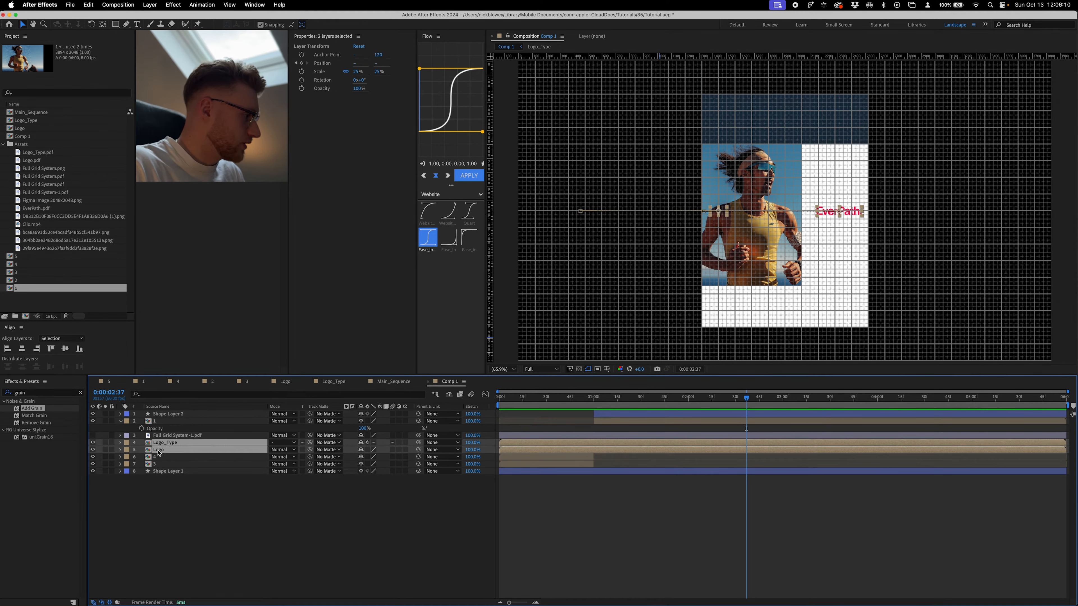
{"action": "left_click", "coordinate": [163, 443], "text": "shift"}
{"action": "left_click_drag", "start_coordinate": [163, 443], "coordinate": [165, 414]}
{"action": "left_click", "coordinate": [621, 587]}
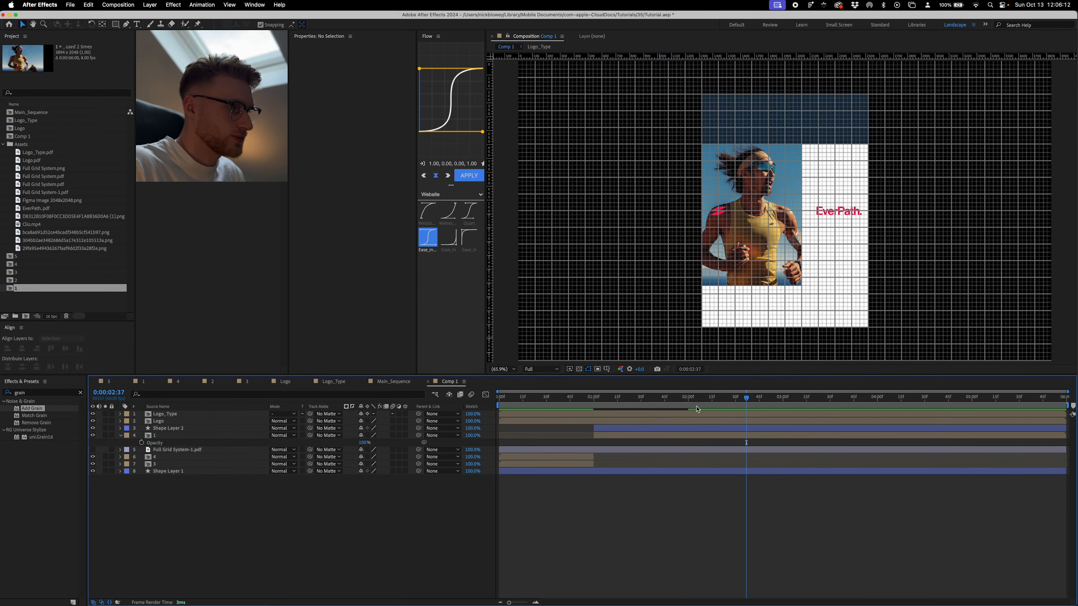
{"action": "left_click_drag", "start_coordinate": [760, 398], "coordinate": [451, 412]}
{"action": "key", "text": "space"}
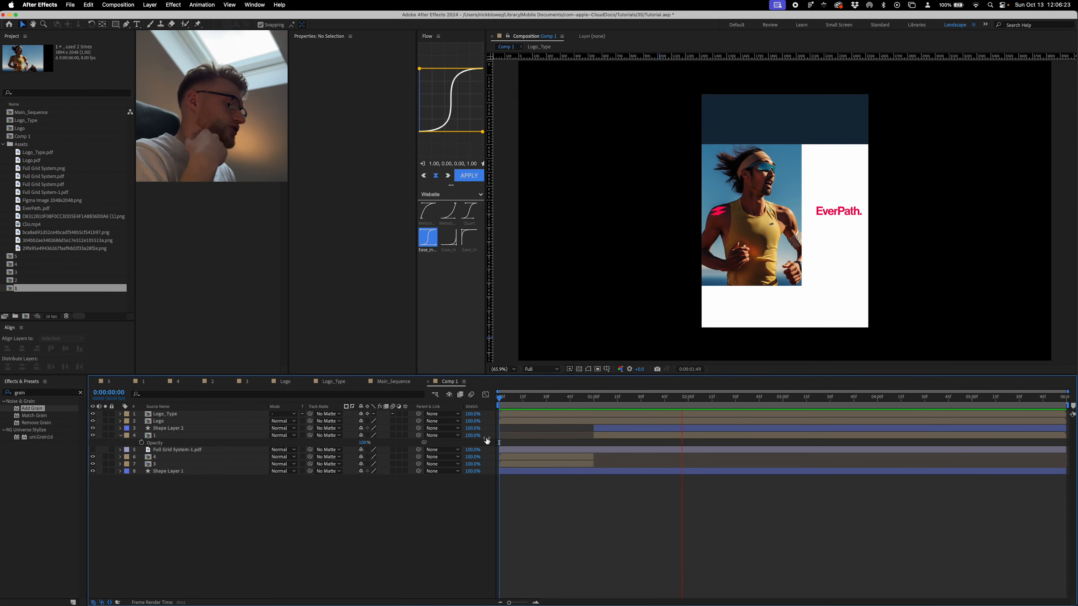
- Go to 0:00:03:00 in Comp 1, then switch to Figma and select the headline text "Pushing the boundaries of human potential." in the tall layout
{"action": "left_click", "coordinate": [784, 400]}
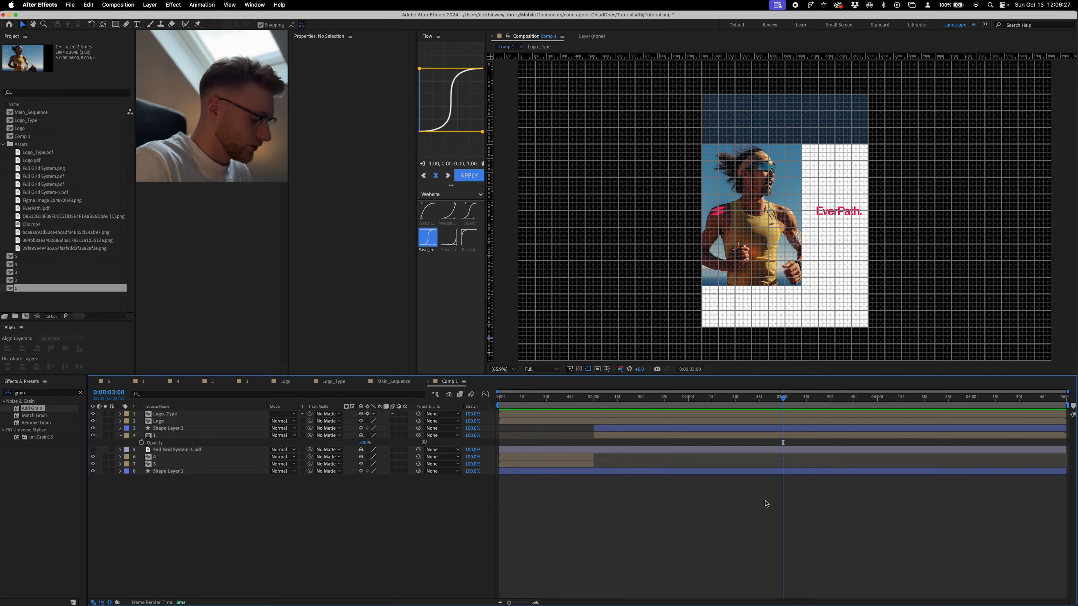
{"action": "key", "text": "super+alt+shift+t"}
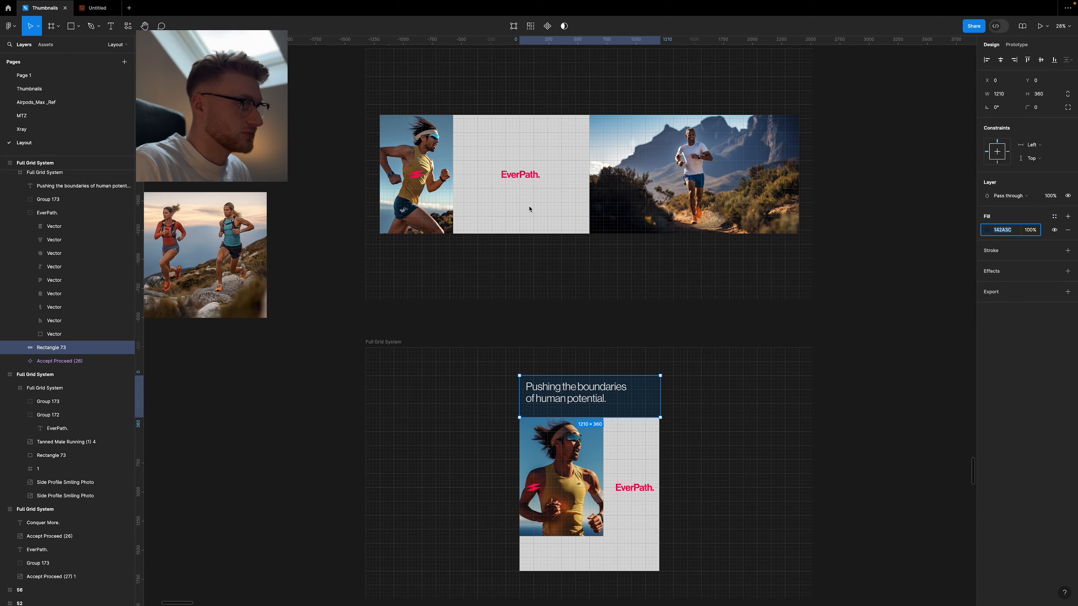
{"action": "left_click", "coordinate": [606, 393]}
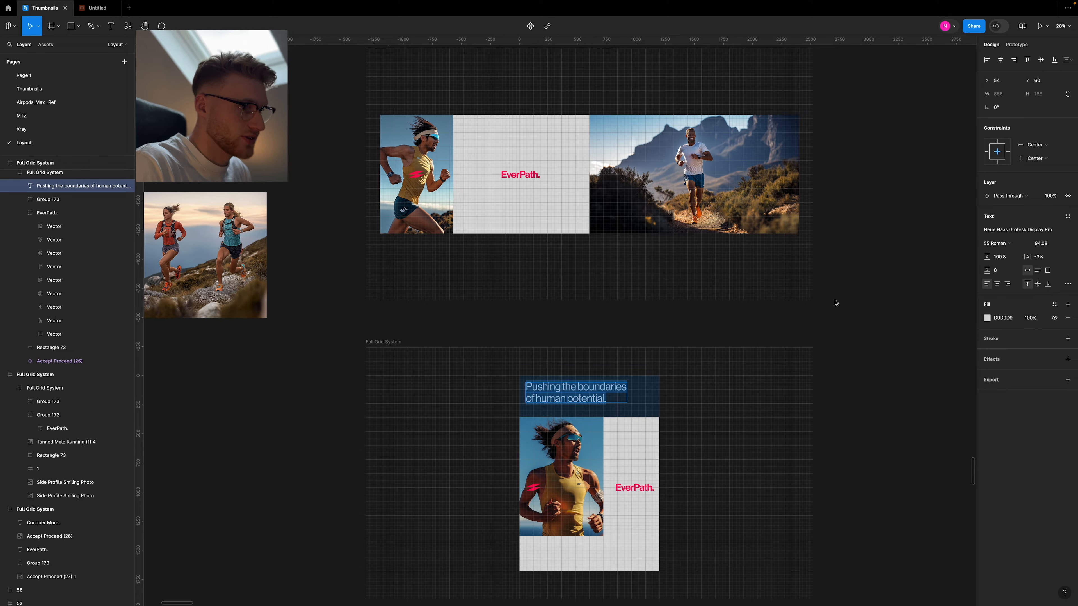
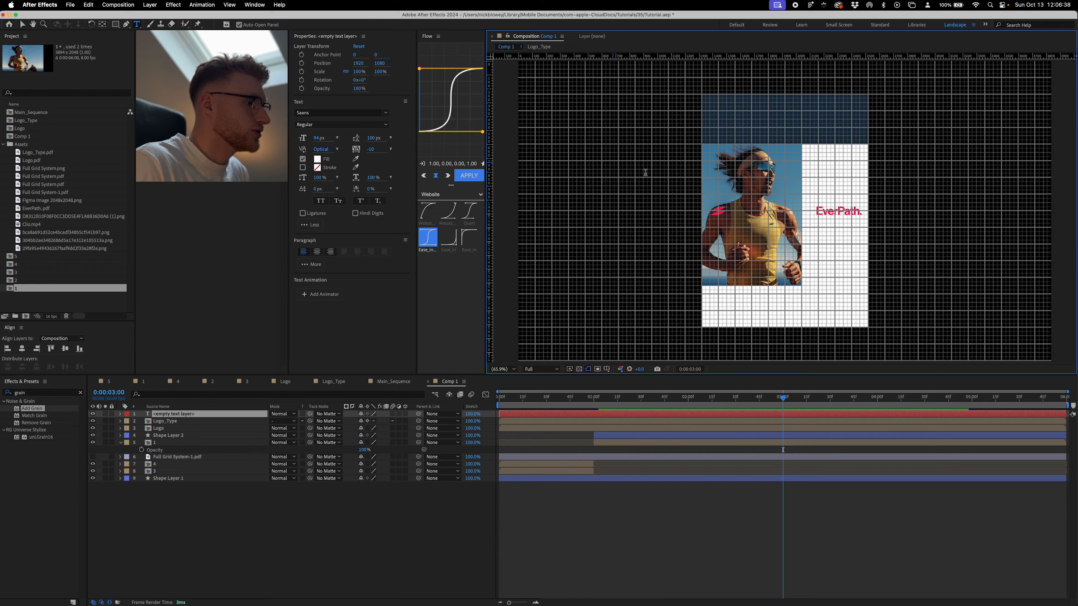
- Paste "Pushing the boundaries of human potential." as the headline text layer and move its anchor point to the text's top-left corner
{"action": "key", "text": "super+a"}
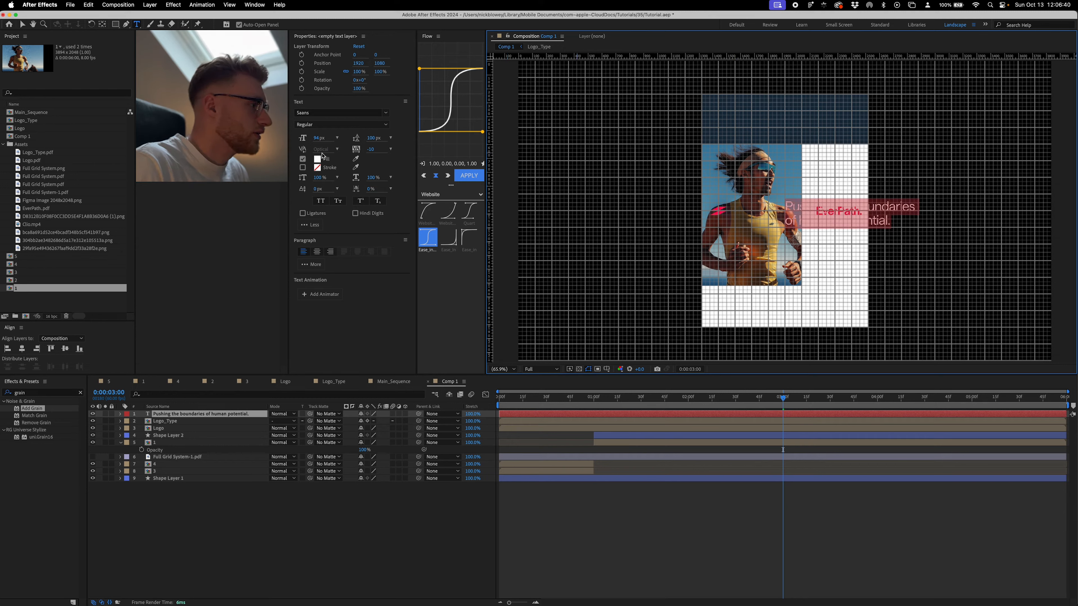
{"action": "left_click", "coordinate": [574, 517]}
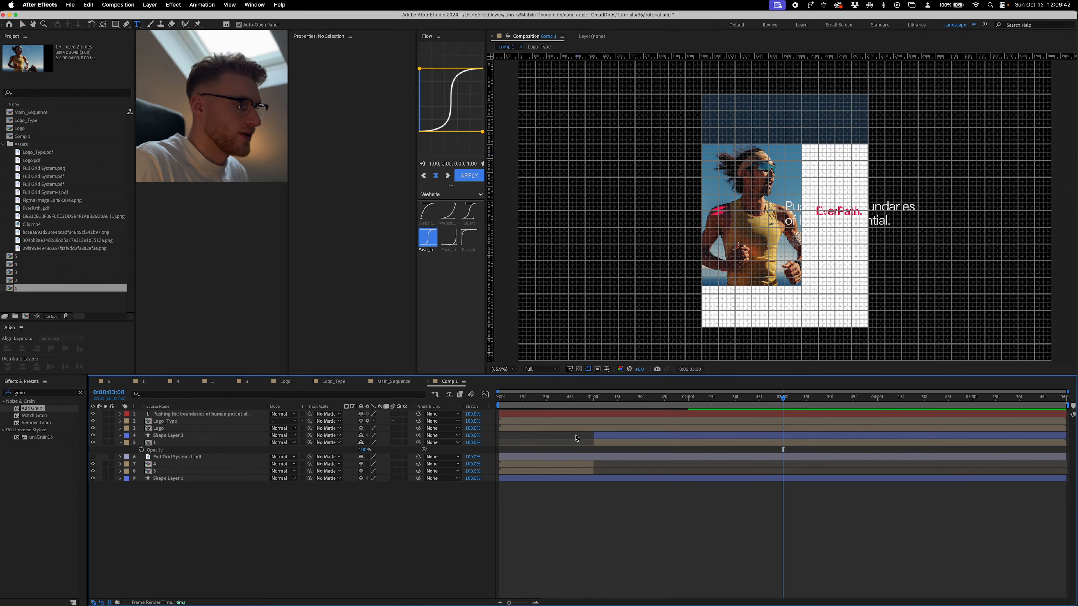
{"action": "left_click", "coordinate": [574, 415]}
{"action": "key", "text": "y"}
{"action": "left_click_drag", "start_coordinate": [785, 211], "coordinate": [787, 204]}
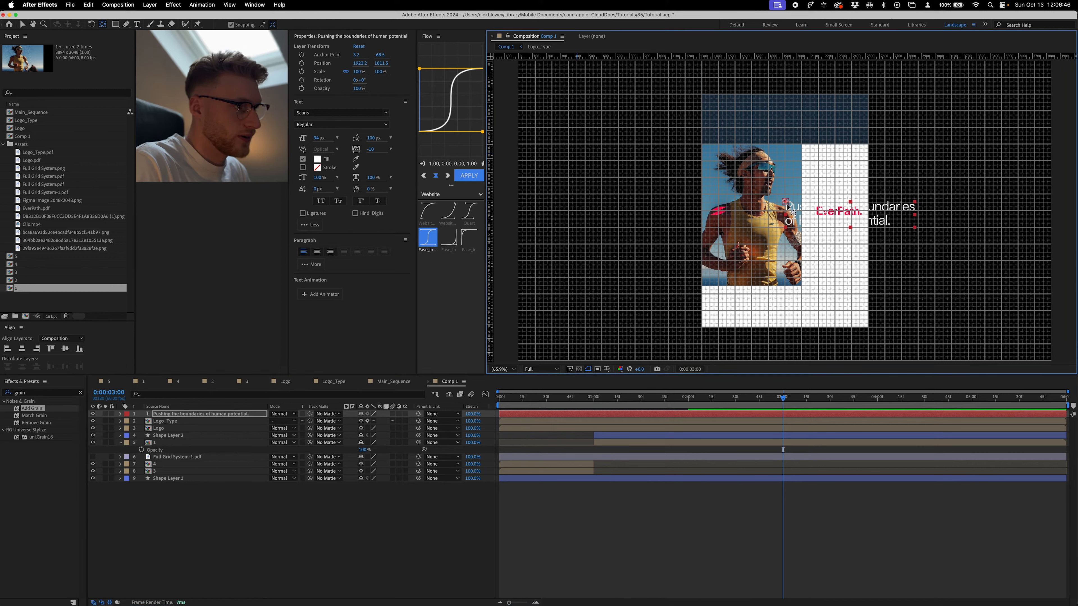
{"action": "right_click", "coordinate": [660, 414]}
{"action": "left_click", "coordinate": [649, 485]}
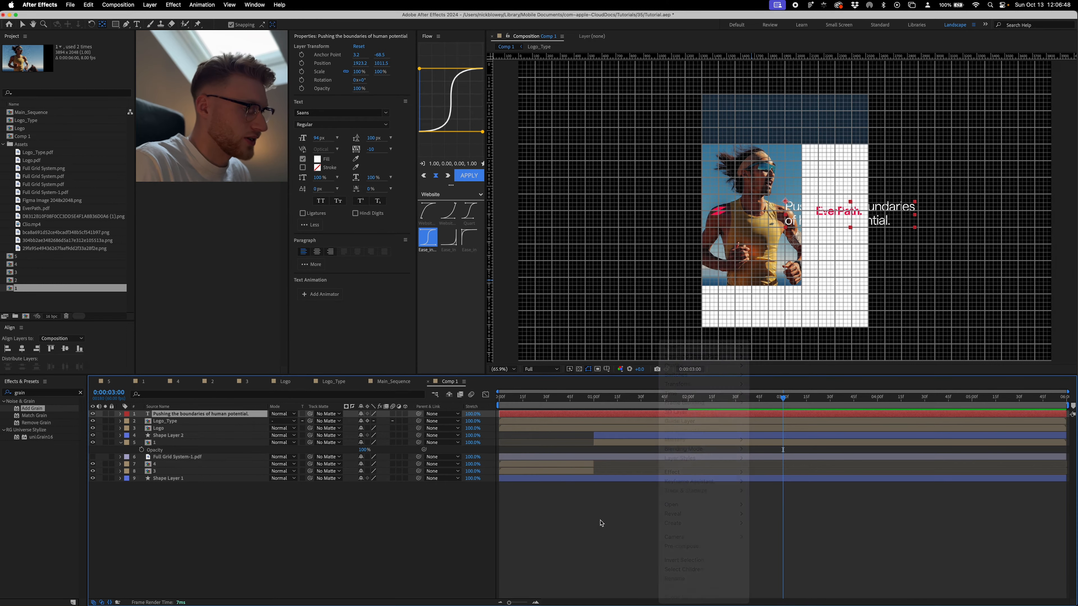
- Move the headline into the upper-left area of the dark blue block, aligned to the grid at about 1376, 300
{"action": "key", "text": "v"}
{"action": "left_click_drag", "start_coordinate": [797, 216], "coordinate": [715, 110]}
{"action": "left_click_drag", "start_coordinate": [716, 110], "coordinate": [722, 113]}
{"action": "left_click_drag", "start_coordinate": [584, 217], "coordinate": [600, 240]}
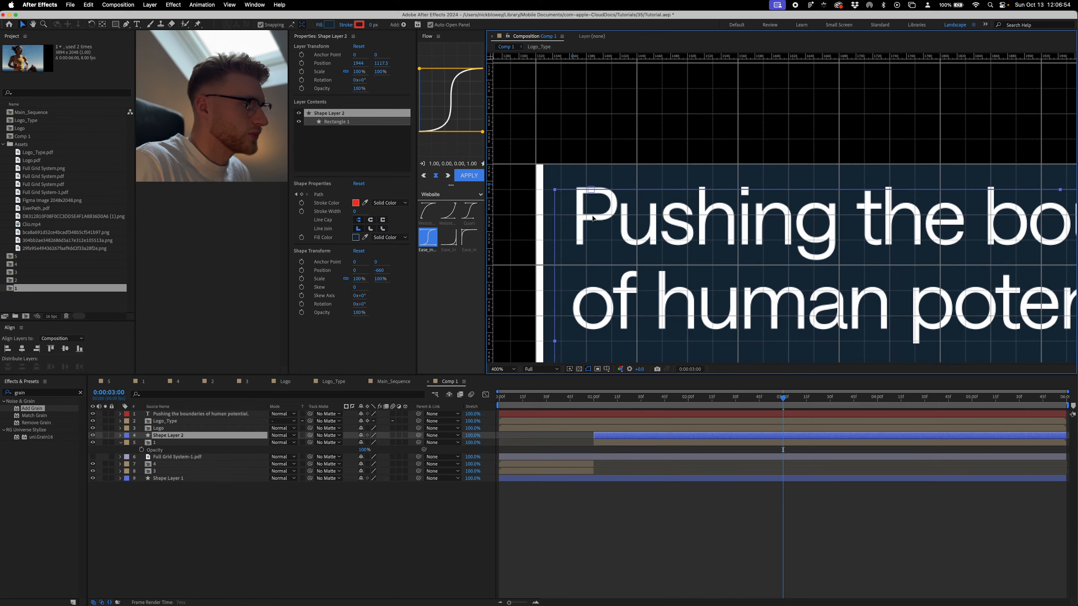
{"action": "key", "text": "super+z"}
{"action": "left_click", "coordinate": [657, 414]}
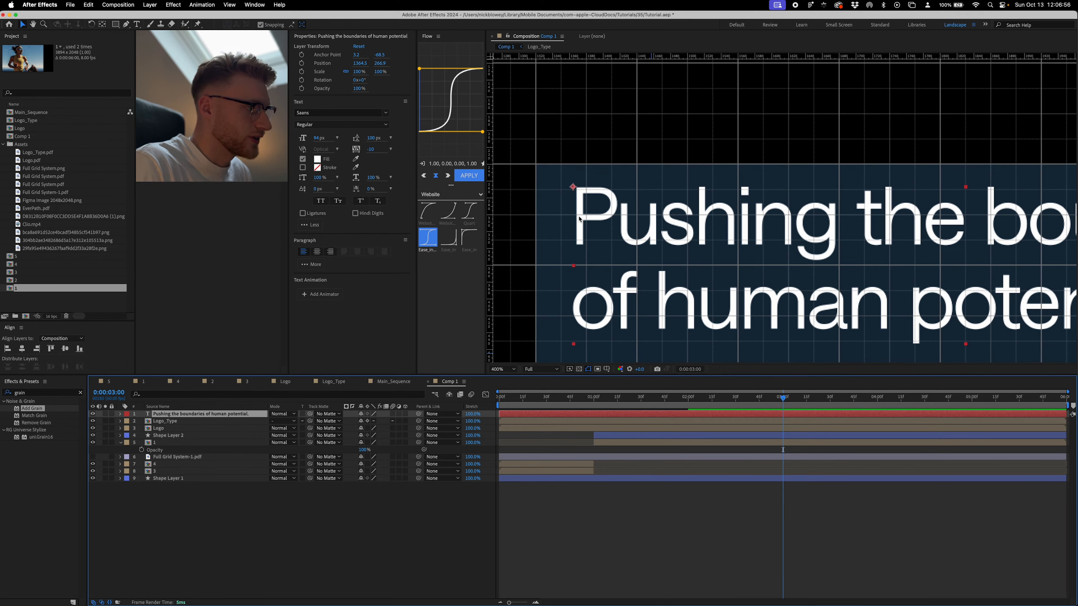
{"action": "left_click_drag", "start_coordinate": [572, 192], "coordinate": [584, 217]}
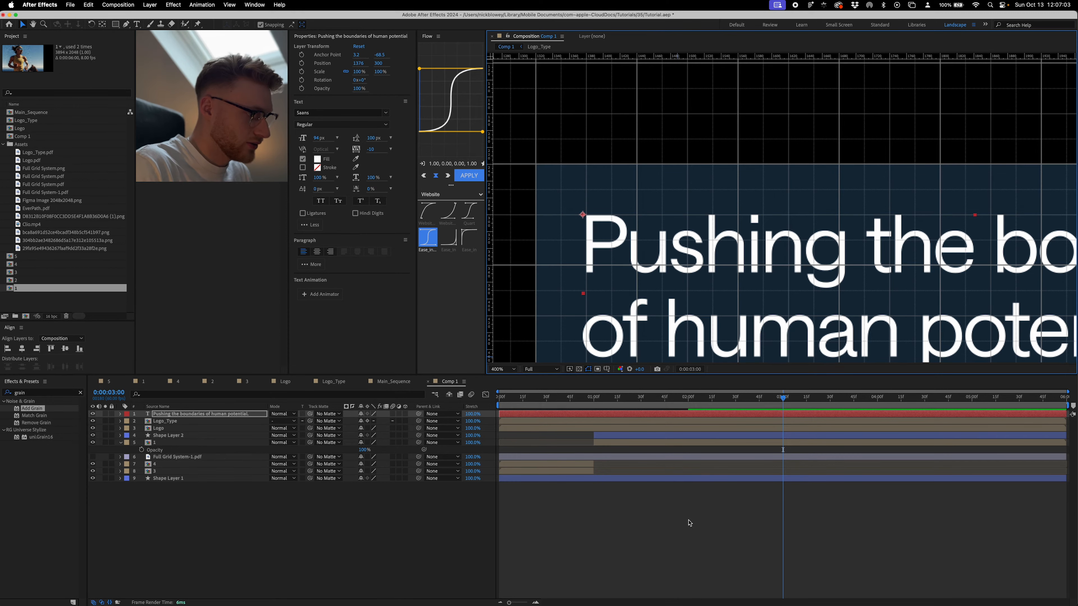
- Reveal all layers' keyframes, go to 0:00:02:00, and add a Position keyframe to the headline layer
{"action": "key", "text": "super+a"}
{"action": "key", "text": "u"}
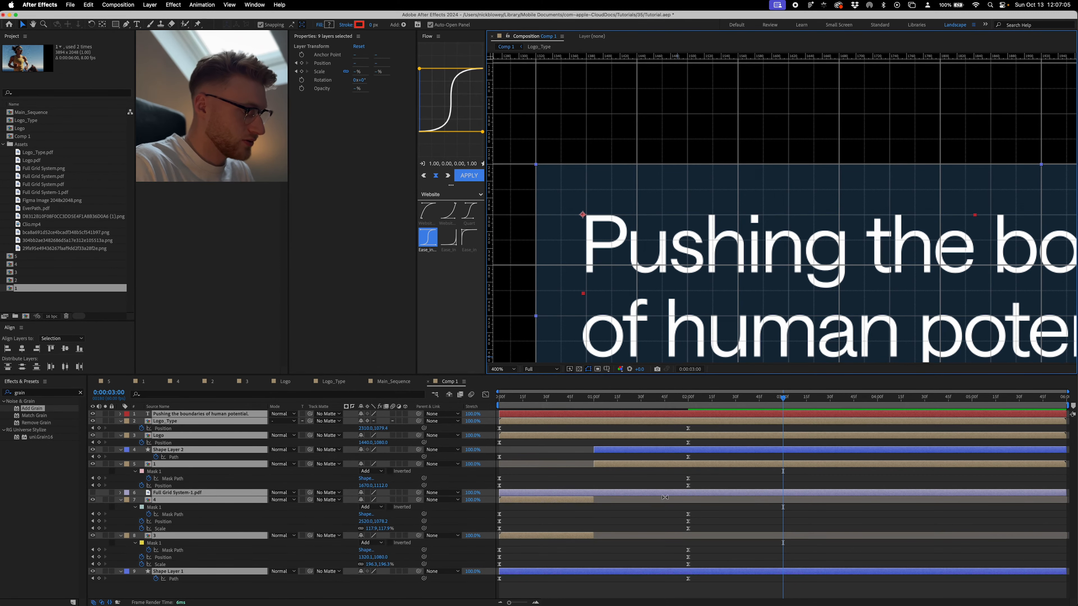
{"action": "left_click", "coordinate": [688, 401]}
{"action": "left_click", "coordinate": [662, 414]}
{"action": "key", "text": "p"}
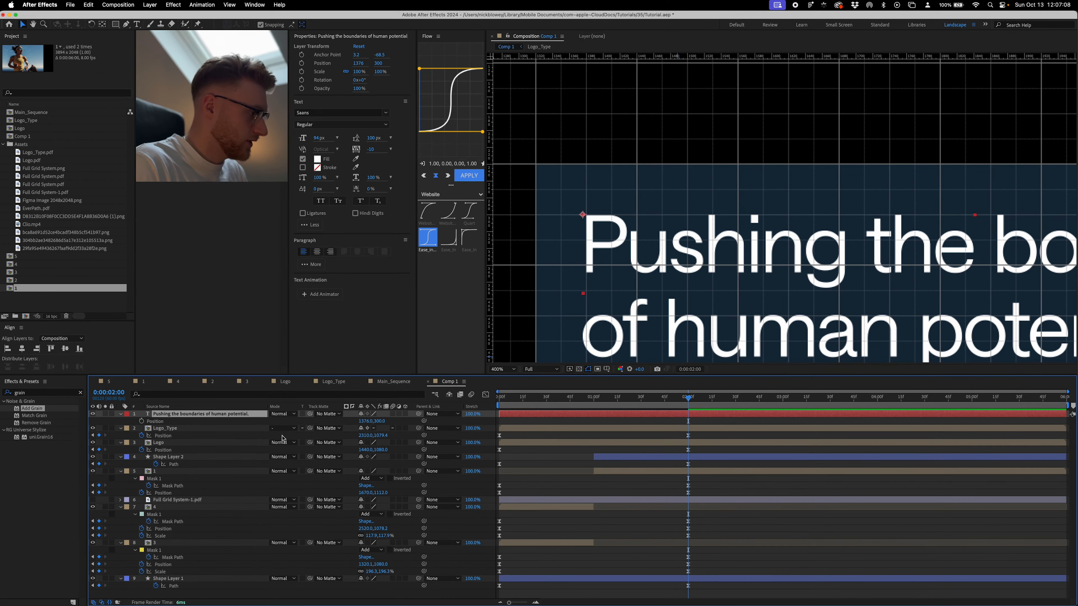
{"action": "left_click", "coordinate": [141, 421]}
- At 0:00:00:00, position the headline inside the upper-left corner of the banner's left runner photo, at about 176, 629
{"action": "left_click_drag", "start_coordinate": [689, 398], "coordinate": [455, 407]}
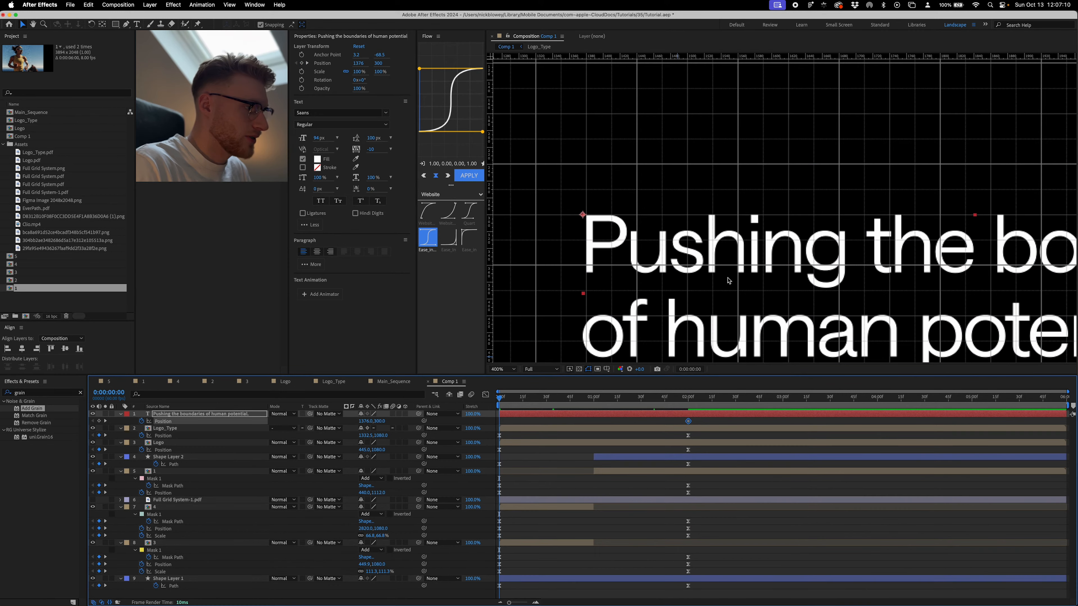
{"action": "key", "text": "comma"}
{"action": "key", "text": "comma"}
{"action": "left_click_drag", "start_coordinate": [730, 279], "coordinate": [960, 233]}
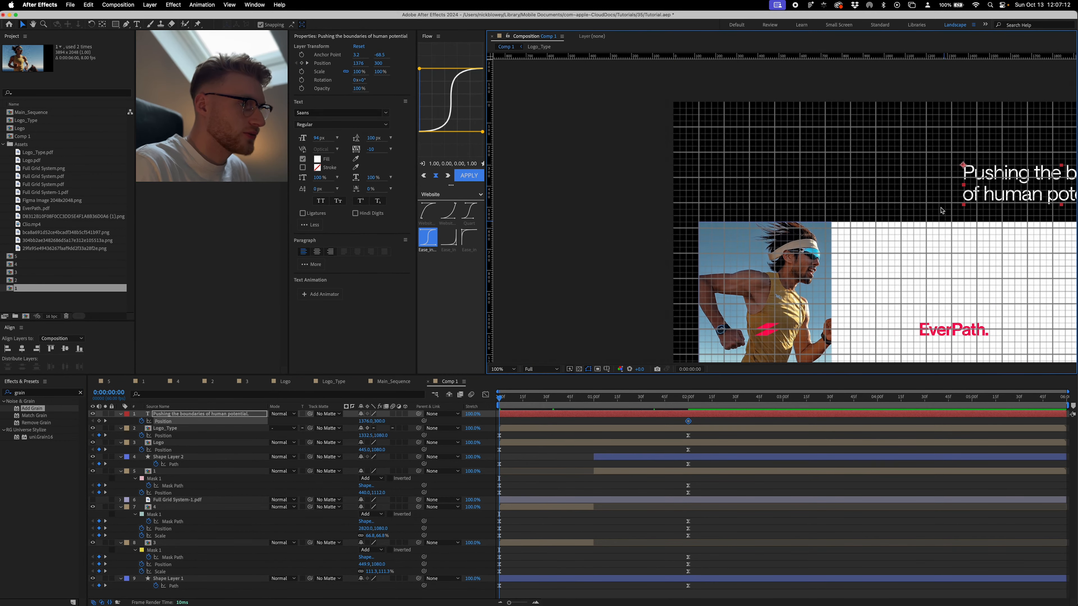
{"action": "left_click_drag", "start_coordinate": [964, 171], "coordinate": [708, 233]}
{"action": "key", "text": "period"}
{"action": "left_click_drag", "start_coordinate": [708, 234], "coordinate": [812, 187]}
{"action": "key", "text": "period"}
{"action": "left_click_drag", "start_coordinate": [704, 196], "coordinate": [721, 223]}
{"action": "key", "text": "period"}
{"action": "left_click_drag", "start_coordinate": [628, 238], "coordinate": [621, 238]}
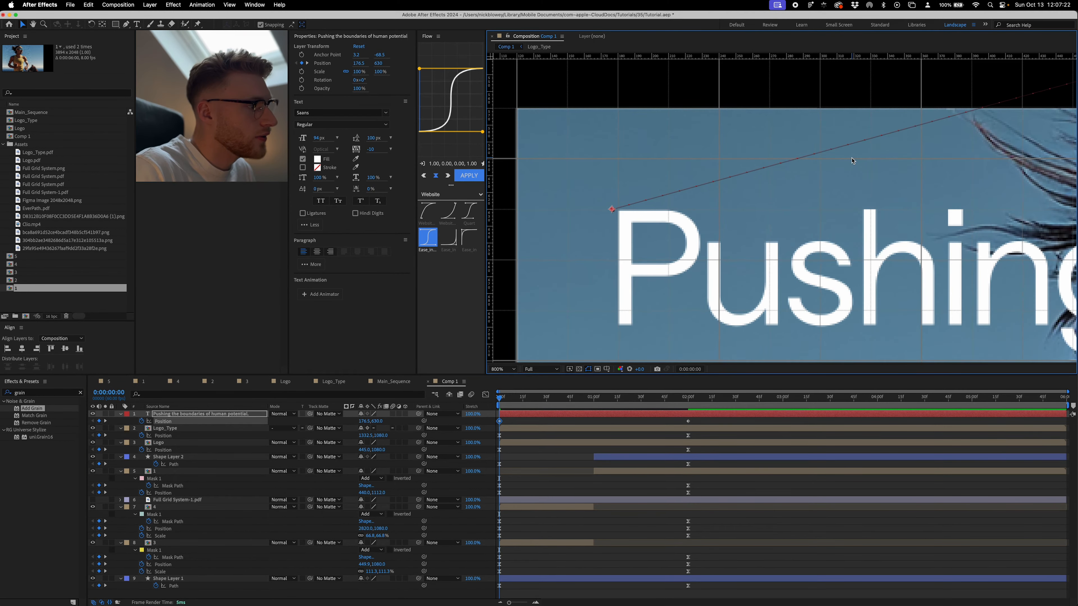
- Trim the headline layer to start at 0:00:01:00 and apply the Flow easing curve to its Position keyframes
{"action": "key", "text": "comma"}
{"action": "key", "text": "comma"}
{"action": "key", "text": "comma"}
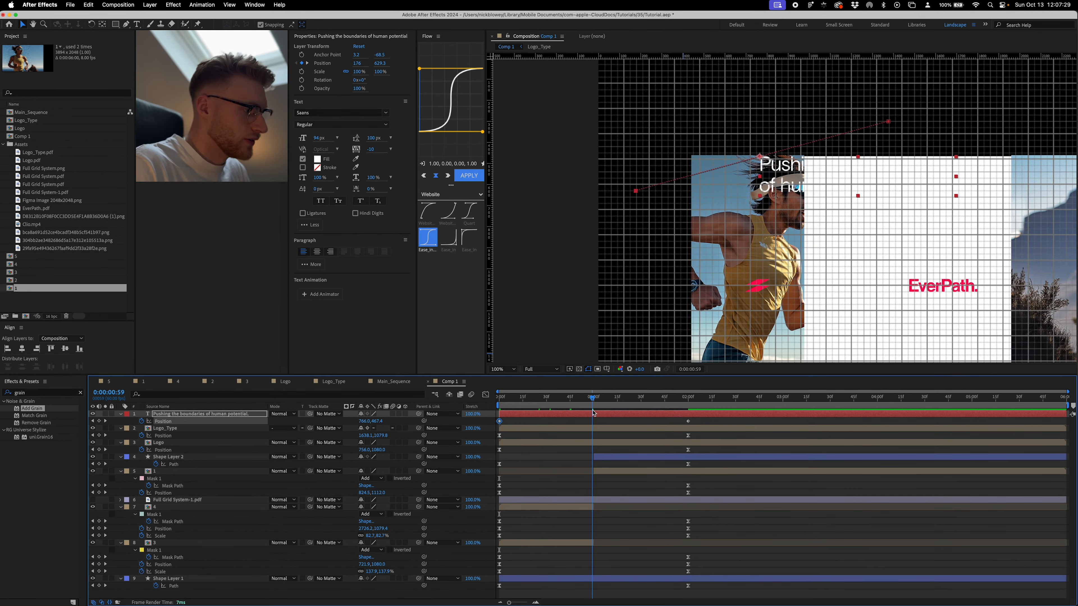
{"action": "left_click_drag", "start_coordinate": [592, 399], "coordinate": [596, 414]}
{"action": "key", "text": "alt+bracketleft"}
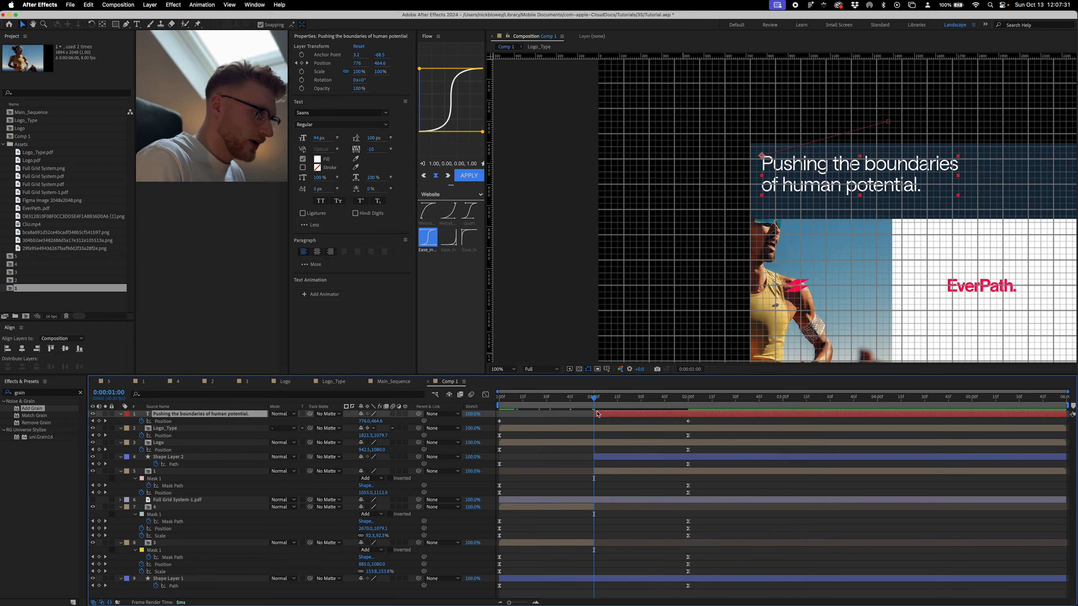
{"action": "left_click", "coordinate": [163, 421]}
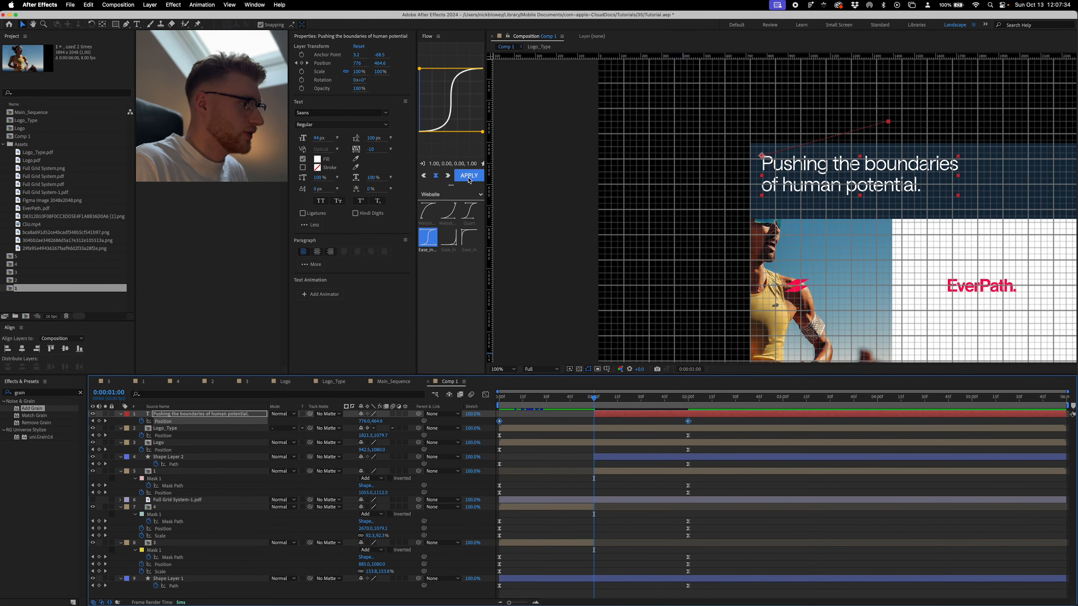
{"action": "left_click", "coordinate": [469, 176]}
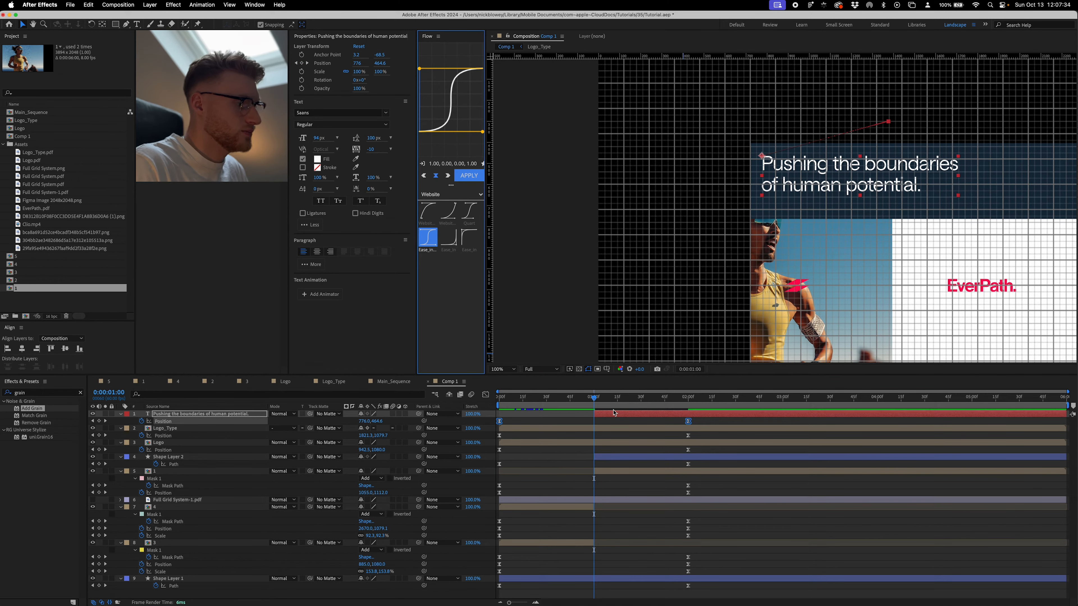
- Preview the eased headline animation from the beginning
{"action": "left_click", "coordinate": [594, 398]}
{"action": "left_click_drag", "start_coordinate": [594, 398], "coordinate": [625, 398]}
{"action": "key", "text": "space"}
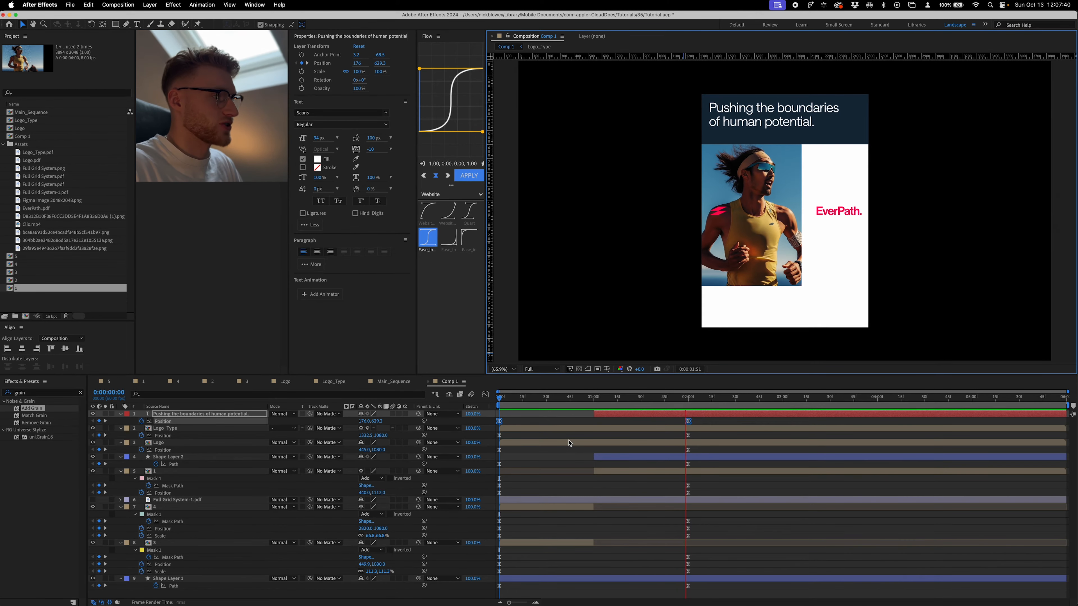
{"action": "left_click", "coordinate": [837, 420]}
{"action": "key", "text": "space"}
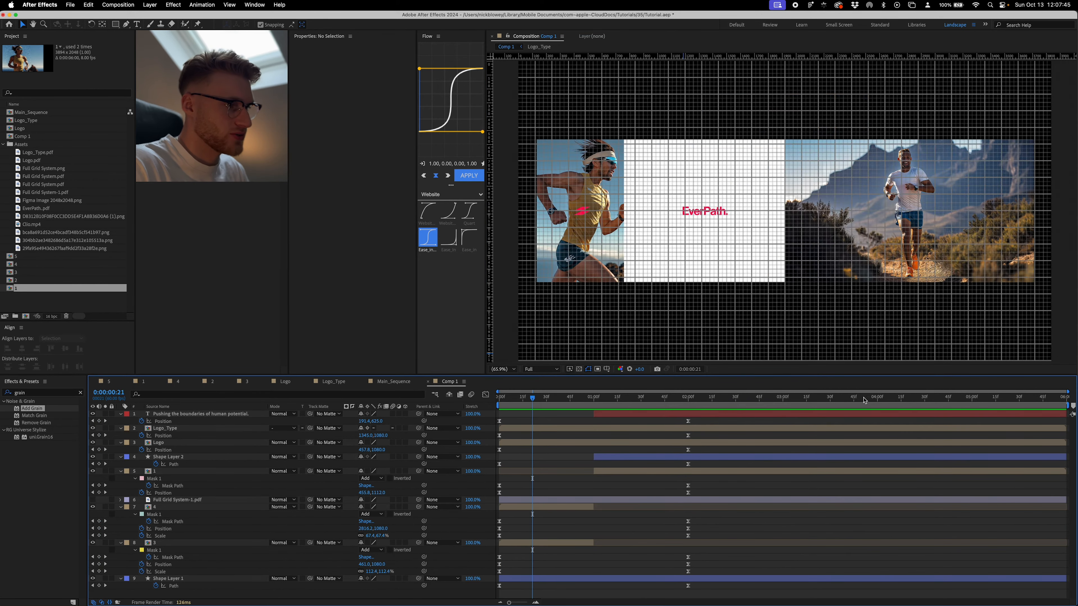
- Go to 0:00:04:00 and add Full Grid System.png to Comp 1 as the top layer
{"action": "left_click_drag", "start_coordinate": [871, 401], "coordinate": [878, 403]}
{"action": "key", "text": "Caps_Lock"}
{"action": "key", "text": "Caps_Lock"}
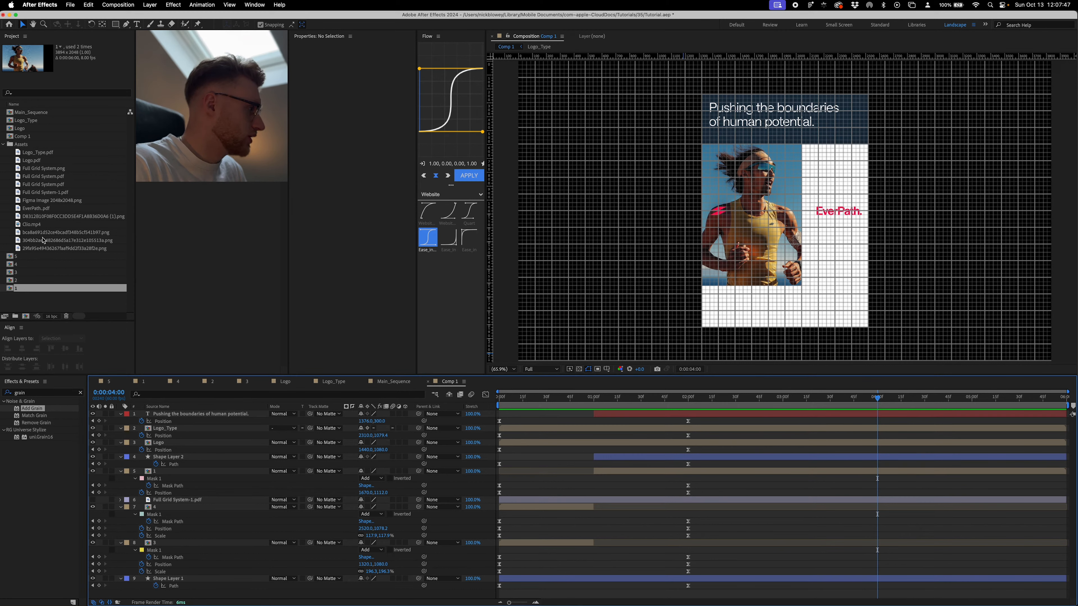
{"action": "left_click", "coordinate": [33, 264]}
{"action": "left_click_drag", "start_coordinate": [43, 172], "coordinate": [551, 414]}
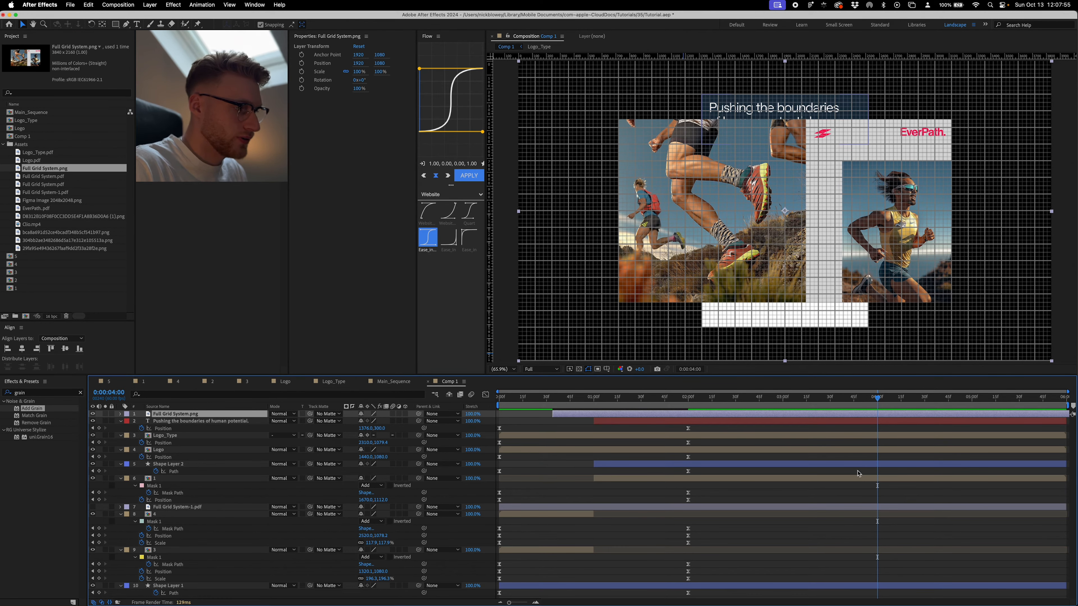
- Reshape Shape Layer 1's rectangle at 0:00:04:00 to match the landscape frame of the reference image
{"action": "left_click", "coordinate": [844, 592]}
{"action": "left_click", "coordinate": [839, 589]}
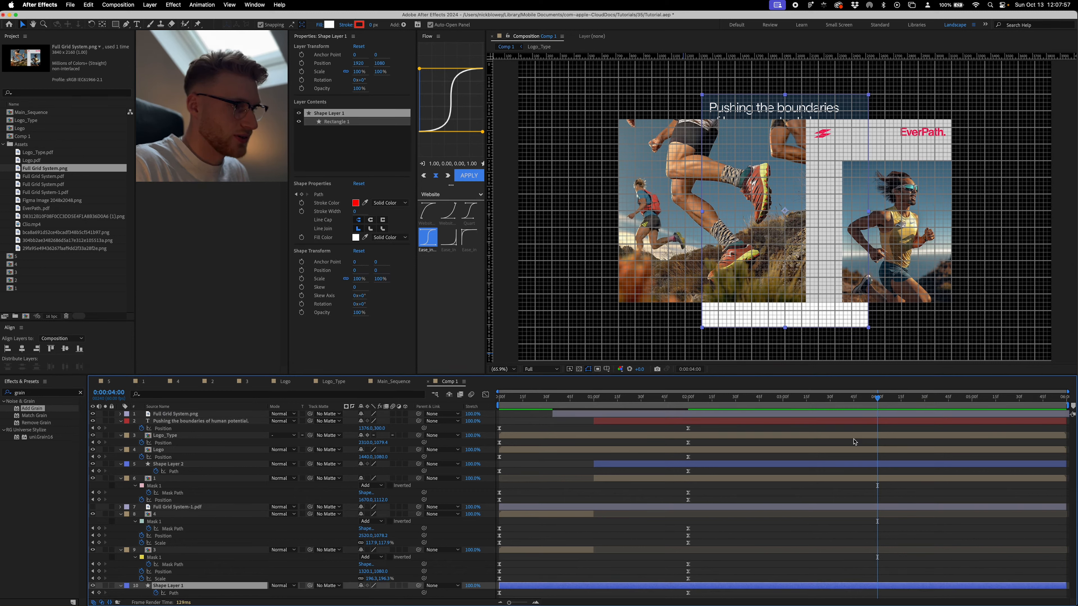
{"action": "double_click", "coordinate": [869, 328], "text": "super"}
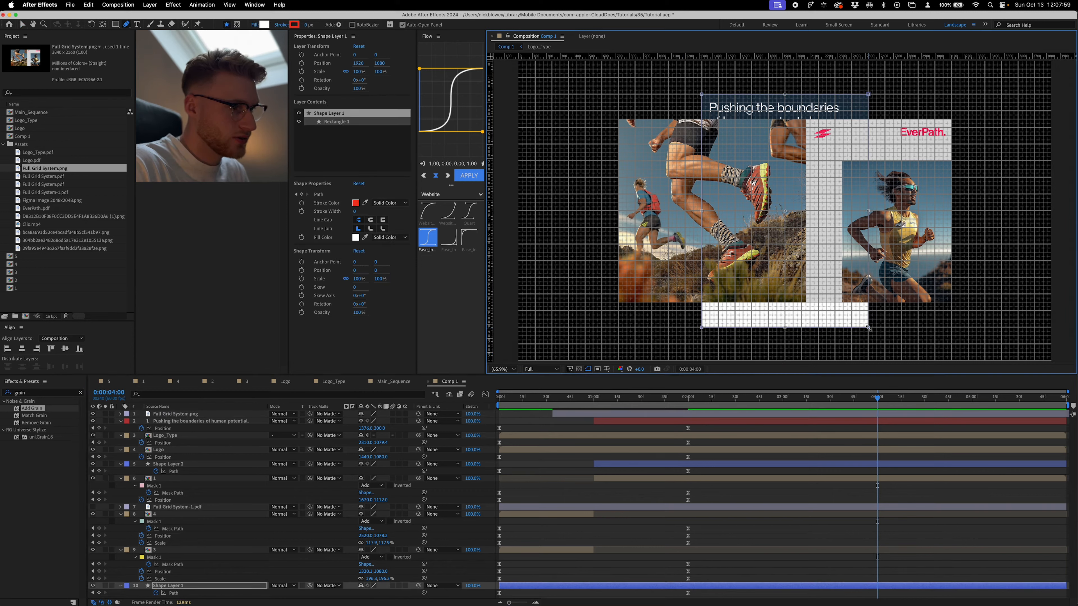
{"action": "left_click_drag", "start_coordinate": [868, 210], "coordinate": [951, 211]}
{"action": "left_click_drag", "start_coordinate": [785, 328], "coordinate": [784, 302]}
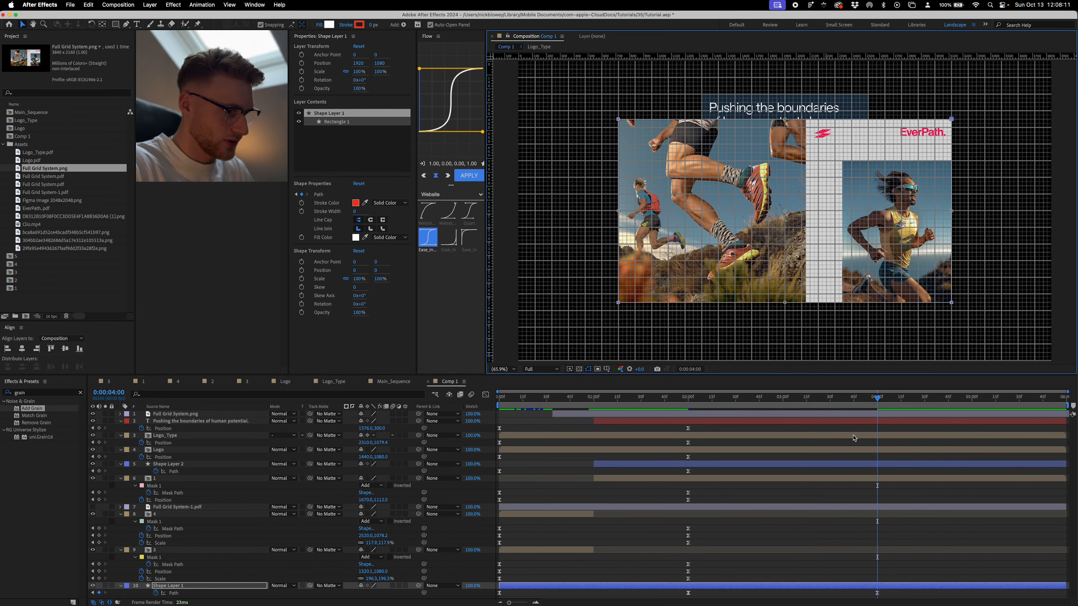
- Collapse Shape Layer 2's rectangle at 0:00:04:00 into a line across the full top edge of the reference layout
{"action": "left_click", "coordinate": [832, 464]}
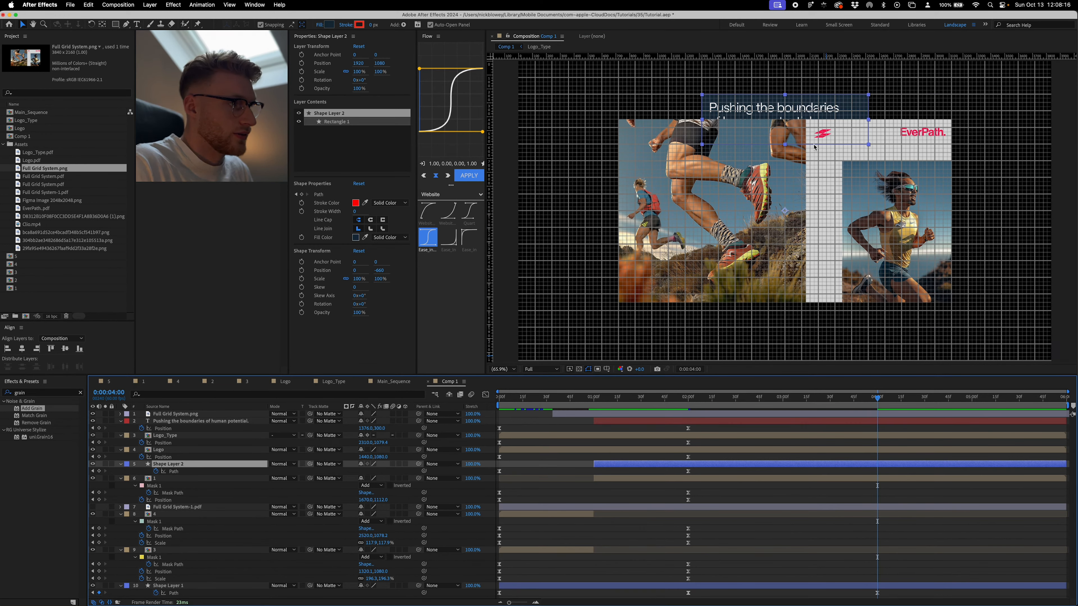
{"action": "left_click", "coordinate": [785, 149]}
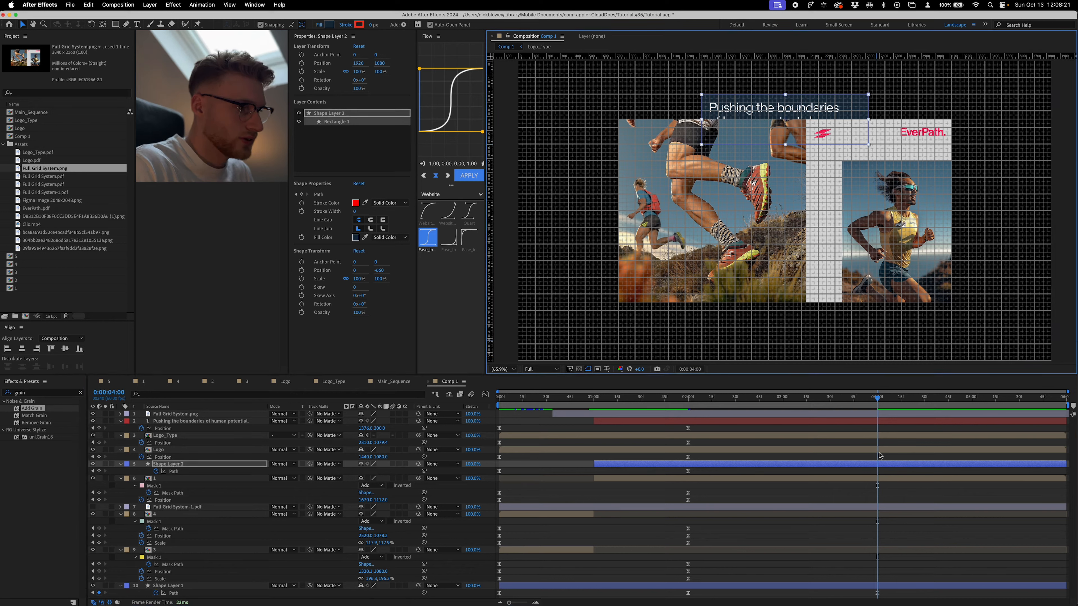
{"action": "left_click", "coordinate": [876, 467]}
{"action": "left_click", "coordinate": [877, 470]}
{"action": "left_click", "coordinate": [877, 465]}
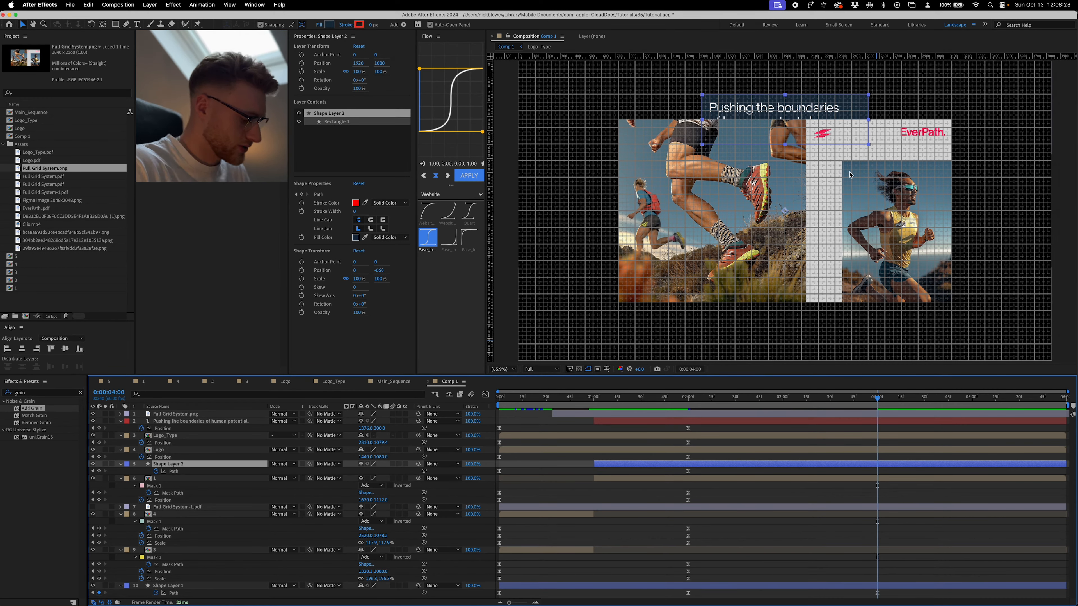
{"action": "key", "text": "g"}
{"action": "left_click_drag", "start_coordinate": [868, 144], "coordinate": [951, 120]}
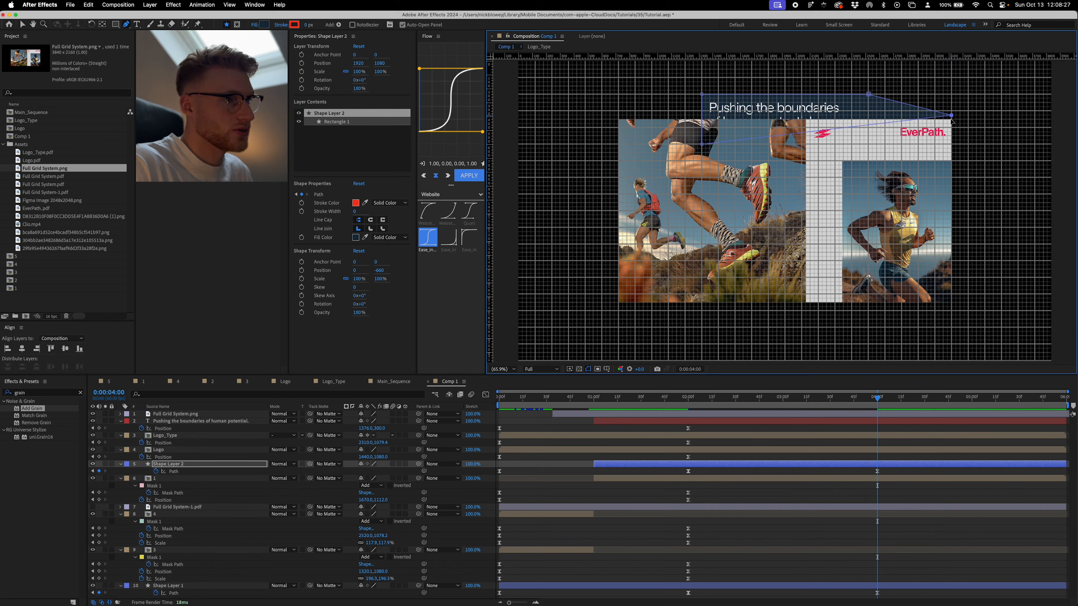
{"action": "key", "text": "v"}
{"action": "left_click", "coordinate": [748, 111]}
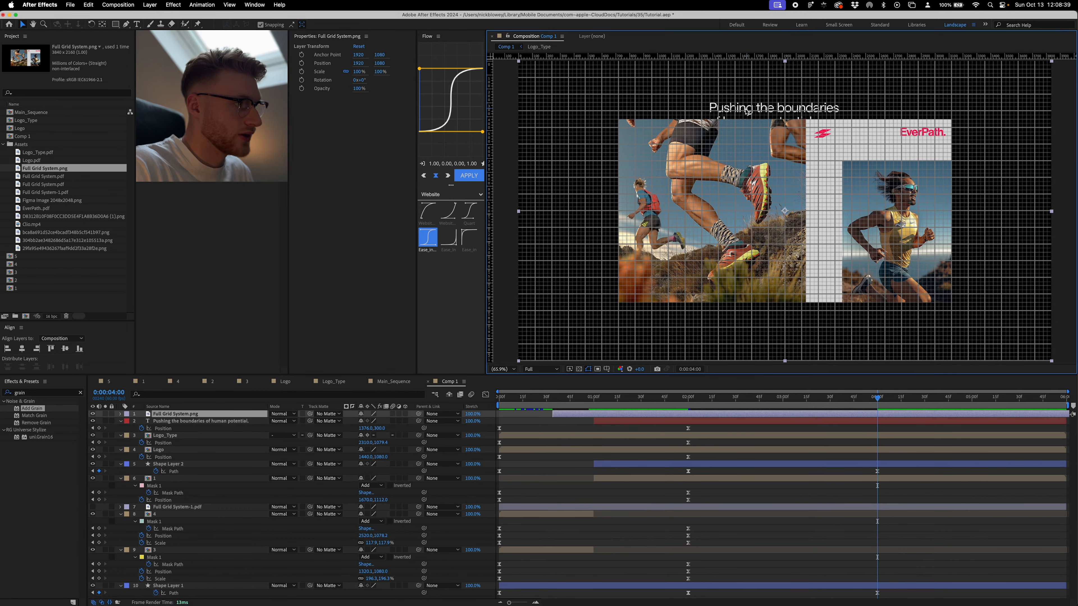
- Move the headline at 0:00:04:00 into the reference layout's upper-left corner, aligned to the grid at 780, 480
{"action": "left_click", "coordinate": [833, 423]}
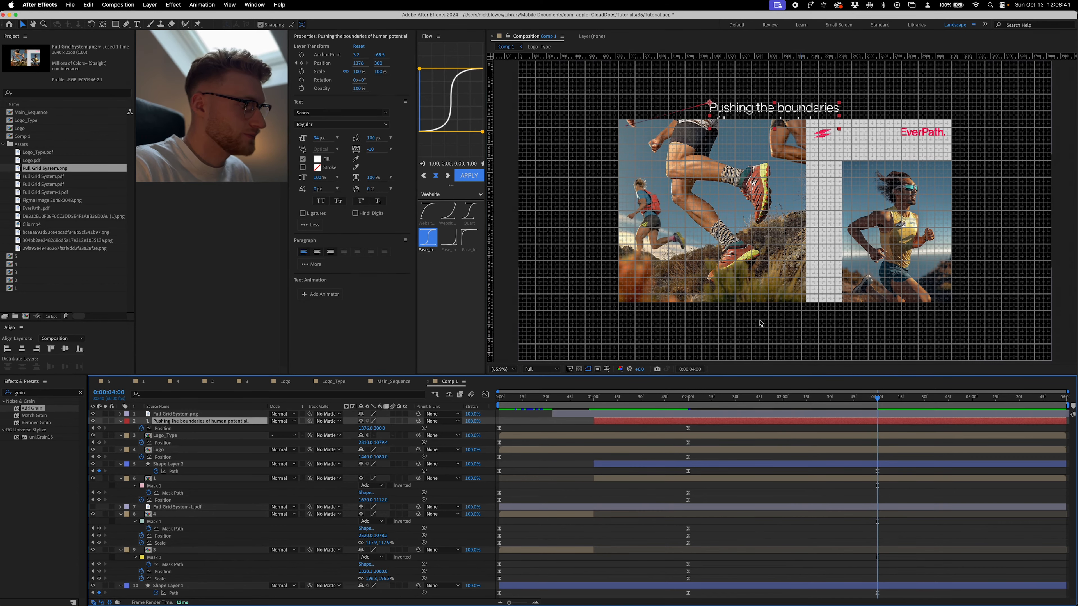
{"action": "scroll", "coordinate": [795, 207], "scroll_direction": "up", "scroll_amount": 4}
{"action": "left_click_drag", "start_coordinate": [795, 207], "coordinate": [626, 323]}
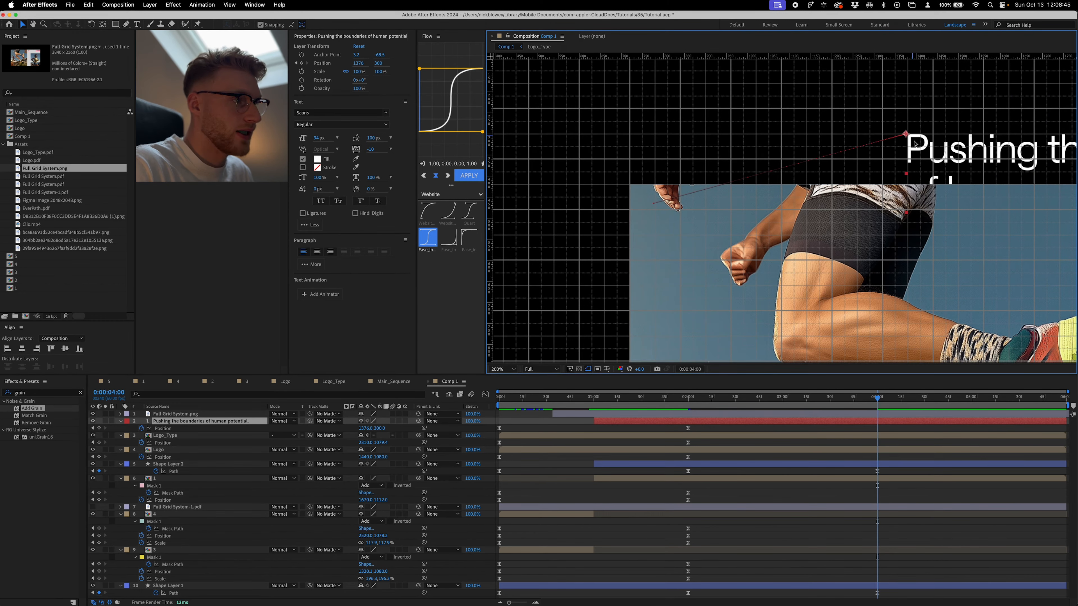
{"action": "left_click_drag", "start_coordinate": [915, 145], "coordinate": [660, 220]}
{"action": "key", "text": "period"}
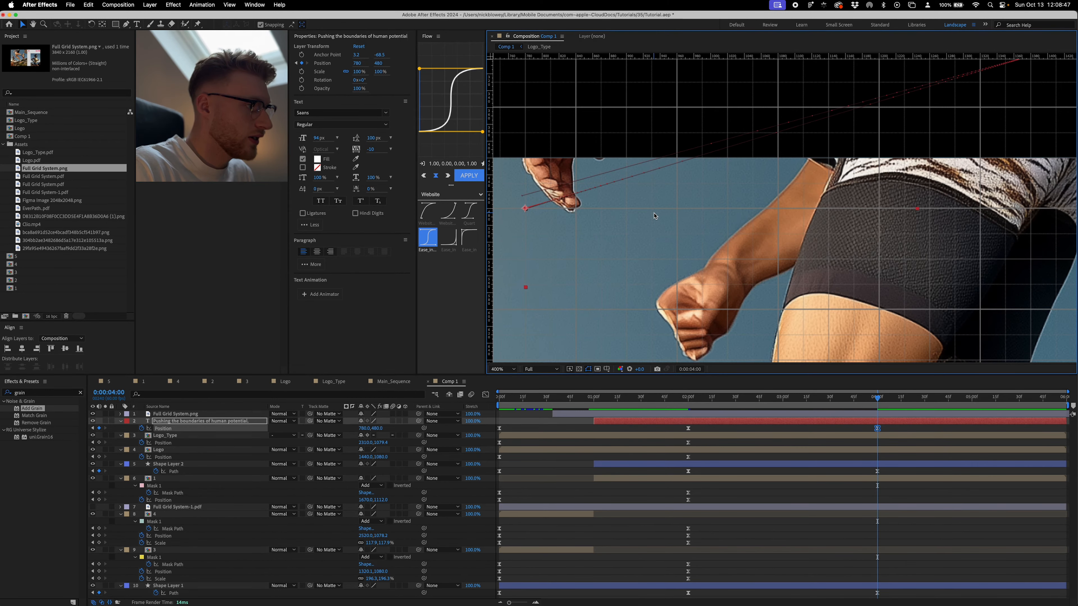
- Set Full Grid System.png's opacity to 30% and place the headline layer above it
{"action": "left_click", "coordinate": [206, 415]}
{"action": "key", "text": "t"}
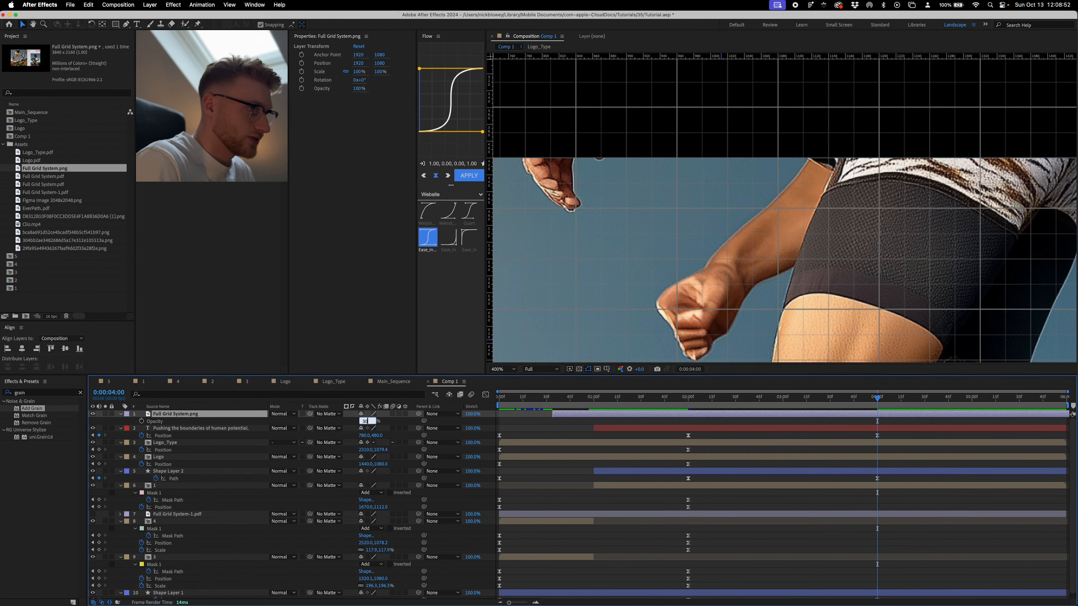
{"action": "key", "text": "Return"}
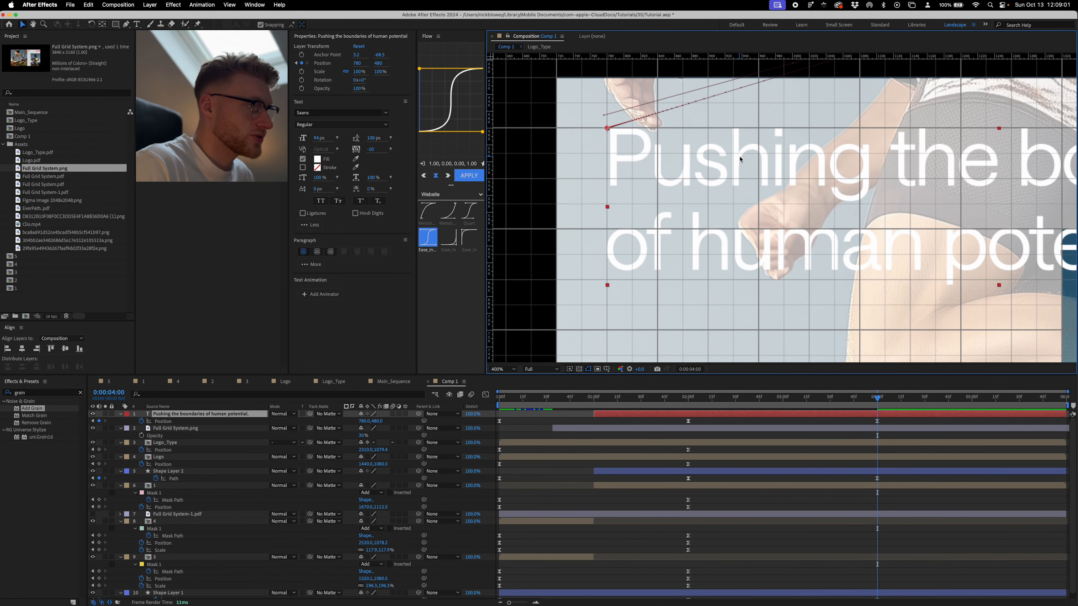
- Nudge the headline left to 776.5, 480 and trim its layer to end at 0:00:04:00
{"action": "key", "text": "Left"}
{"action": "key", "text": "Left"}
{"action": "key", "text": "Left"}
{"action": "key", "text": "Left"}
{"action": "key", "text": "Left"}
{"action": "key", "text": "Left"}
{"action": "key", "text": "Left"}
{"action": "key", "text": "Left"}
{"action": "key", "text": "Left"}
{"action": "key", "text": "Left"}
{"action": "key", "text": "Left"}
{"action": "key", "text": "Left"}
{"action": "key", "text": "Left"}
{"action": "key", "text": "Left"}
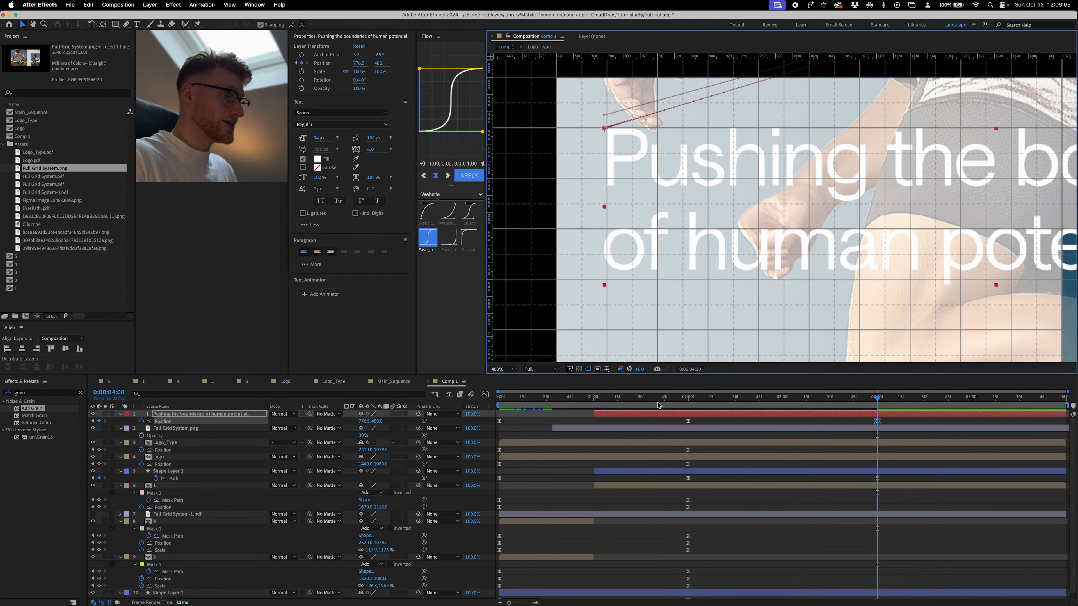
{"action": "key", "text": "/"}
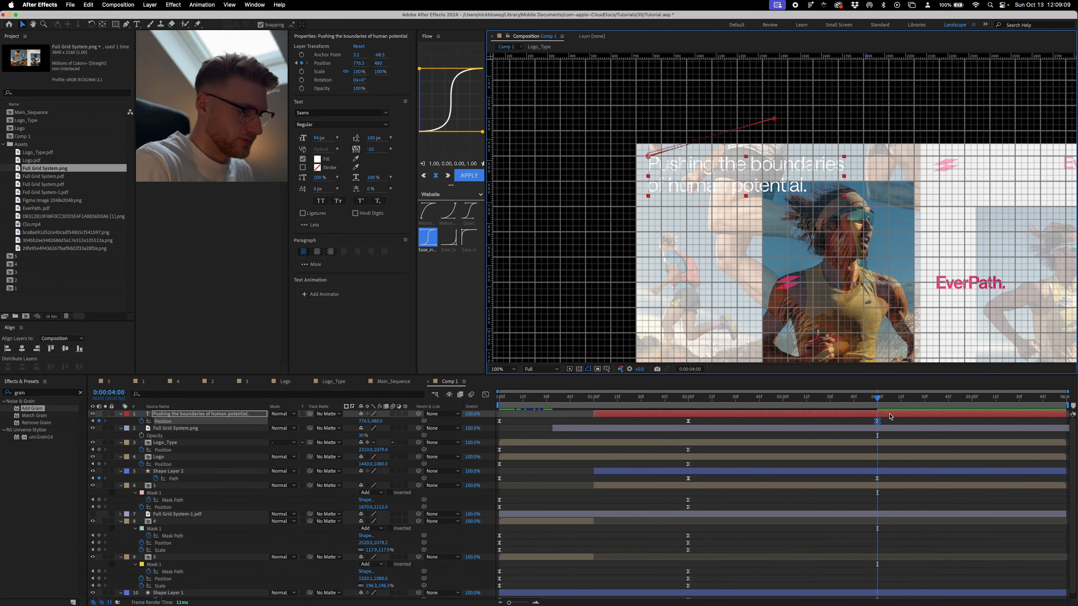
{"action": "key", "text": "alt+bracketright"}
{"action": "key", "text": "comma"}
{"action": "key", "text": "comma"}
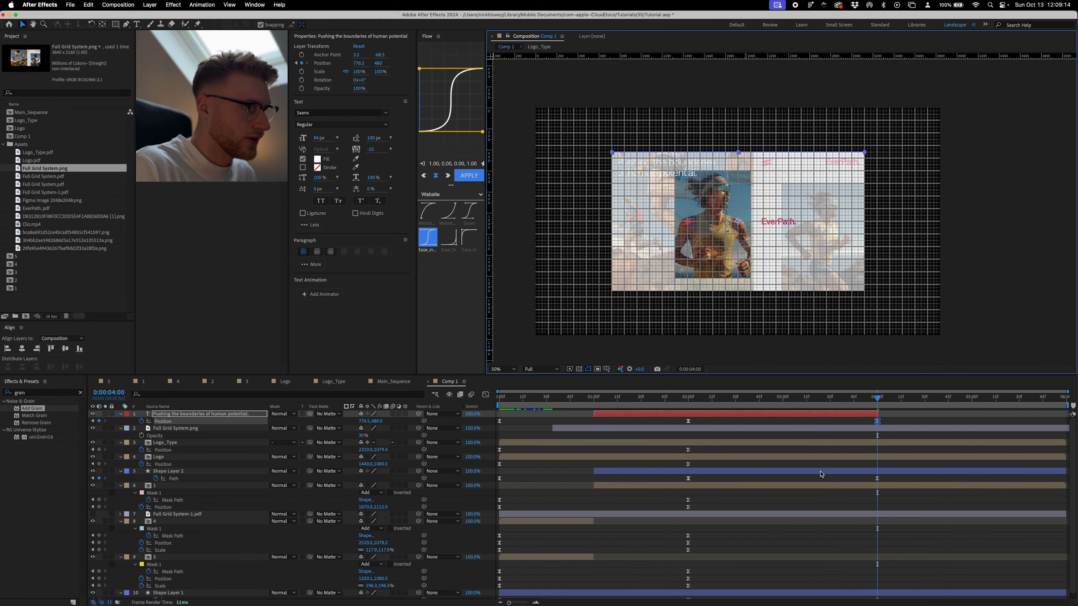
- Move image layer 1 at 0:00:04:00 so it is centred on the reference layout's left edge, at 720, 1112
{"action": "left_click", "coordinate": [819, 472]}
{"action": "left_click", "coordinate": [835, 458]}
{"action": "left_click", "coordinate": [833, 444]}
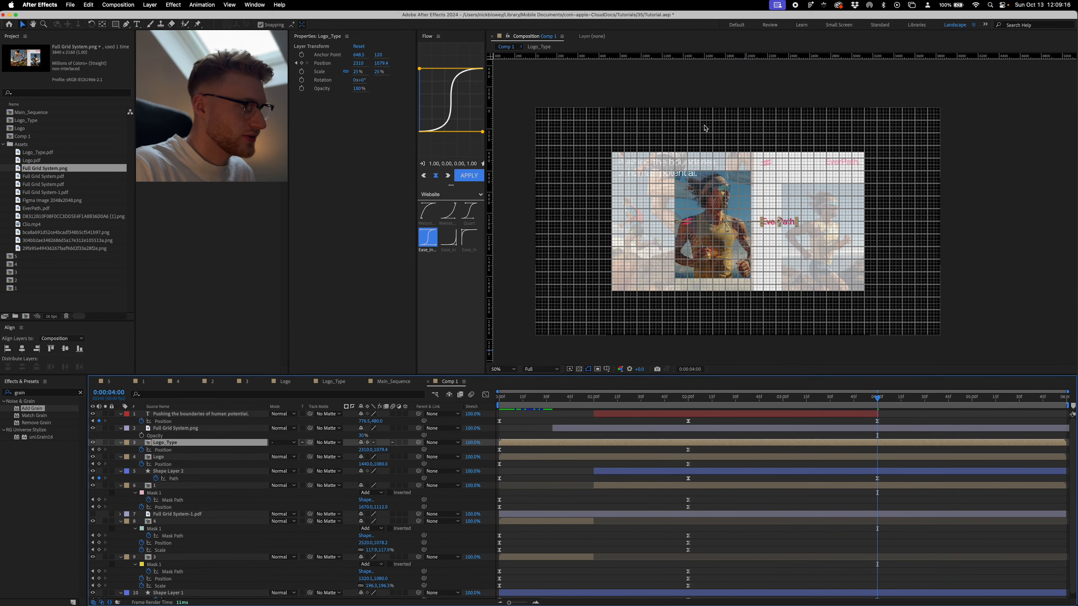
{"action": "left_click", "coordinate": [858, 488]}
{"action": "key", "text": "period"}
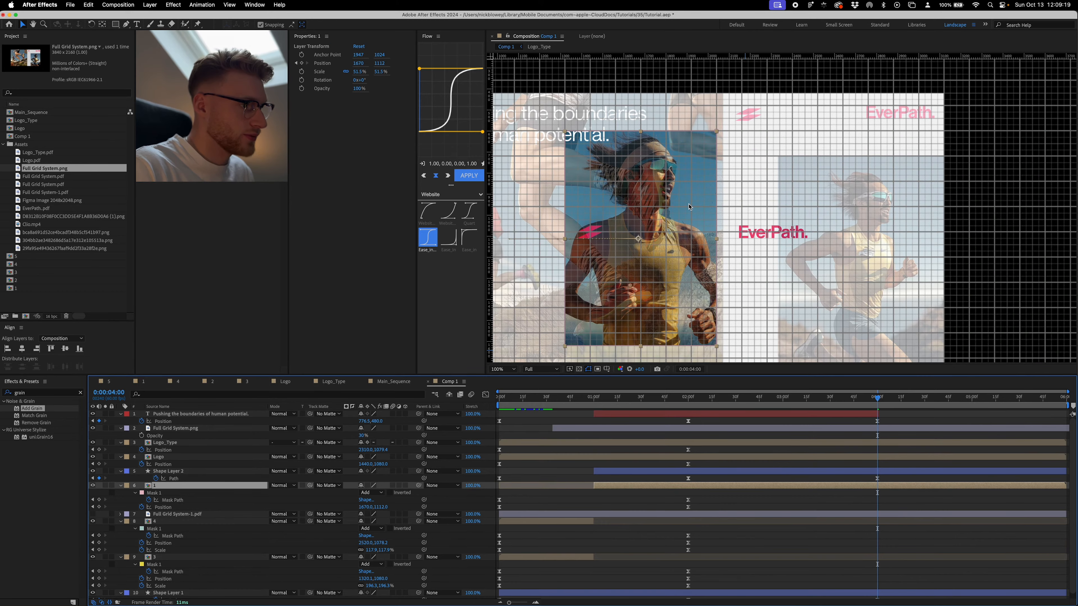
{"action": "left_click_drag", "start_coordinate": [690, 203], "coordinate": [875, 169]}
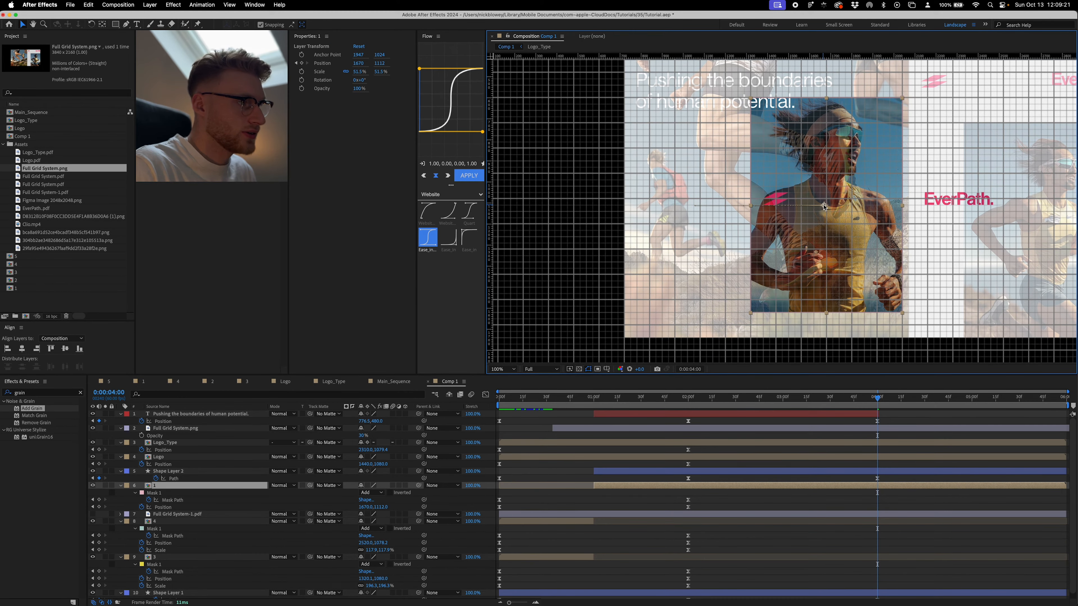
{"action": "left_click_drag", "start_coordinate": [824, 206], "coordinate": [626, 210]}
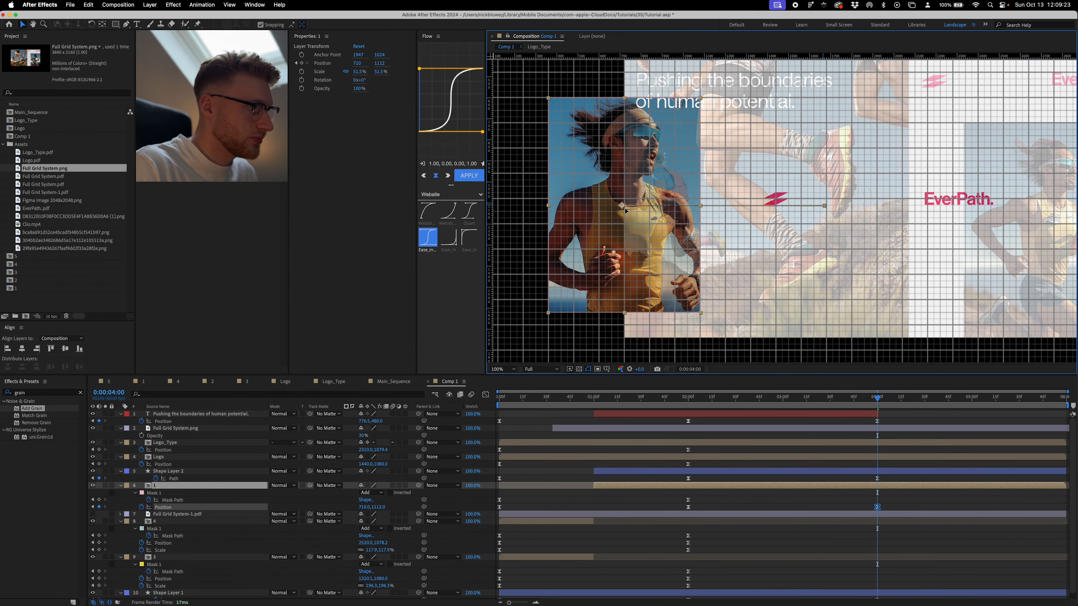
{"action": "scroll", "coordinate": [625, 210], "scroll_direction": "up", "scroll_amount": 5}
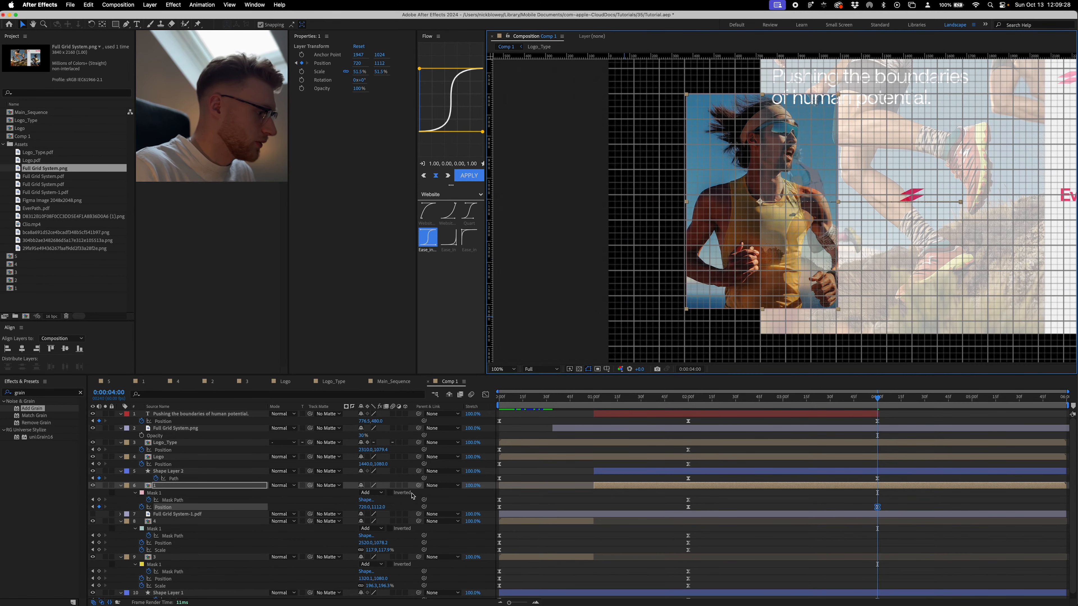
- Try to enlarge image layer 1 to a scale of 75.8% at 0:00:04:00 without keyframing the scale
{"action": "key", "text": "s"}
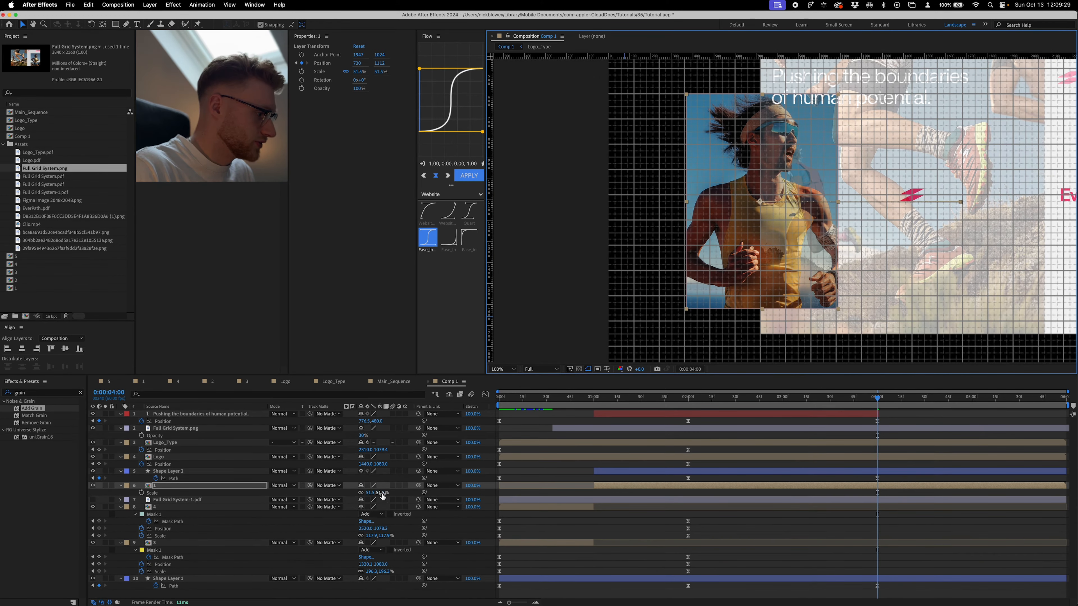
{"action": "left_click_drag", "start_coordinate": [382, 492], "coordinate": [454, 491]}
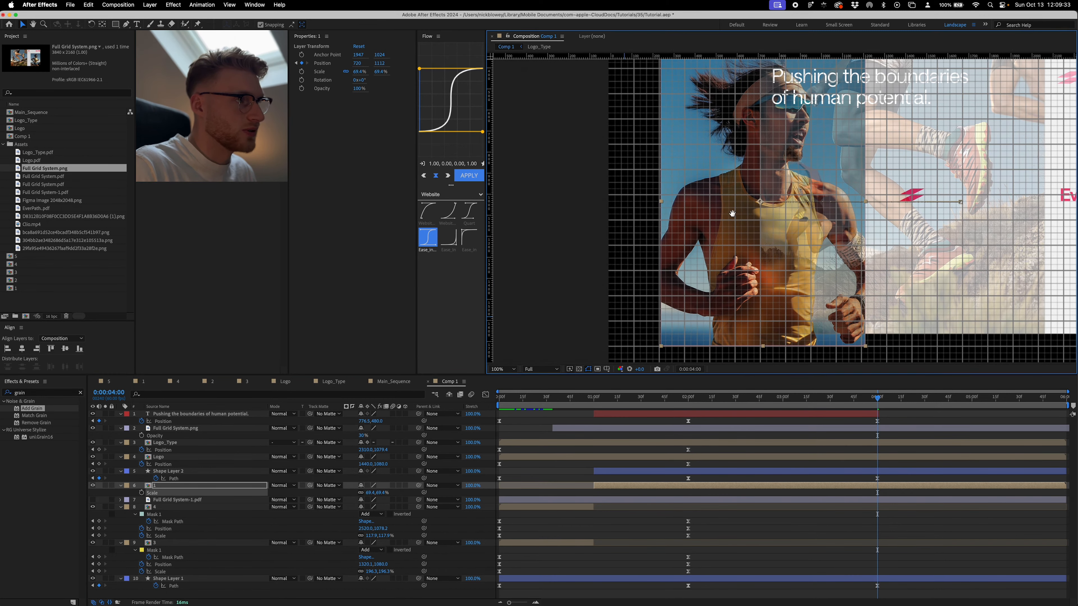
{"action": "left_click_drag", "start_coordinate": [734, 212], "coordinate": [723, 261]}
{"action": "scroll", "coordinate": [723, 261], "scroll_direction": "down", "scroll_amount": 1}
{"action": "left_click_drag", "start_coordinate": [378, 493], "coordinate": [402, 487]}
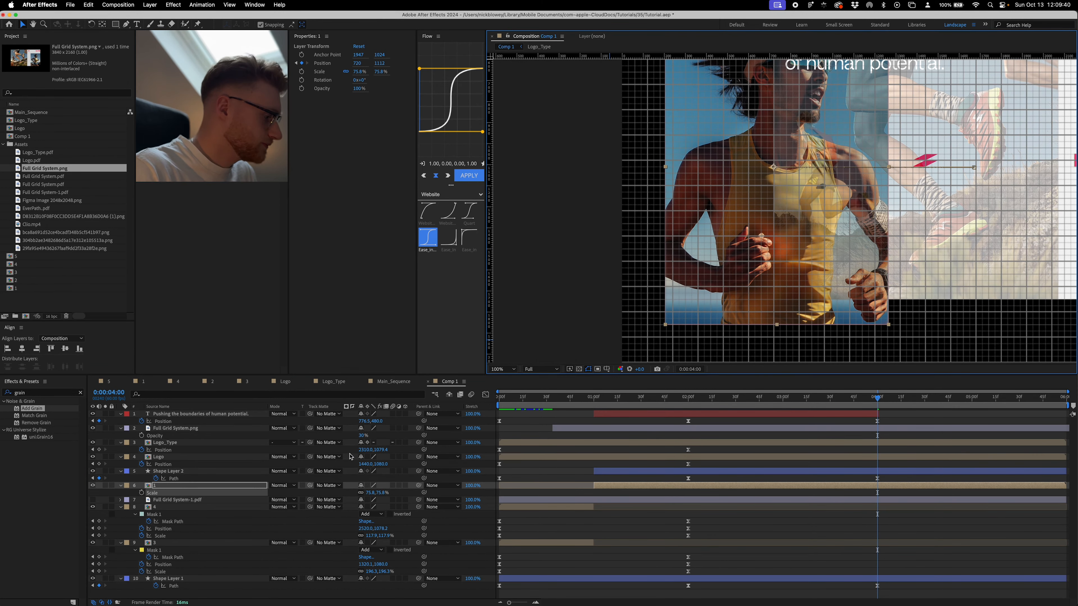
- Show image layer 1's Mask Path, Position and Scale properties together in the timeline
{"action": "left_click", "coordinate": [829, 494]}
{"action": "key", "text": "s"}
{"action": "left_click", "coordinate": [830, 486]}
{"action": "key", "text": "p"}
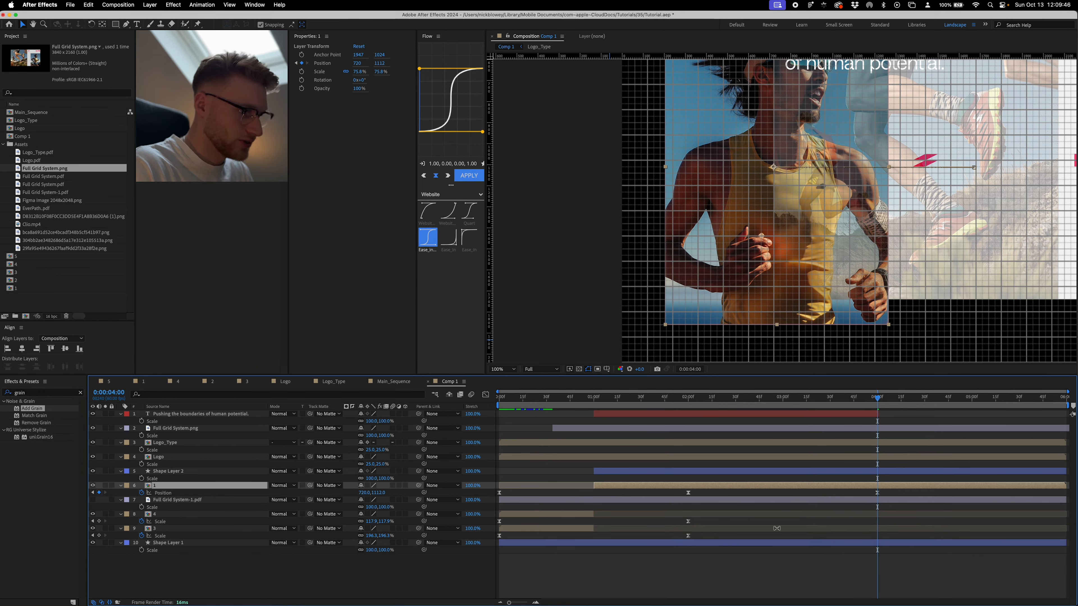
{"action": "key", "text": "shift+m"}
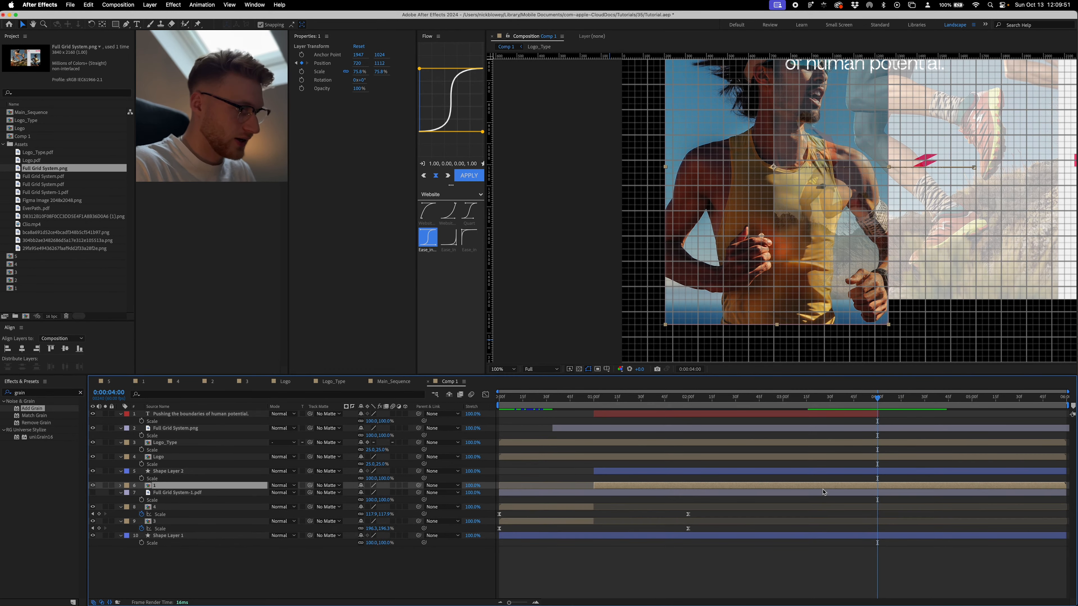
{"action": "key", "text": "shift+s"}
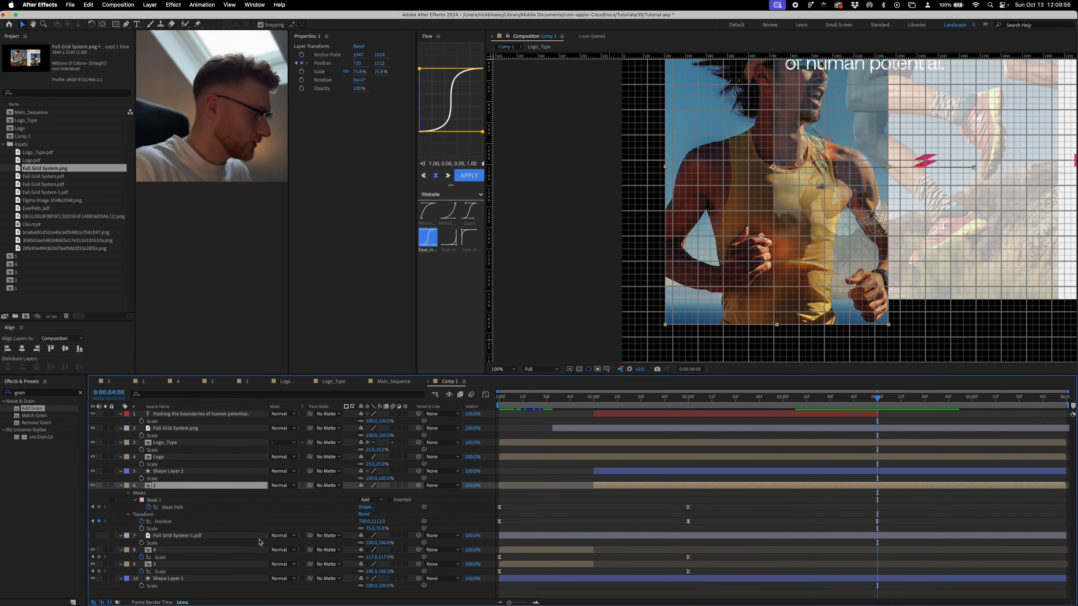
- Undo the unkeyframed scale change on image layer 1
{"action": "key", "text": "super+z"}
{"action": "key", "text": "super+z"}
{"action": "key", "text": "super+z"}
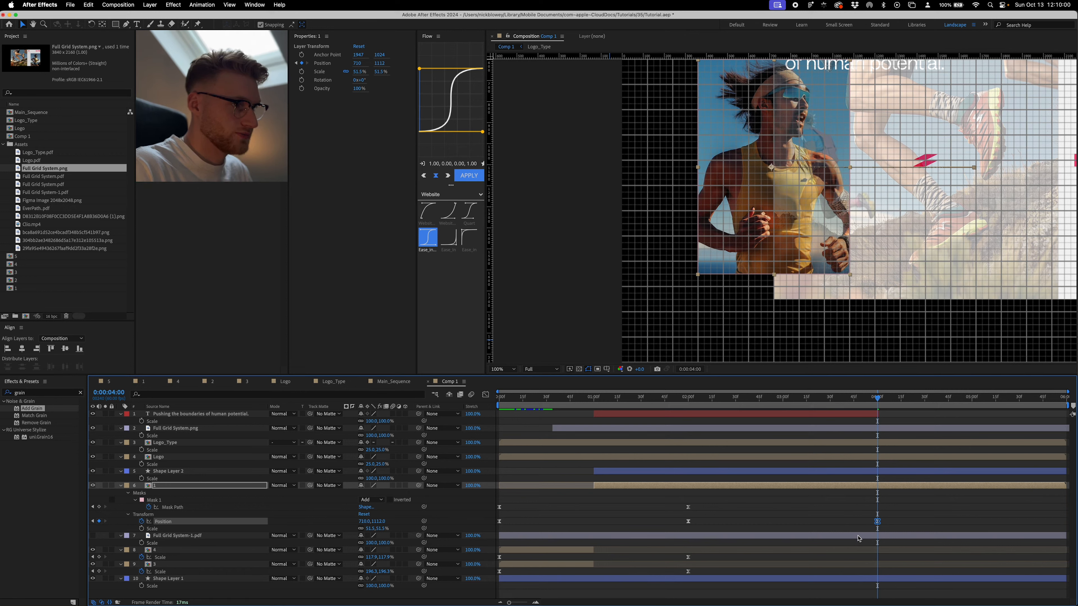
- Keyframe image layer 1's starting scale at 0:00:02:00 and set its scale to 76% at 0:00:04:00
{"action": "key", "text": "alt+shift+s"}
{"action": "left_click_drag", "start_coordinate": [877, 530], "coordinate": [688, 528]}
{"action": "left_click_drag", "start_coordinate": [380, 531], "coordinate": [475, 522]}
{"action": "mouse_move", "coordinate": [731, 146]}
{"action": "left_mouse_down"}
{"action": "mouse_move", "coordinate": [699, 240]}
{"action": "mouse_move", "coordinate": [720, 156]}
{"action": "left_mouse_up"}
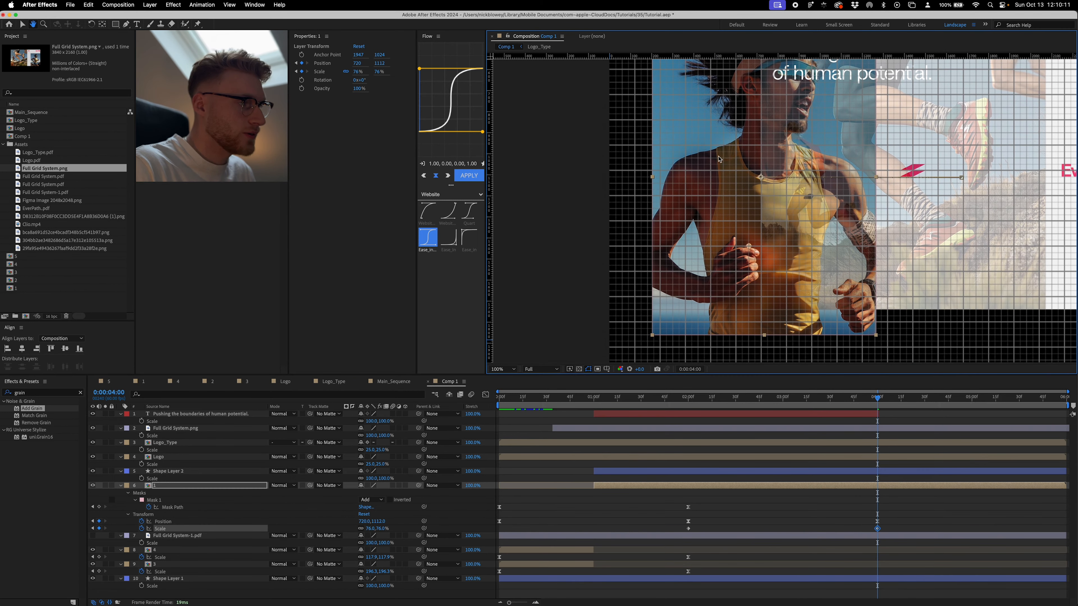
- Collapse image layer 1's mask at 0:00:04:00 into a vertical line along the full left edge of the reference layout
{"action": "left_click", "coordinate": [867, 490]}
{"action": "left_click", "coordinate": [759, 339]}
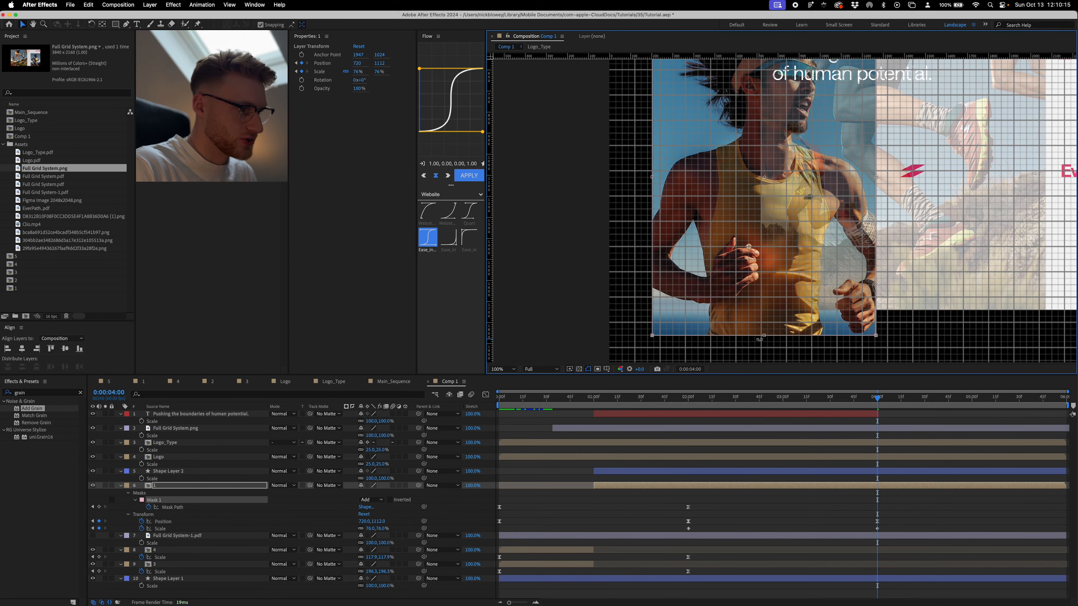
{"action": "left_click_drag", "start_coordinate": [763, 336], "coordinate": [764, 310]}
{"action": "left_click_drag", "start_coordinate": [877, 165], "coordinate": [761, 169]}
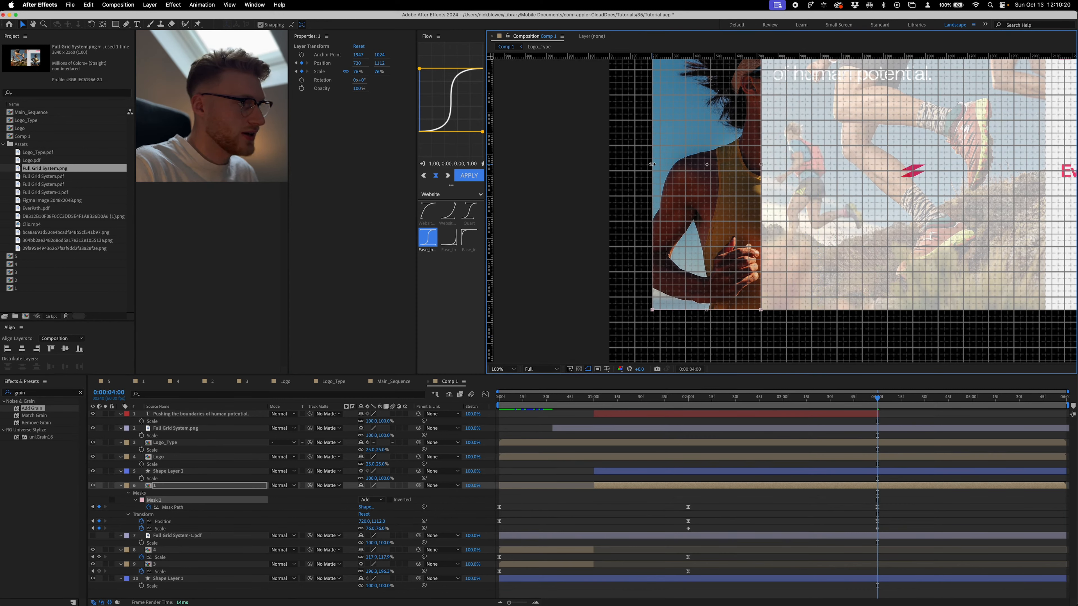
{"action": "left_click_drag", "start_coordinate": [652, 164], "coordinate": [751, 164]}
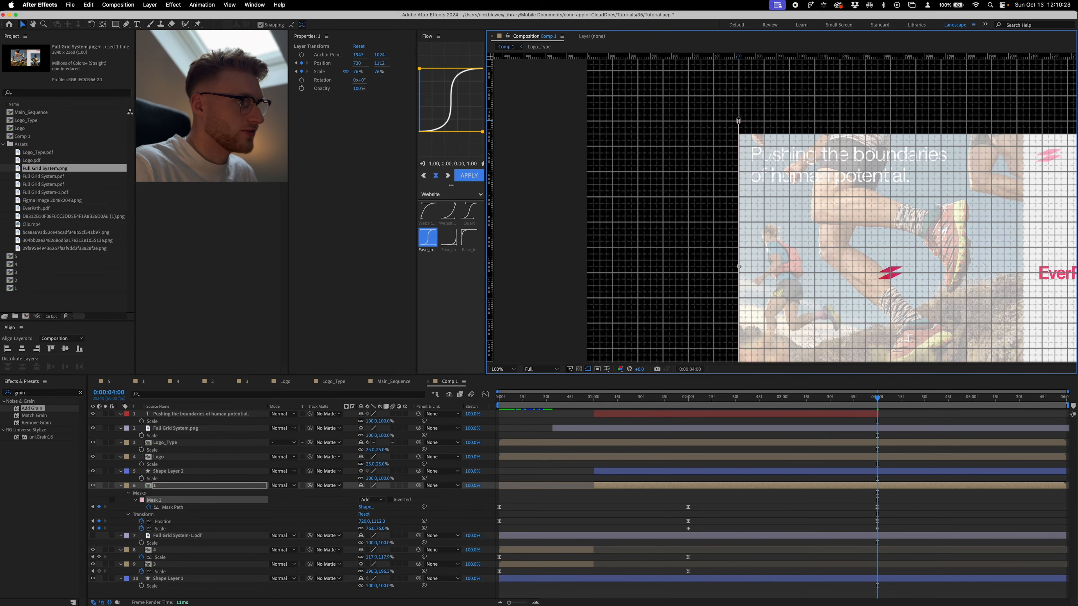
{"action": "left_click_drag", "start_coordinate": [740, 120], "coordinate": [740, 127]}
{"action": "left_click_drag", "start_coordinate": [739, 127], "coordinate": [739, 134]}
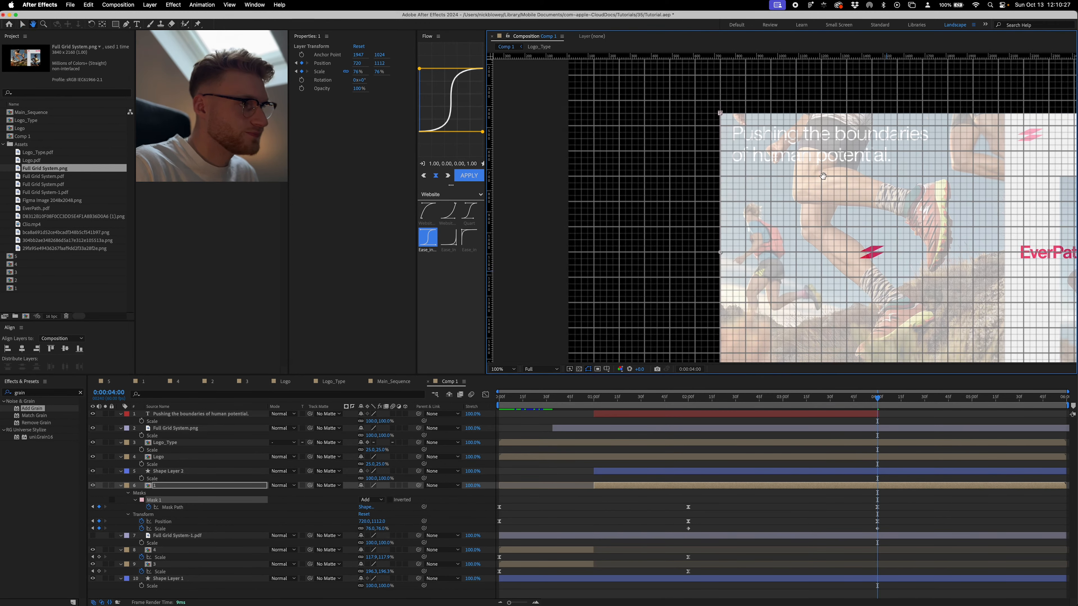
- Apply the 1.00, 0.00, 0.00, 1.00 easing curve to image layer 1's new keyframes and to the keyframes of all animated layers
{"action": "left_click_drag", "start_coordinate": [618, 498], "coordinate": [897, 544]}
{"action": "left_click", "coordinate": [479, 179]}
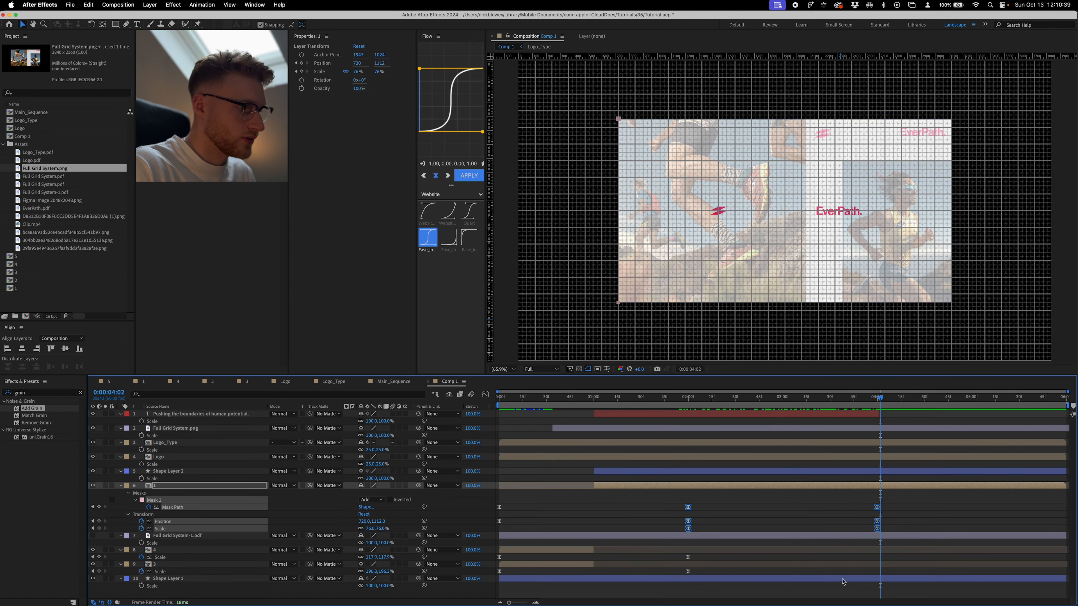
{"action": "left_click", "coordinate": [866, 579]}
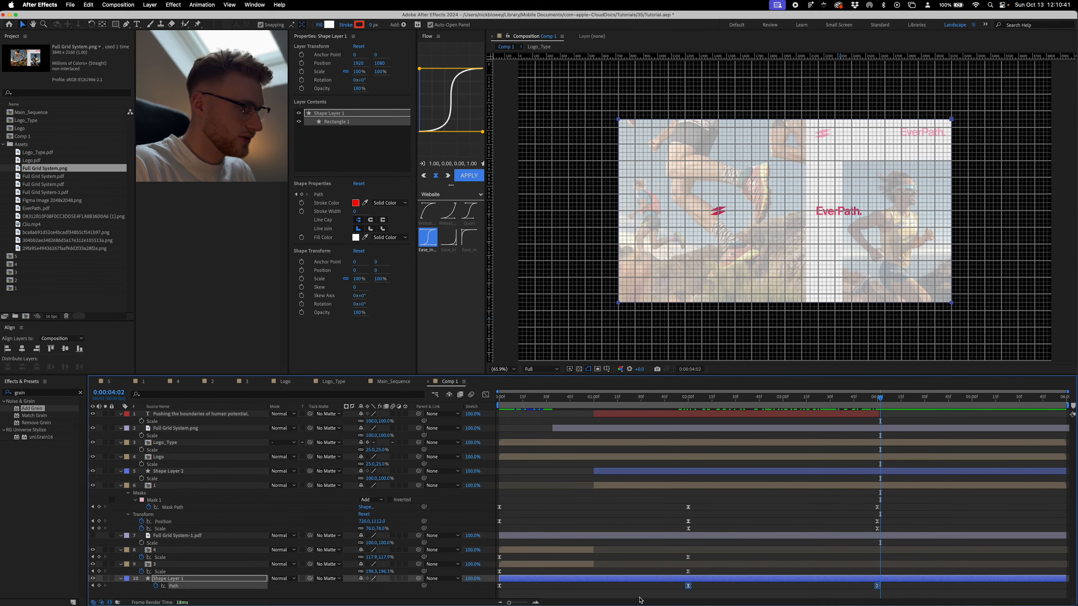
{"action": "left_click", "coordinate": [942, 543]}
{"action": "key", "text": "super+a"}
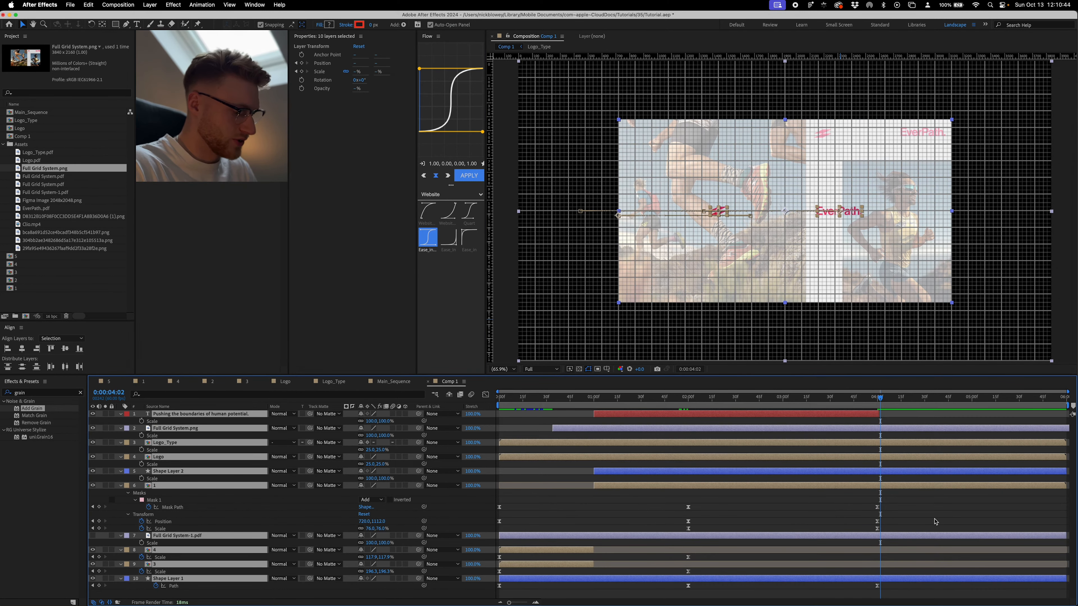
{"action": "key", "text": "u"}
{"action": "left_click_drag", "start_coordinate": [930, 422], "coordinate": [267, 599]}
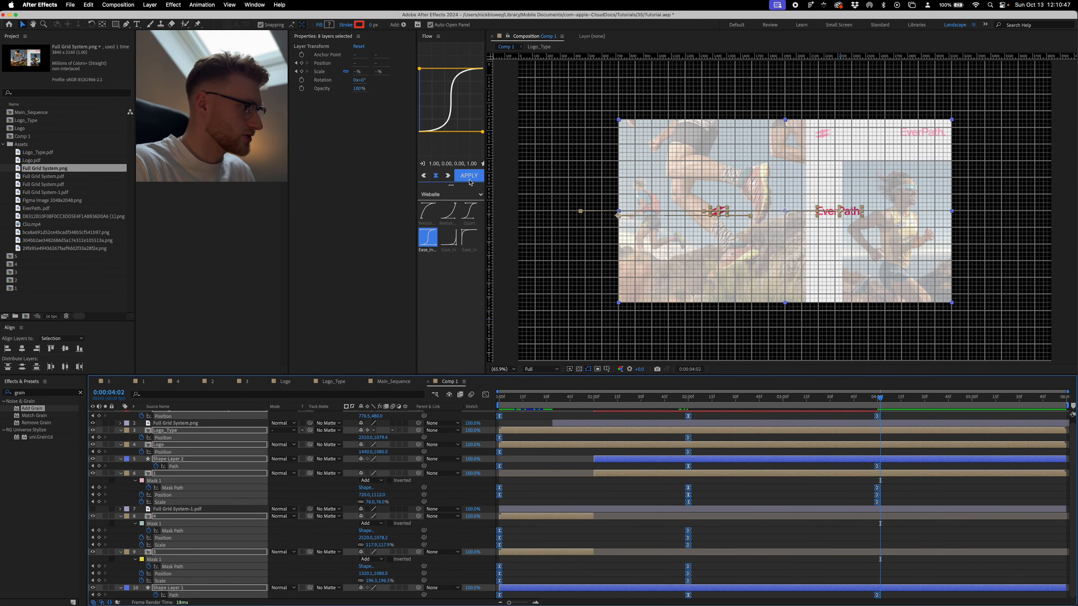
{"action": "left_click", "coordinate": [469, 176]}
{"action": "left_click", "coordinate": [820, 492]}
- Try parenting image layer 1 to Shape Layer 1 while viewing the transition at 0:00:03:00
{"action": "left_click_drag", "start_coordinate": [689, 400], "coordinate": [784, 399]}
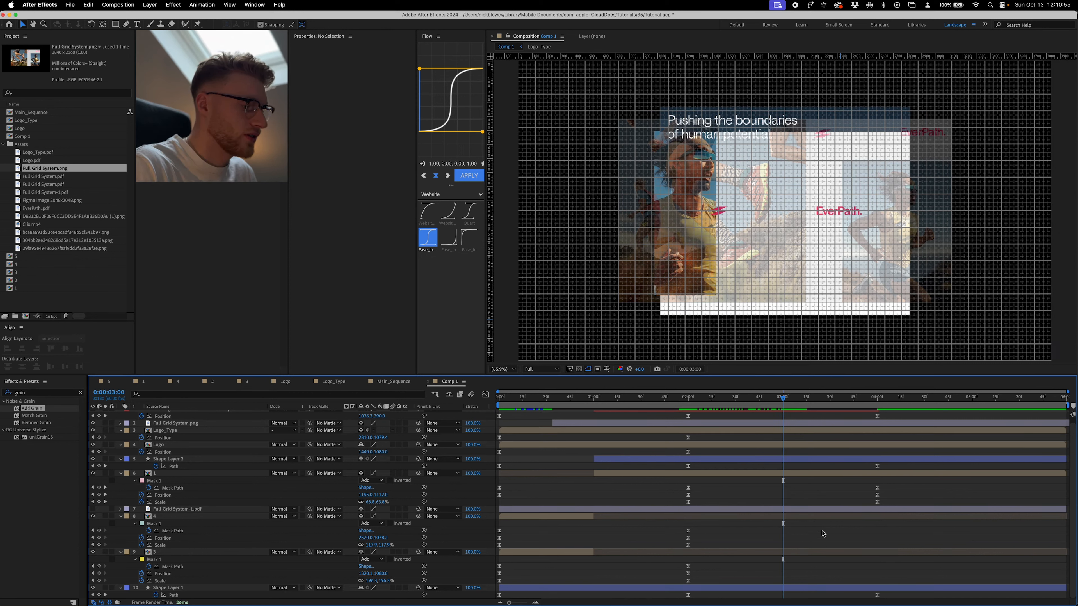
{"action": "left_click", "coordinate": [801, 461]}
{"action": "left_click", "coordinate": [793, 474]}
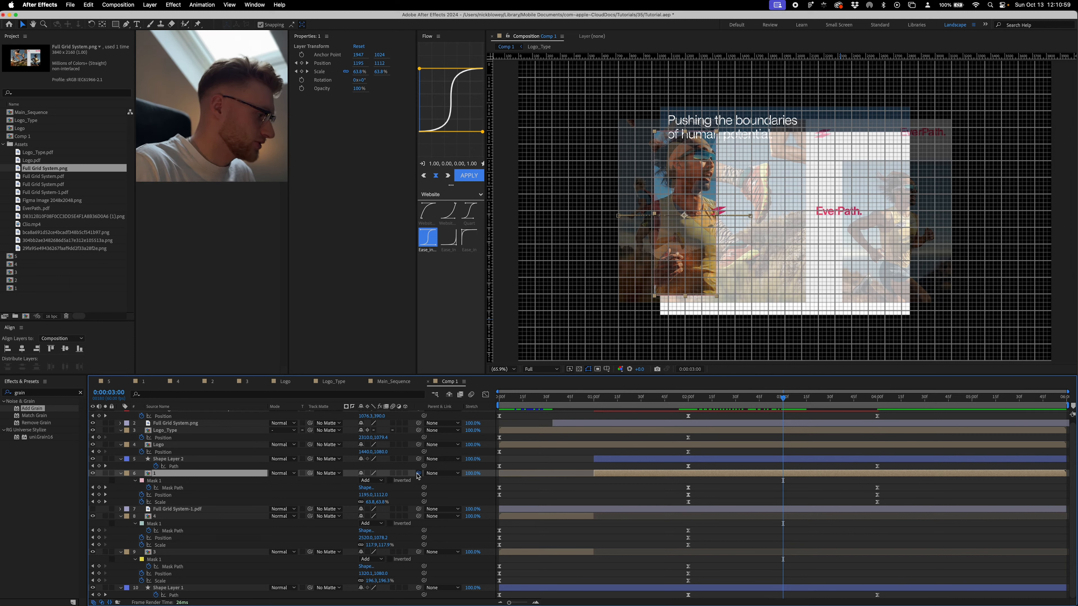
{"action": "left_click_drag", "start_coordinate": [419, 473], "coordinate": [156, 590]}
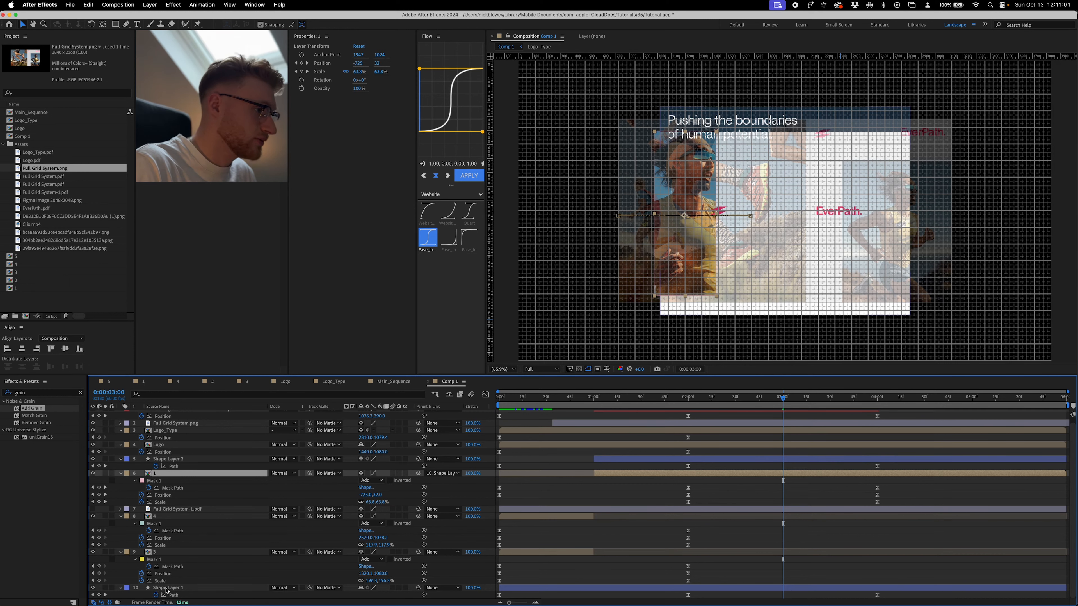
{"action": "left_click", "coordinate": [167, 589]}
{"action": "left_click", "coordinate": [744, 492]}
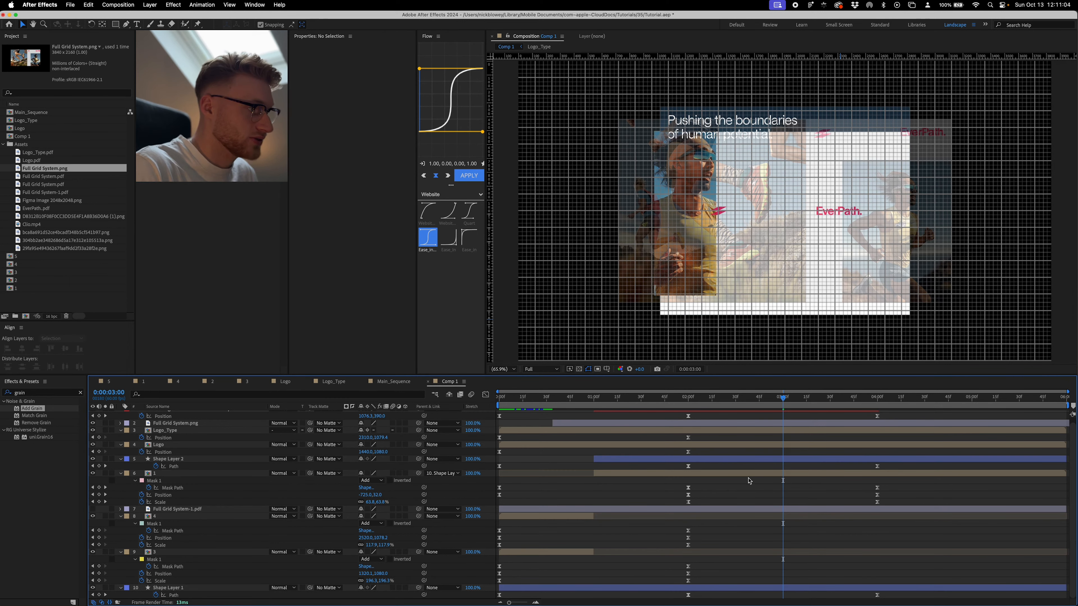
{"action": "left_click", "coordinate": [747, 475]}
{"action": "key", "text": "super+z"}
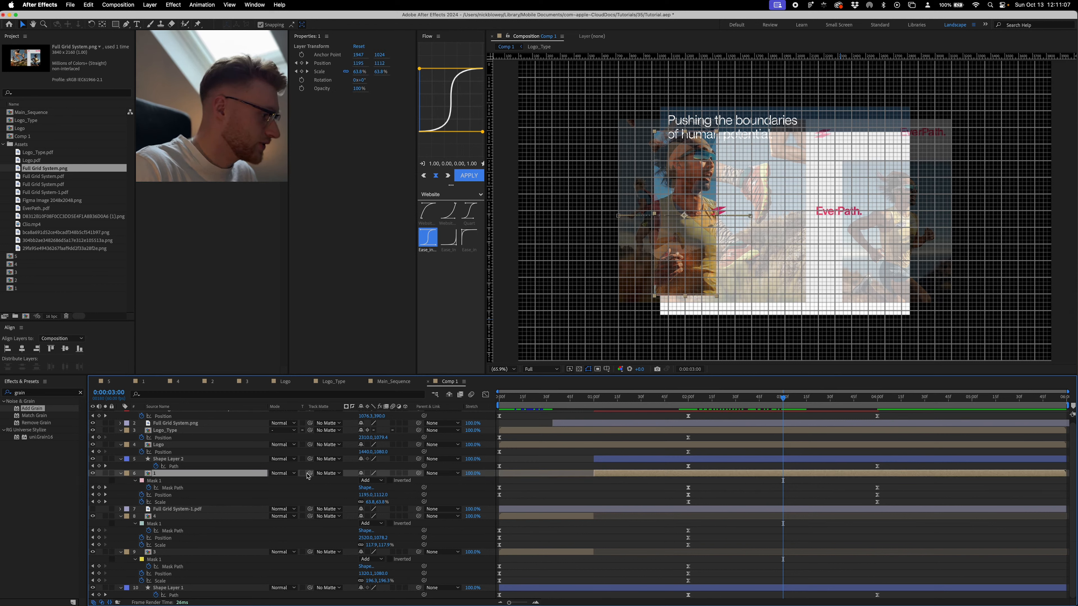
- Use Shape Layer 1 as image layer 1's track matte, keep the shape visible, and scrub through the transition
{"action": "left_click_drag", "start_coordinate": [310, 473], "coordinate": [164, 594]}
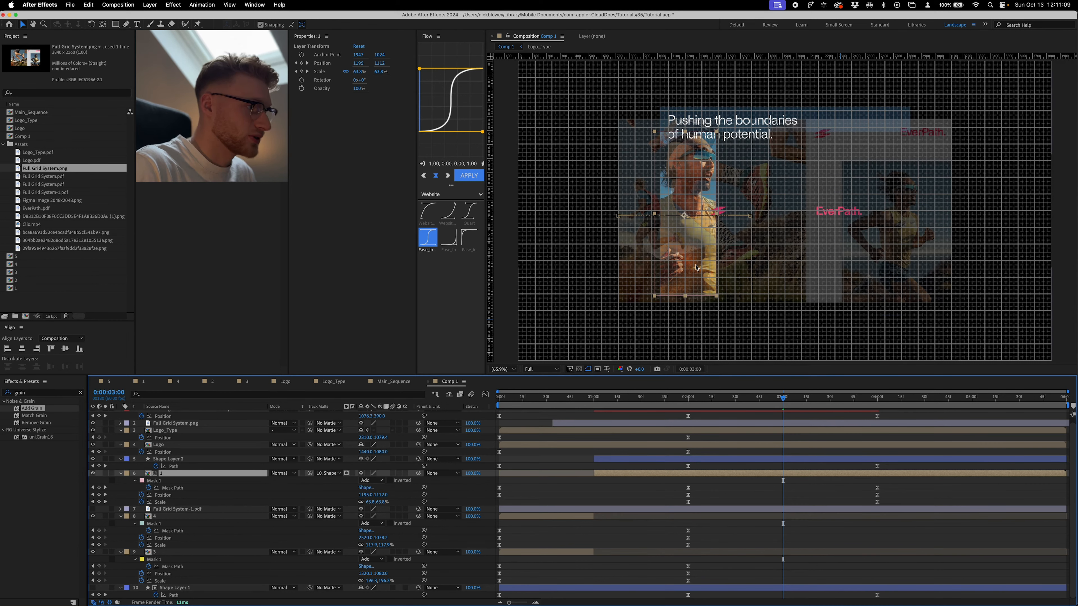
{"action": "left_click", "coordinate": [93, 588]}
{"action": "left_click", "coordinate": [748, 505]}
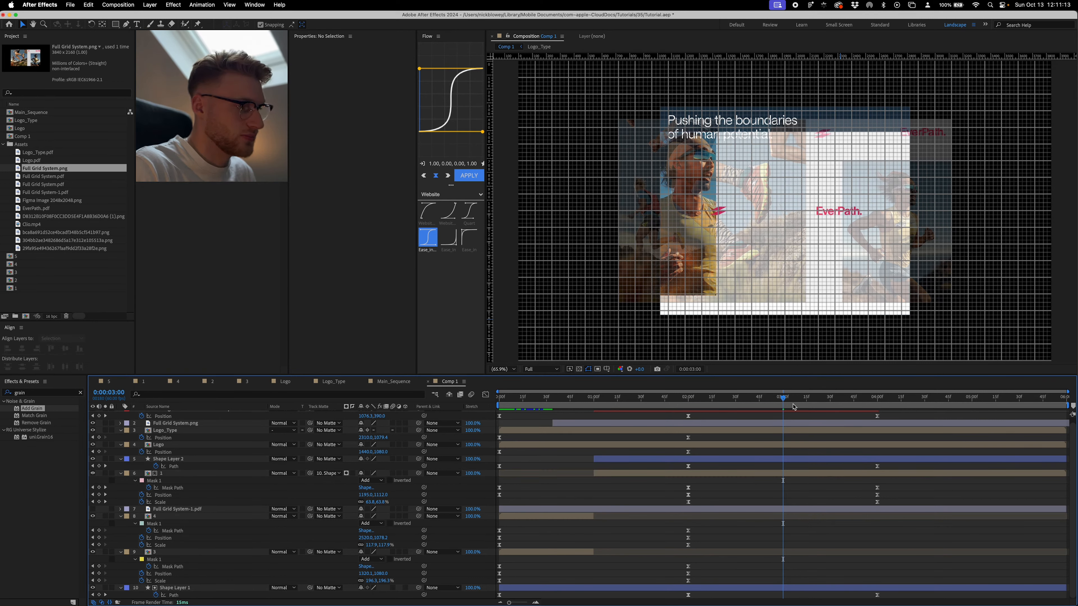
{"action": "left_click_drag", "start_coordinate": [783, 399], "coordinate": [716, 402]}
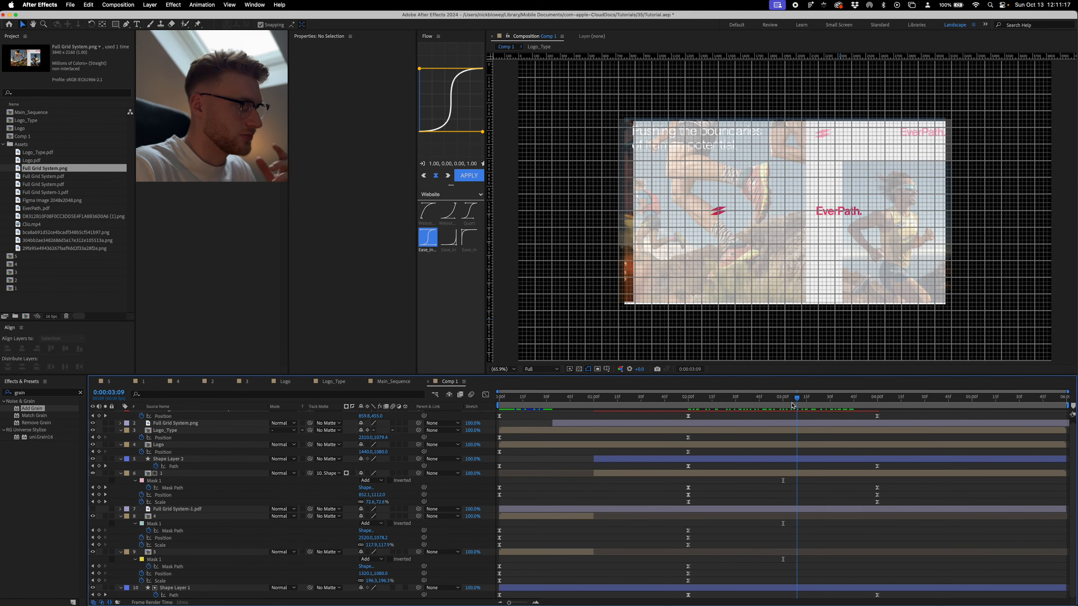
- At 0:00:04:00, move the Logo layer right to 1770, 1080 and the Logo_Type layer left to sit beside it
{"action": "left_click_drag", "start_coordinate": [826, 400], "coordinate": [880, 407]}
{"action": "scroll", "coordinate": [845, 399], "scroll_direction": "up", "scroll_amount": 1}
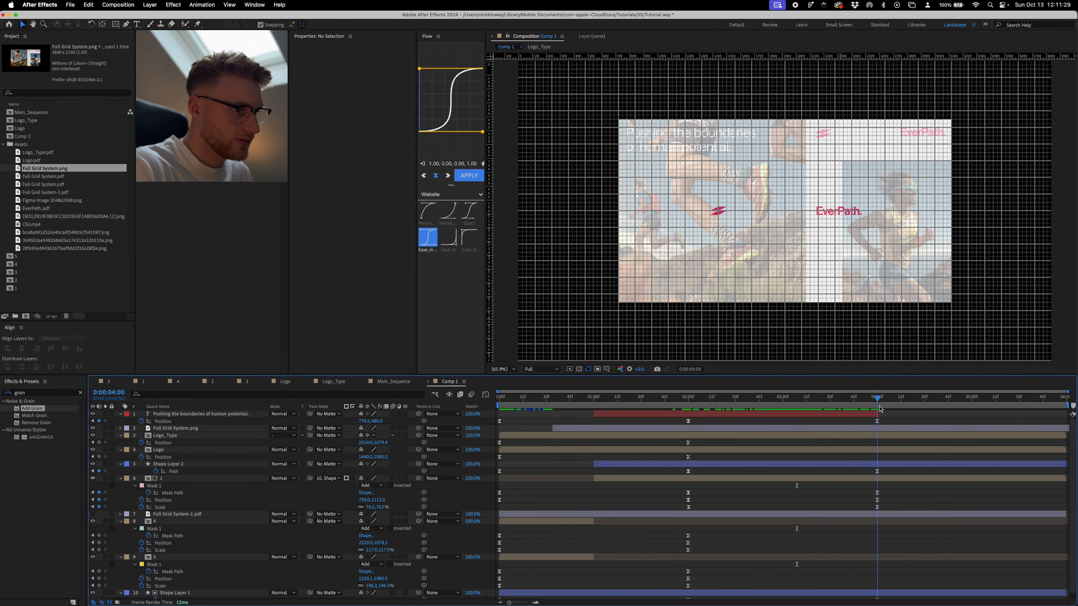
{"action": "left_click", "coordinate": [869, 452]}
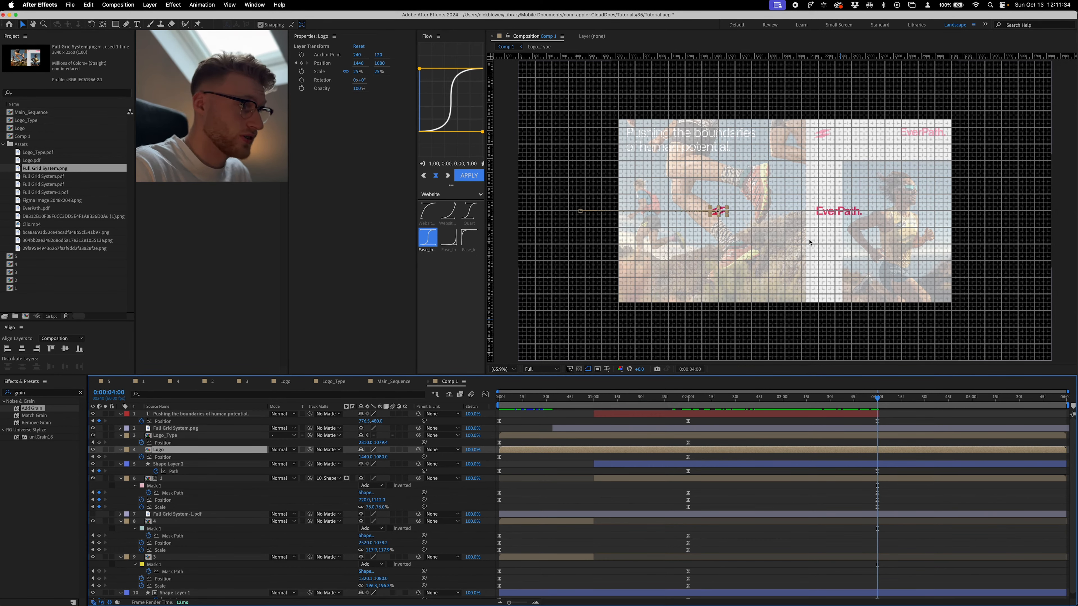
{"action": "scroll", "coordinate": [784, 213], "scroll_direction": "up", "scroll_amount": 4}
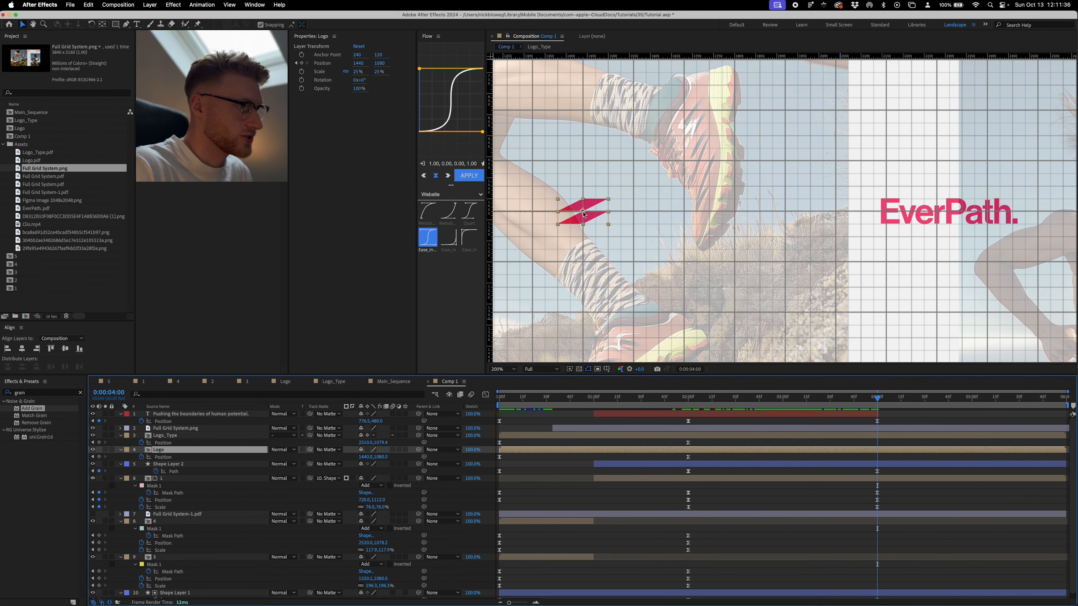
{"action": "left_click_drag", "start_coordinate": [584, 215], "coordinate": [721, 221]}
{"action": "left_click", "coordinate": [920, 230]}
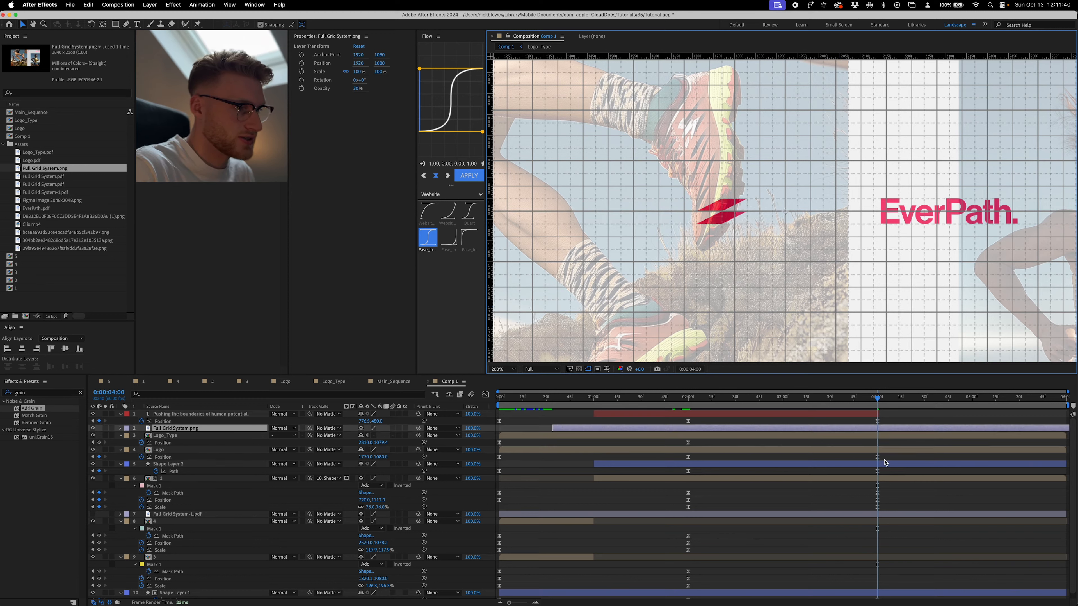
{"action": "left_click_drag", "start_coordinate": [891, 215], "coordinate": [722, 217]}
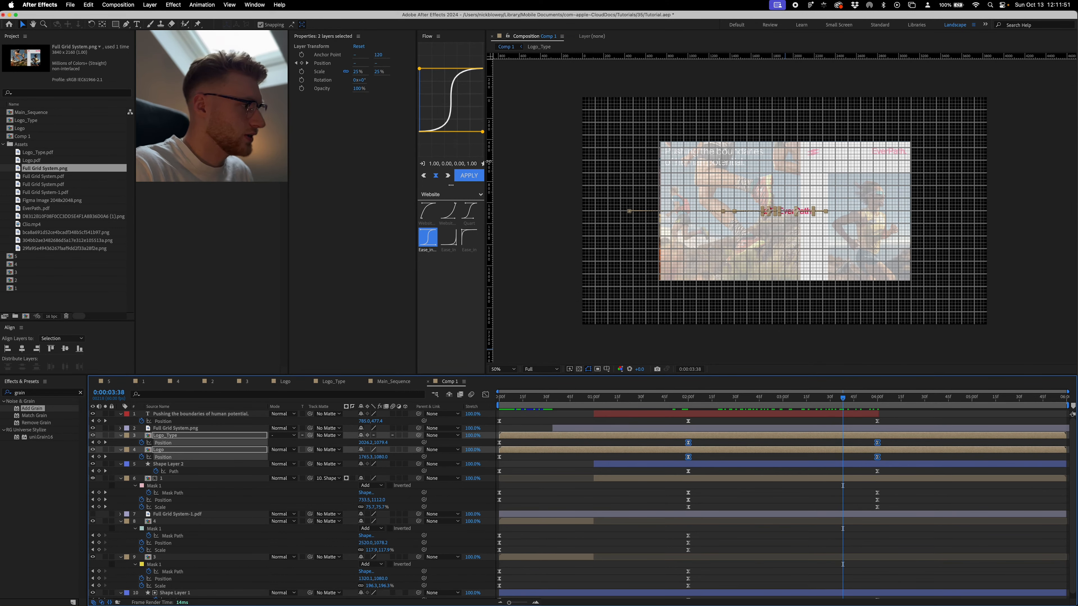
- Apply the 1.00, 0.00, 0.00, 1.00 easing curve to the Logo and Logo_Type position keyframes and scrub to 0:00:03:00
{"action": "left_click", "coordinate": [470, 175]}
{"action": "left_click", "coordinate": [673, 422]}
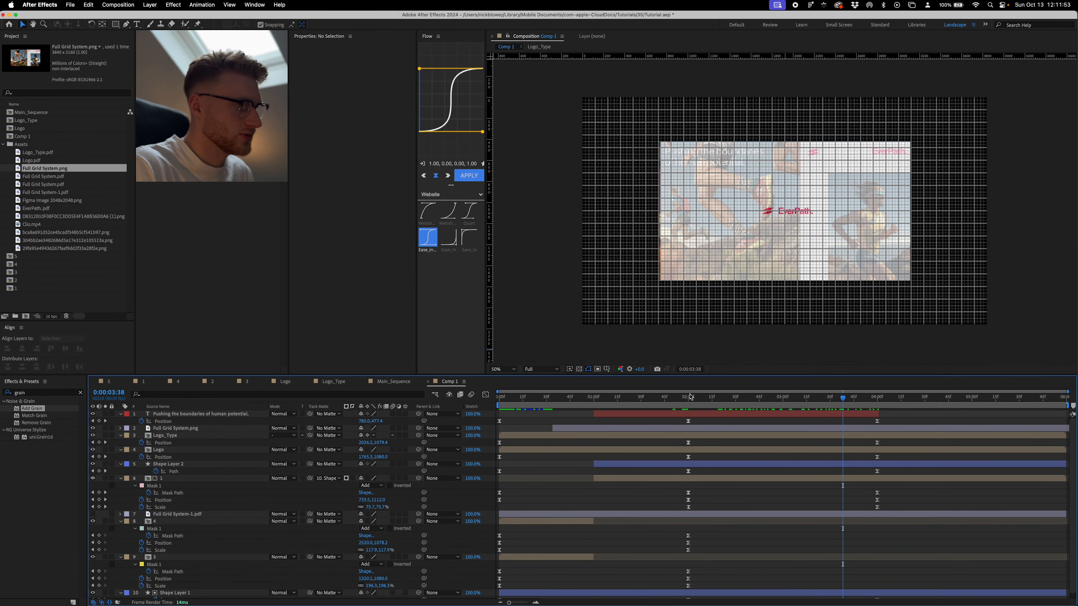
{"action": "left_click_drag", "start_coordinate": [693, 401], "coordinate": [784, 418]}
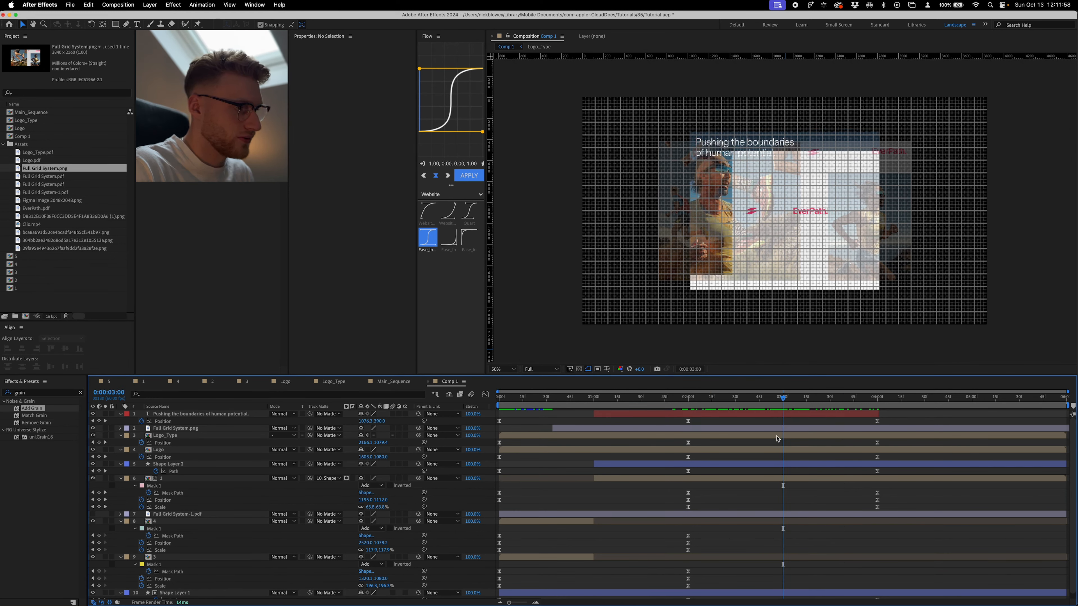
- Trim Logo_Type, Logo, Shape Layer 2 and image layer 1 to end at about 0:00:02:59
{"action": "left_click", "coordinate": [710, 437]}
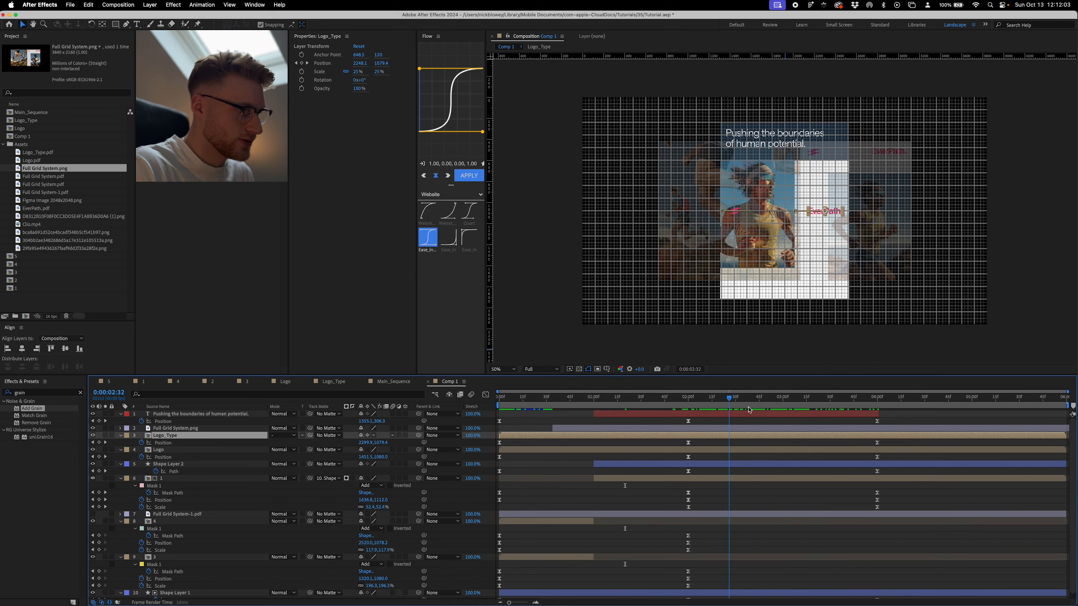
{"action": "left_click_drag", "start_coordinate": [749, 410], "coordinate": [776, 410]}
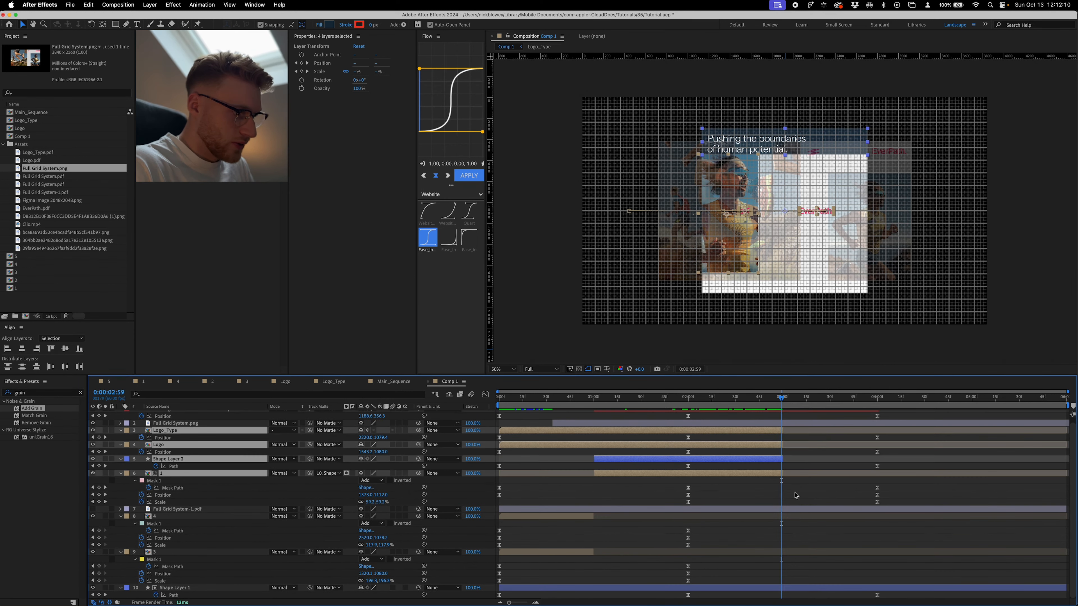
{"action": "left_click", "coordinate": [792, 510]}
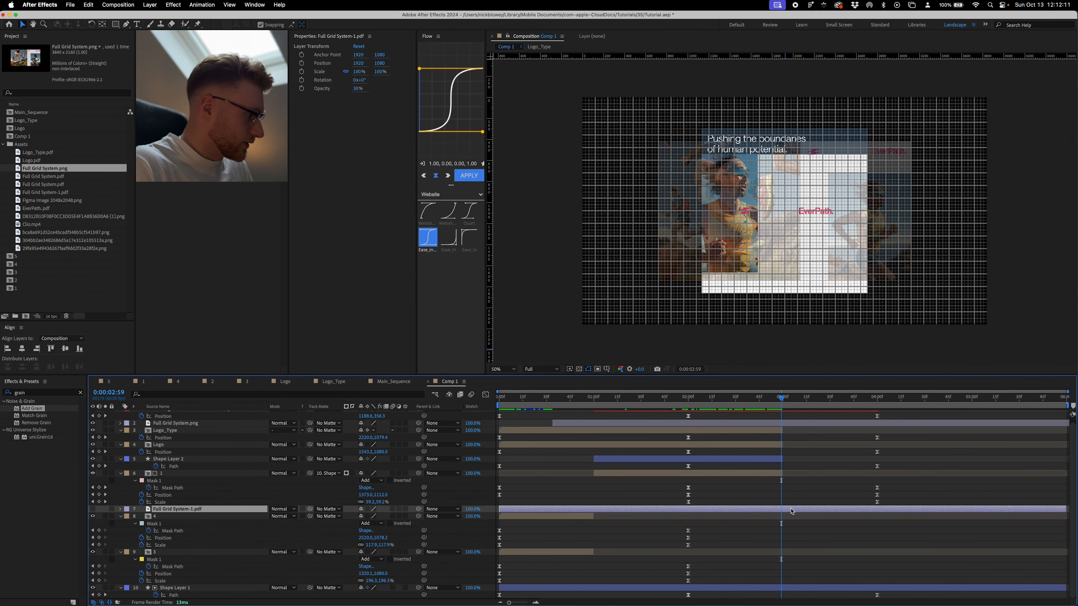
- Delete the Full Grid System-1.pdf layer and trim the headline text layer to end at about 0:00:02:59
{"action": "key", "text": "Delete"}
{"action": "left_click", "coordinate": [784, 415]}
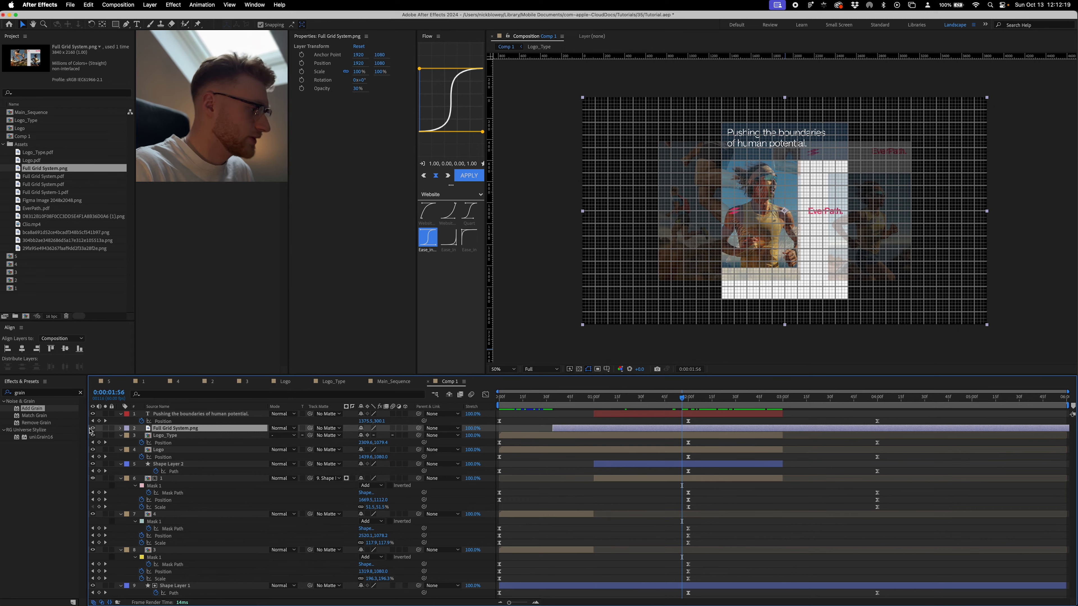
- Hide the Full Grid System.png reference and scrub through the transition to 0:00:02:00 to review the motion
{"action": "left_click", "coordinate": [93, 428]}
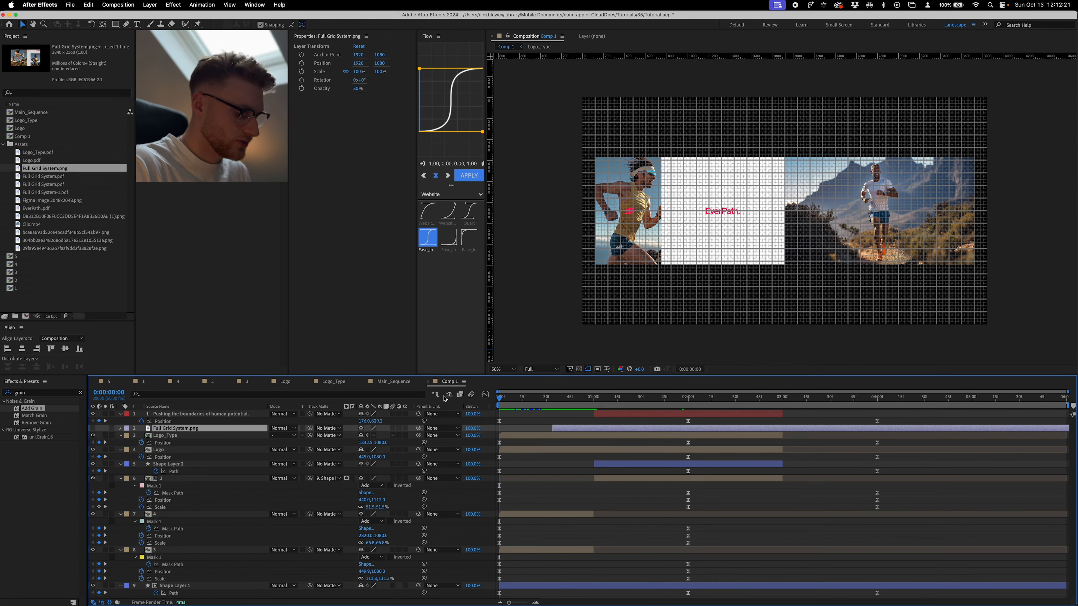
{"action": "left_click_drag", "start_coordinate": [764, 400], "coordinate": [687, 408]}
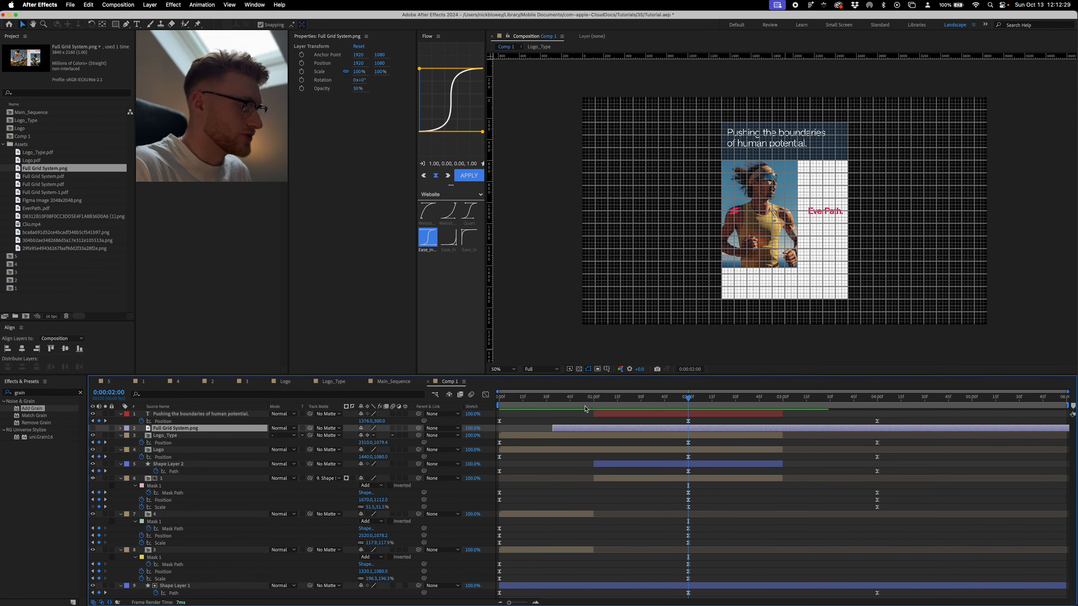
{"action": "left_click", "coordinate": [37, 185]}
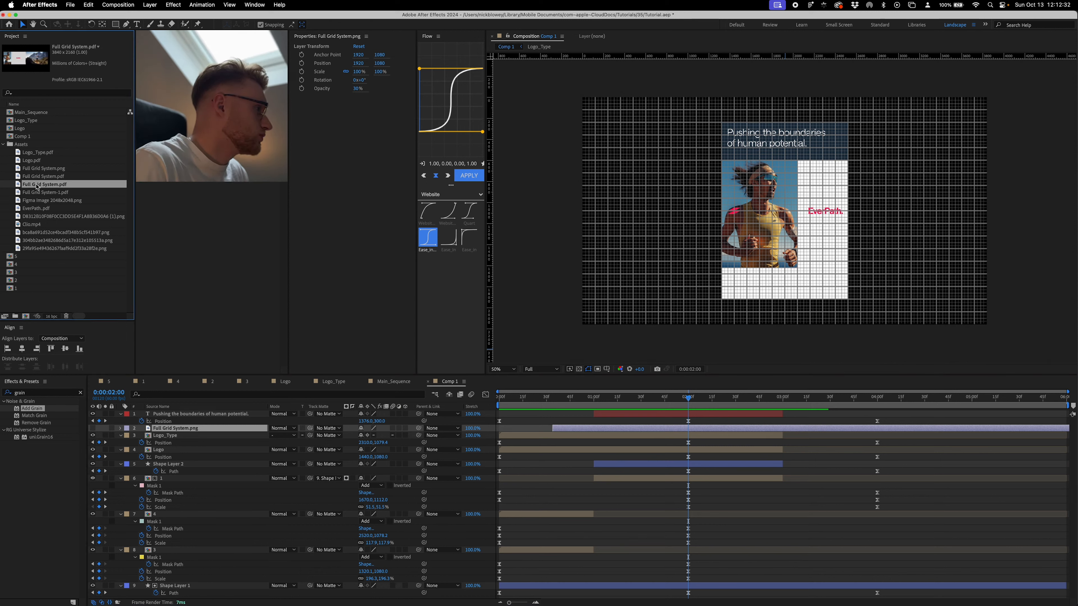
{"action": "left_click", "coordinate": [38, 193]}
- Show the Full Grid System.png reference at the top of the layer stack with its opacity at about 62%
{"action": "left_click", "coordinate": [93, 428]}
{"action": "left_click_drag", "start_coordinate": [182, 428], "coordinate": [188, 411]}
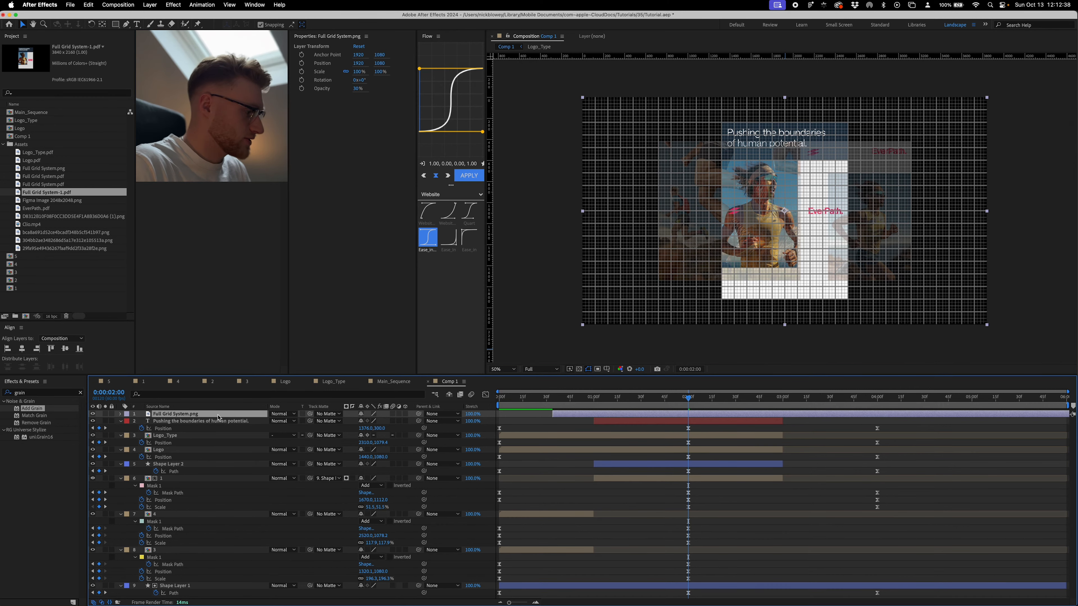
{"action": "key", "text": "t"}
{"action": "left_click_drag", "start_coordinate": [362, 423], "coordinate": [375, 423]}
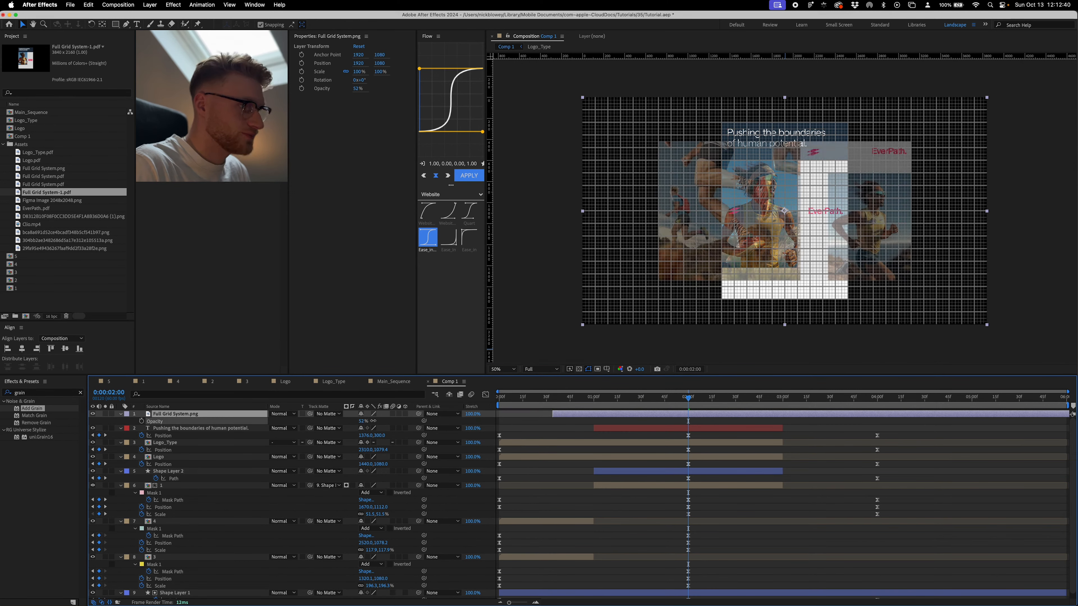
- Place image comp 5 below the reference layer, scale it to 71.5% and position it at 1350, 1080
{"action": "left_click_drag", "start_coordinate": [16, 256], "coordinate": [721, 209]}
{"action": "left_click_drag", "start_coordinate": [722, 210], "coordinate": [722, 210]}
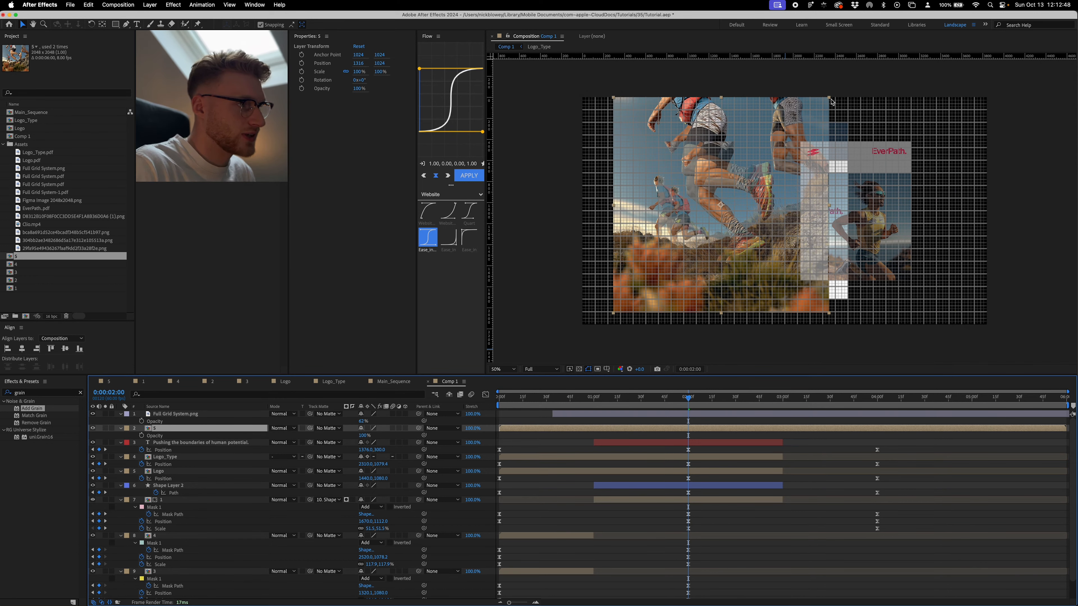
{"action": "left_click_drag", "start_coordinate": [829, 97], "coordinate": [786, 132]}
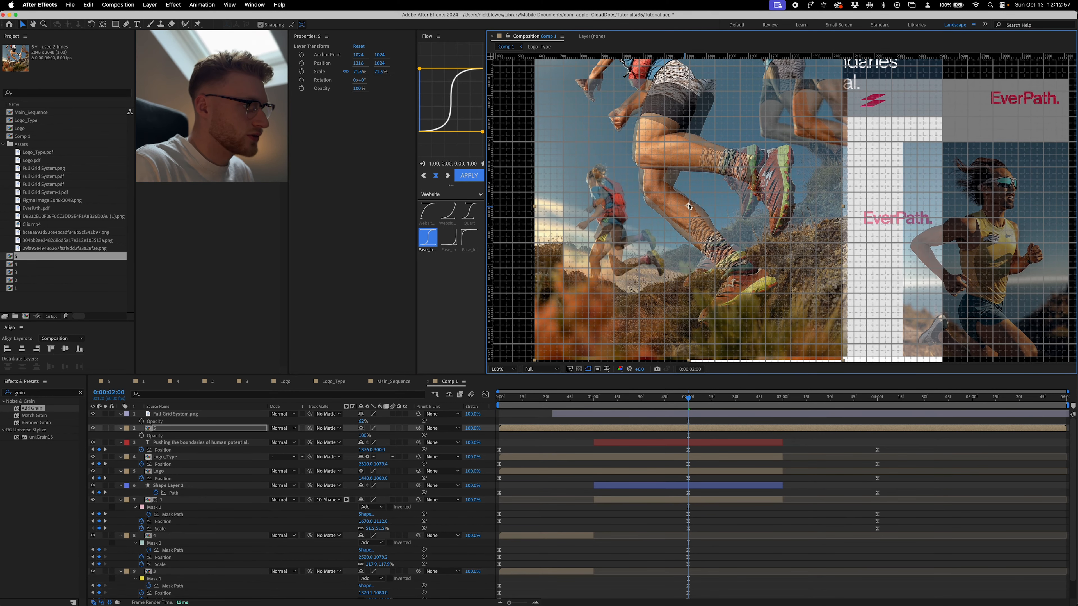
{"action": "left_click_drag", "start_coordinate": [684, 207], "coordinate": [699, 208]}
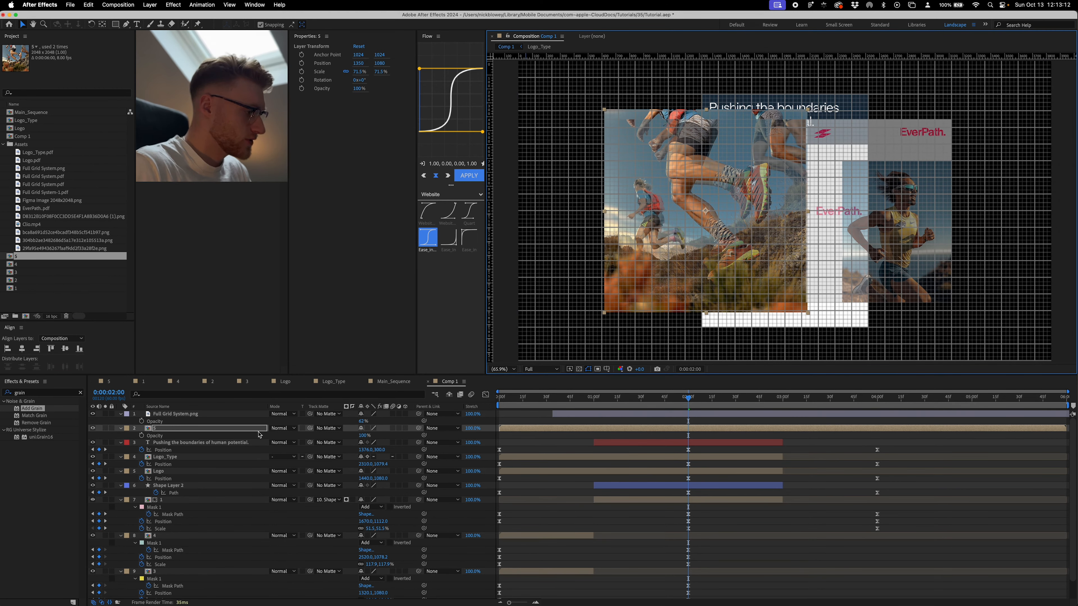
- Set Position and Scale keyframes on image layer 5 at 0:00:02:00
{"action": "key", "text": "p"}
{"action": "left_click", "coordinate": [141, 436]}
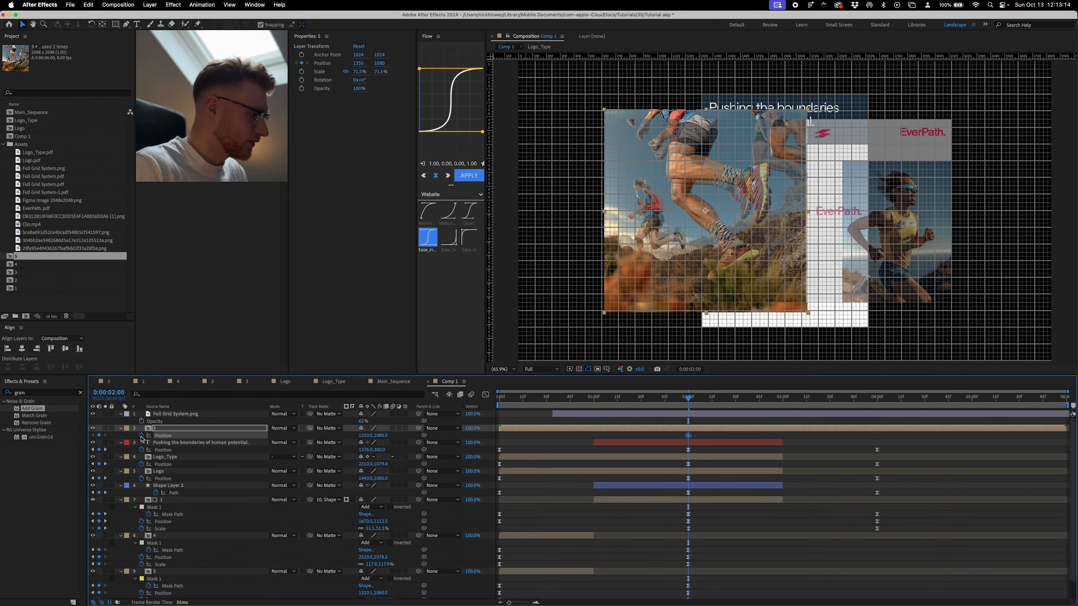
{"action": "left_click", "coordinate": [185, 429]}
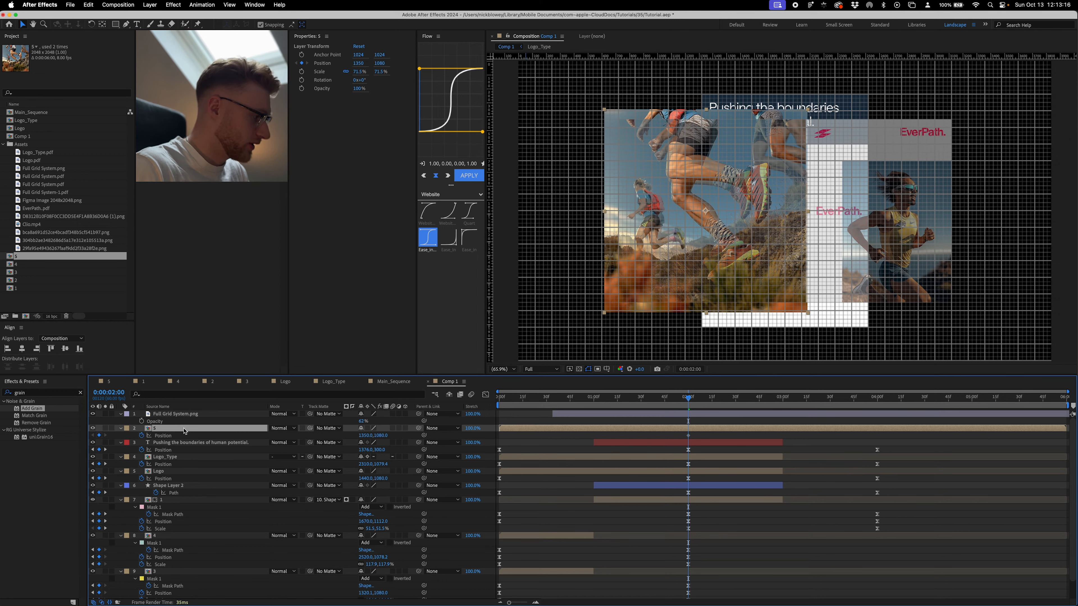
{"action": "key", "text": "s"}
{"action": "left_click", "coordinate": [141, 436]}
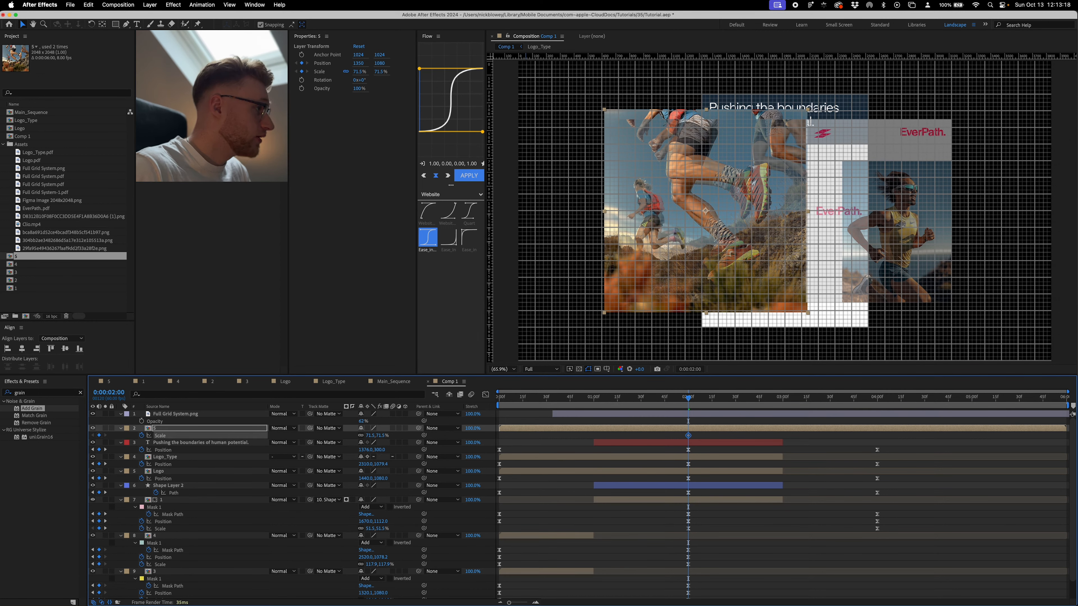
- Add a rectangular mask to image layer 5 and fit its edges to the large trail-runner block in the landscape reference
{"action": "double_click", "coordinate": [113, 24]}
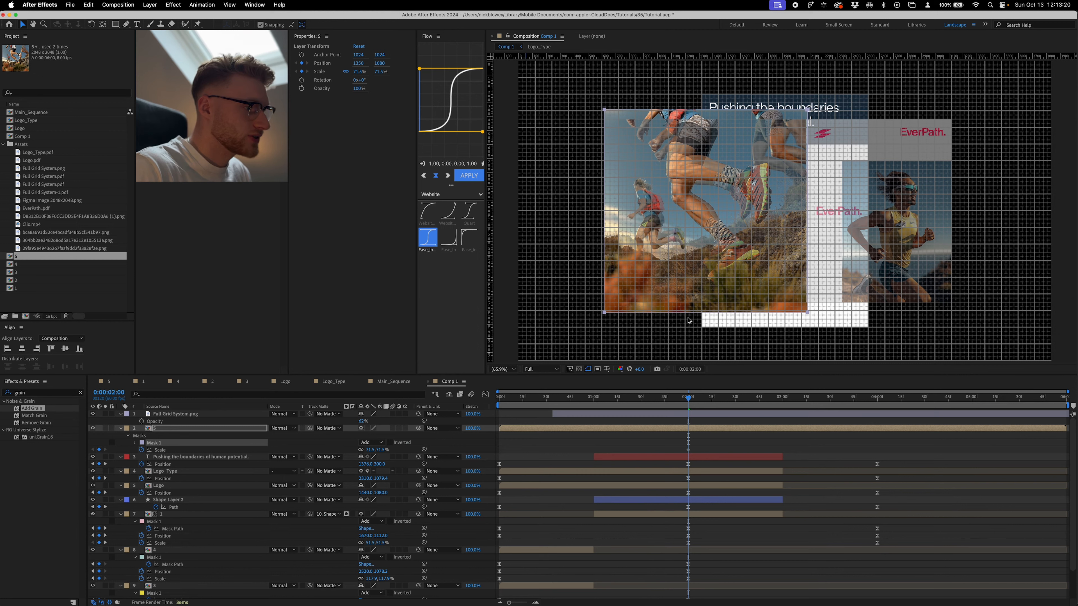
{"action": "left_click", "coordinate": [707, 313]}
{"action": "left_click_drag", "start_coordinate": [707, 313], "coordinate": [707, 236]}
{"action": "left_click_drag", "start_coordinate": [760, 270], "coordinate": [767, 303]}
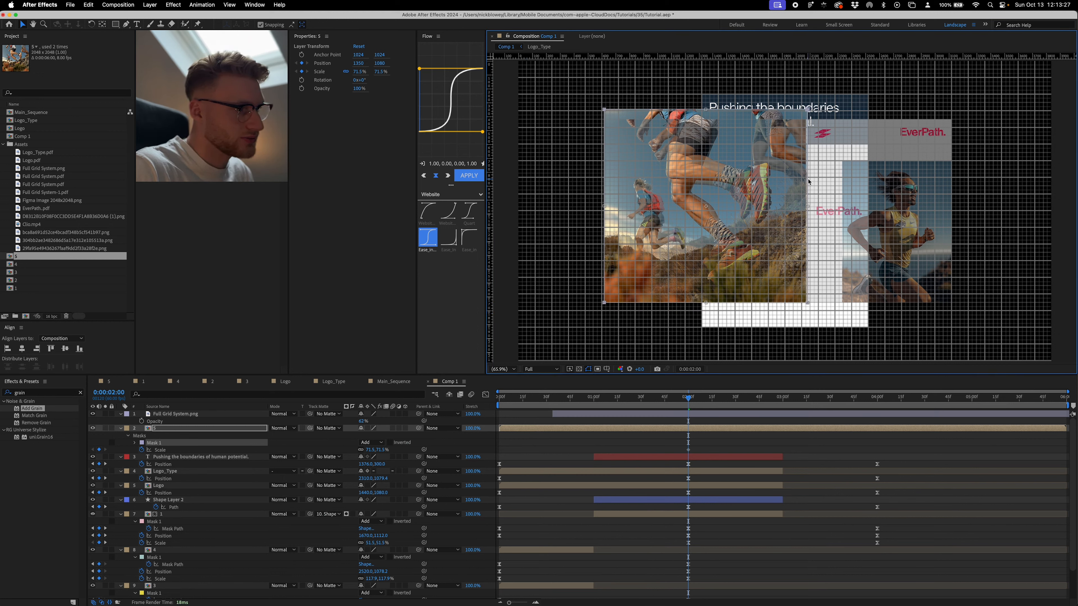
{"action": "mouse_move", "coordinate": [808, 206]}
{"action": "left_mouse_down"}
{"action": "mouse_move", "coordinate": [785, 207]}
{"action": "mouse_move", "coordinate": [807, 208]}
{"action": "left_mouse_up"}
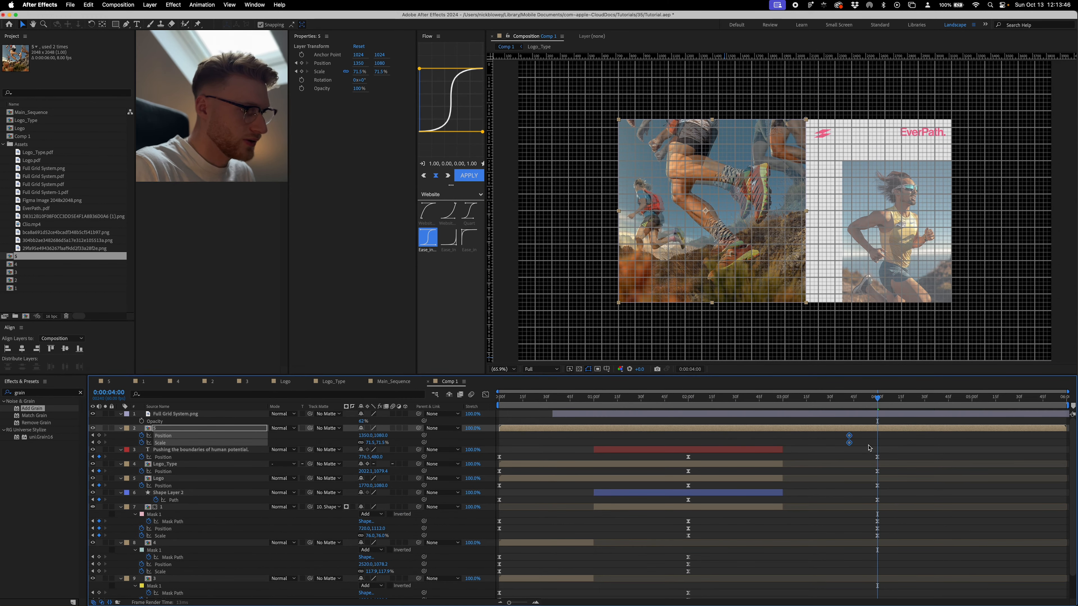
- Move layer 5's Position and Scale keyframes to 0:00:04:00 and add a Mask Path keyframe there
{"action": "left_click", "coordinate": [204, 394]}
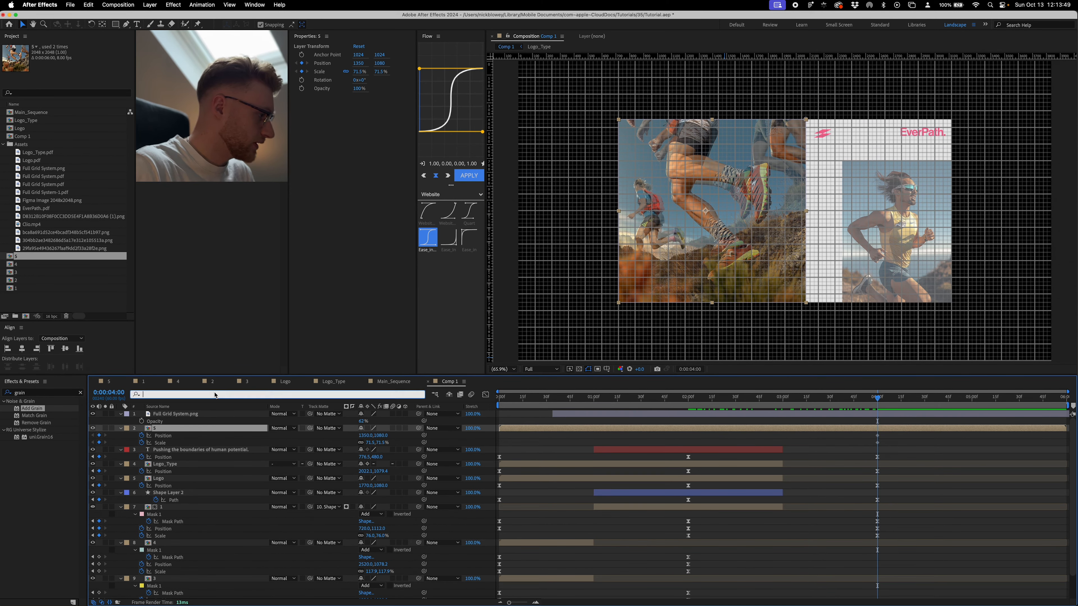
{"action": "type", "text": "mask"}
{"action": "left_click", "coordinate": [149, 449]}
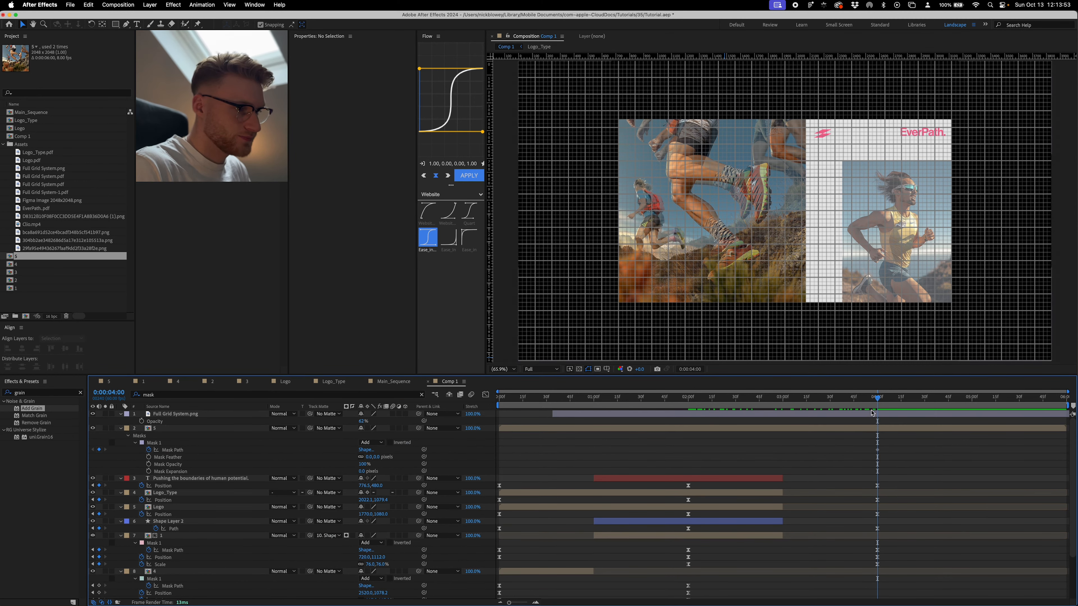
- At 0:00:02:00, scale image layer 5 to 97.6%
{"action": "left_click_drag", "start_coordinate": [878, 398], "coordinate": [753, 418]}
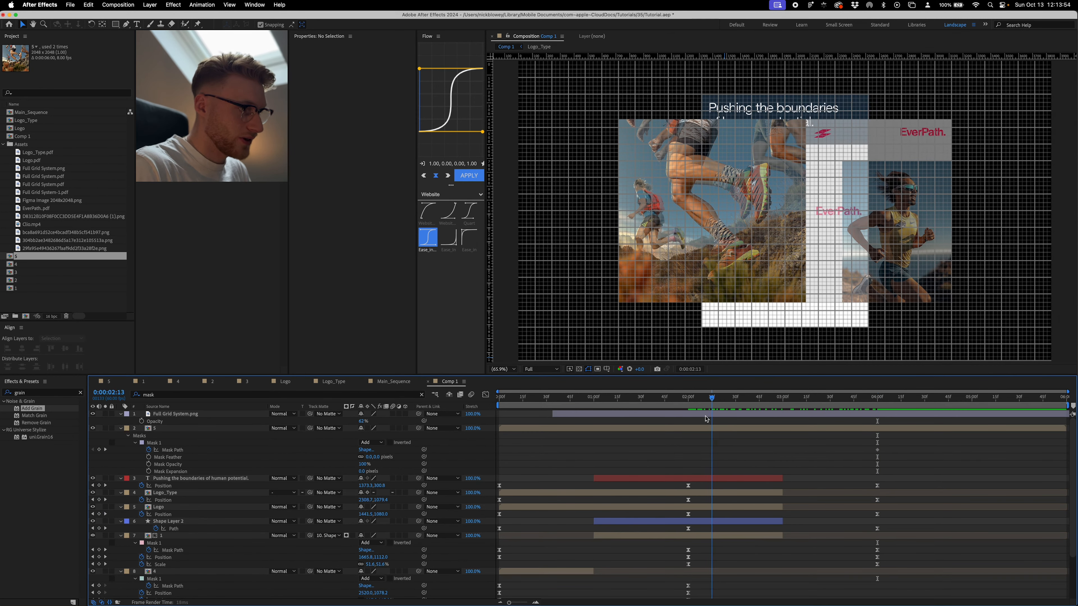
{"action": "left_click", "coordinate": [468, 429]}
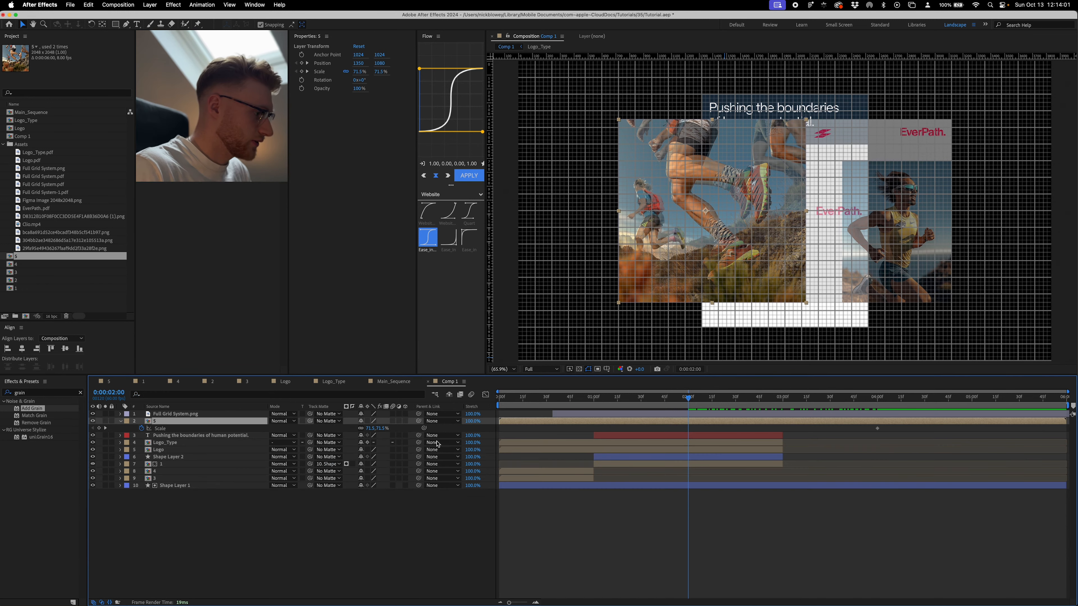
{"action": "left_click_drag", "start_coordinate": [384, 428], "coordinate": [483, 420]}
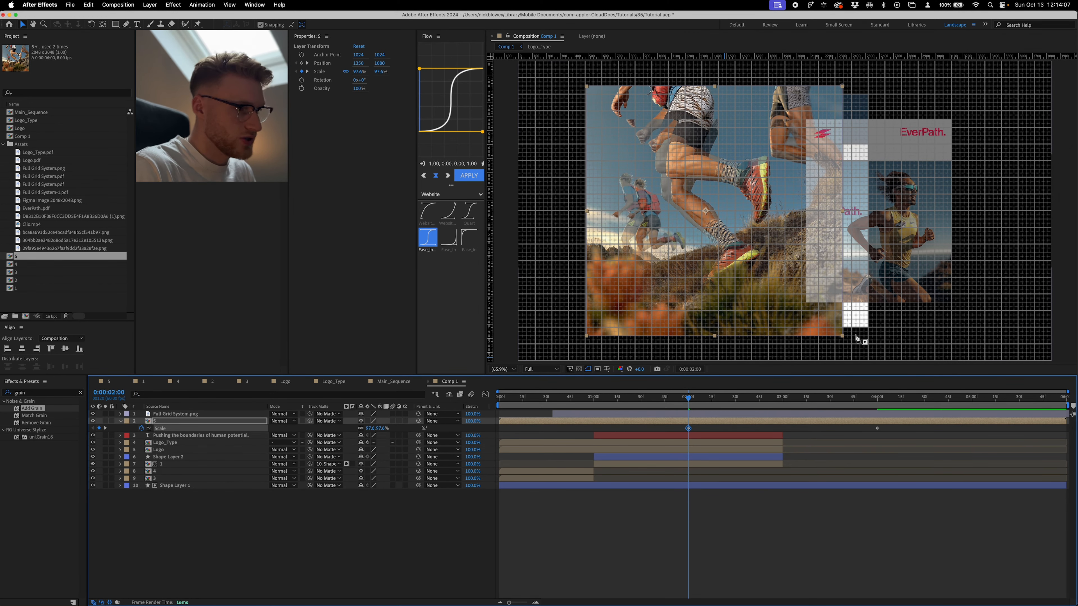
- At 0:00:02:00, collapse layer 5's mask to a vertical line along the left edge of the tall headline layout
{"action": "key", "text": "g"}
{"action": "left_click", "coordinate": [843, 336]}
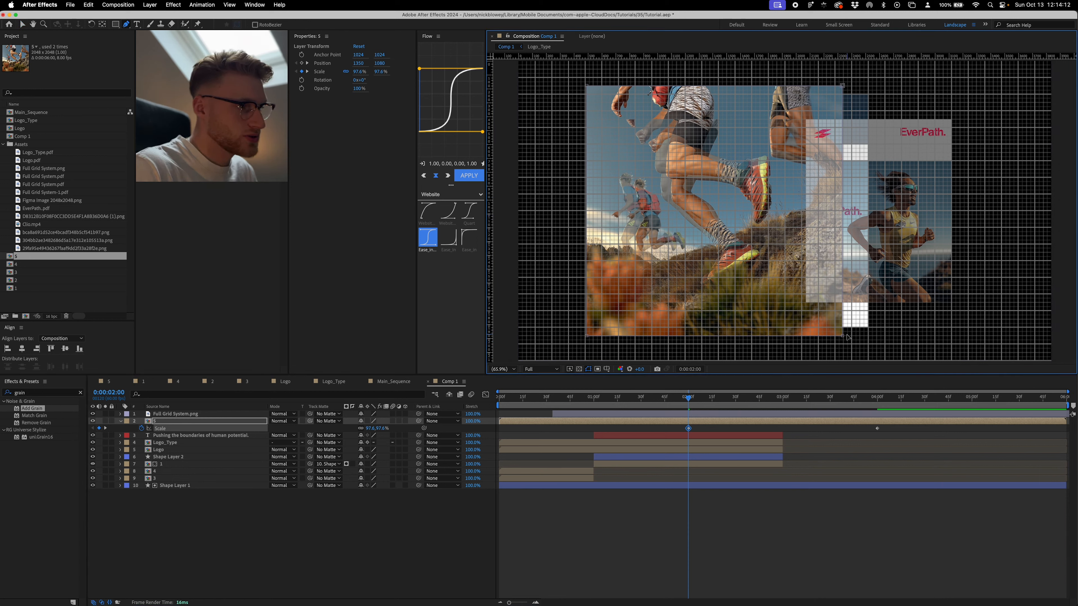
{"action": "key", "text": "v"}
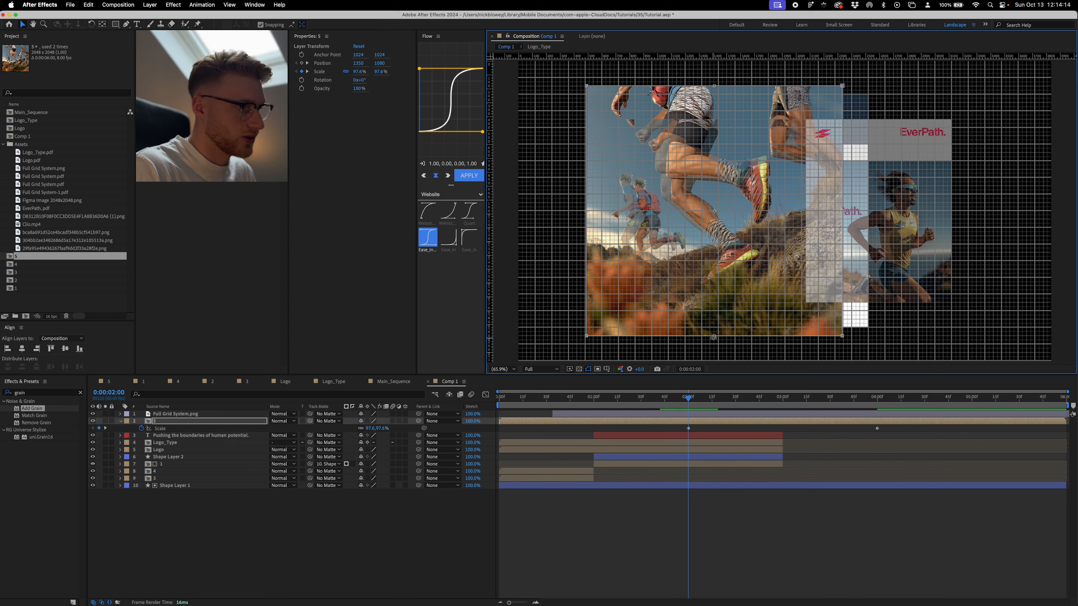
{"action": "left_click_drag", "start_coordinate": [712, 342], "coordinate": [712, 332]}
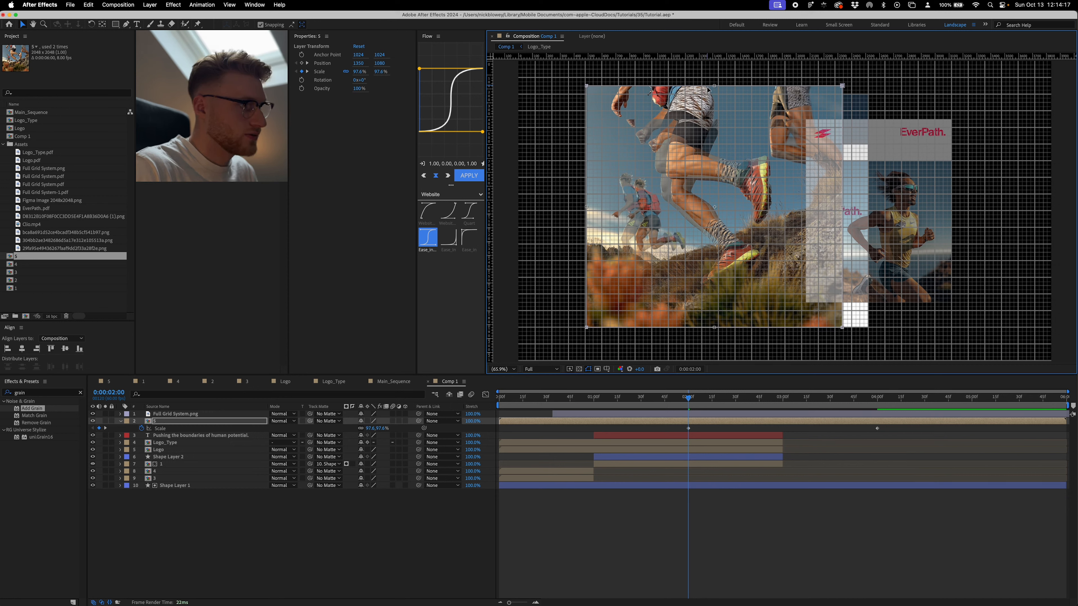
{"action": "left_click_drag", "start_coordinate": [714, 86], "coordinate": [700, 255]}
{"action": "left_click_drag", "start_coordinate": [700, 255], "coordinate": [699, 265]}
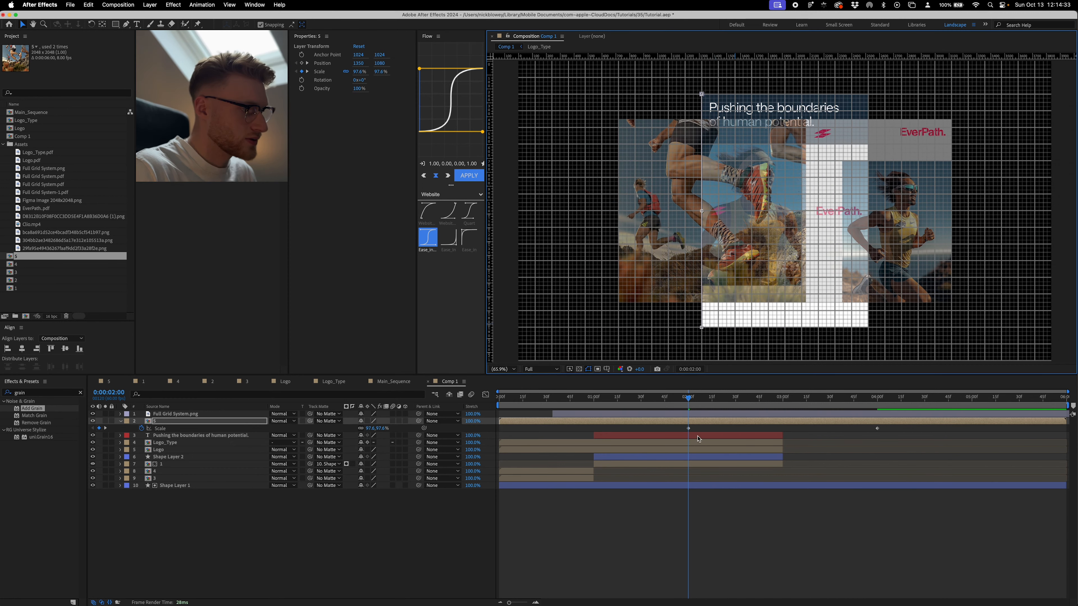
- Add layer 5's Position keyframe at 0:00:02:00 and apply the 1.00, 0.00, 0.00, 1.00 easing to its Mask Path, Position and Scale keyframes
{"action": "left_click", "coordinate": [698, 428]}
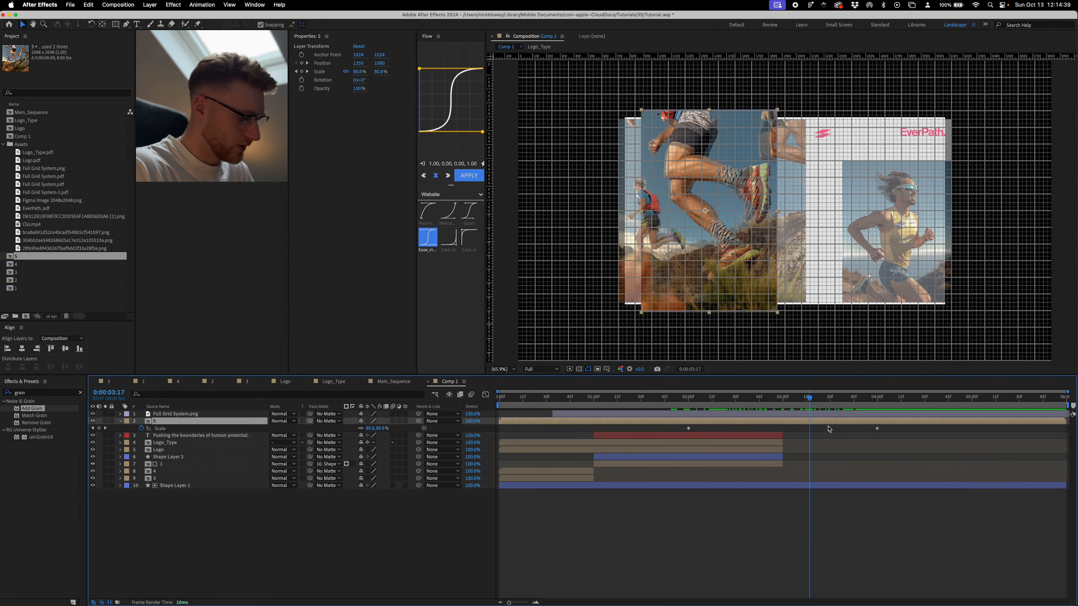
{"action": "key", "text": "u"}
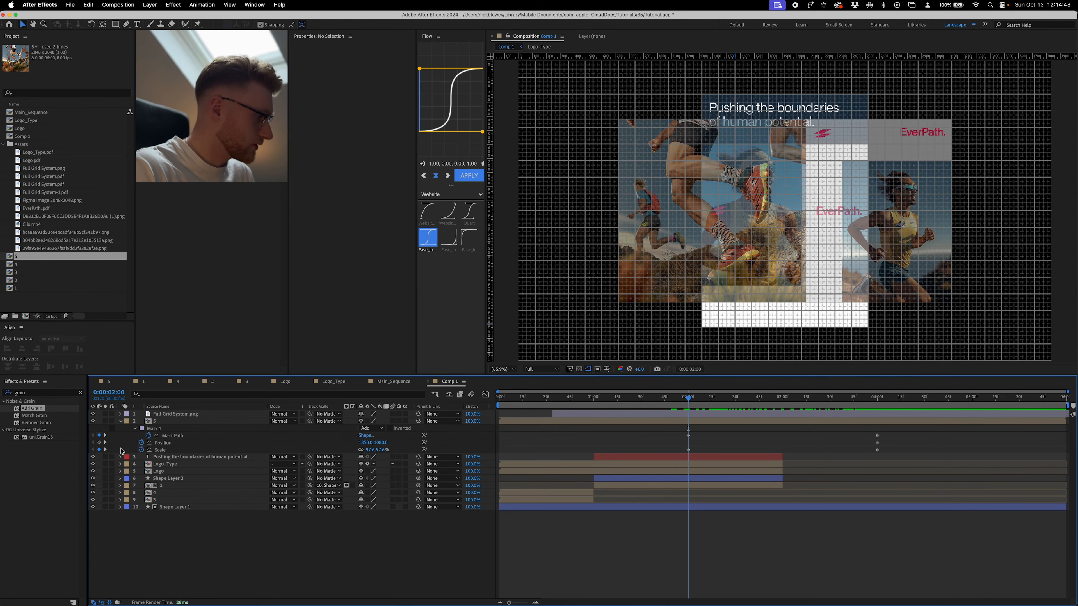
{"action": "left_click", "coordinate": [99, 442]}
{"action": "left_click_drag", "start_coordinate": [636, 434], "coordinate": [699, 442]}
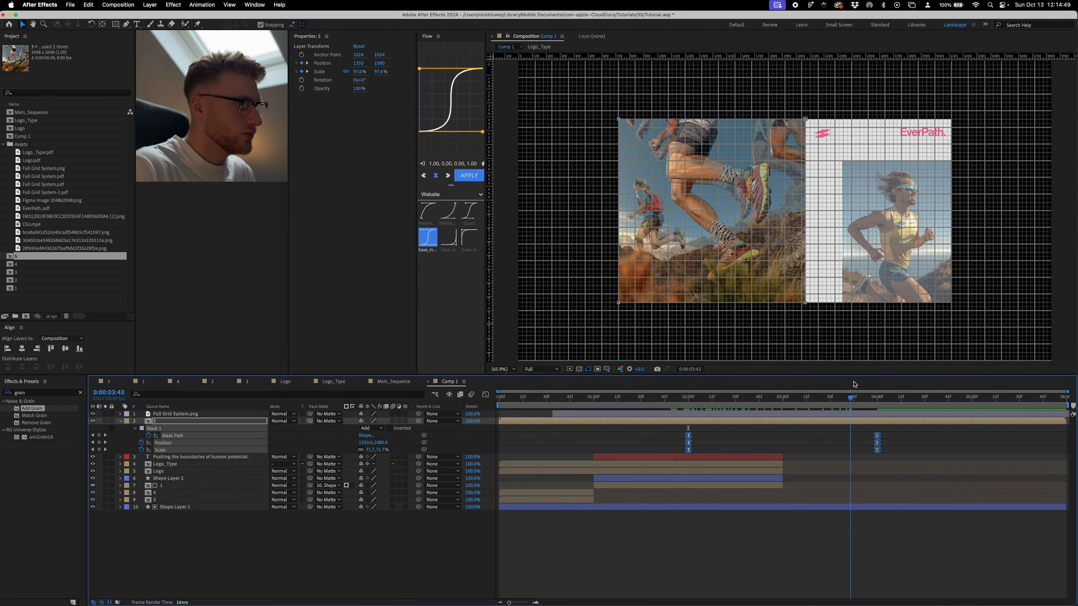
- At 0:00:04:00, place image comp 2 below the reference layer, scaled to 93.9% and positioned at 2724.3, 1237.6 to match the reference runner
{"action": "mouse_move", "coordinate": [859, 396]}
{"action": "left_mouse_down"}
{"action": "mouse_move", "coordinate": [844, 395]}
{"action": "mouse_move", "coordinate": [872, 389]}
{"action": "left_mouse_up"}
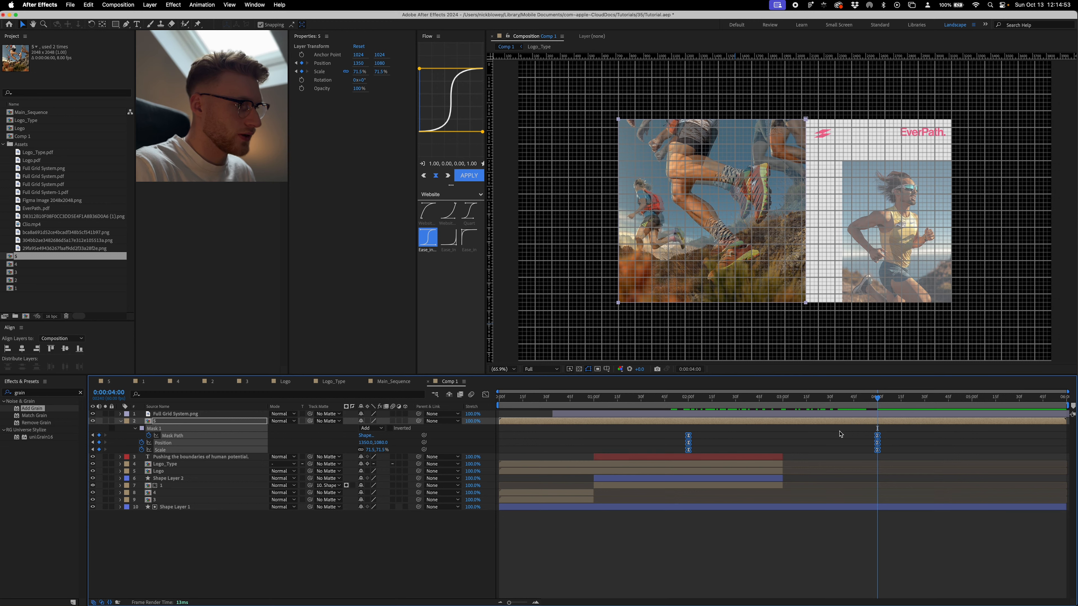
{"action": "left_click", "coordinate": [848, 422]}
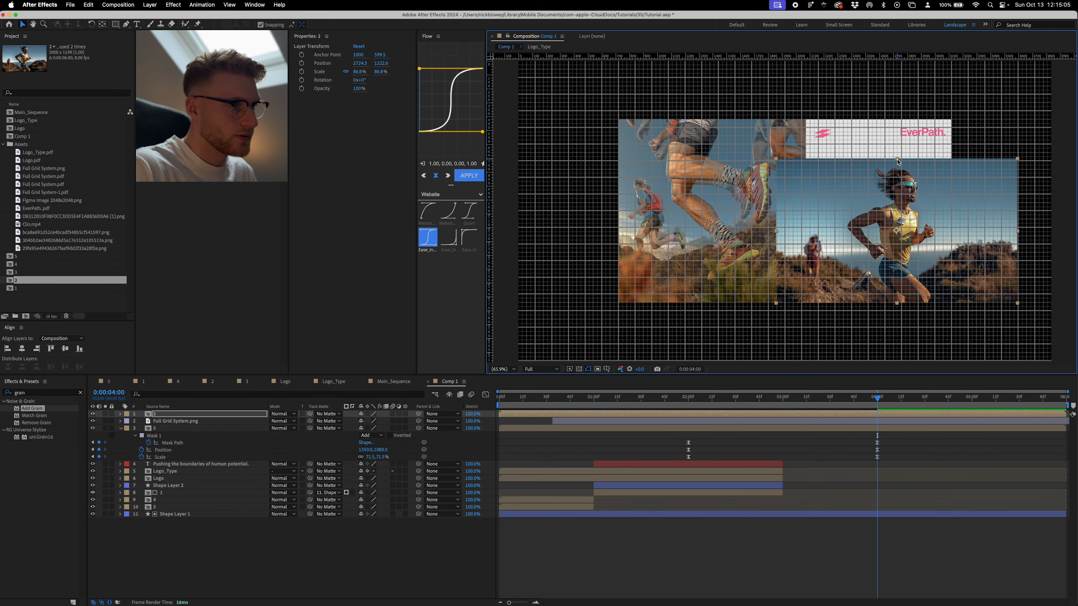
{"action": "left_click_drag", "start_coordinate": [896, 154], "coordinate": [899, 156]}
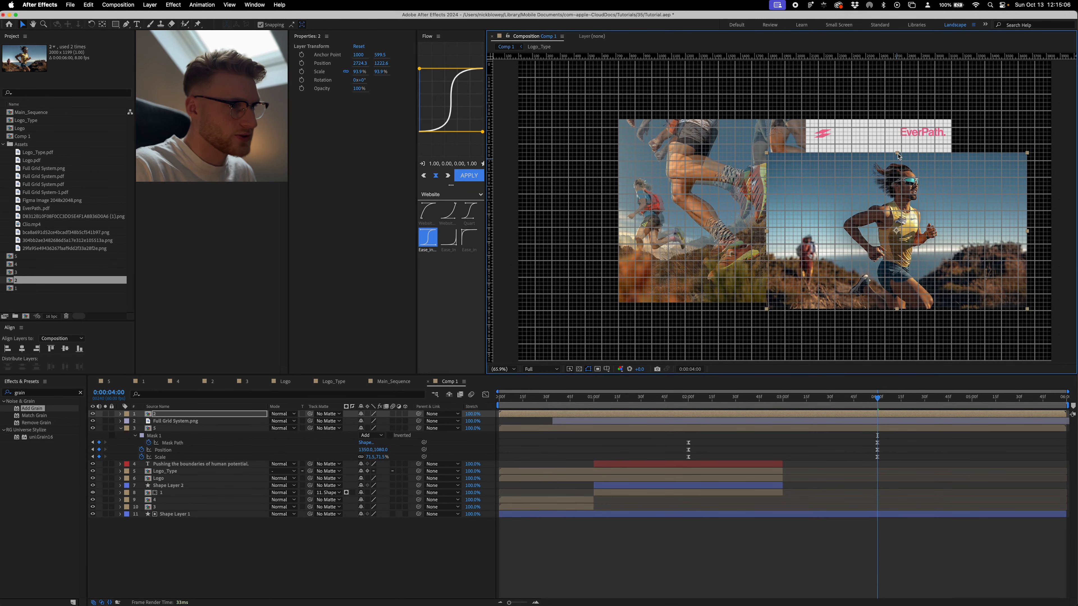
{"action": "key", "text": "Up"}
{"action": "key", "text": "Up"}
{"action": "key", "text": "Up"}
{"action": "key", "text": "Up"}
{"action": "key", "text": "Up"}
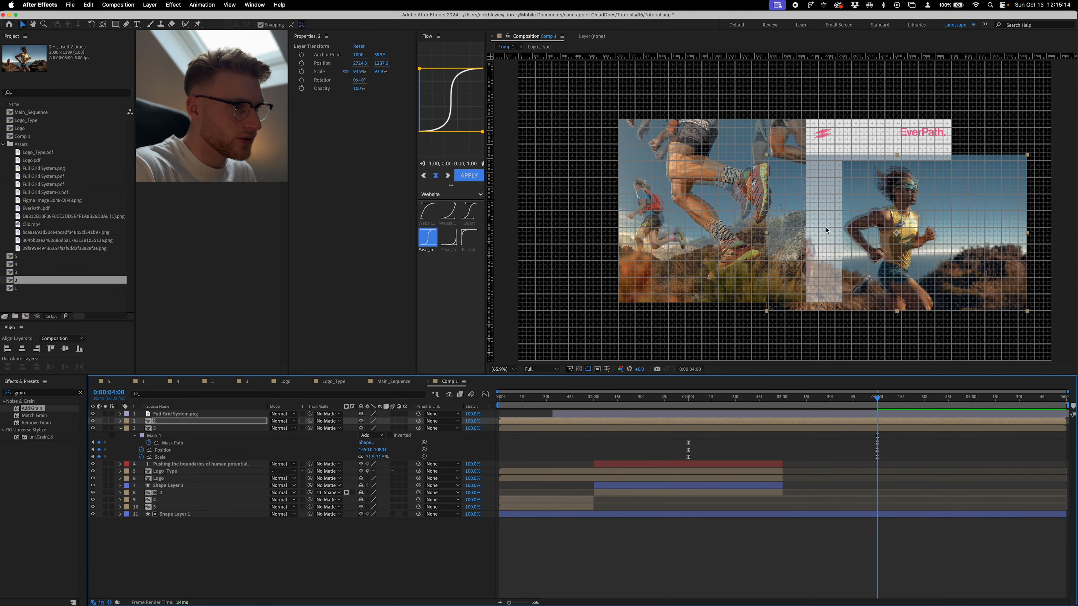
{"action": "key", "text": "Down"}
{"action": "key", "text": "Down"}
{"action": "key", "text": "Down"}
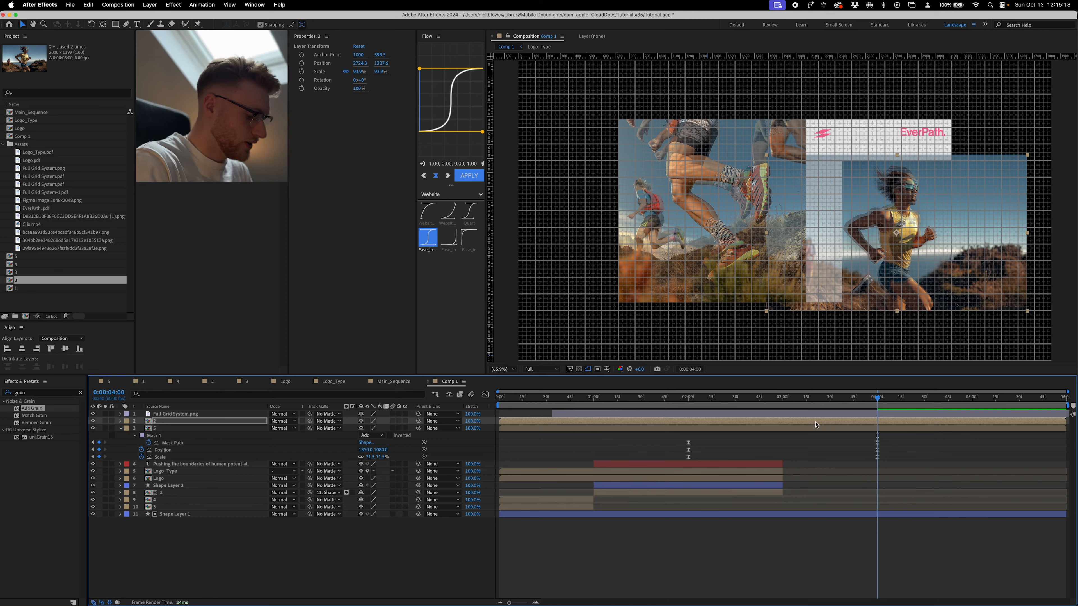
- Set Position and Scale keyframes on image layer 2 at 0:00:04:00
{"action": "key", "text": "p"}
{"action": "key", "text": "shift+s"}
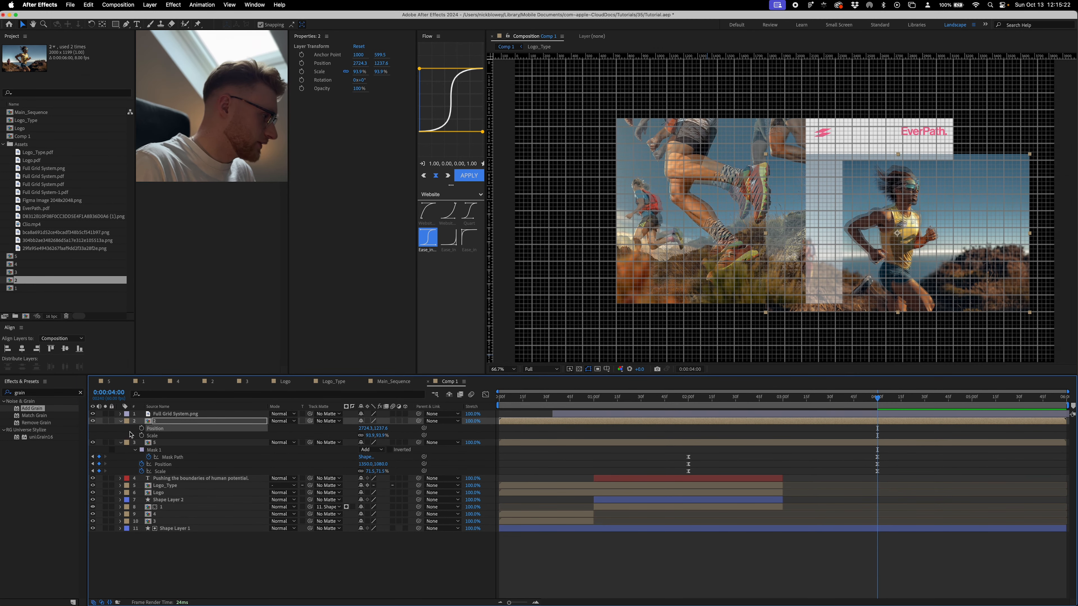
{"action": "left_click", "coordinate": [142, 428]}
{"action": "left_click", "coordinate": [141, 435]}
- Add a full-size rectangular mask to image layer 2 and keyframe its Mask Path at 0:00:04:00
{"action": "double_click", "coordinate": [117, 25]}
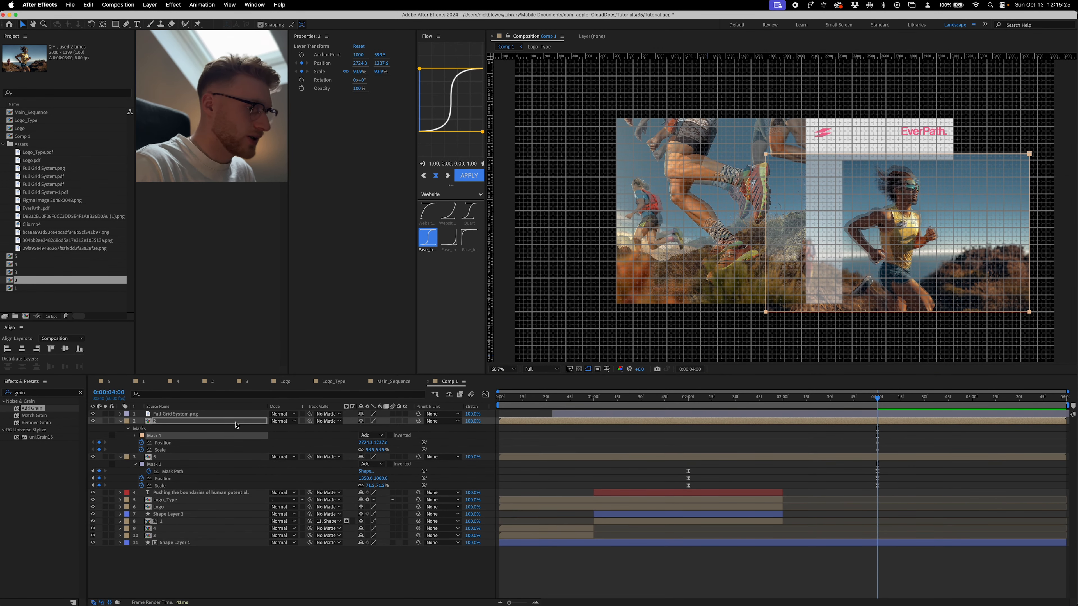
{"action": "left_click", "coordinate": [135, 435]}
{"action": "left_click", "coordinate": [148, 443]}
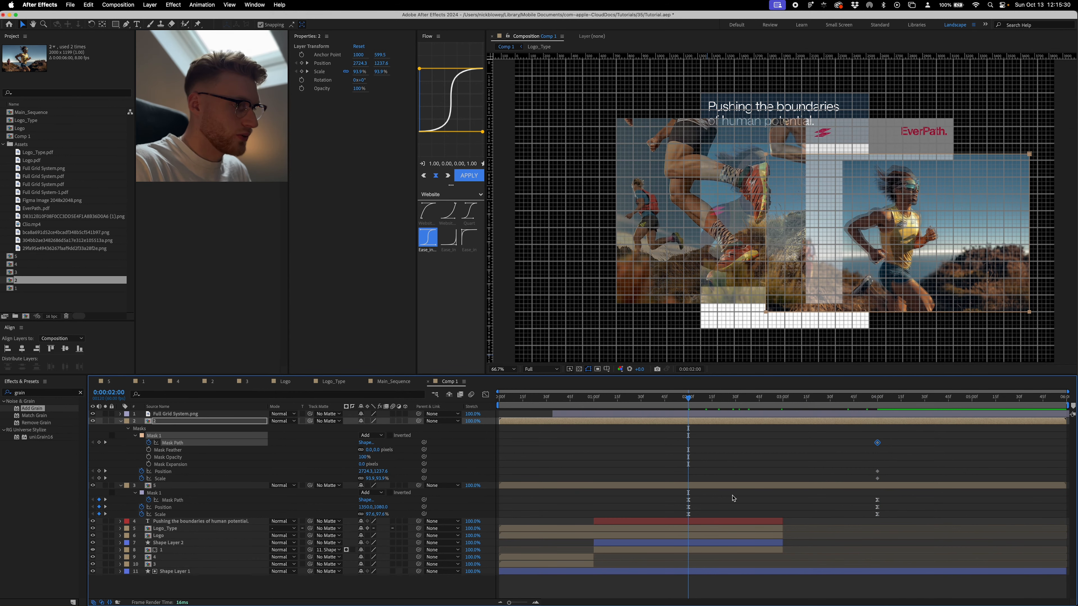
- At 0:00:02:00, keyframe image layer 2's Scale at 170.6% and its Mask Path collapsed to the tall layout's right edge, with eased keyframes
{"action": "left_click", "coordinate": [174, 463]}
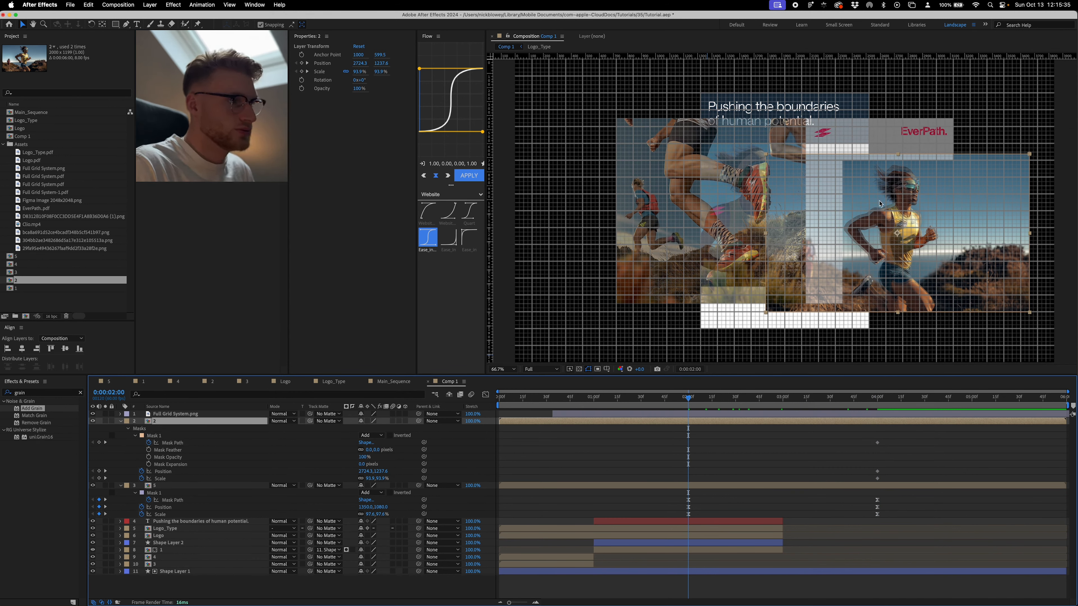
{"action": "left_click_drag", "start_coordinate": [381, 479], "coordinate": [635, 410]}
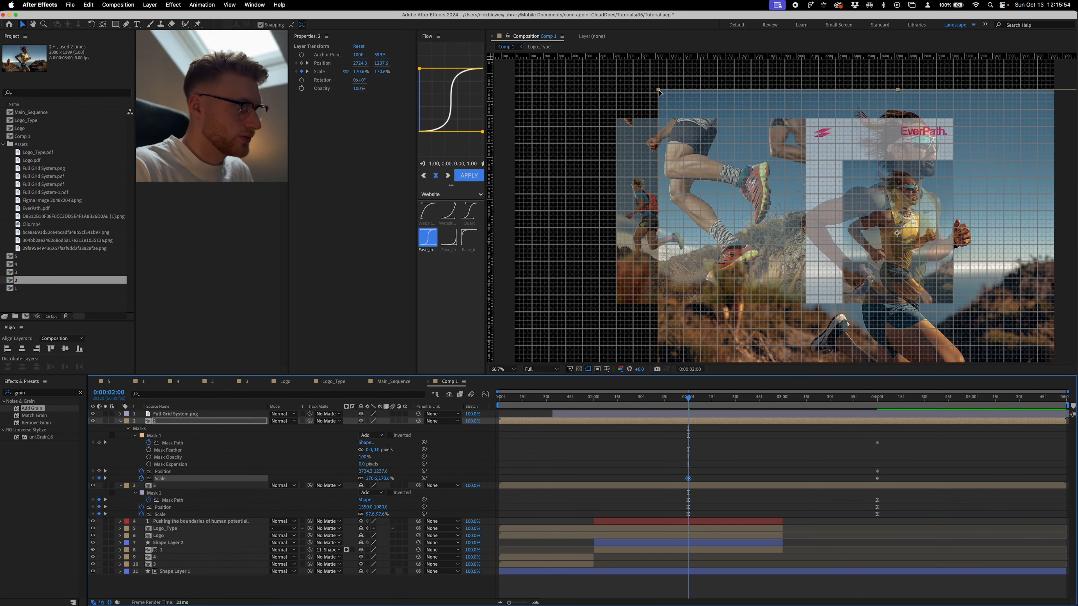
{"action": "left_click", "coordinate": [659, 90]}
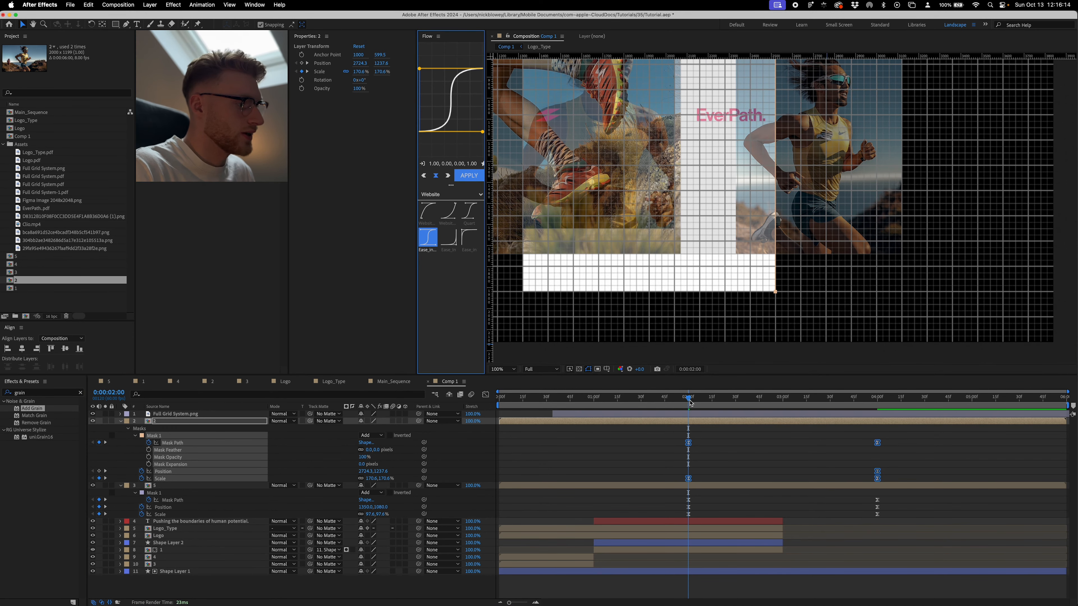
- Set Shape Layer 1 as image layer 2's track matte and scrub through its transition, ending at 0:00:04:00
{"action": "left_click", "coordinate": [694, 398]}
{"action": "left_click_drag", "start_coordinate": [695, 399], "coordinate": [856, 400]}
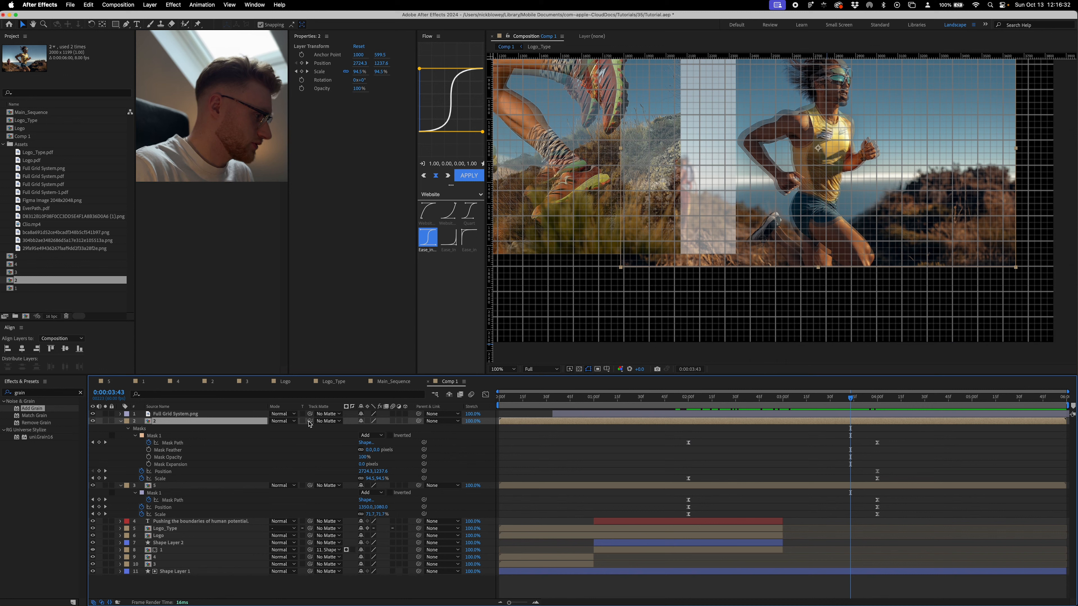
{"action": "left_click_drag", "start_coordinate": [309, 421], "coordinate": [161, 572]}
{"action": "left_click_drag", "start_coordinate": [162, 572], "coordinate": [167, 572]}
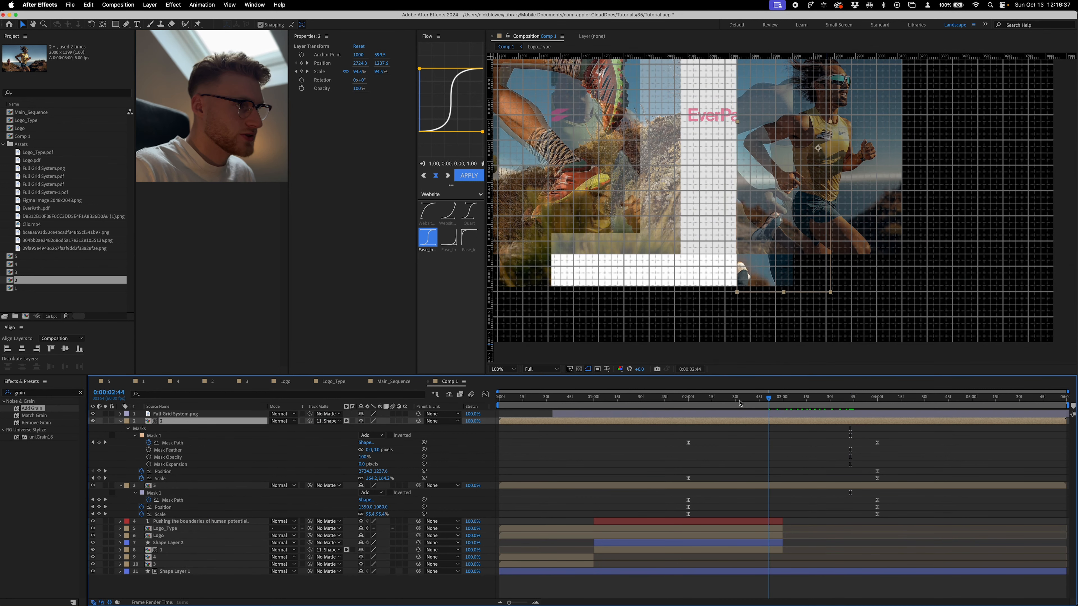
{"action": "left_click", "coordinate": [741, 404]}
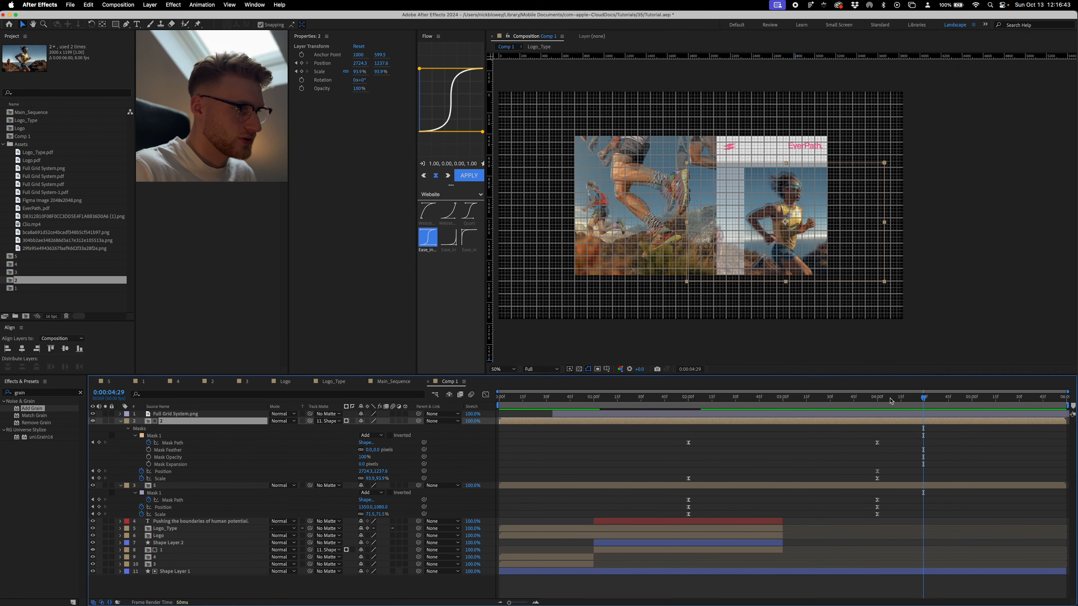
{"action": "left_click_drag", "start_coordinate": [890, 401], "coordinate": [878, 400]}
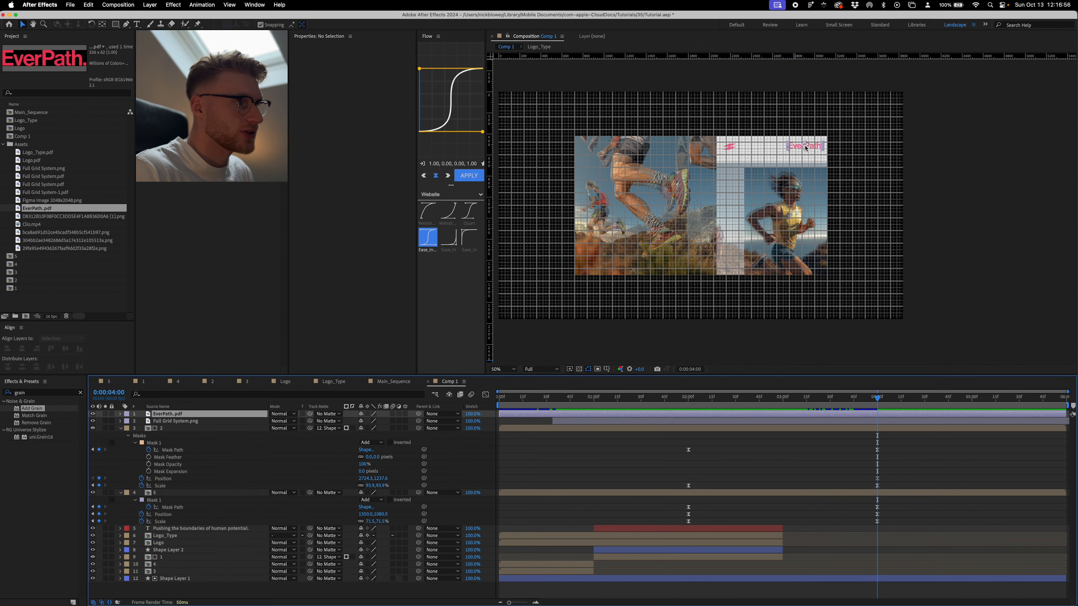
- Add the Logo_Type comp over the reference wordmark at 0:00:04:00 and set its Scale to 25%
{"action": "scroll", "coordinate": [781, 182], "scroll_direction": "up", "scroll_amount": 2}
{"action": "scroll", "coordinate": [780, 181], "scroll_direction": "up", "scroll_amount": 1}
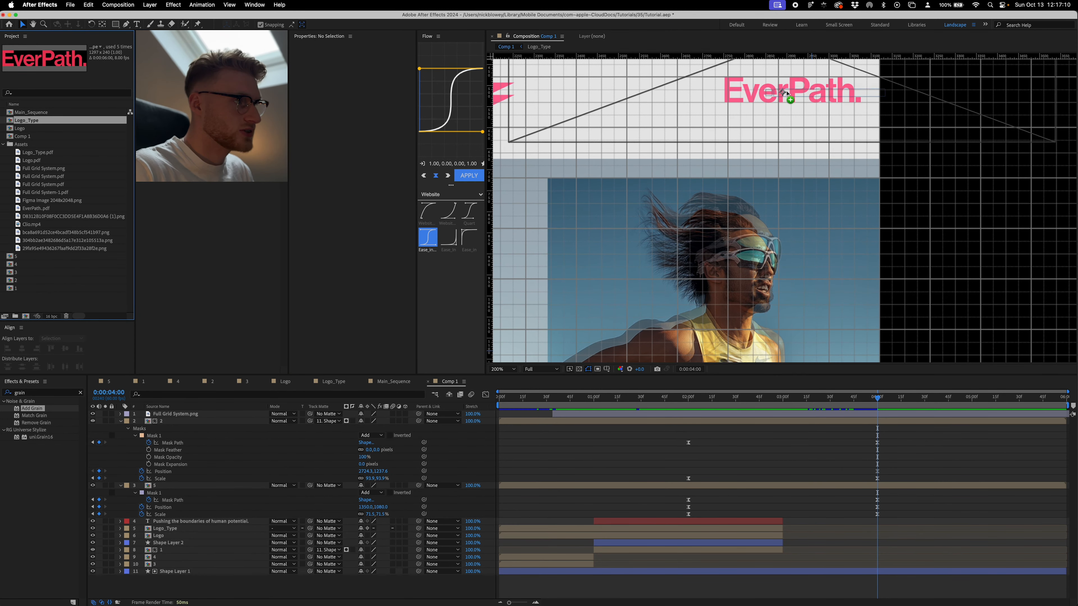
{"action": "left_click_drag", "start_coordinate": [722, 98], "coordinate": [794, 93]}
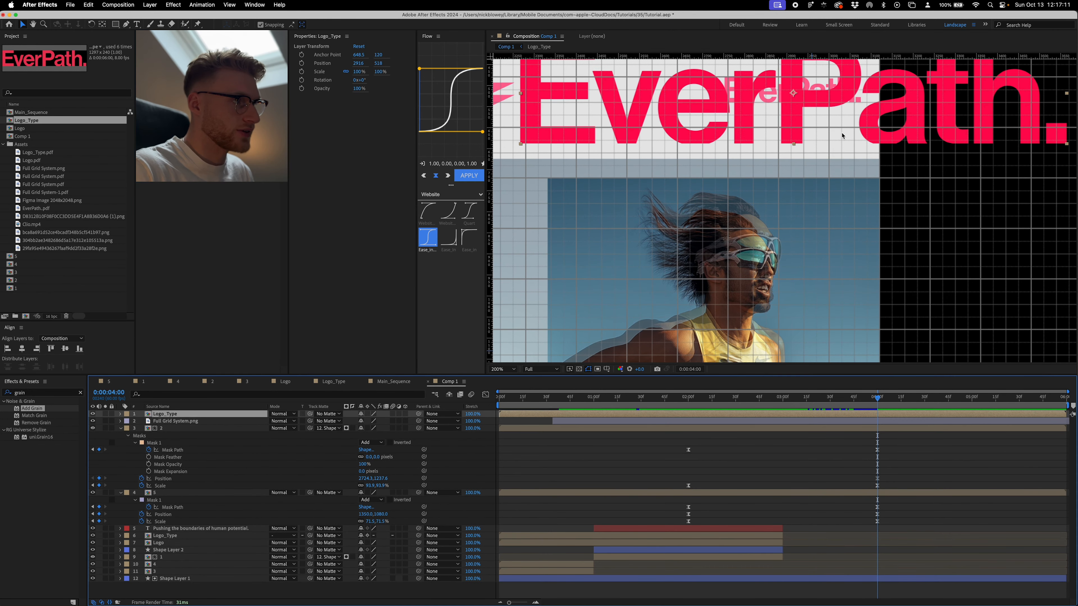
{"action": "type", "text": "s"}
{"action": "type", "text": "2"}
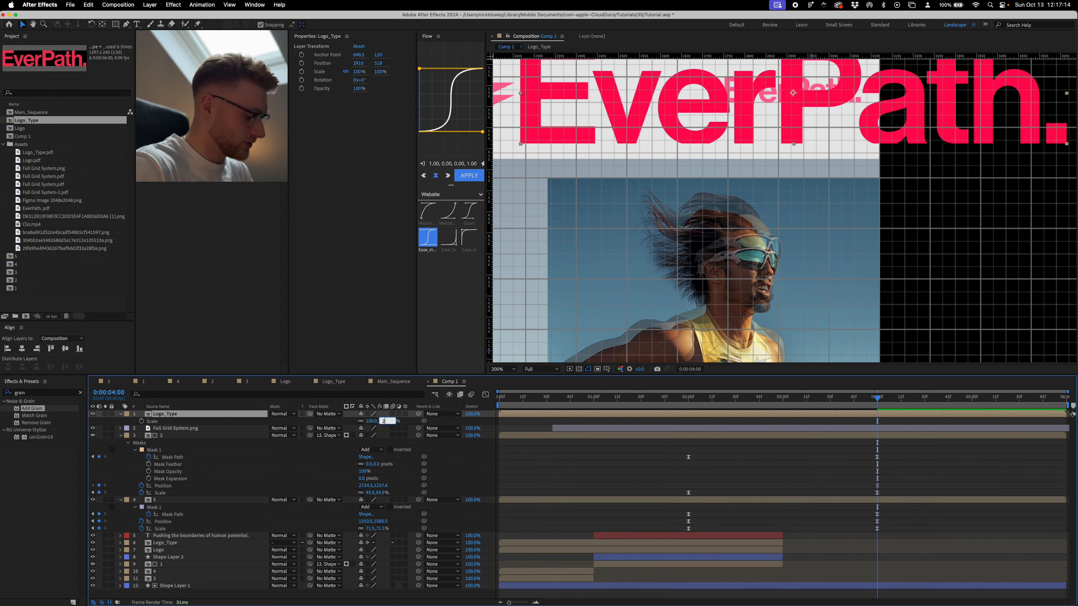
{"action": "type", "text": "5"}
{"action": "key", "text": "Return"}
- Align Logo_Type with the reference wordmark at 2914, 510, move it below the reference layer and keyframe its Position at 0:00:04:00
{"action": "scroll", "coordinate": [817, 124], "scroll_direction": "up", "scroll_amount": 1}
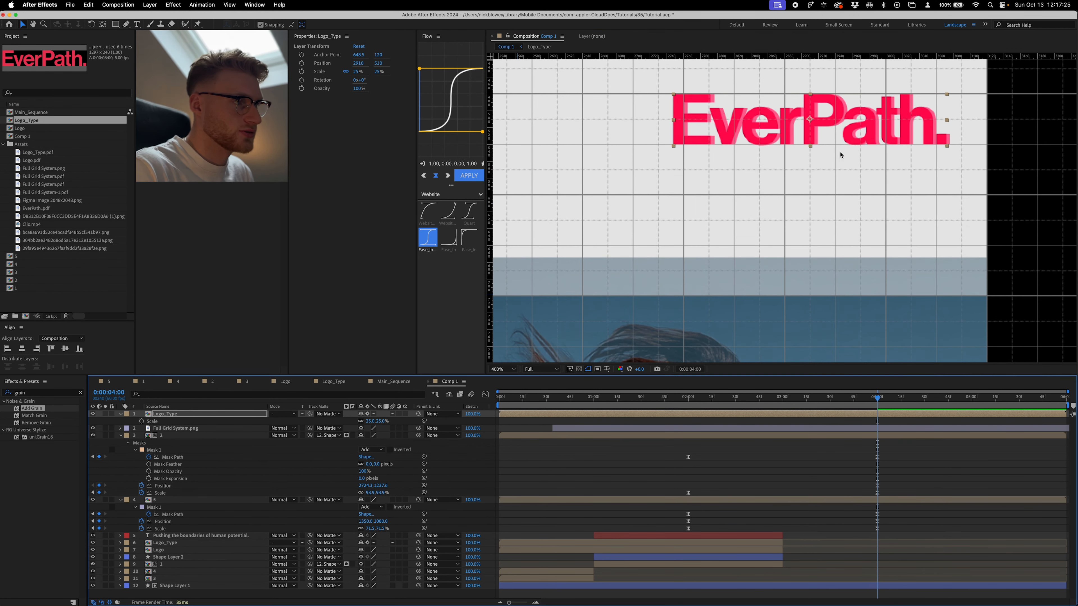
{"action": "key", "text": "Right"}
{"action": "key", "text": "Right"}
{"action": "key", "text": "Right"}
{"action": "key", "text": "Right"}
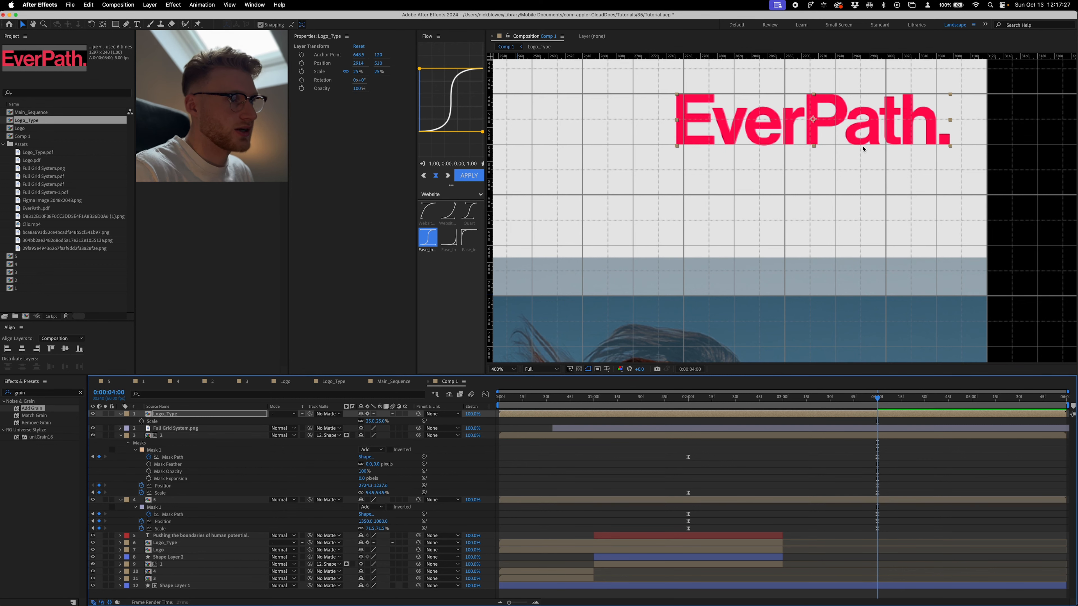
{"action": "left_click_drag", "start_coordinate": [184, 417], "coordinate": [184, 430]}
{"action": "key", "text": "p"}
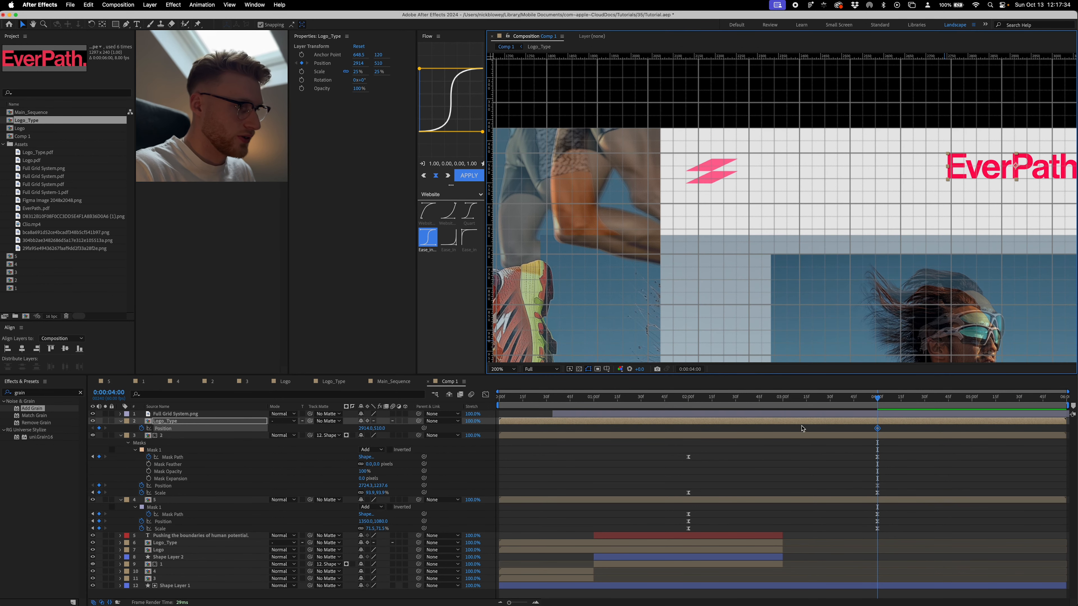
- Duplicate Logo_Type, replace the copy with the Logo comp, and keyframe its Position at 2430, 509.4 (0:00:02:00) and 2190, 509.4 (0:00:04:00)
{"action": "key", "text": "ctrl+d"}
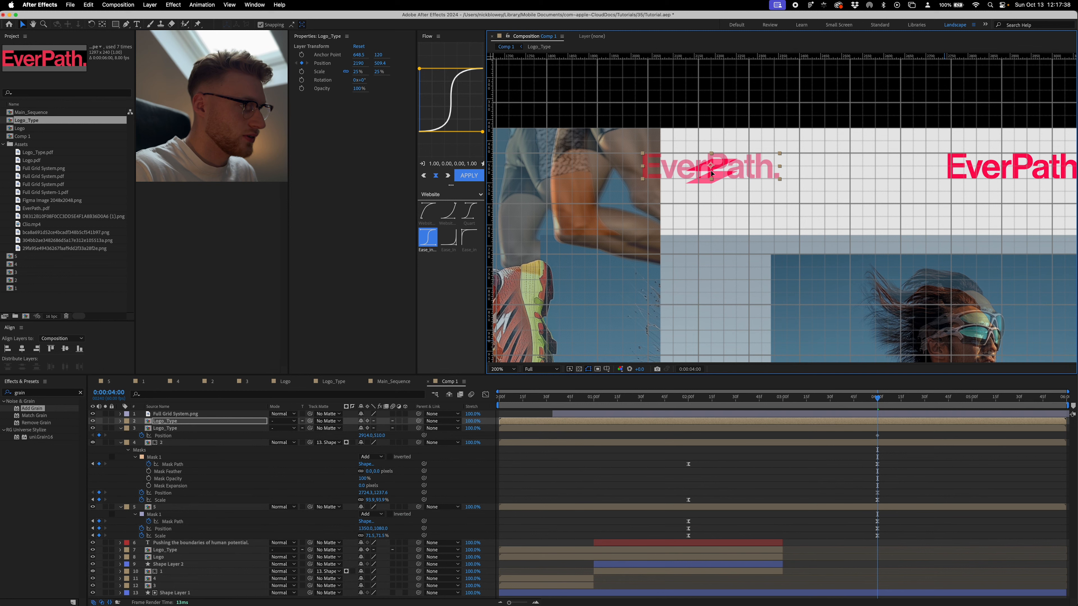
{"action": "left_click_drag", "start_coordinate": [20, 128], "coordinate": [713, 178]}
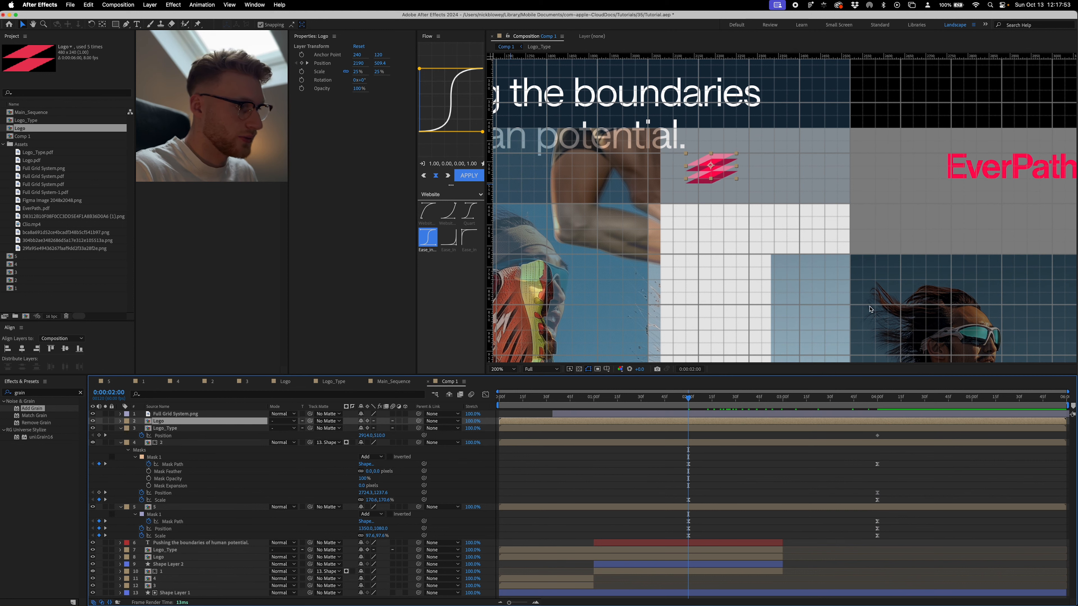
{"action": "key", "text": "shift+Right"}
{"action": "key", "text": "shift+Right"}
{"action": "key", "text": "shift+Right"}
{"action": "key", "text": "shift+Right"}
{"action": "key", "text": "shift+Right"}
{"action": "key", "text": "shift+Right"}
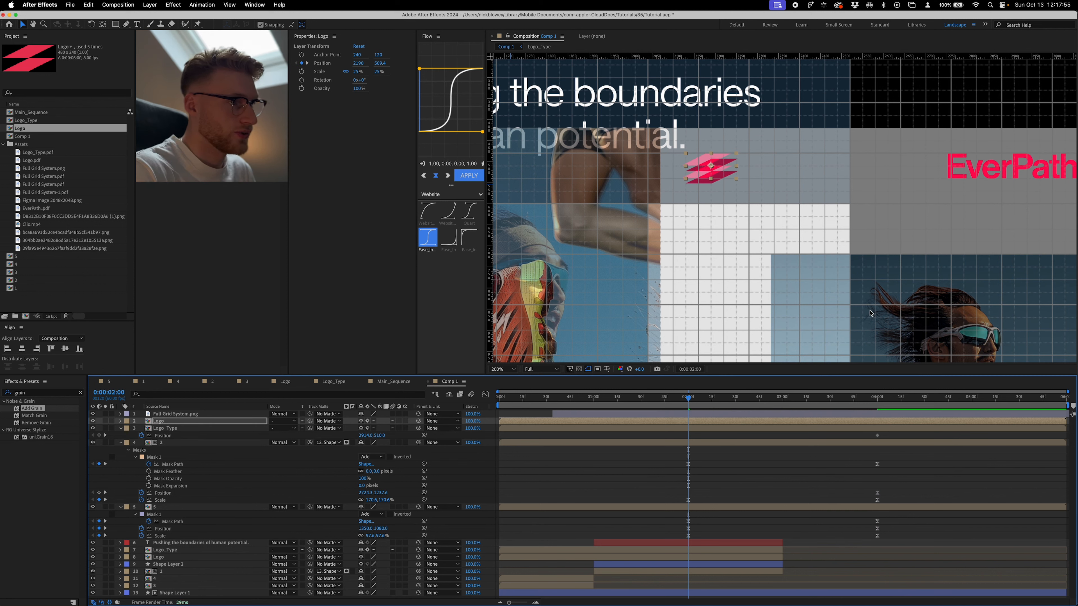
{"action": "key", "text": "shift+Right"}
{"action": "key", "text": "shift+Right"}
{"action": "key", "text": "shift+Right"}
{"action": "key", "text": "shift+Right"}
{"action": "key", "text": "shift+Right"}
{"action": "key", "text": "shift+Right"}
{"action": "key", "text": "shift+Right"}
{"action": "key", "text": "shift+Right"}
{"action": "key", "text": "shift+Right"}
{"action": "key", "text": "shift+Right"}
{"action": "key", "text": "shift+Right"}
{"action": "key", "text": "shift+Right"}
{"action": "key", "text": "shift+Right"}
{"action": "key", "text": "shift+Right"}
{"action": "key", "text": "shift+Right"}
{"action": "key", "text": "shift+Right"}
{"action": "key", "text": "shift+Right"}
{"action": "key", "text": "shift+Right"}
- At 0:00:02:00, shift Logo_Type left to 2684, 510 to create its starting Position keyframe
{"action": "left_click", "coordinate": [787, 429]}
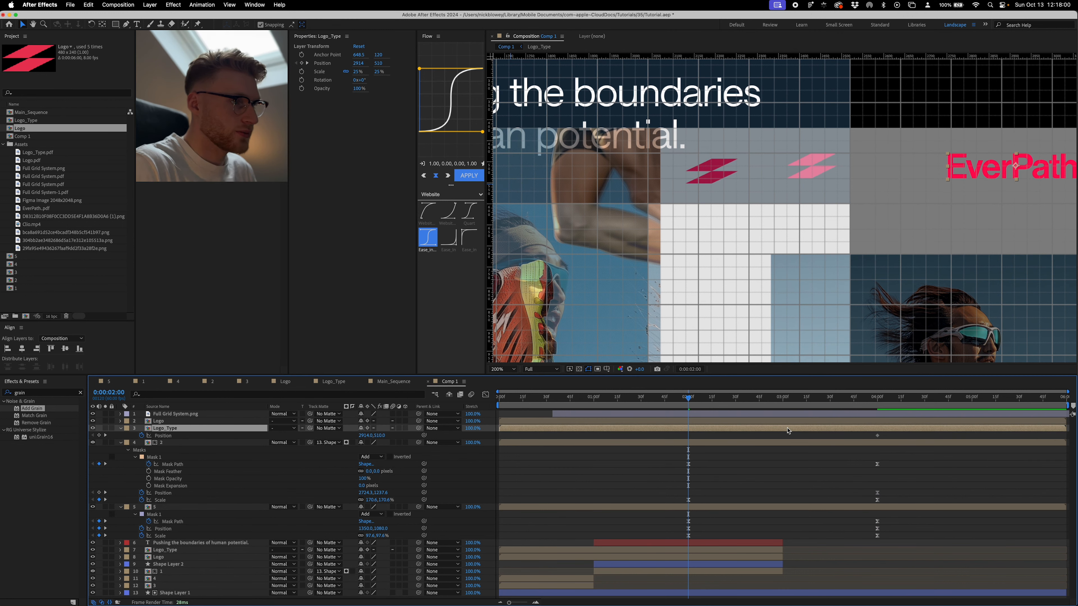
{"action": "key", "text": "shift+Left"}
{"action": "key", "text": "shift+Left"}
{"action": "key", "text": "shift+Left"}
{"action": "key", "text": "shift+Left"}
{"action": "key", "text": "shift+Left"}
{"action": "key", "text": "shift+Left"}
{"action": "key", "text": "shift+Left"}
{"action": "key", "text": "shift+Left"}
{"action": "key", "text": "shift+Left"}
{"action": "key", "text": "shift+Left"}
{"action": "key", "text": "shift+Left"}
{"action": "key", "text": "shift+Left"}
{"action": "key", "text": "shift+Left"}
{"action": "key", "text": "shift+Left"}
{"action": "key", "text": "shift+Left"}
{"action": "key", "text": "shift+Left"}
{"action": "key", "text": "shift+Left"}
{"action": "key", "text": "shift+Left"}
{"action": "key", "text": "shift+Left"}
{"action": "key", "text": "shift+Left"}
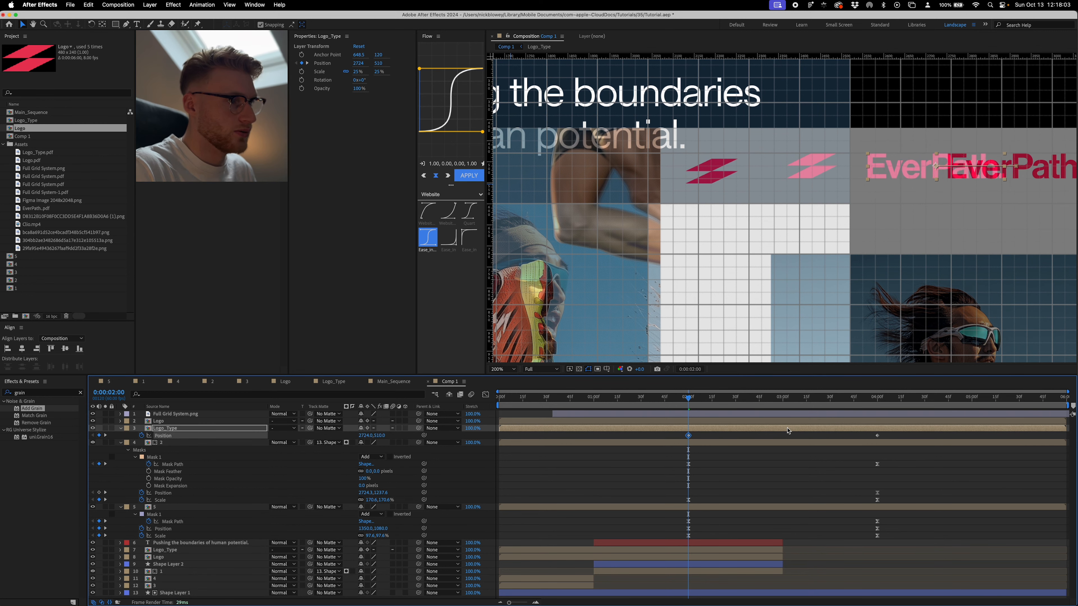
- Apply the 1.00, 0.00, 0.00, 1.00 easing to both logo layers' Position keyframes and trim the new logo and image layers to start at 0:00:03:00
{"action": "left_click", "coordinate": [738, 422], "text": "shift"}
{"action": "key", "text": "p"}
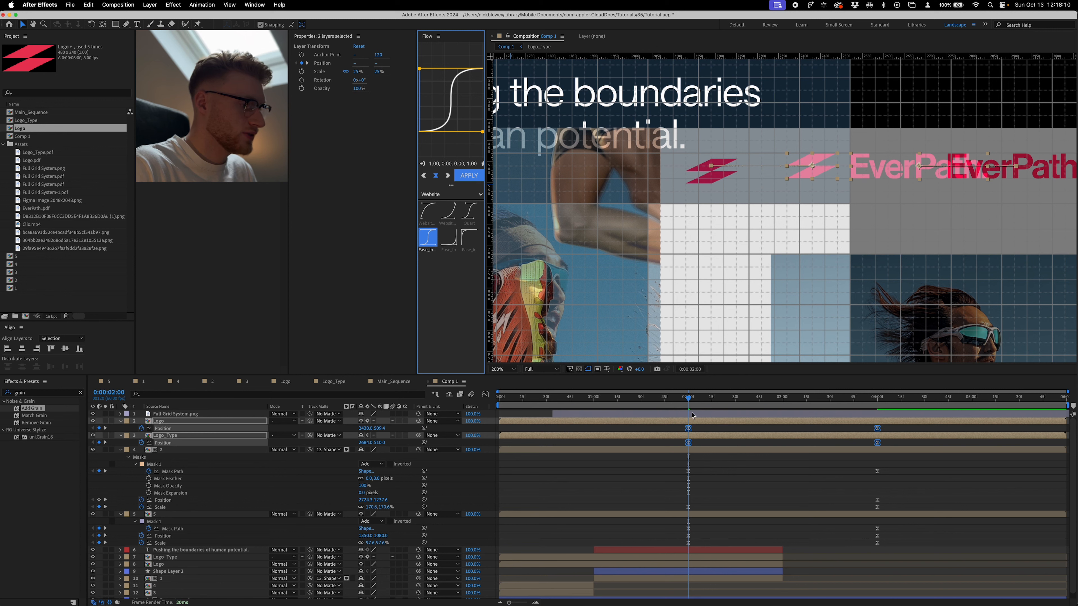
{"action": "left_click_drag", "start_coordinate": [687, 398], "coordinate": [722, 400]}
{"action": "key", "text": "alt+["}
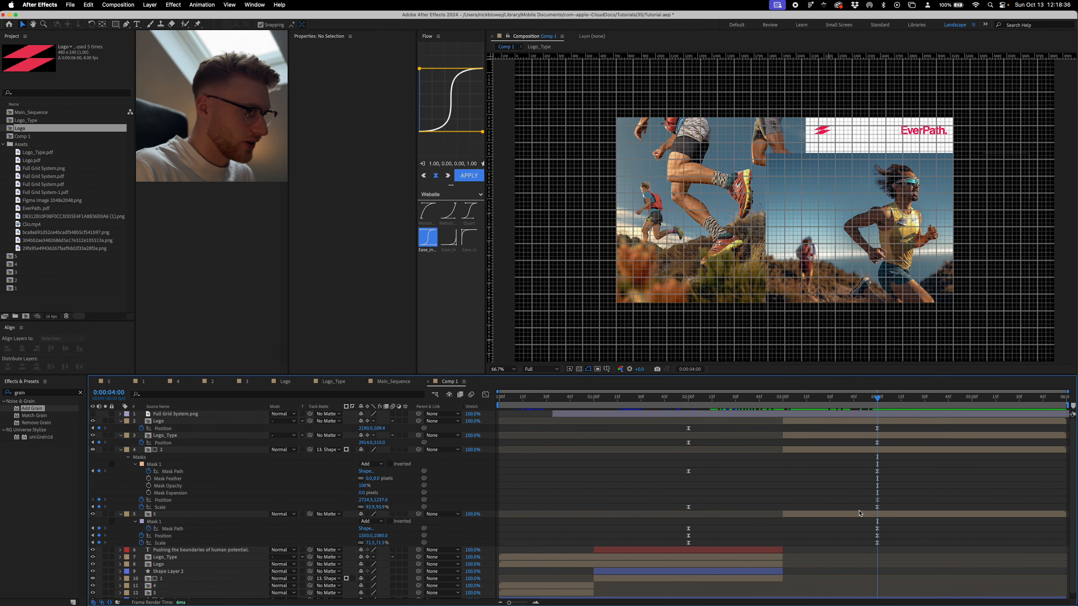
{"action": "left_click", "coordinate": [853, 514]}
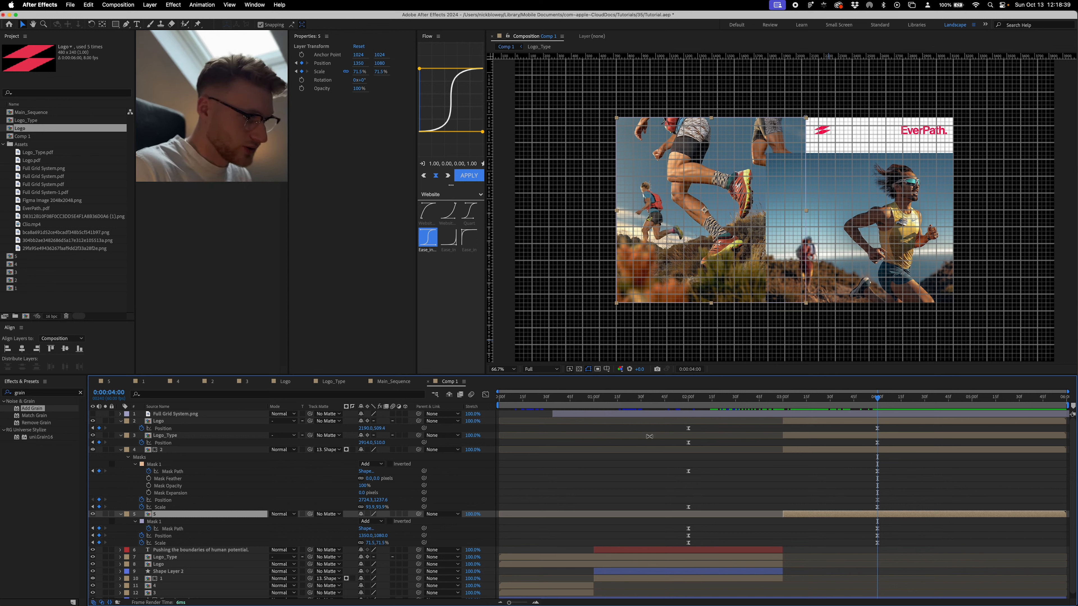
- At 0:00:04:00, move the left edge of image layer 2's mask in to match the reference image, and remove the reference layer
{"action": "left_click", "coordinate": [841, 453]}
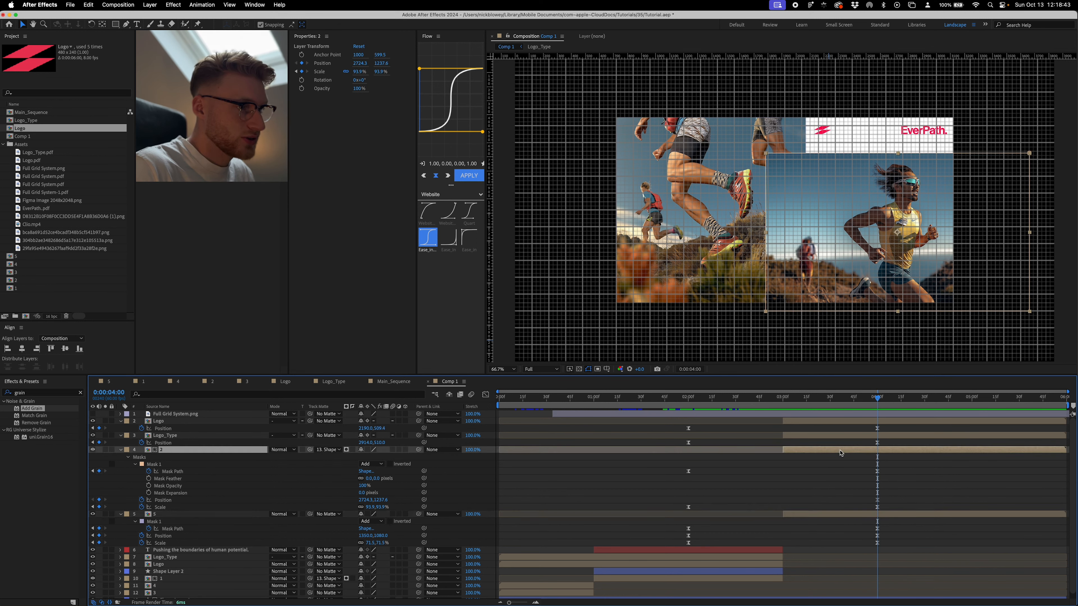
{"action": "left_click", "coordinate": [92, 414]}
{"action": "left_click", "coordinate": [766, 311]}
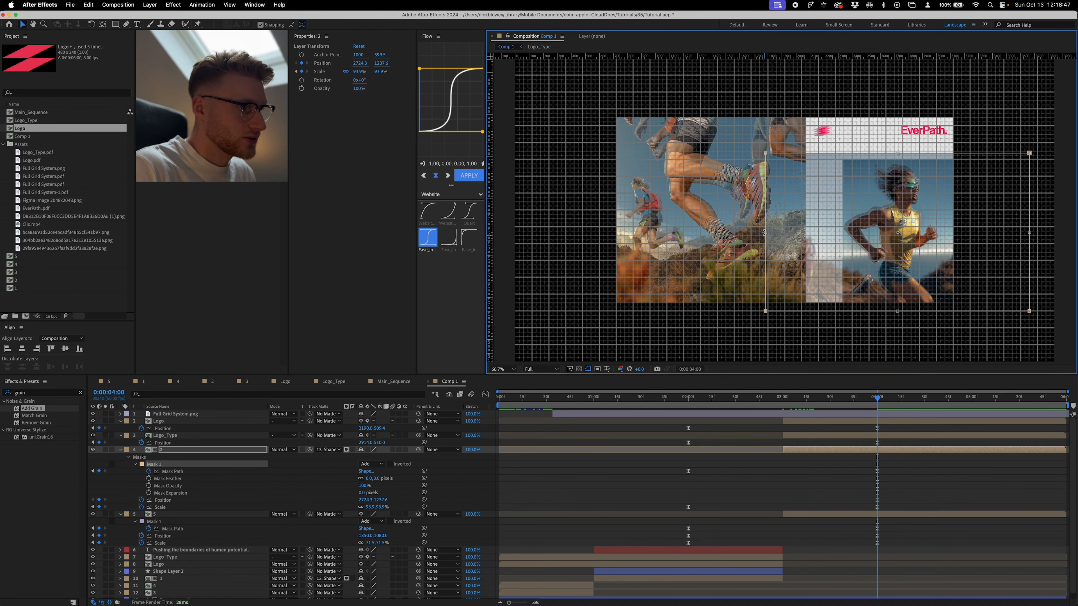
{"action": "left_click_drag", "start_coordinate": [765, 232], "coordinate": [843, 232]}
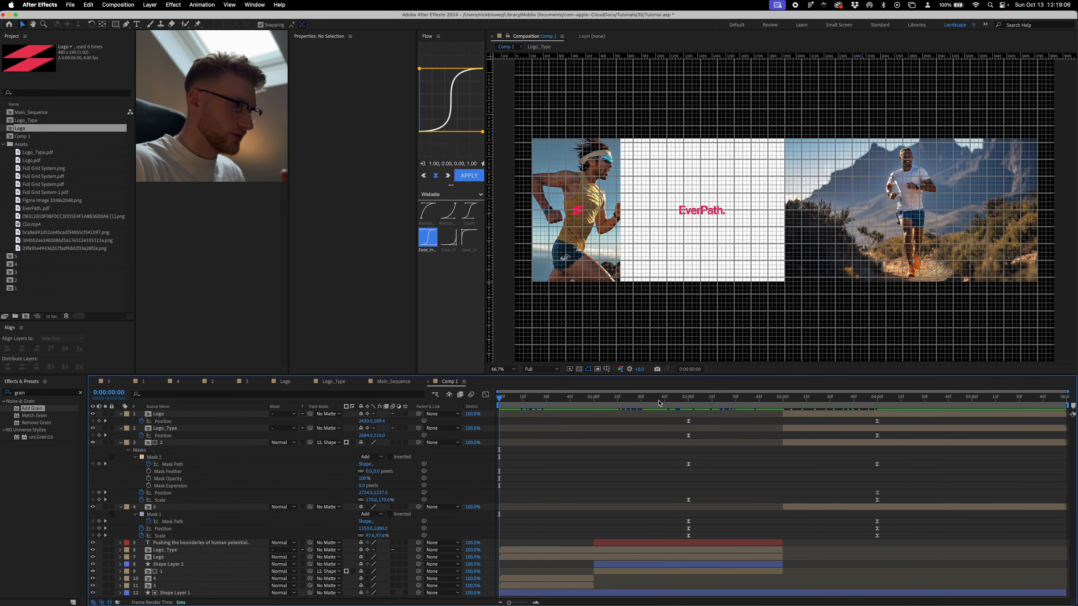
{"action": "left_click_drag", "start_coordinate": [583, 400], "coordinate": [1068, 393]}
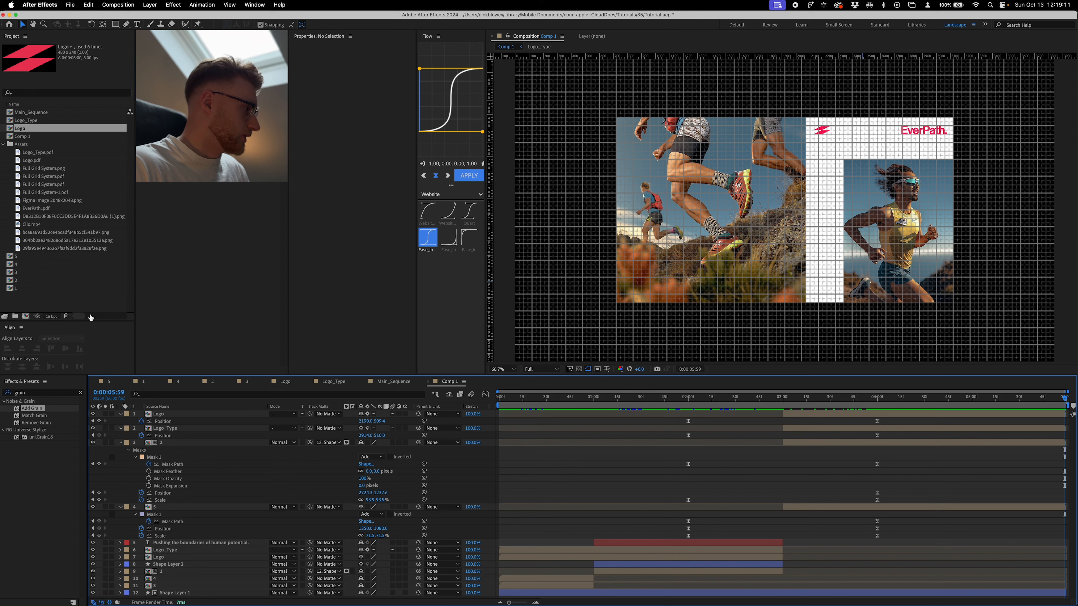
{"action": "left_click_drag", "start_coordinate": [39, 185], "coordinate": [201, 375]}
{"action": "left_click_drag", "start_coordinate": [189, 411], "coordinate": [189, 413]}
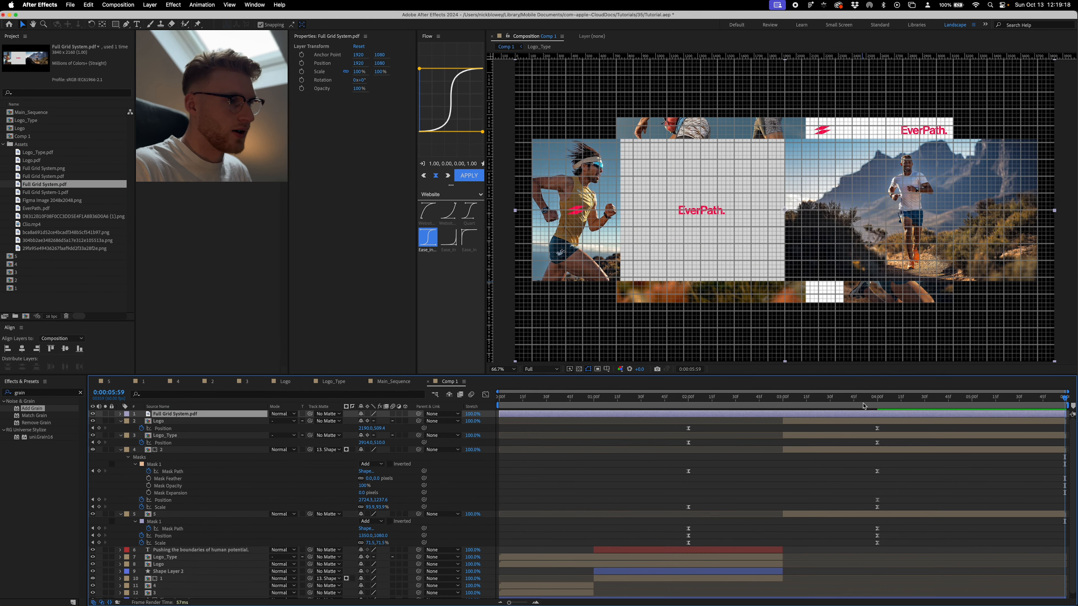
{"action": "key", "text": "Delete"}
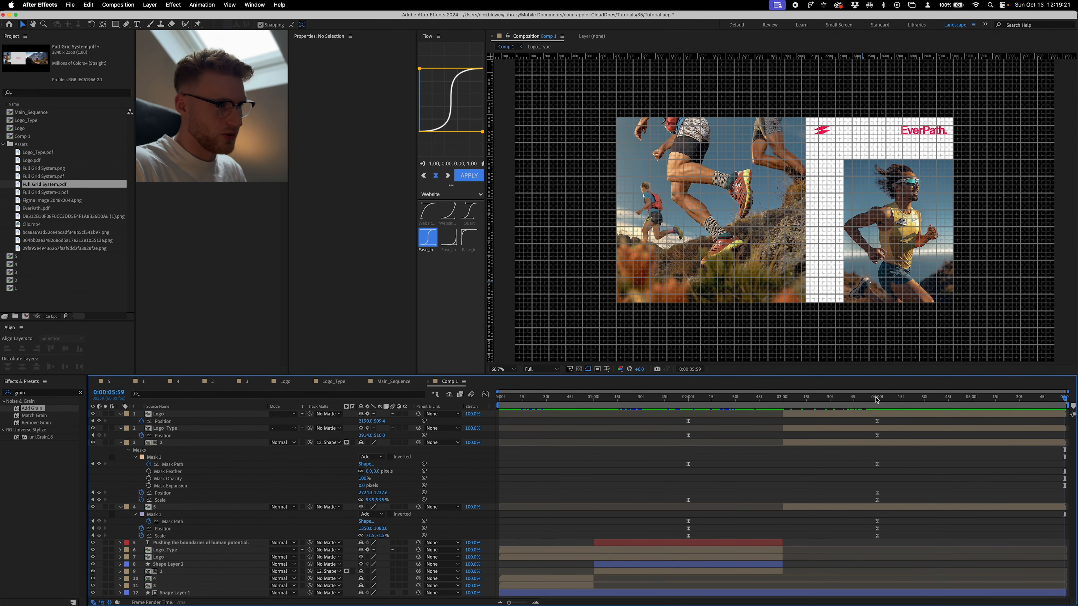
- Play back the Comp 1 animation from the start with the grid hidden and all layer properties collapsed
{"action": "key", "text": "space"}
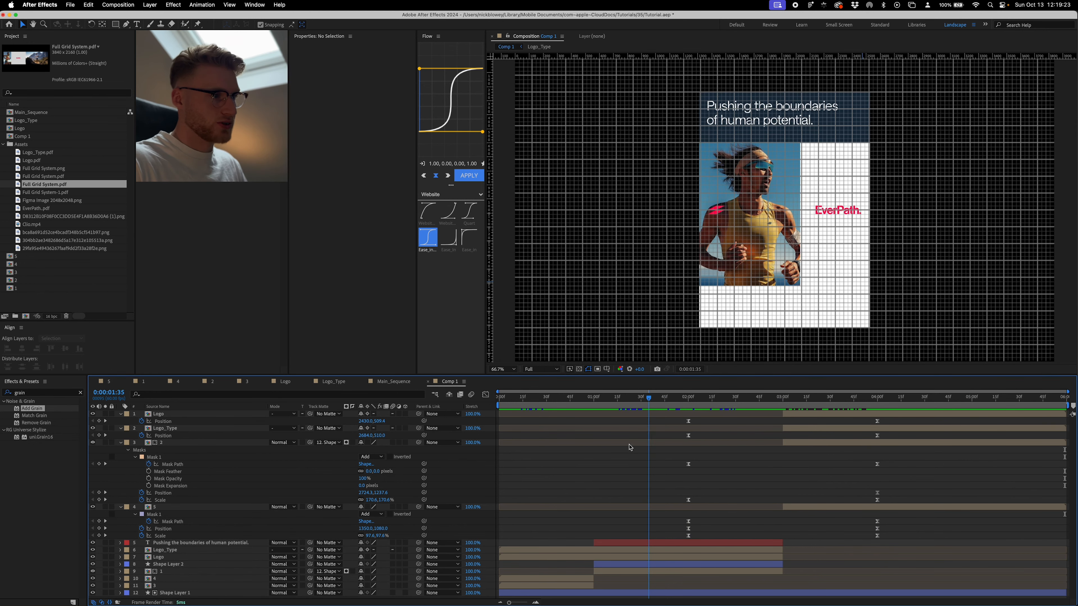
{"action": "left_click_drag", "start_coordinate": [631, 447], "coordinate": [498, 450]}
{"action": "key", "text": "space"}
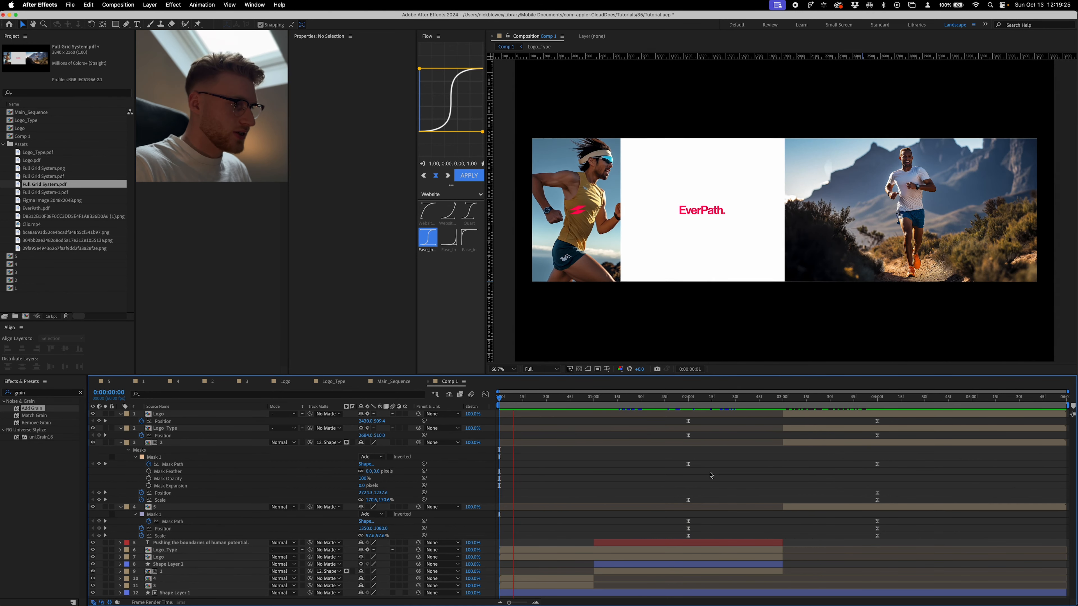
{"action": "key", "text": "super+a"}
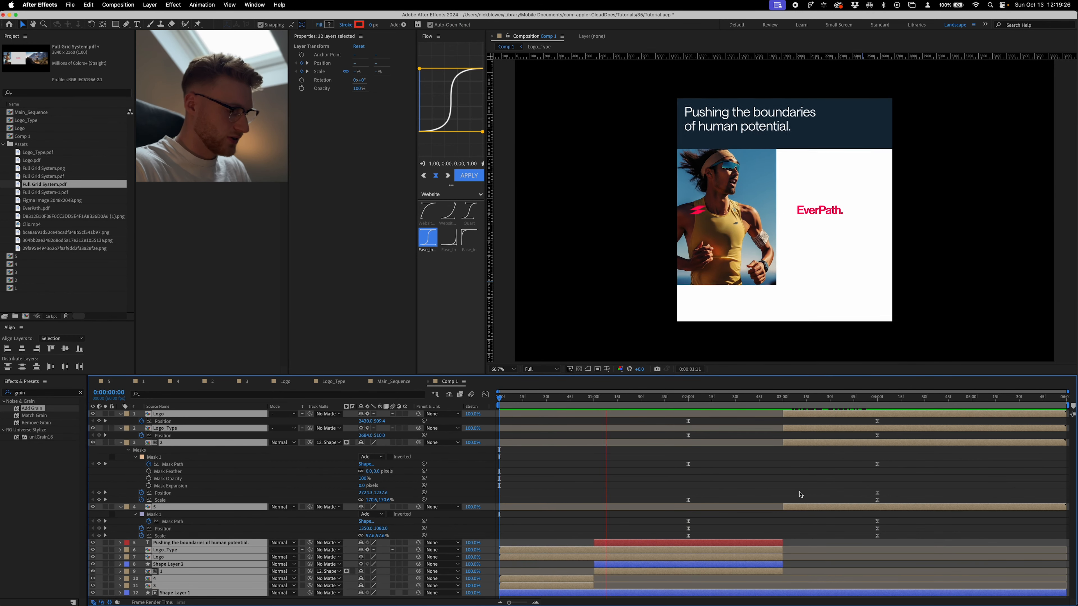
{"action": "key", "text": "u"}
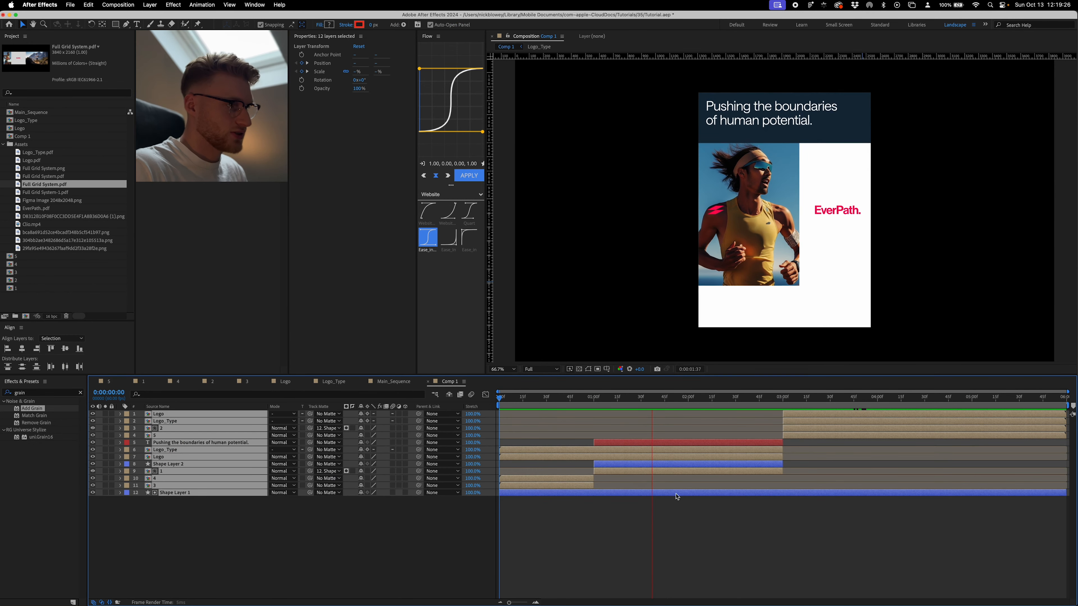
{"action": "left_click", "coordinate": [677, 497]}
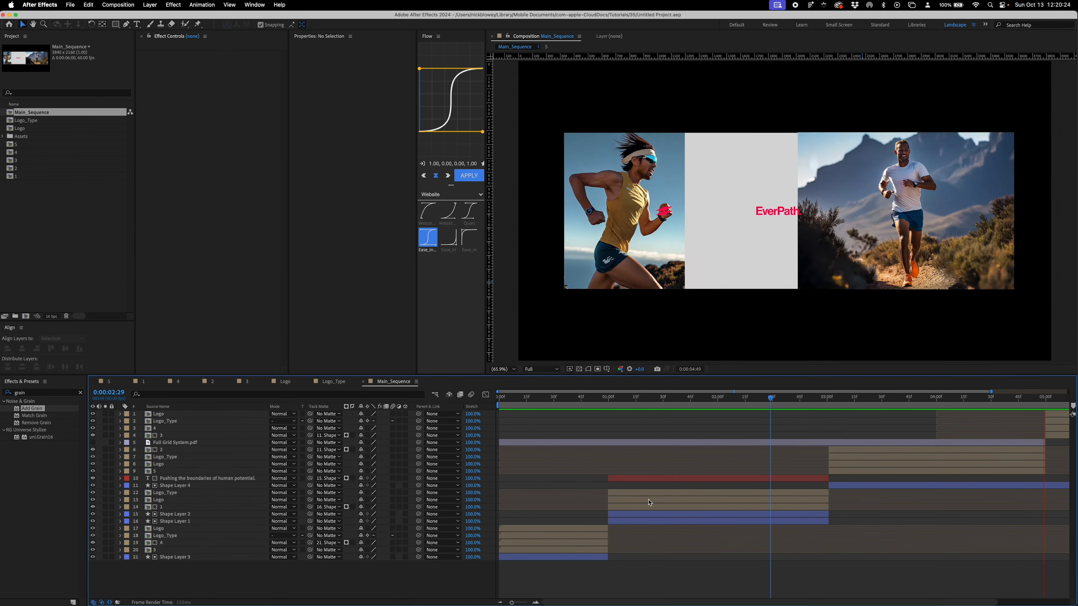